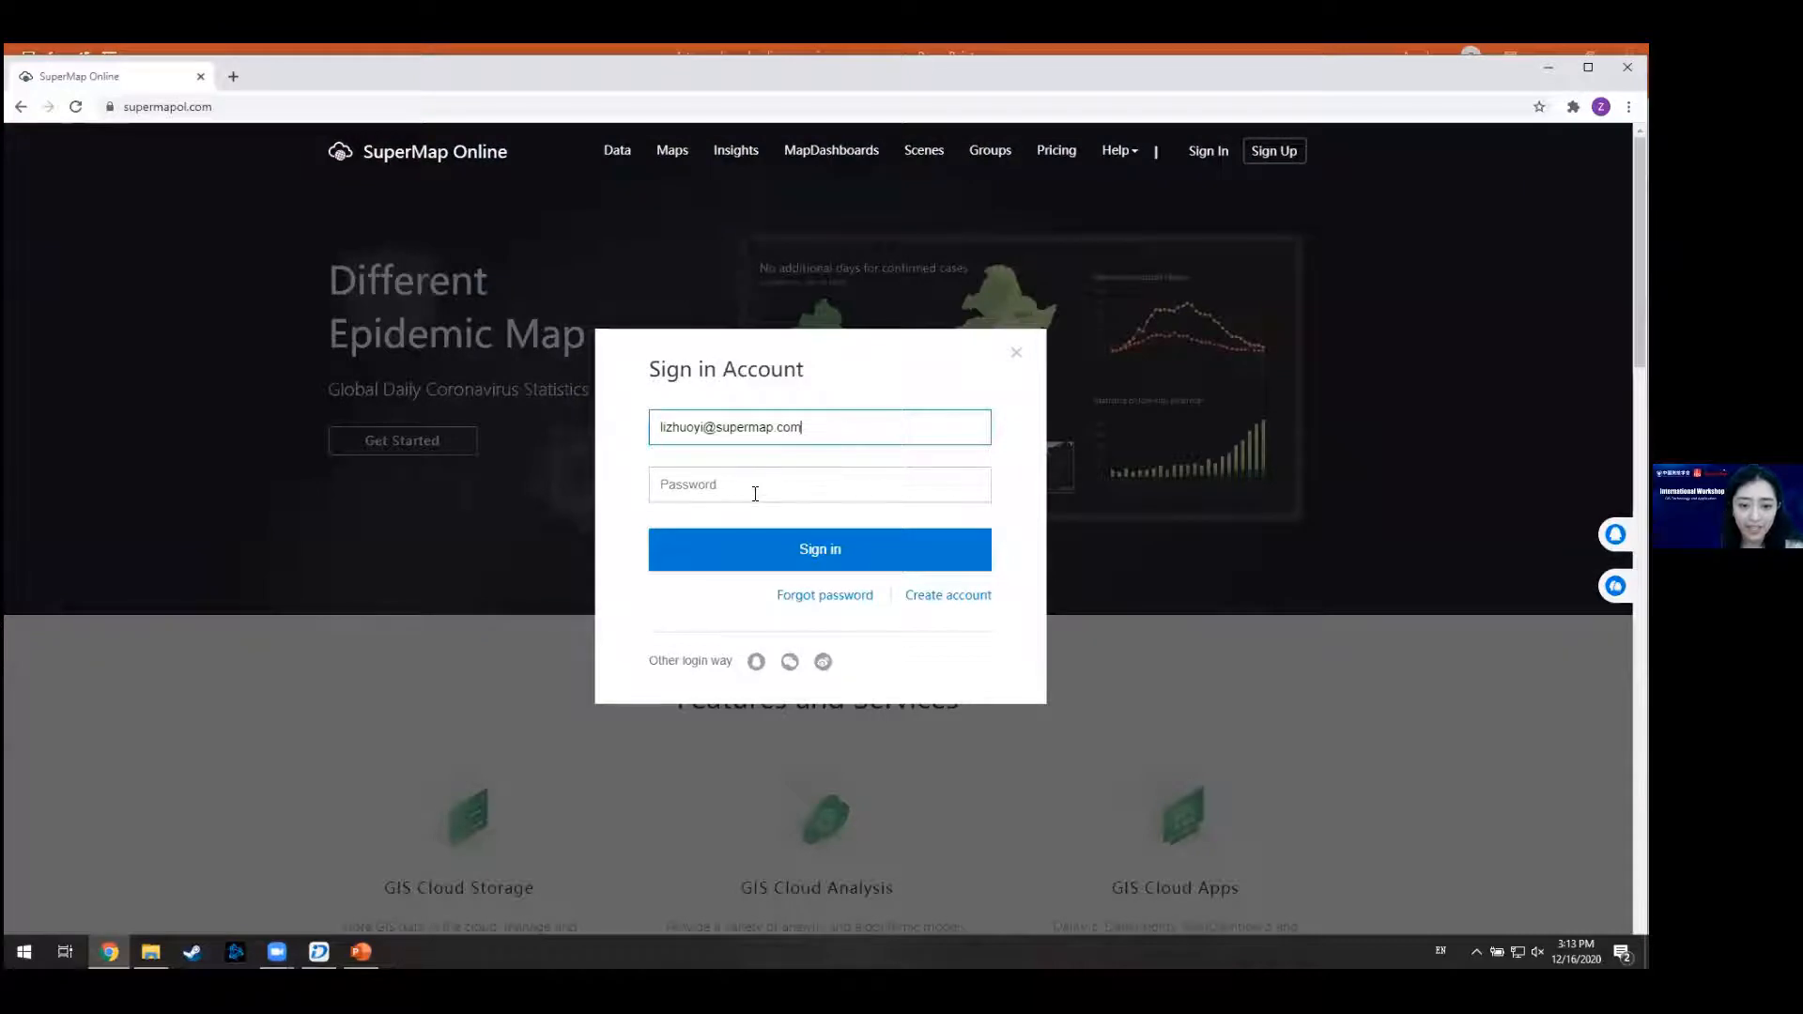
- Enter the account password and sign in to the account
left_click(736, 494)
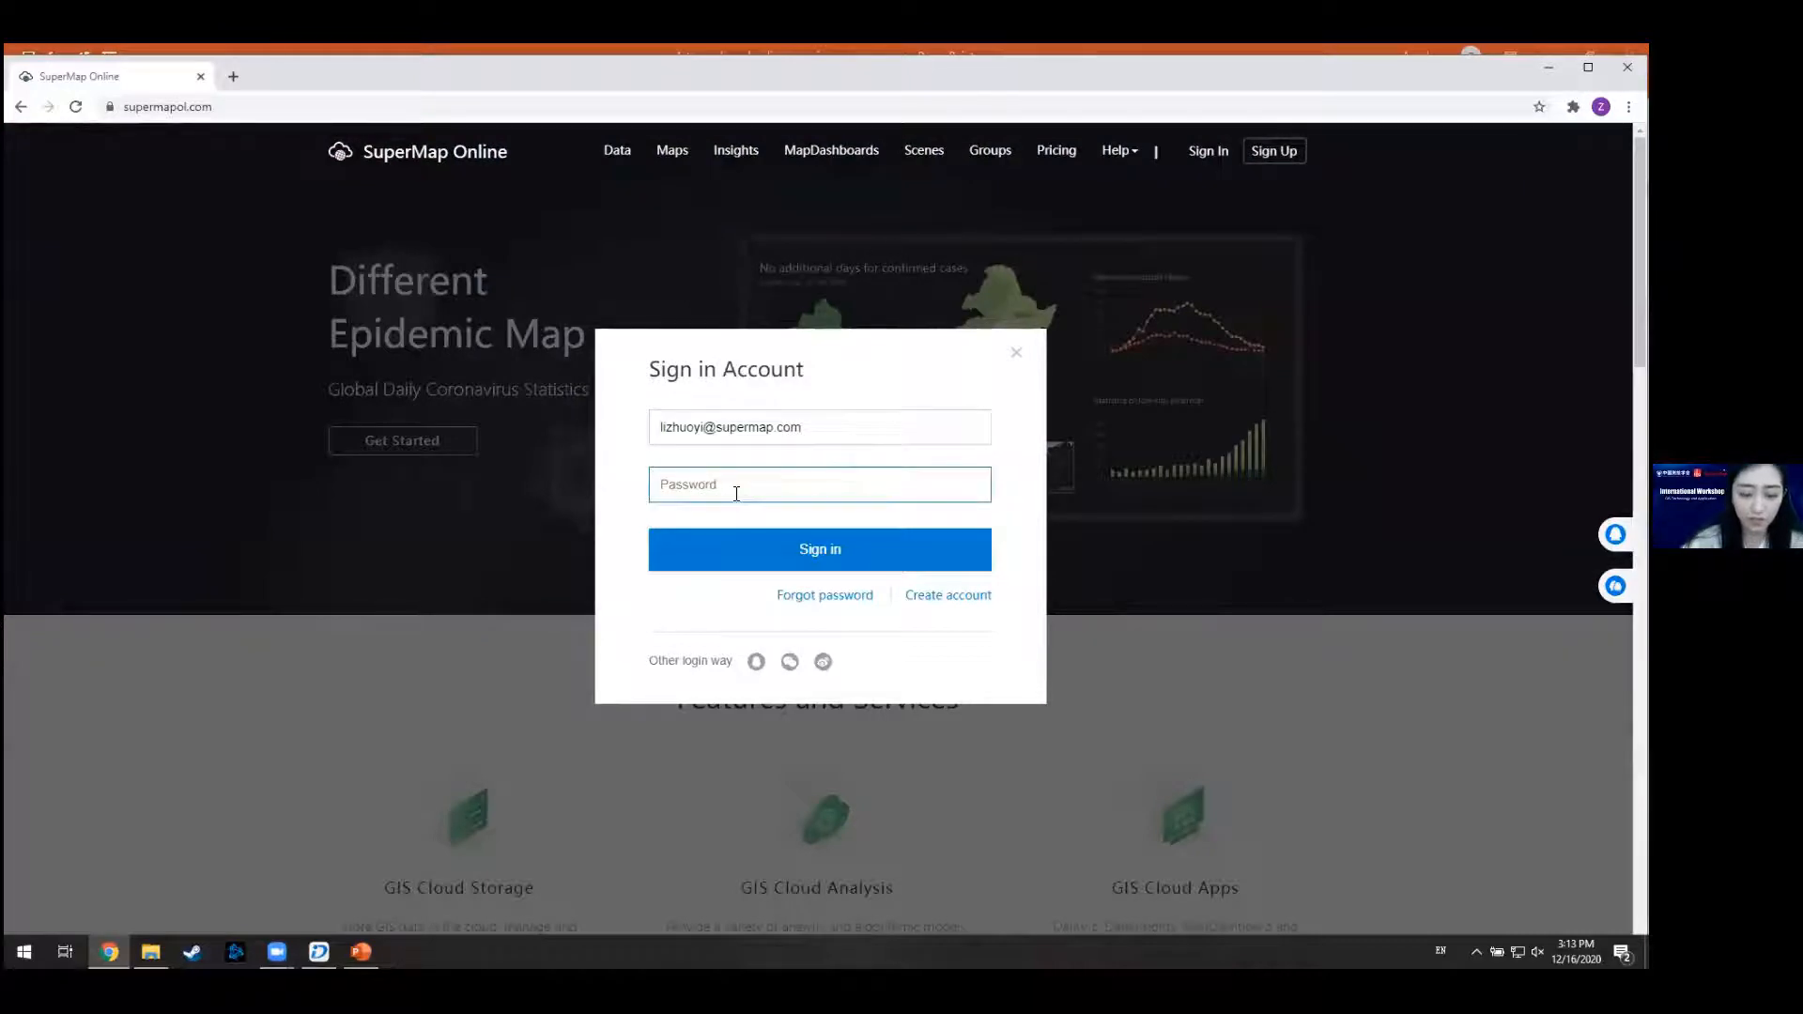
type("*********")
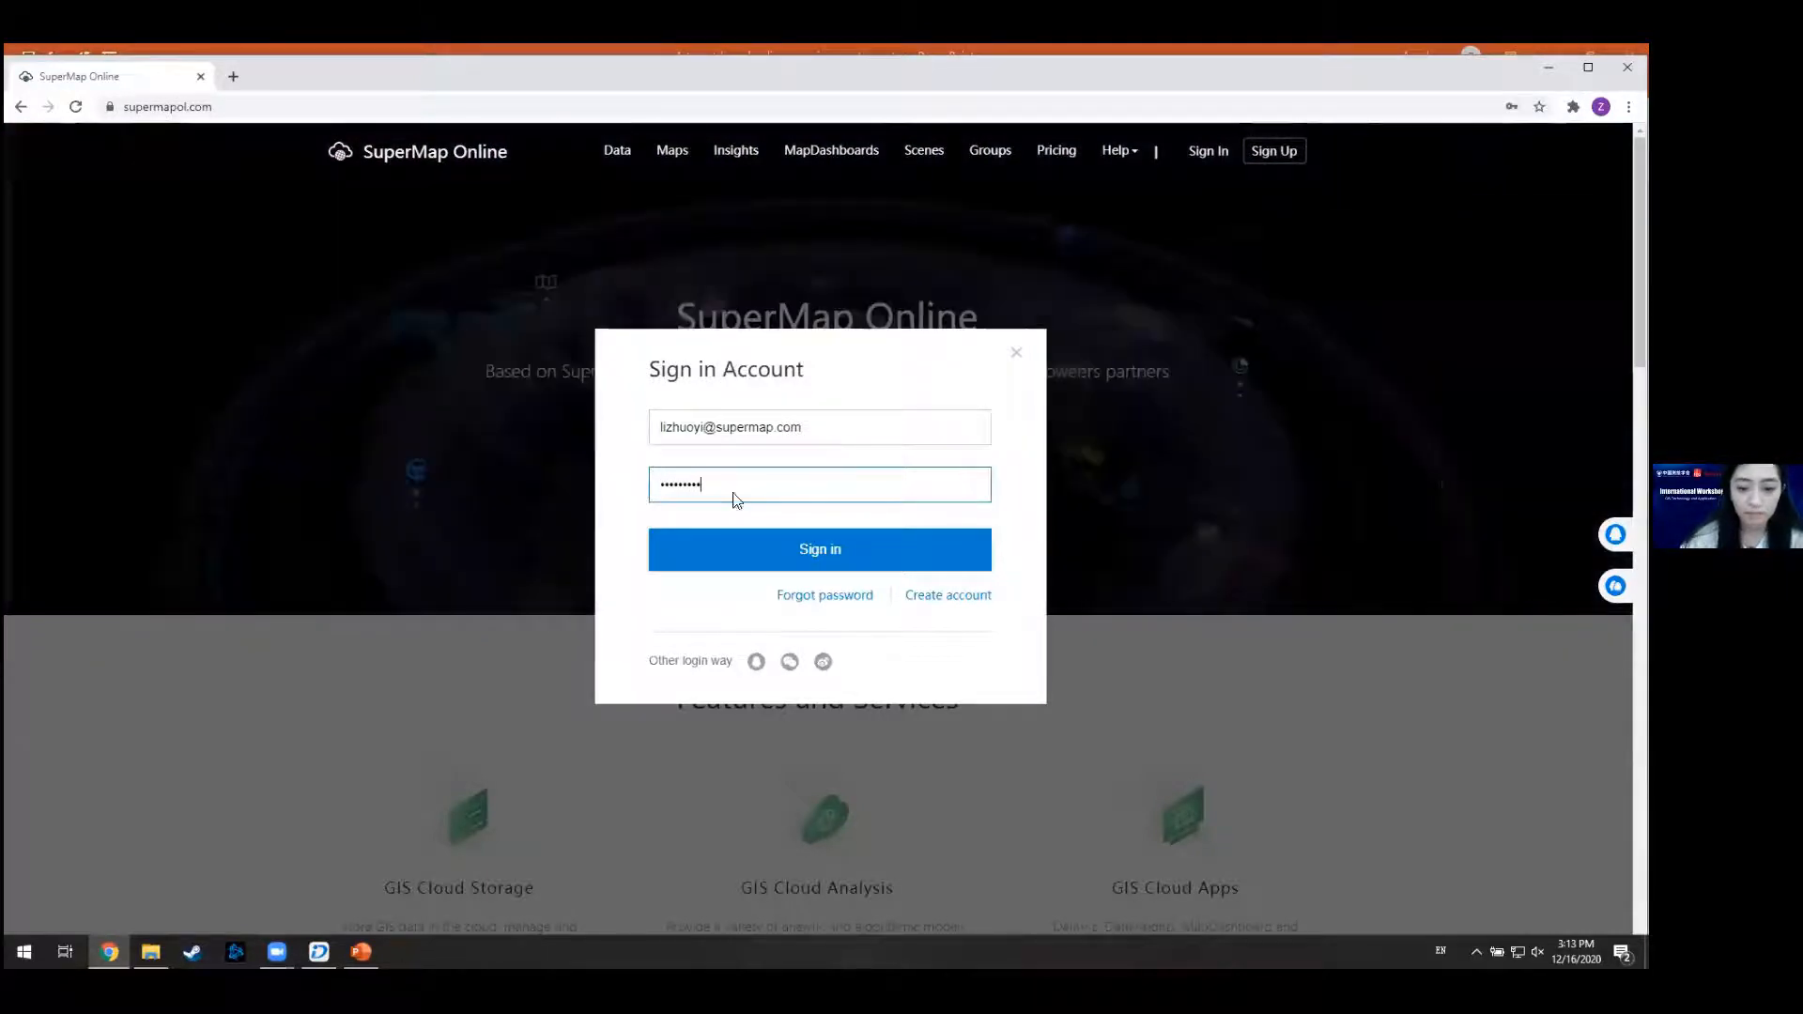
left_click(929, 554)
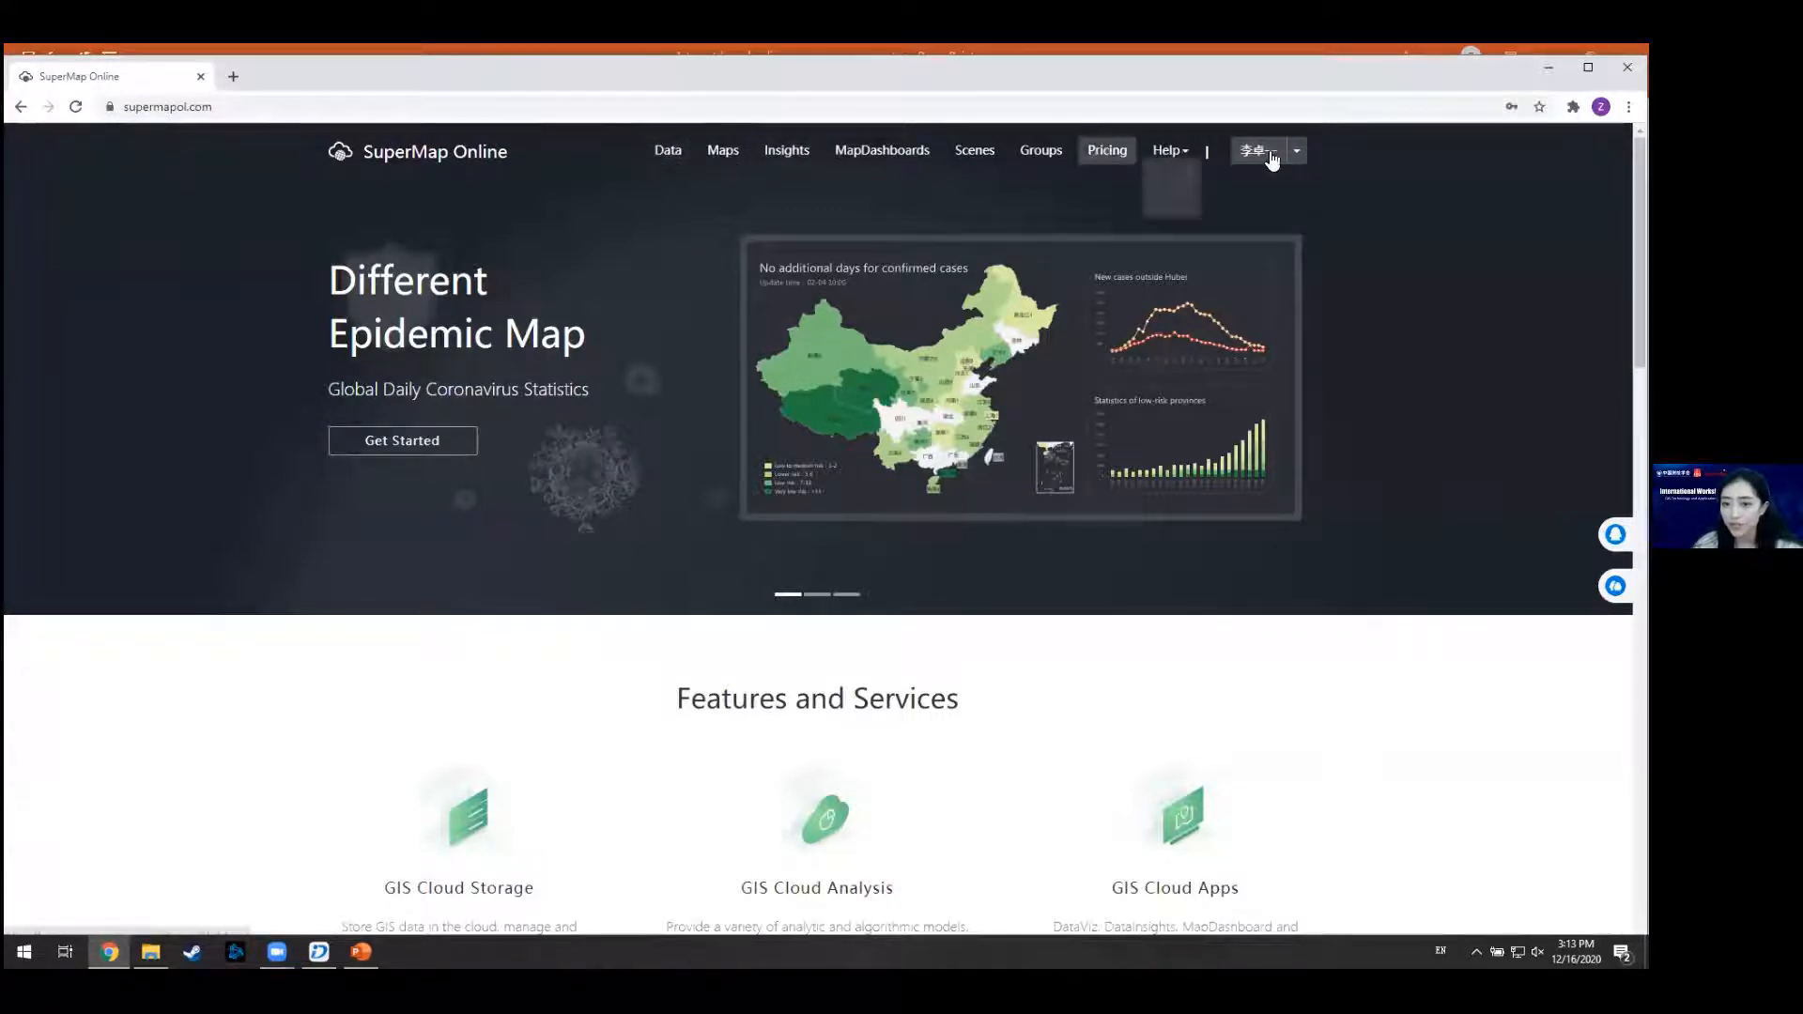
- Open the My Data page through the upload option of the public data resources
mouse_move(1180, 193)
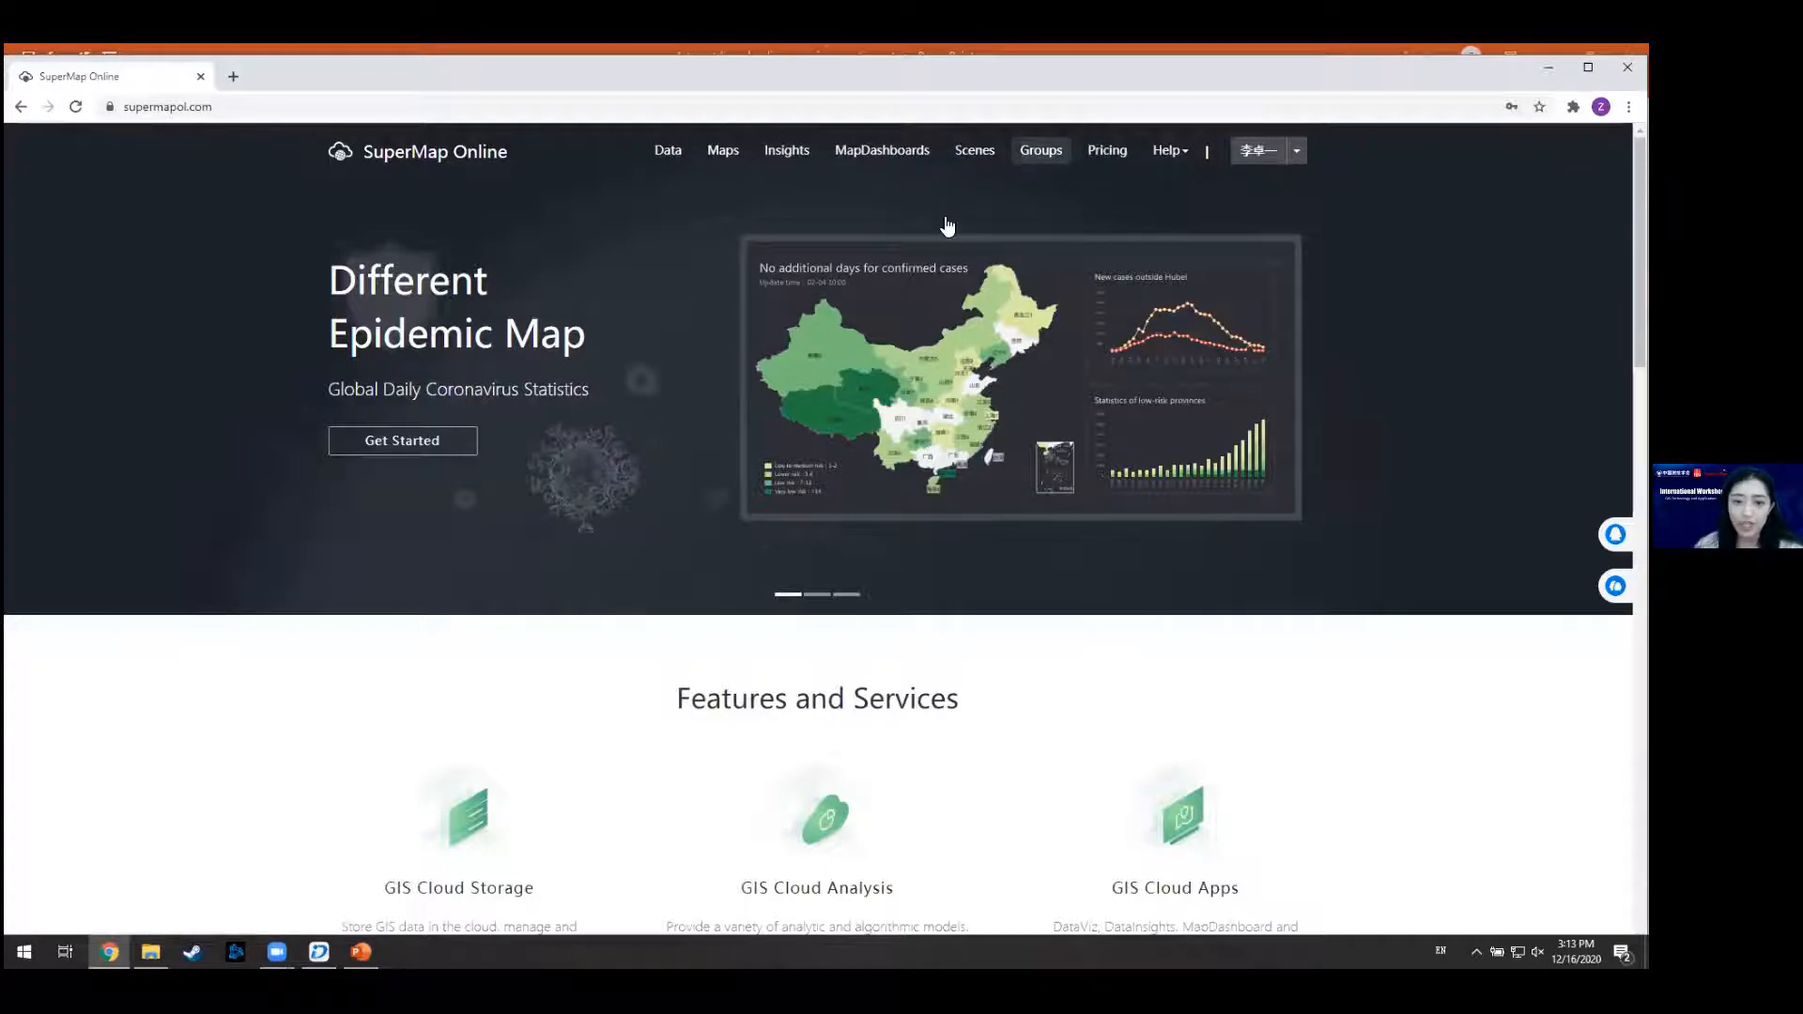
left_click(667, 151)
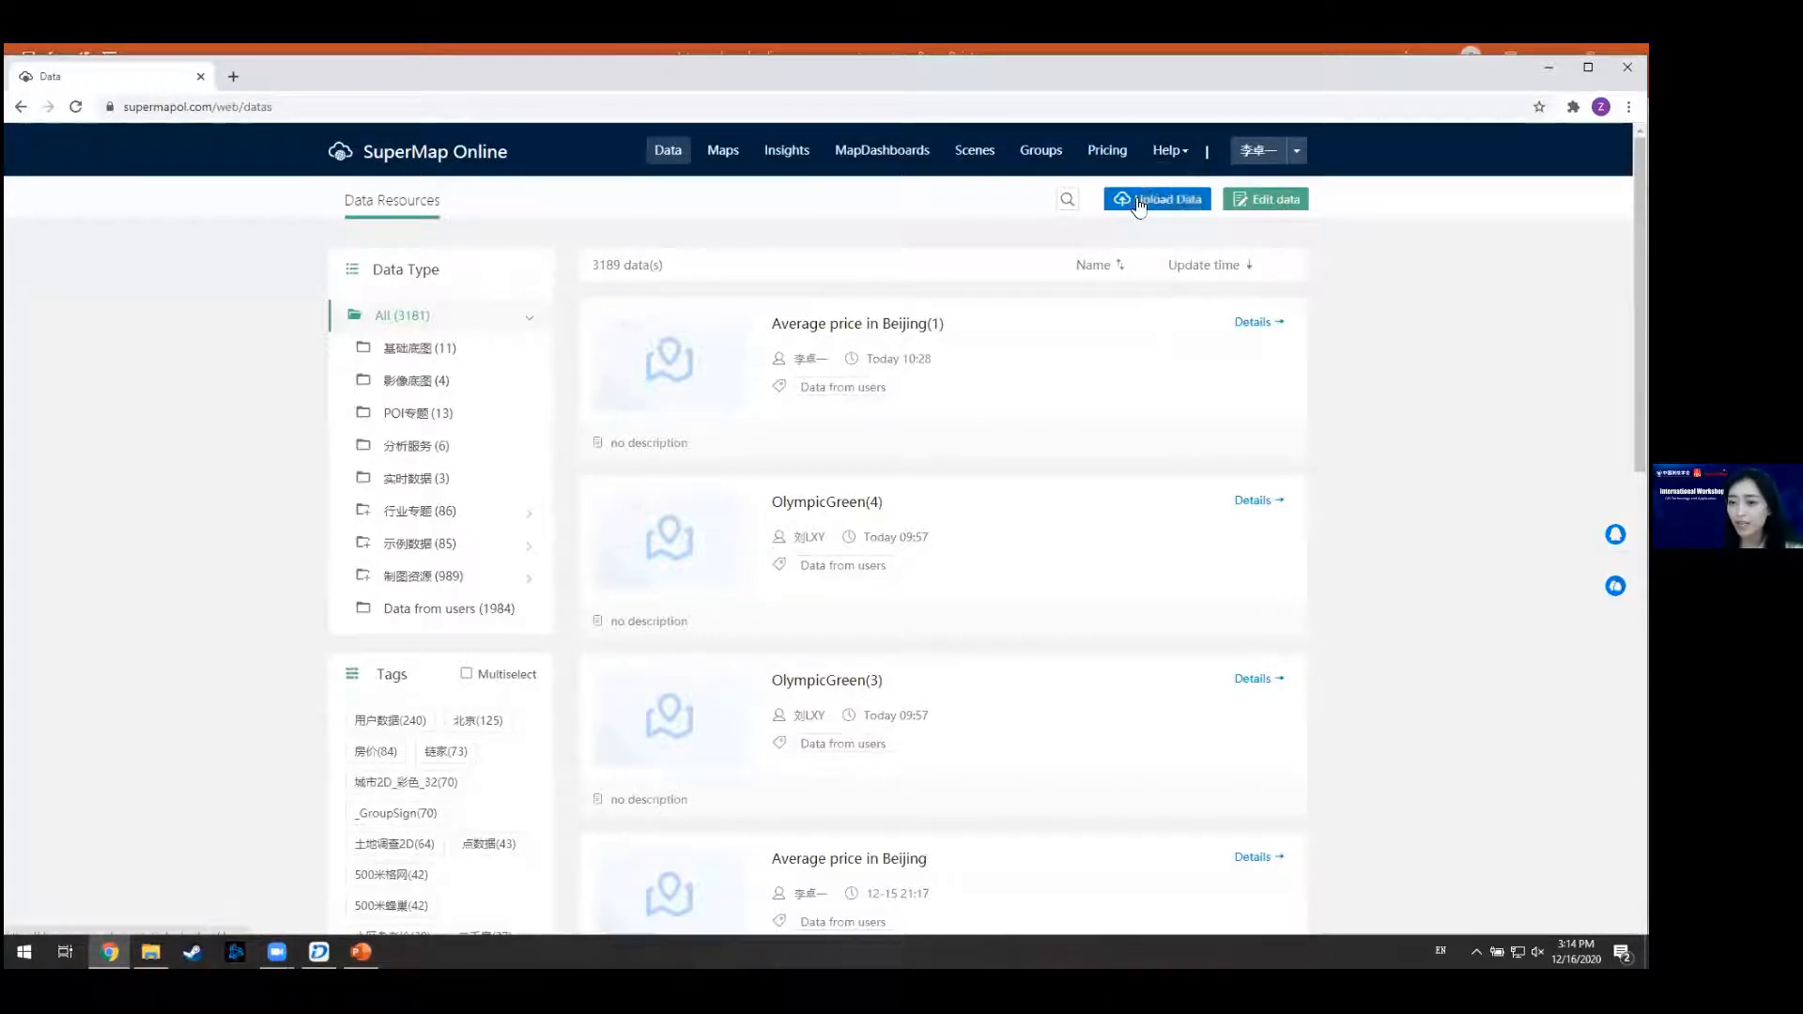
left_click(1199, 208)
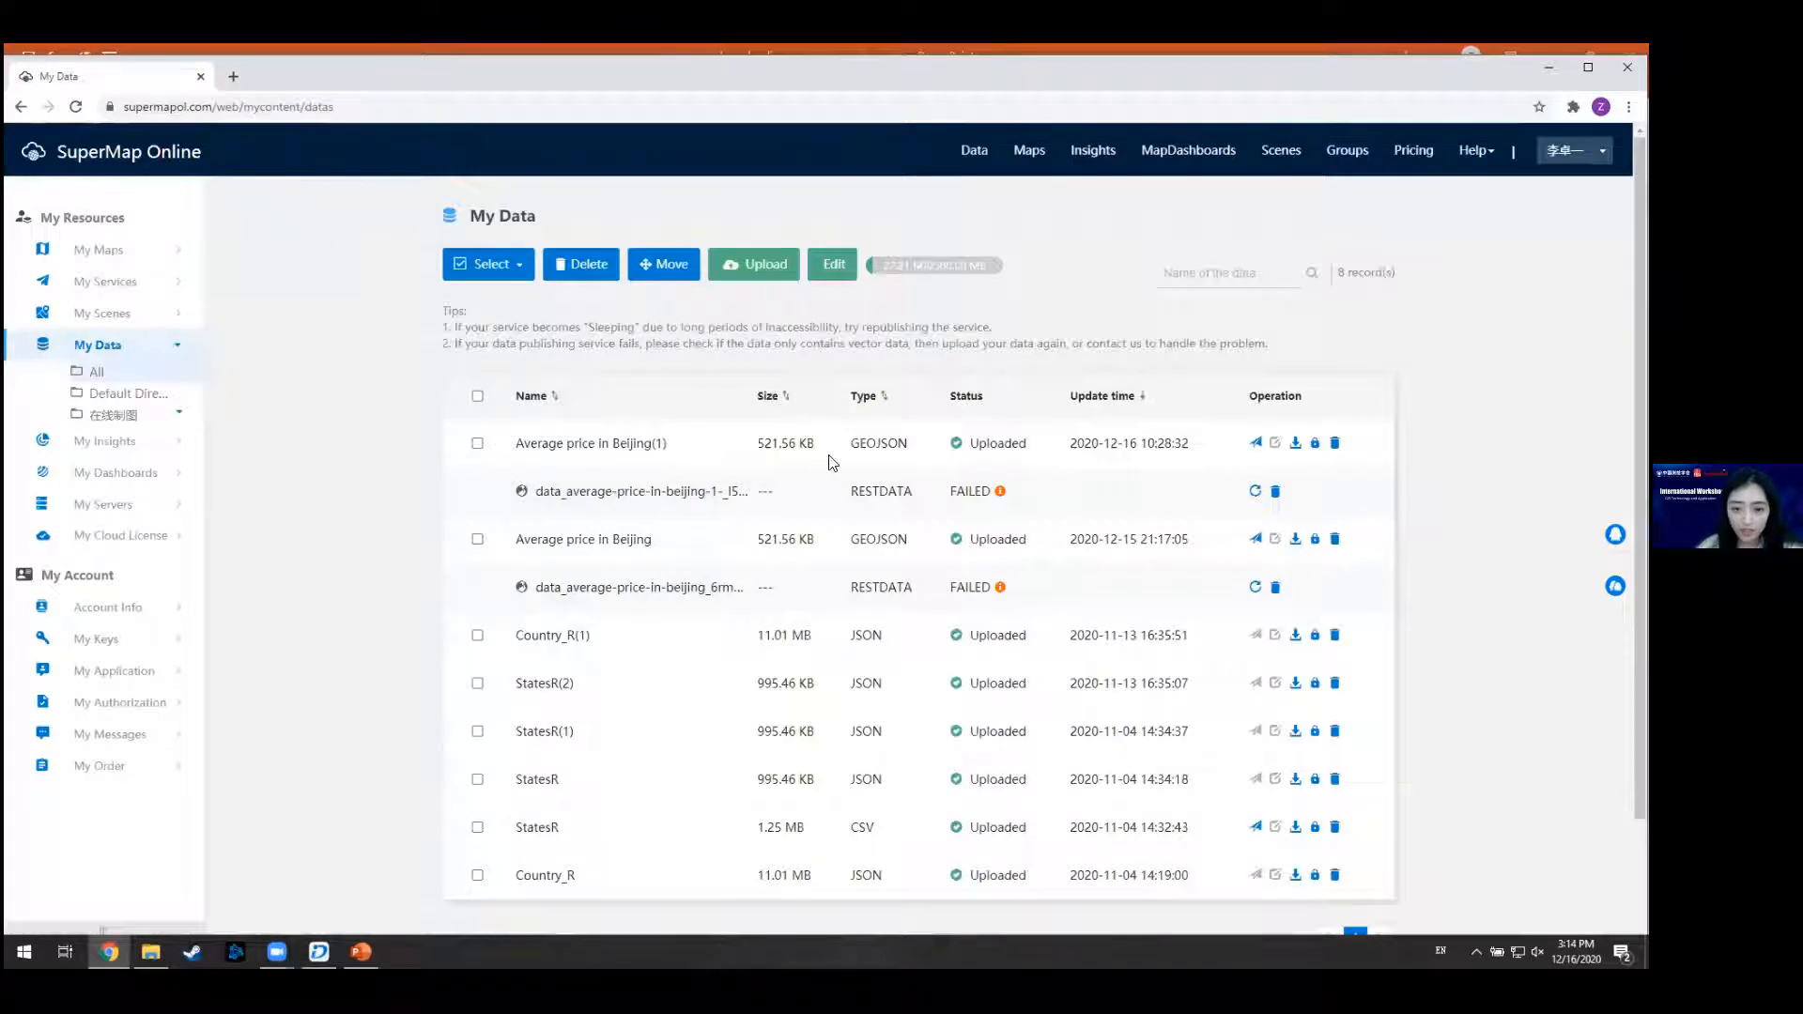
scroll(759, 544, "down", 2)
scroll(759, 544, "up", 2)
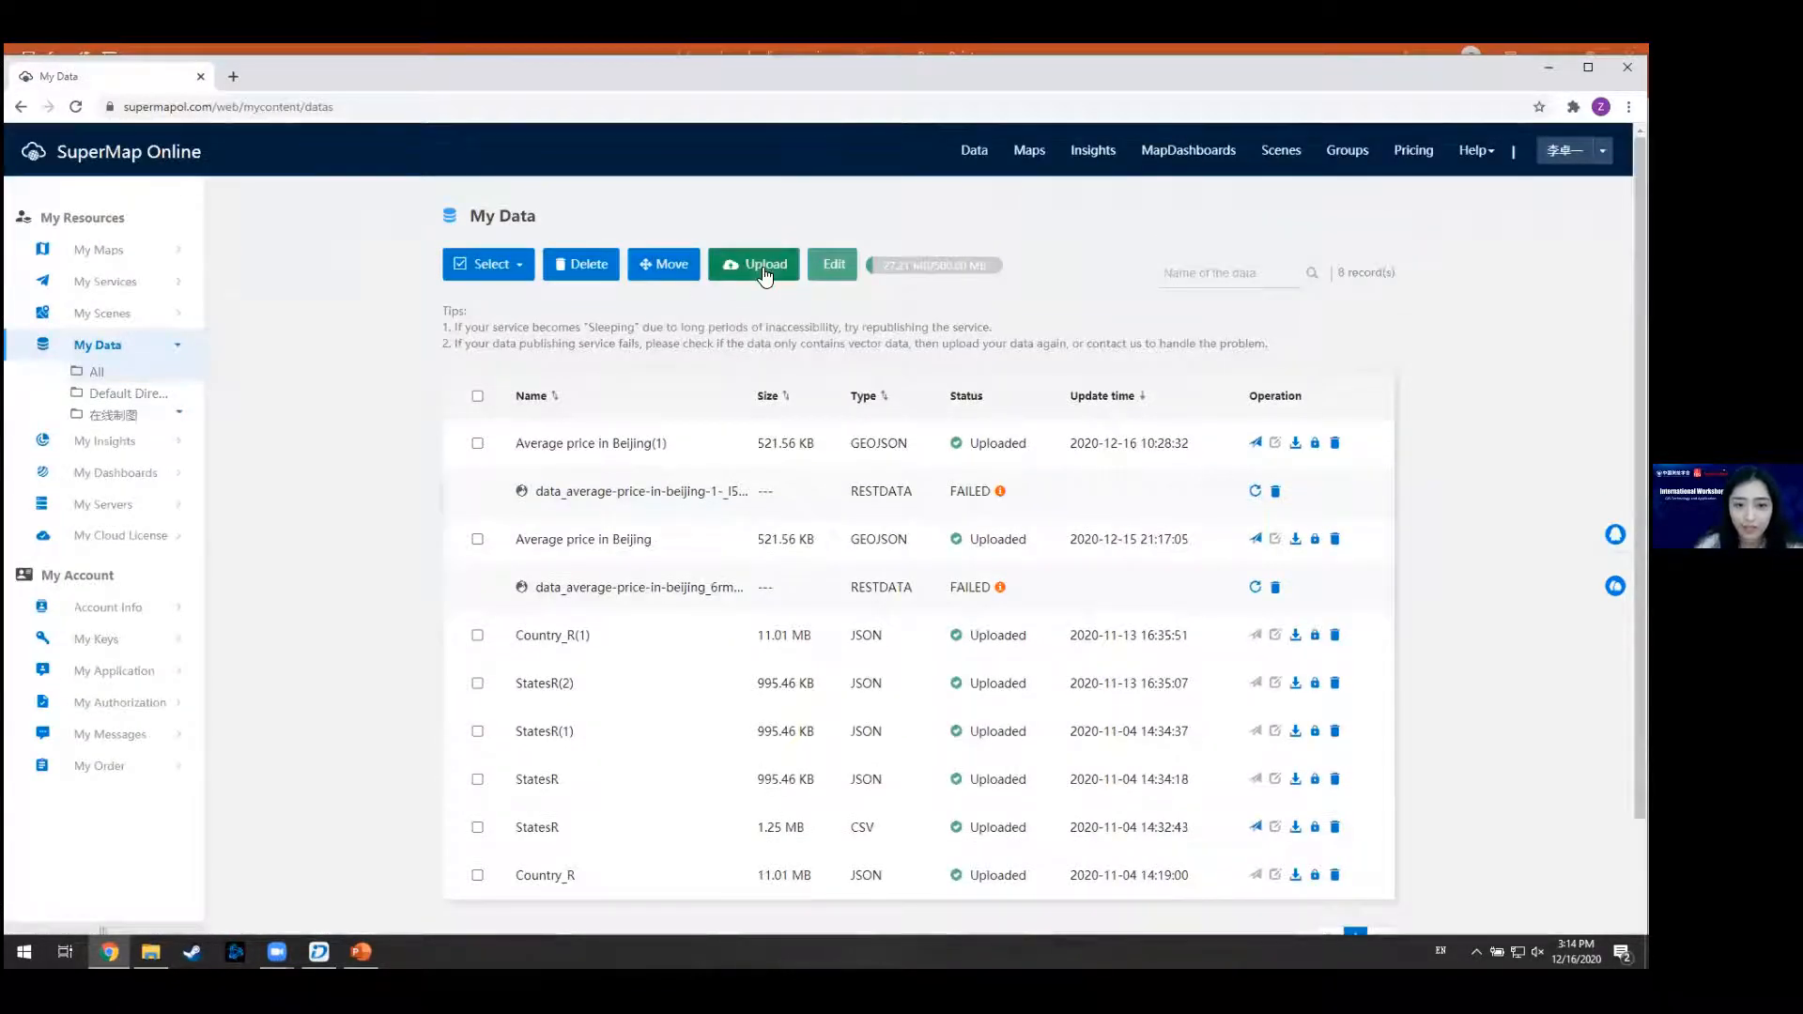
- Start a new data upload with GeoJSON as the data type
left_click(766, 266)
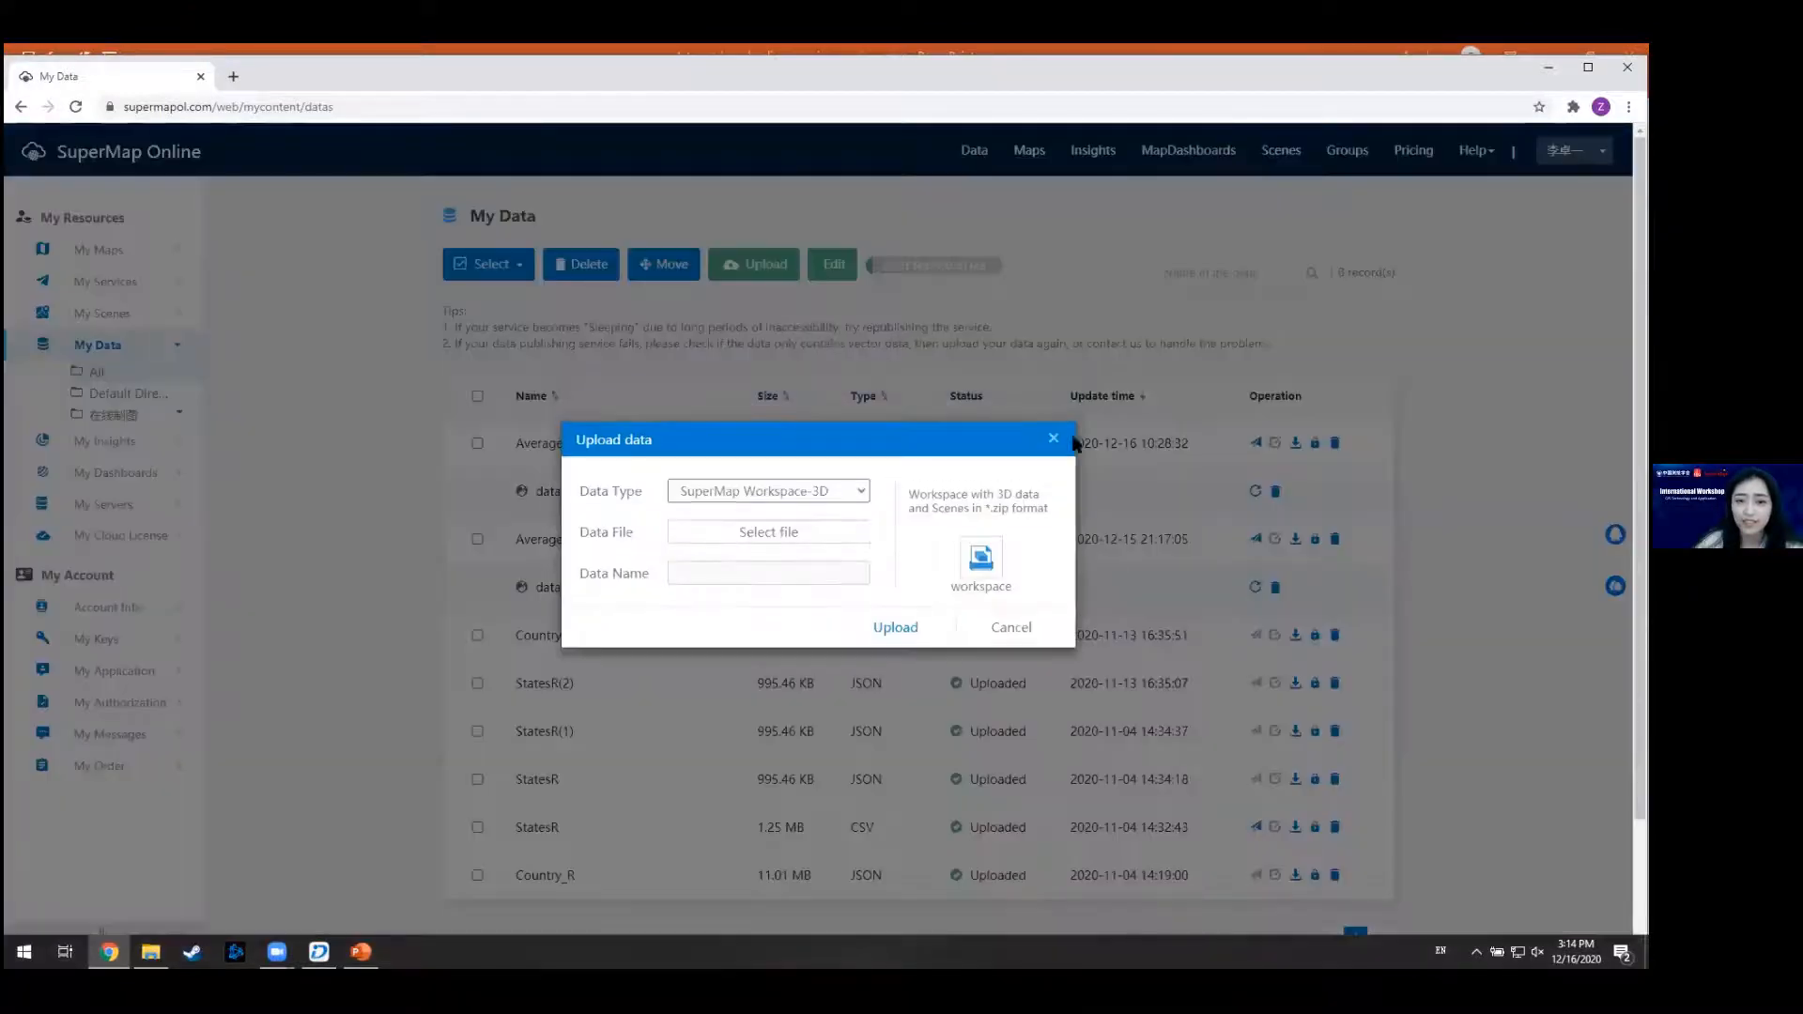
left_click(1056, 438)
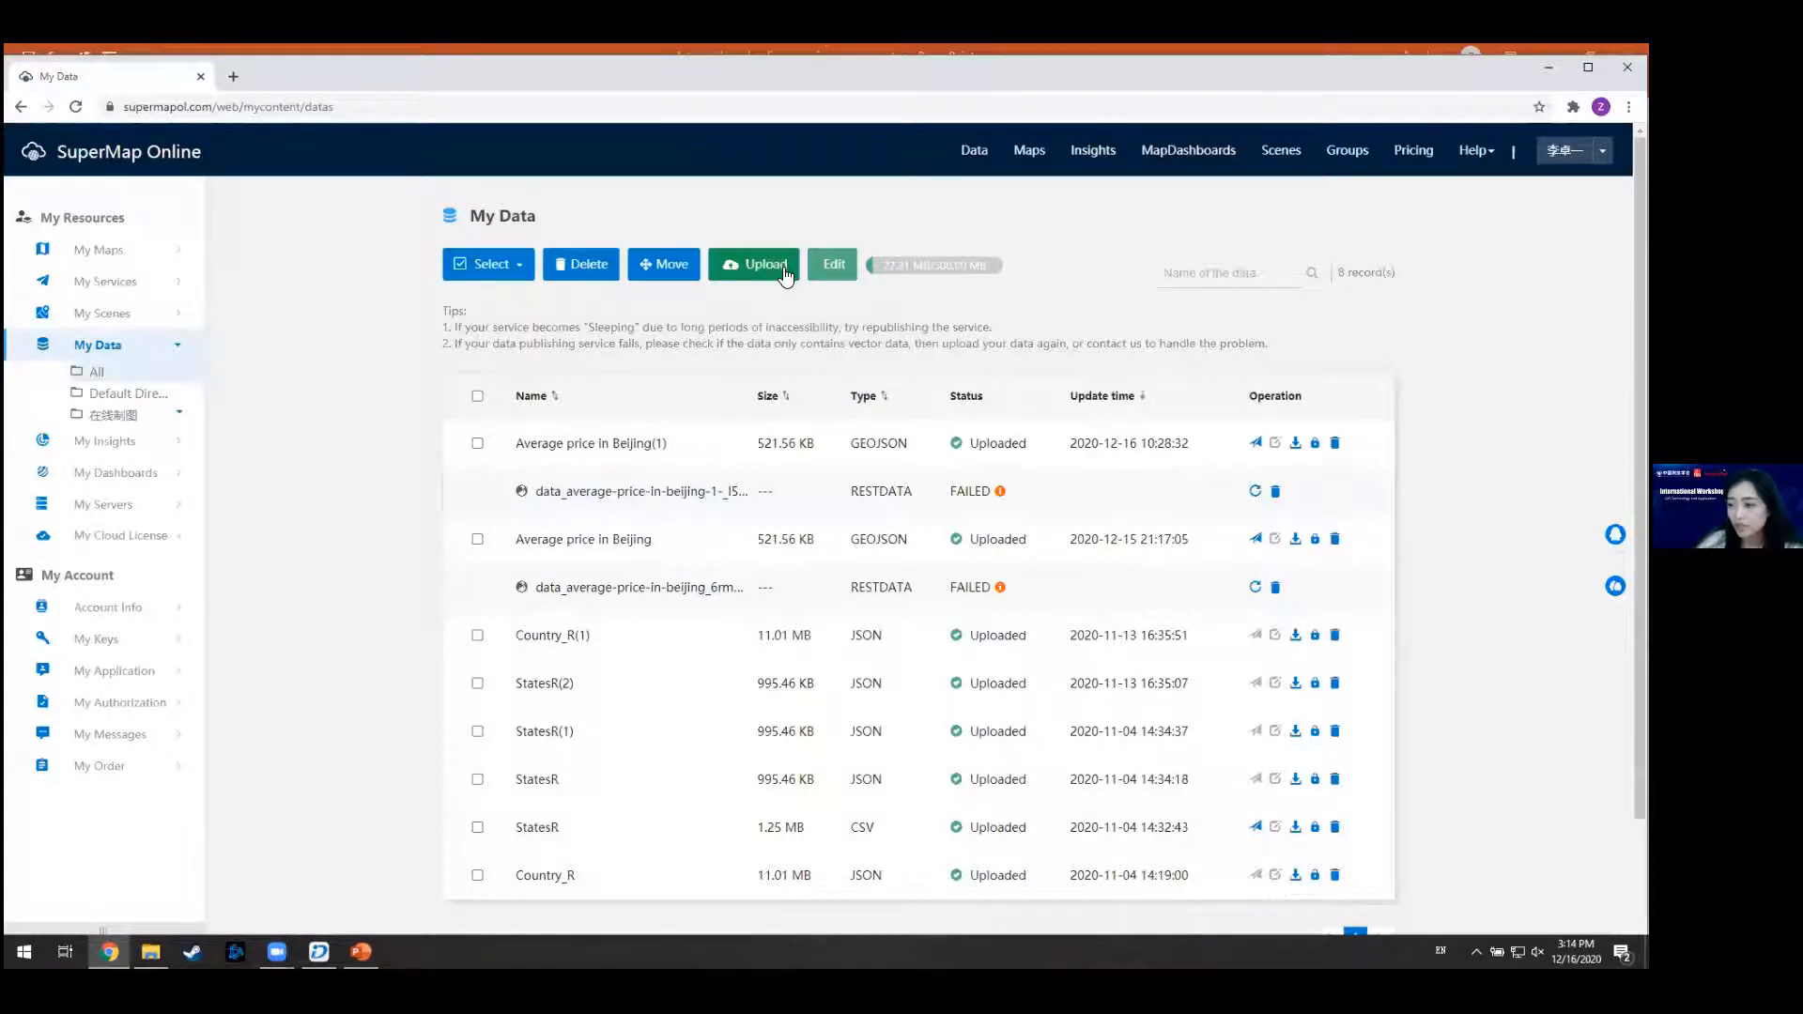
left_click(784, 269)
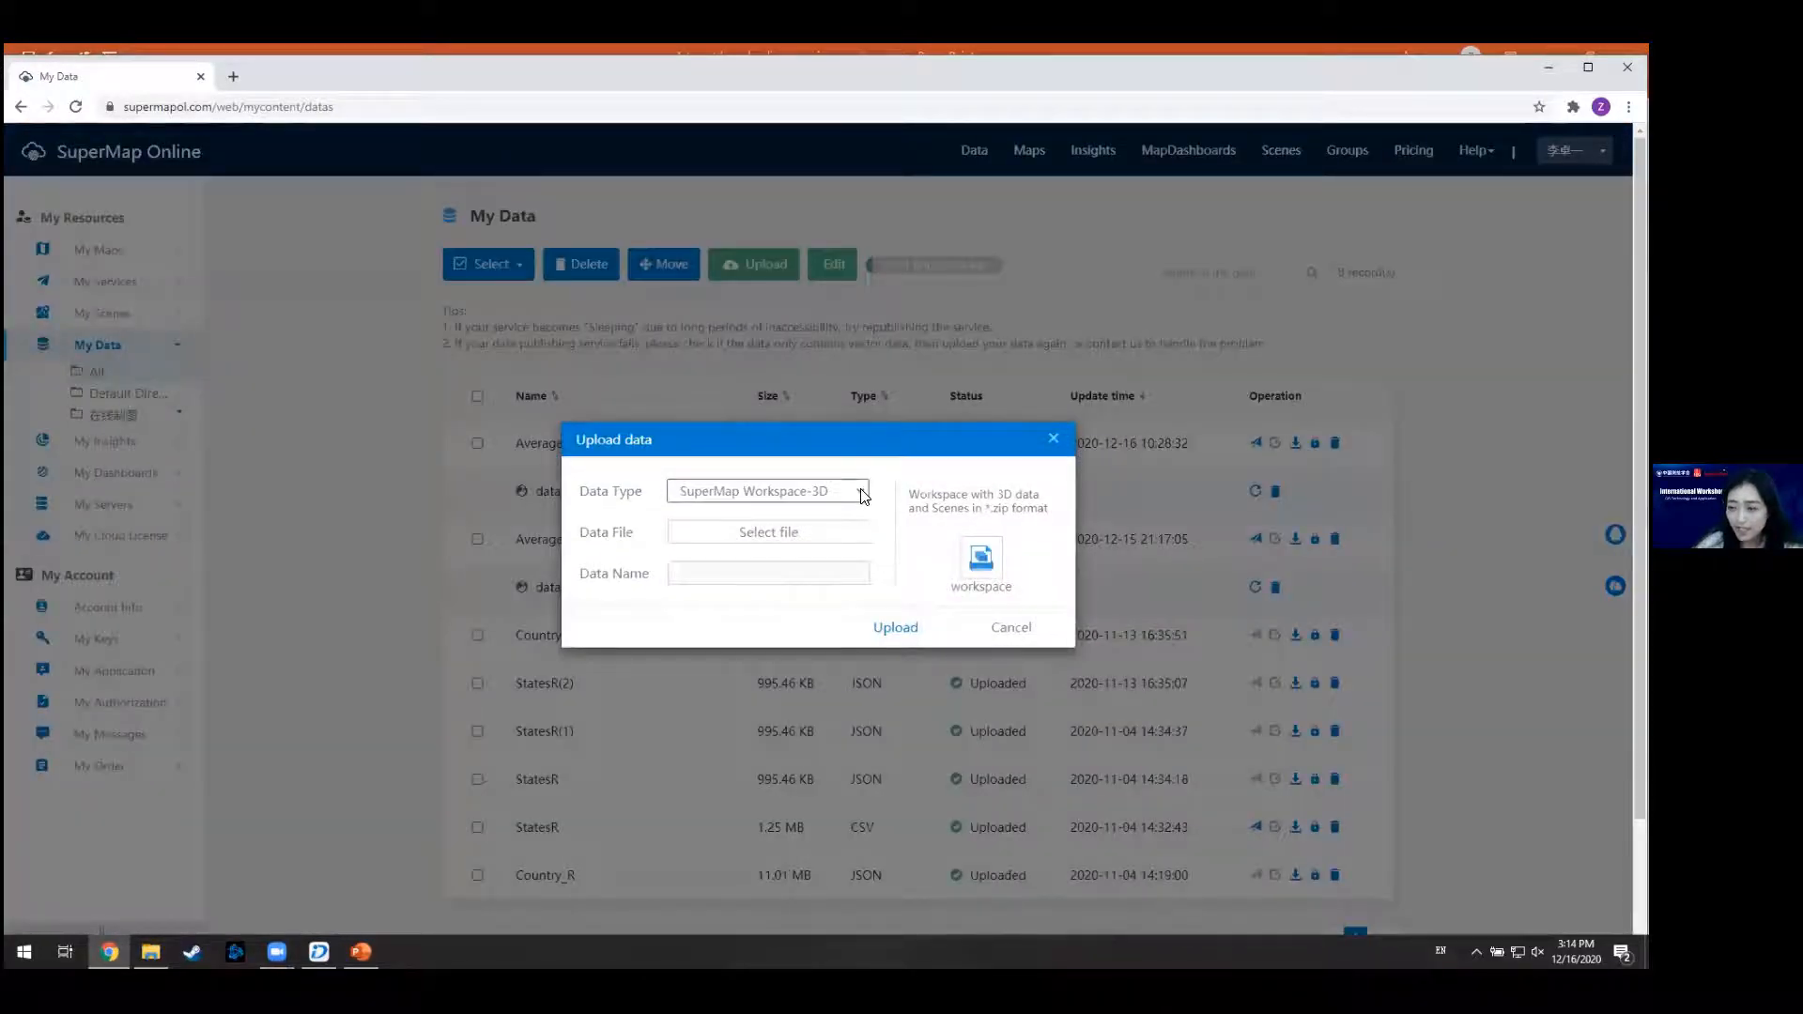
left_click_drag(877, 443, 910, 364)
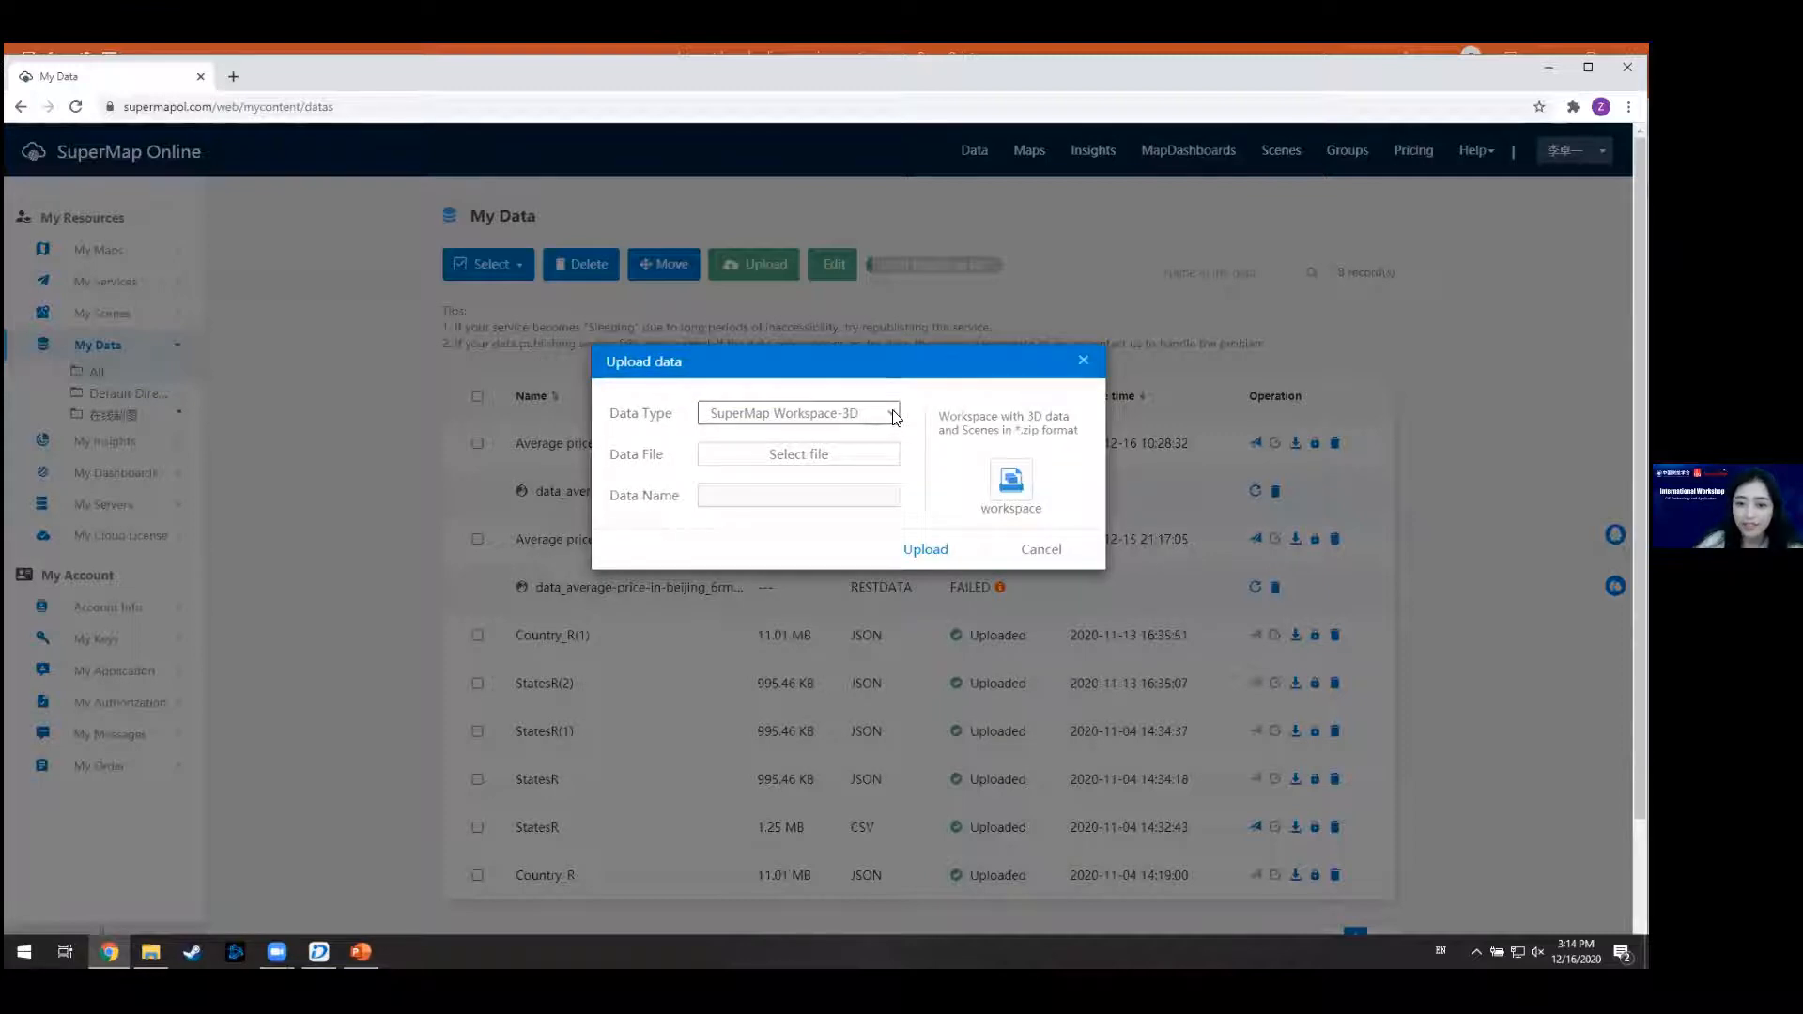
left_click(893, 417)
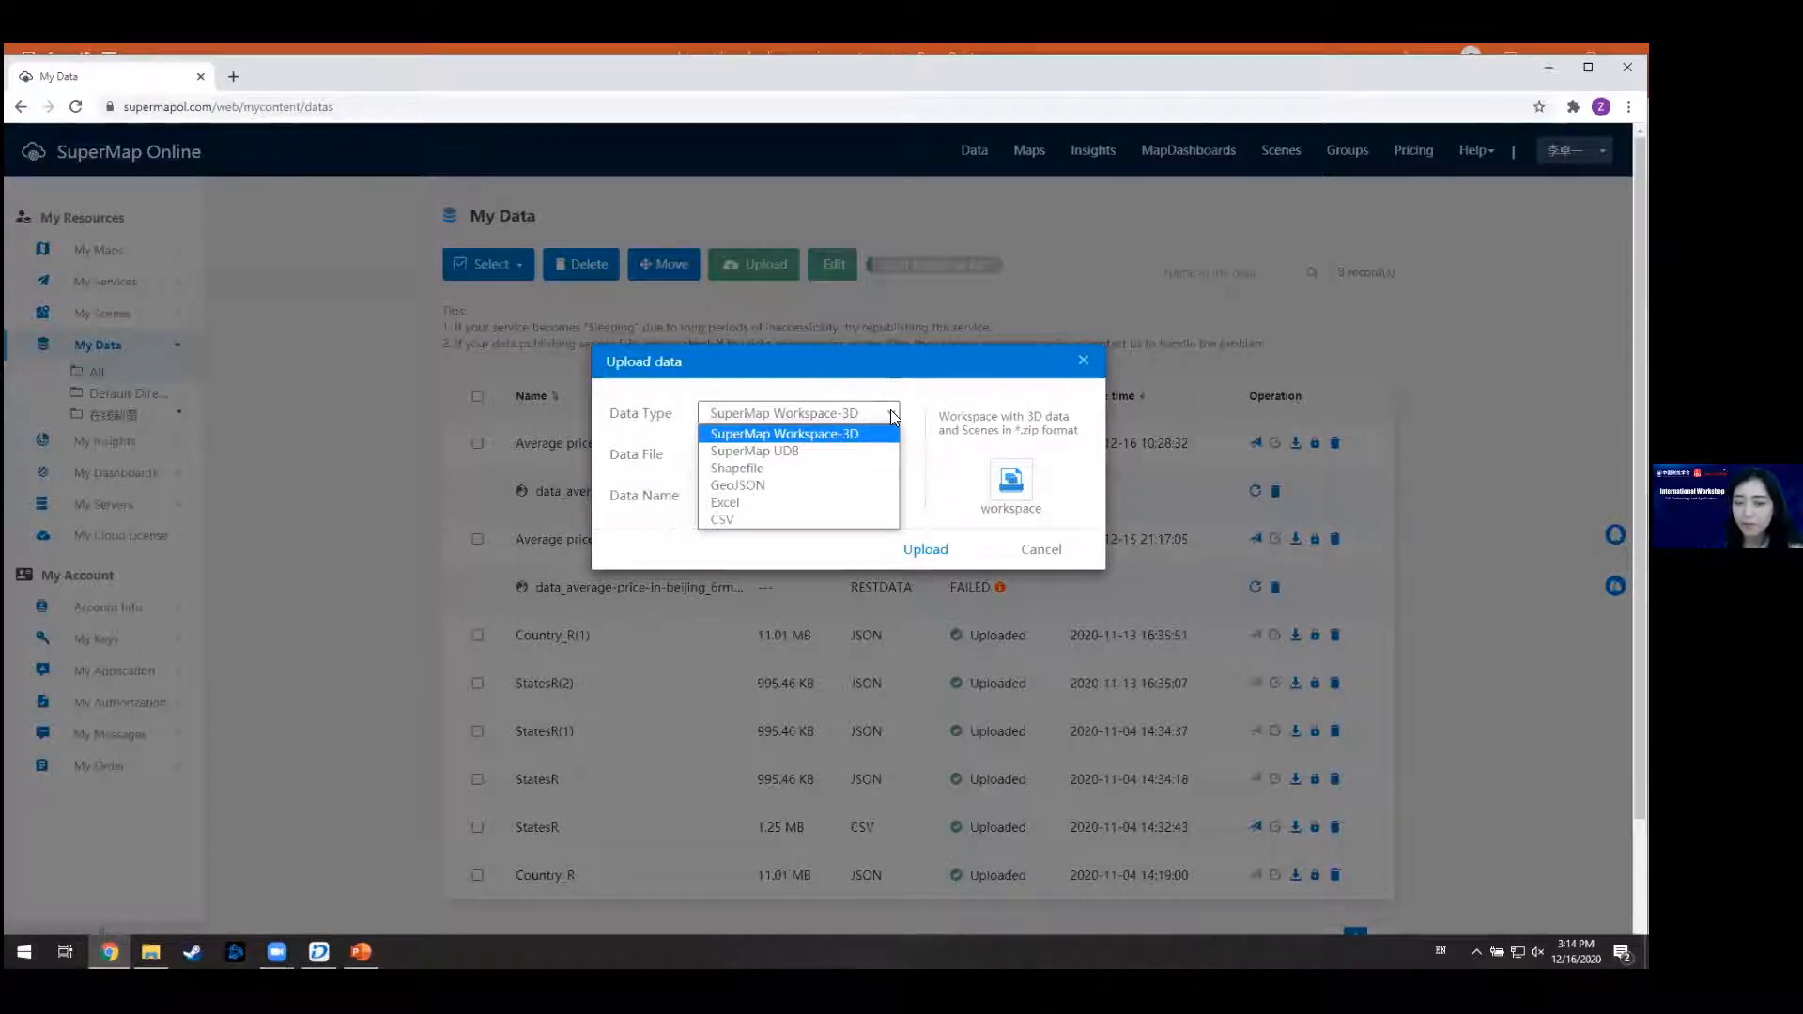
left_click(807, 486)
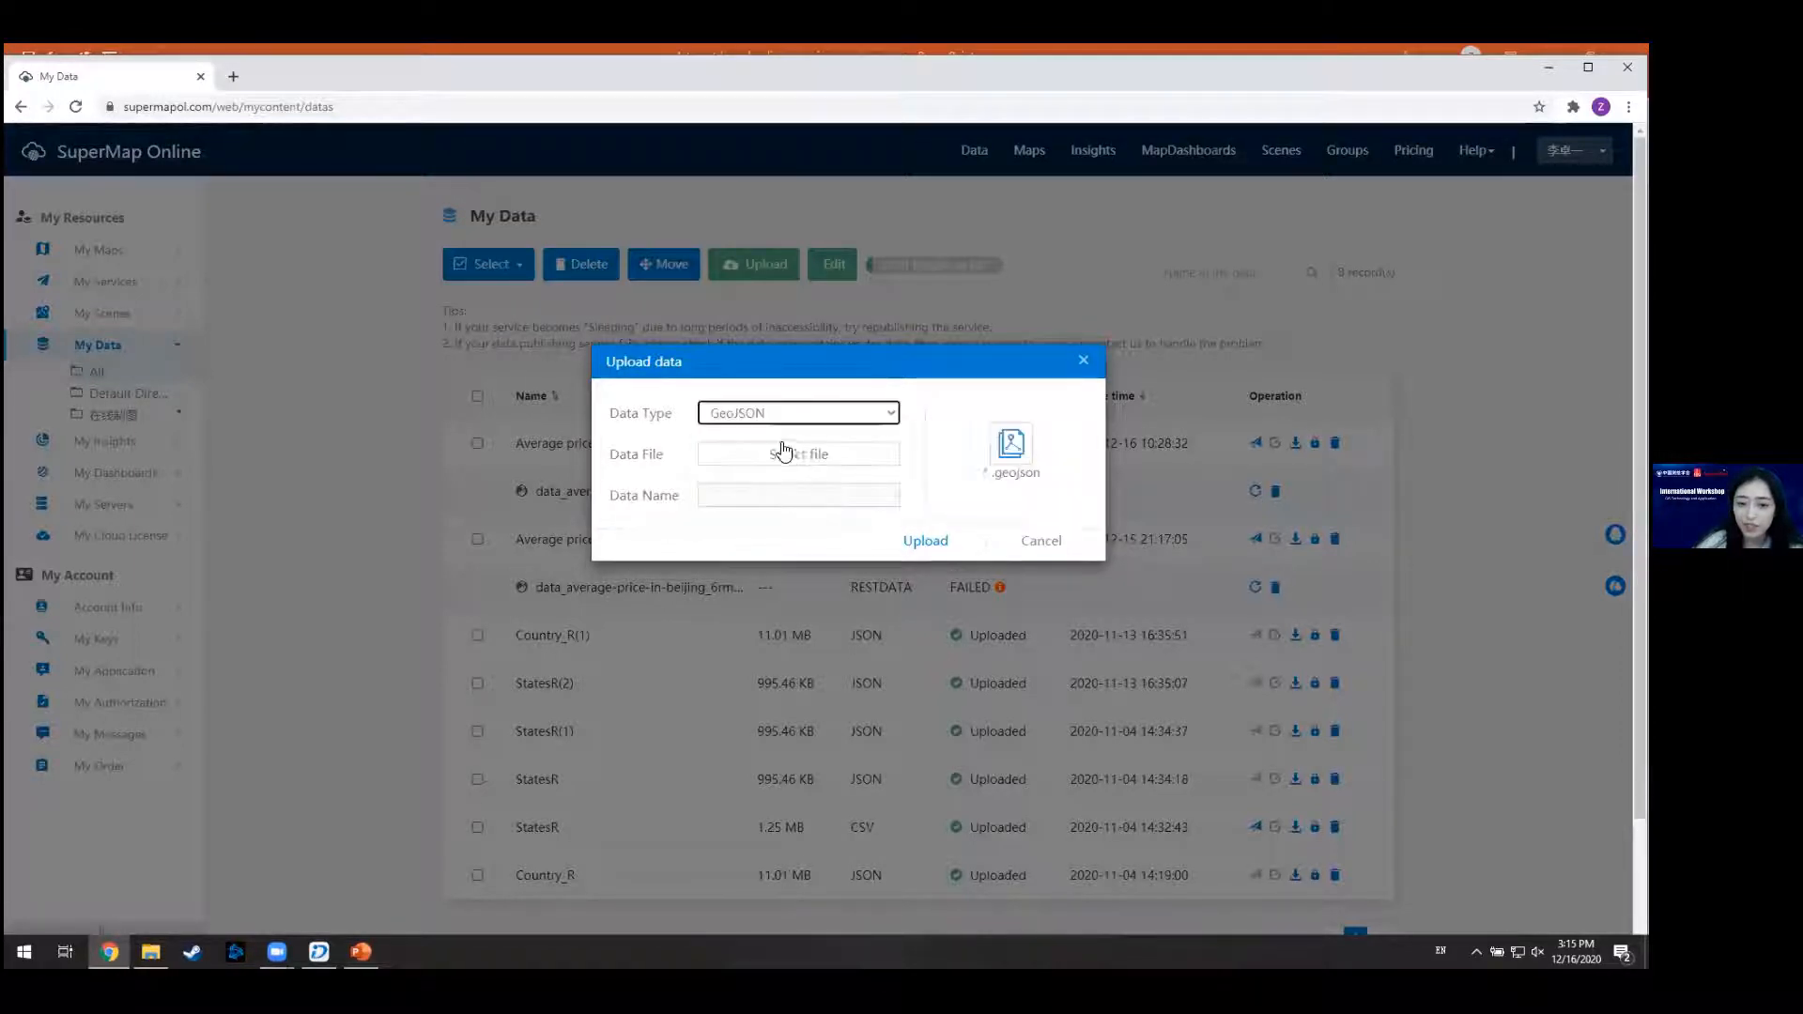
- Upload "Average price in Beijing.geojson" from the Desktop folder The 3rd InternationalWorkshop\lzy\01-Internet-based online mapping\online
left_click(860, 457)
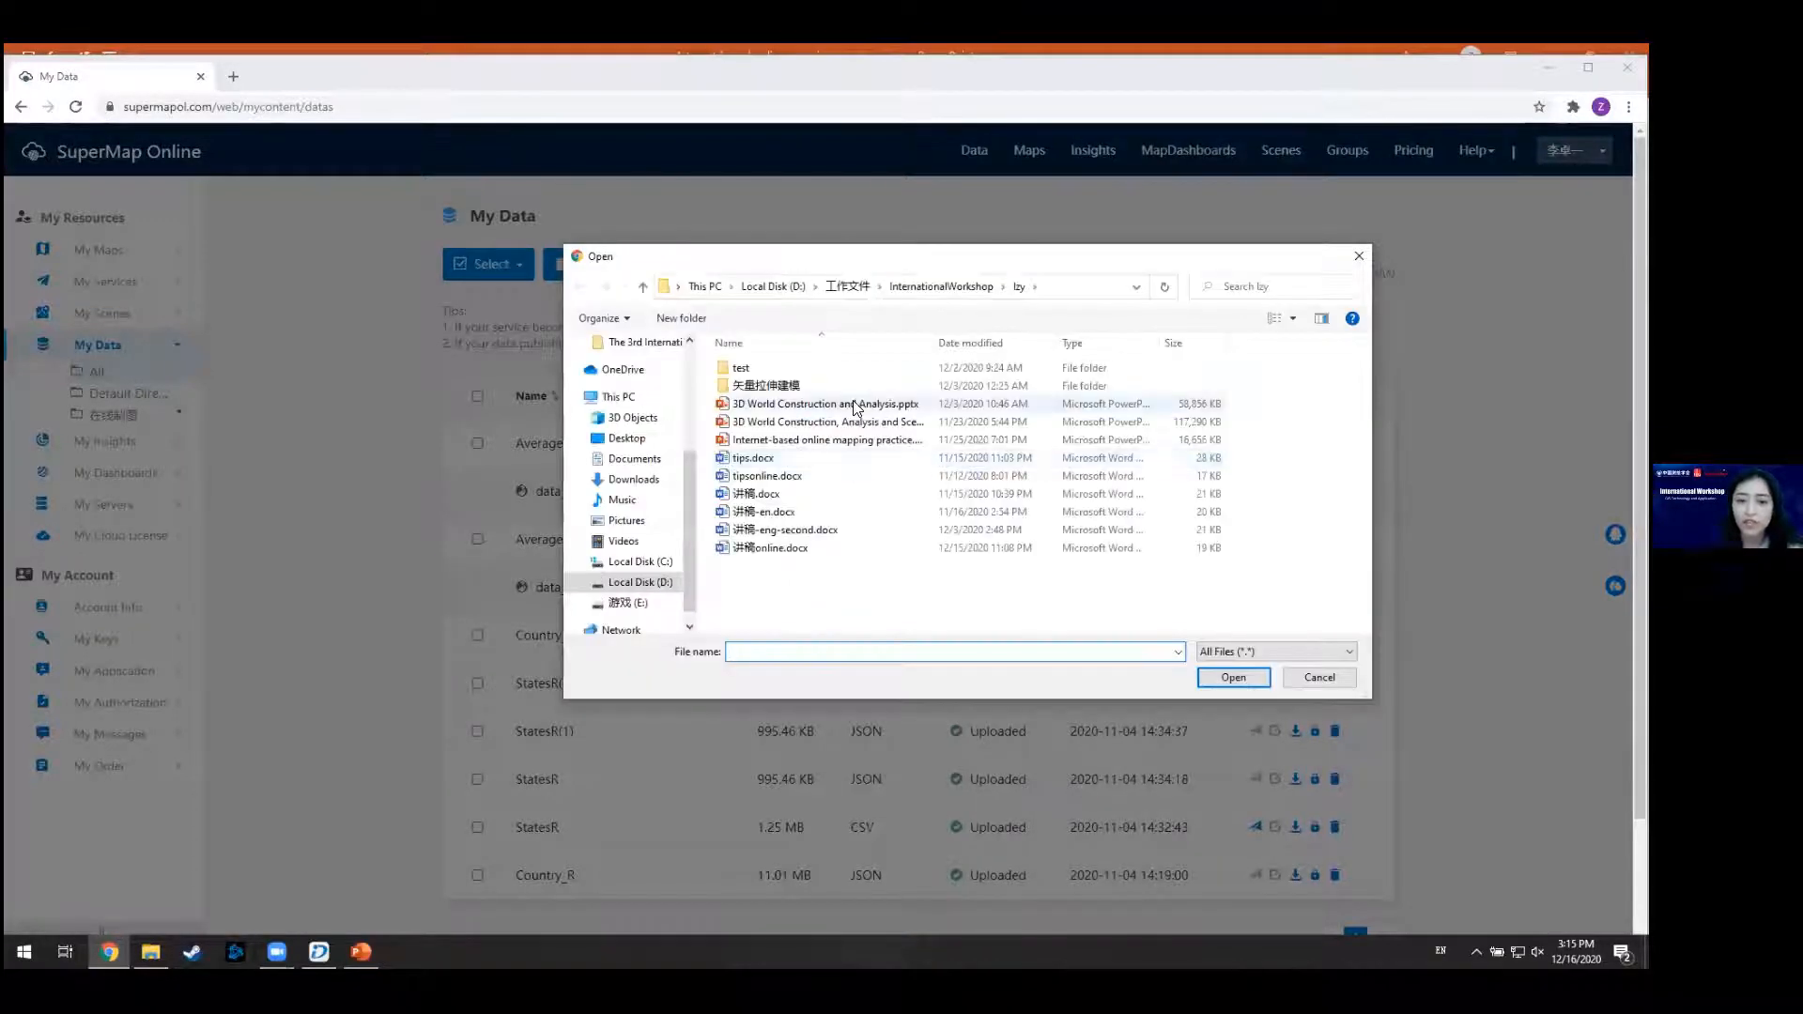
left_click(773, 287)
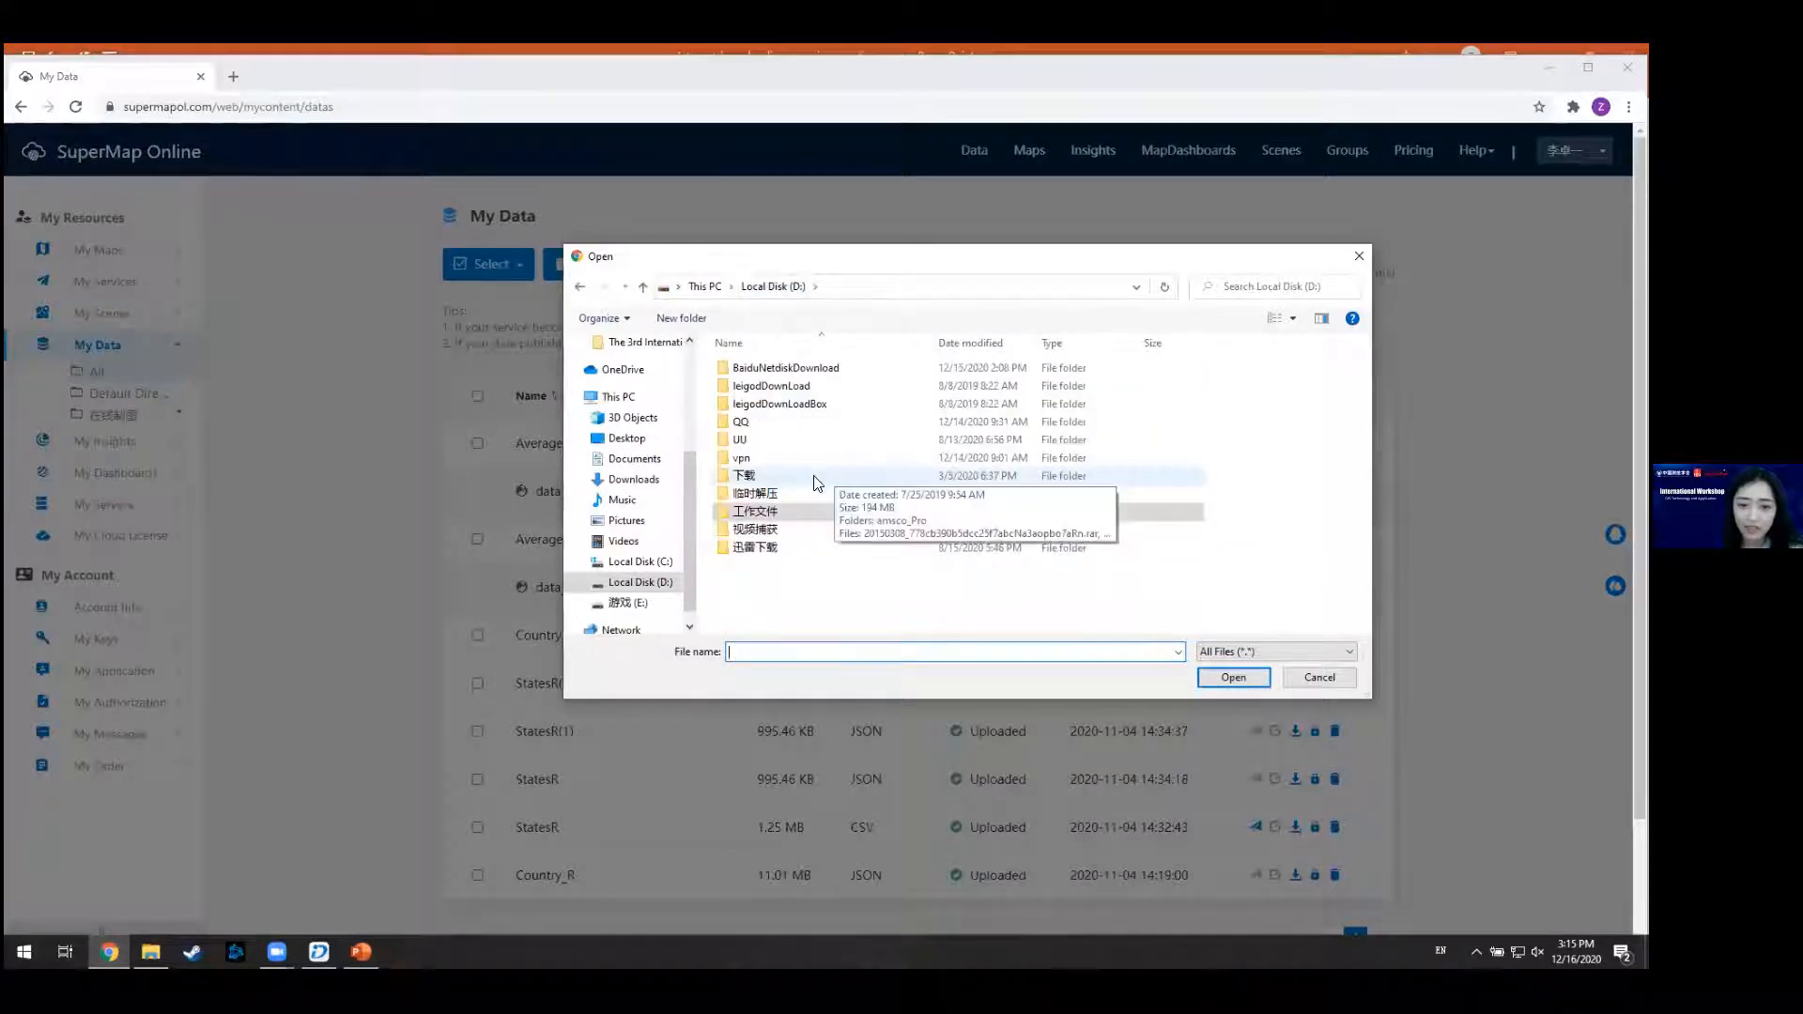
key("alt+Up")
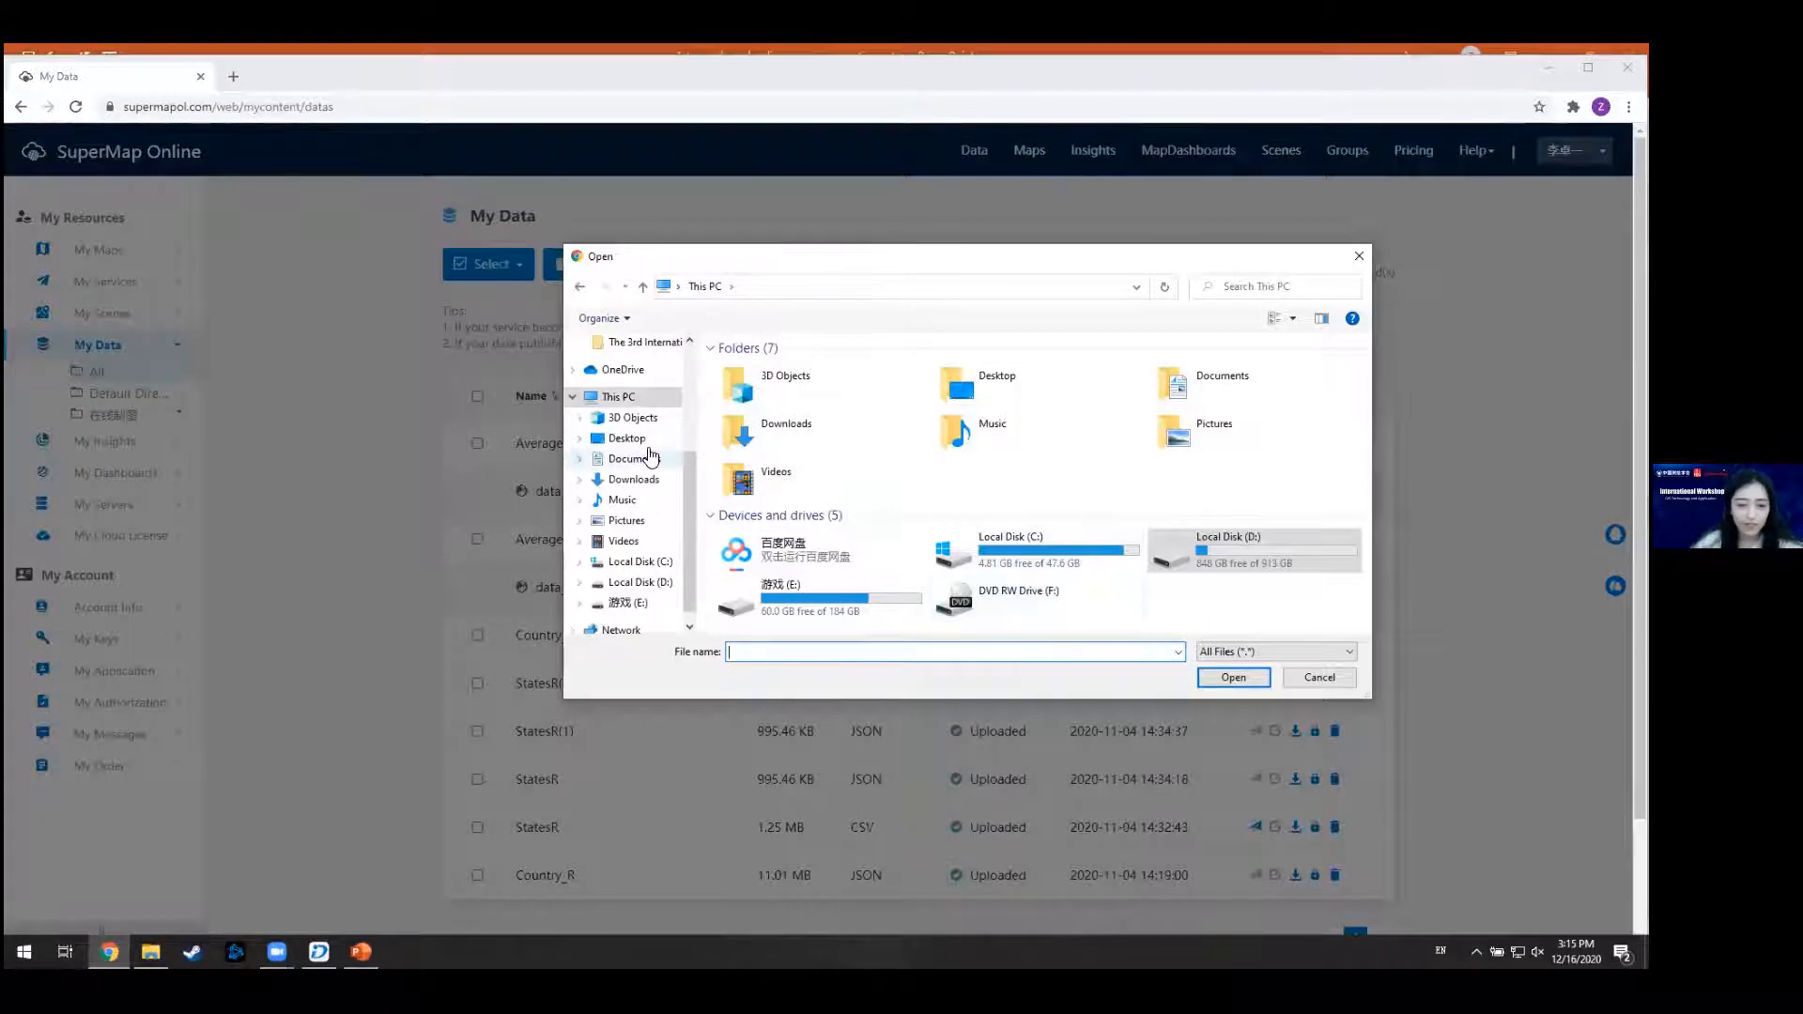
left_click(628, 438)
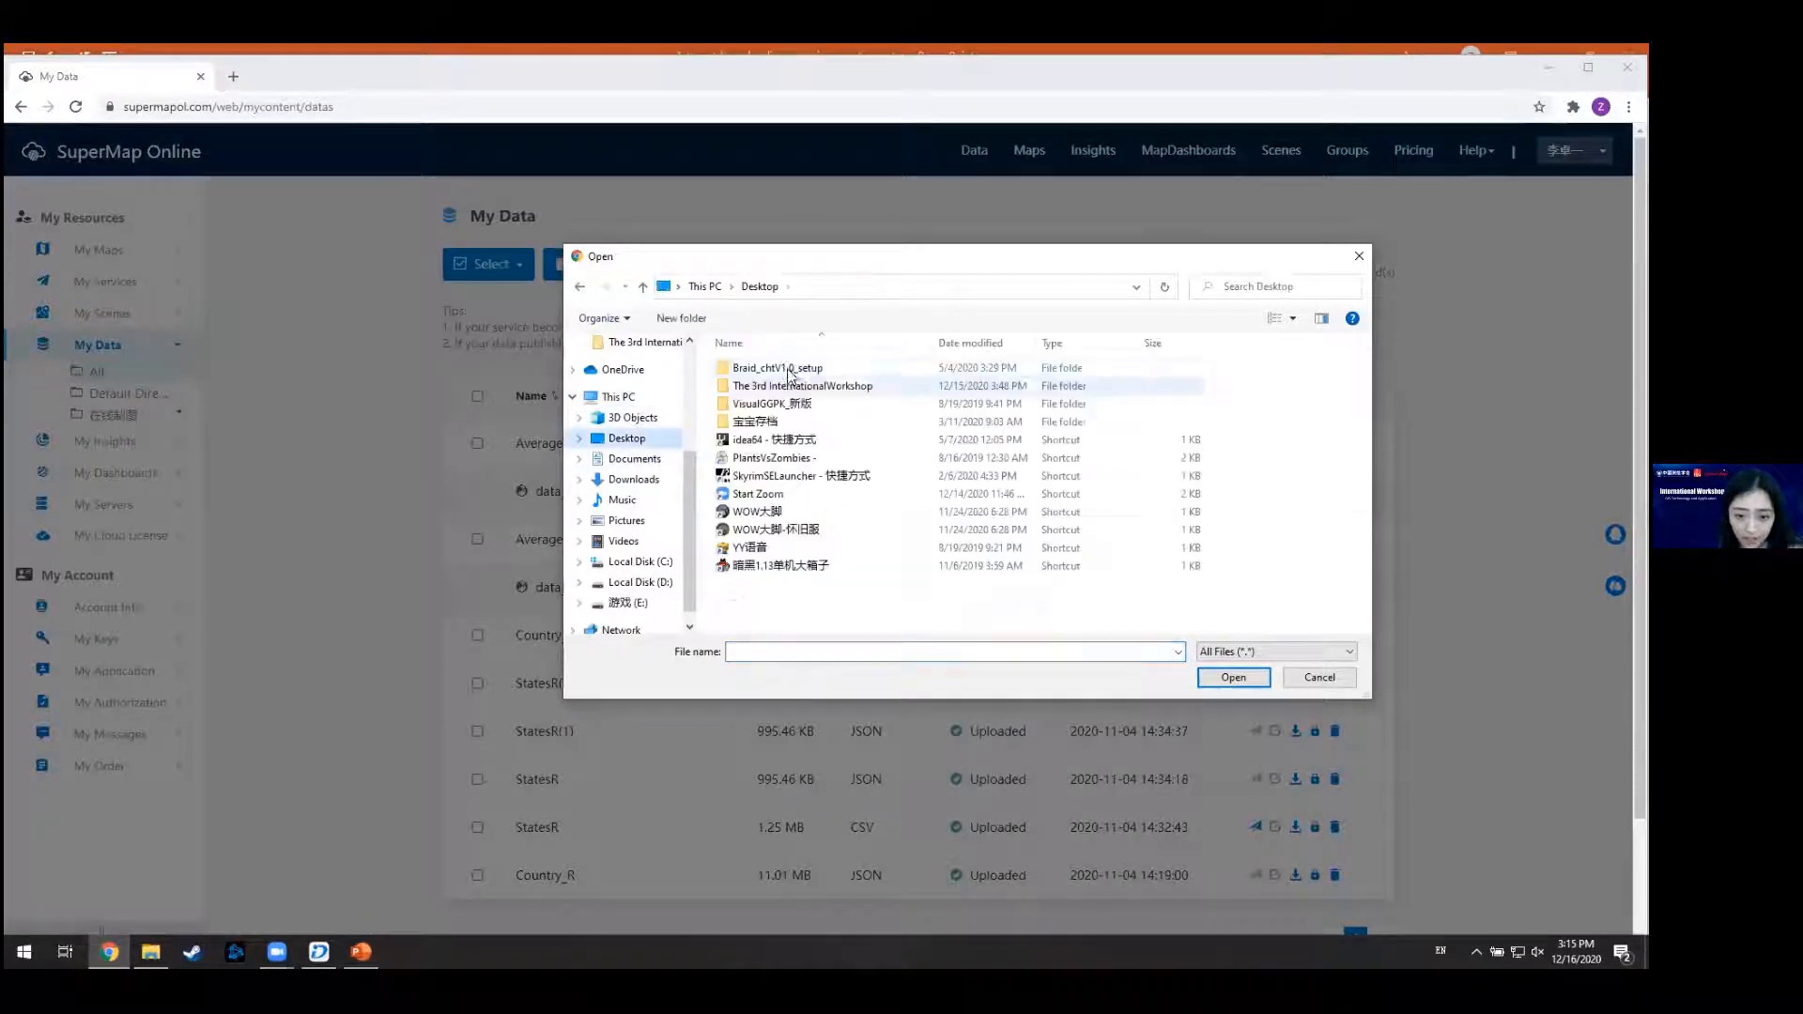
double_click(787, 386)
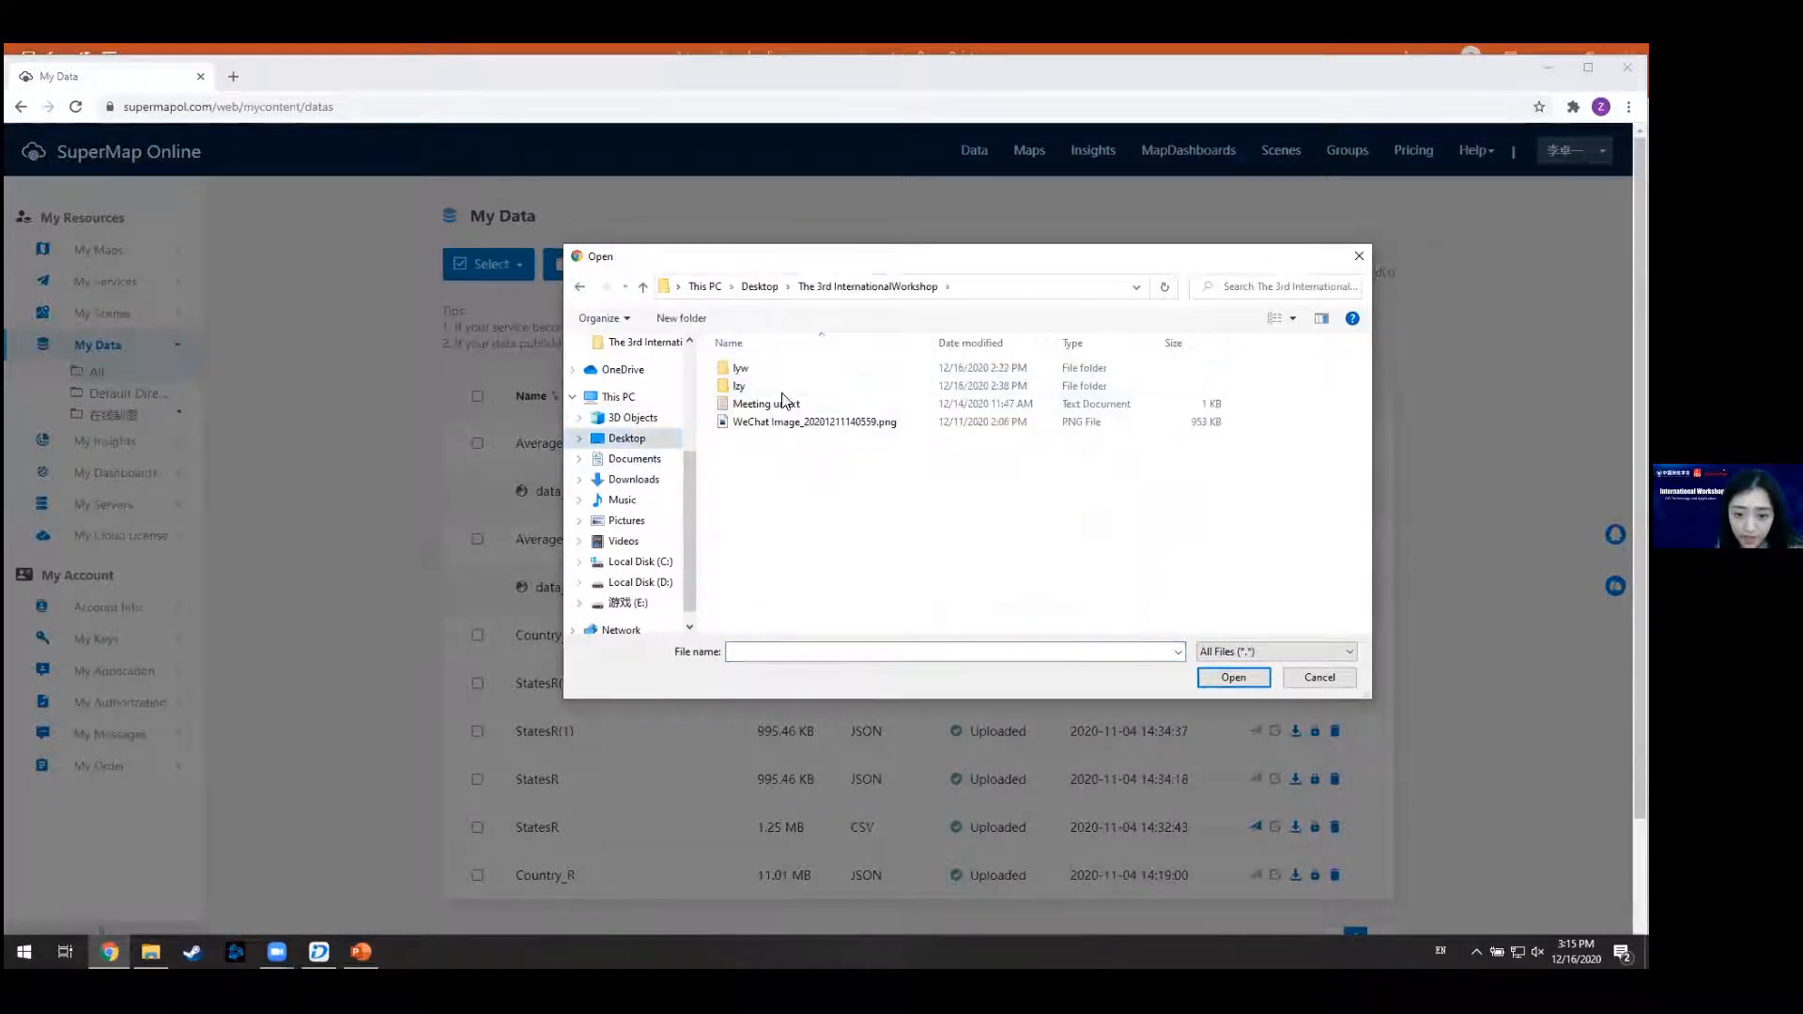
double_click(778, 387)
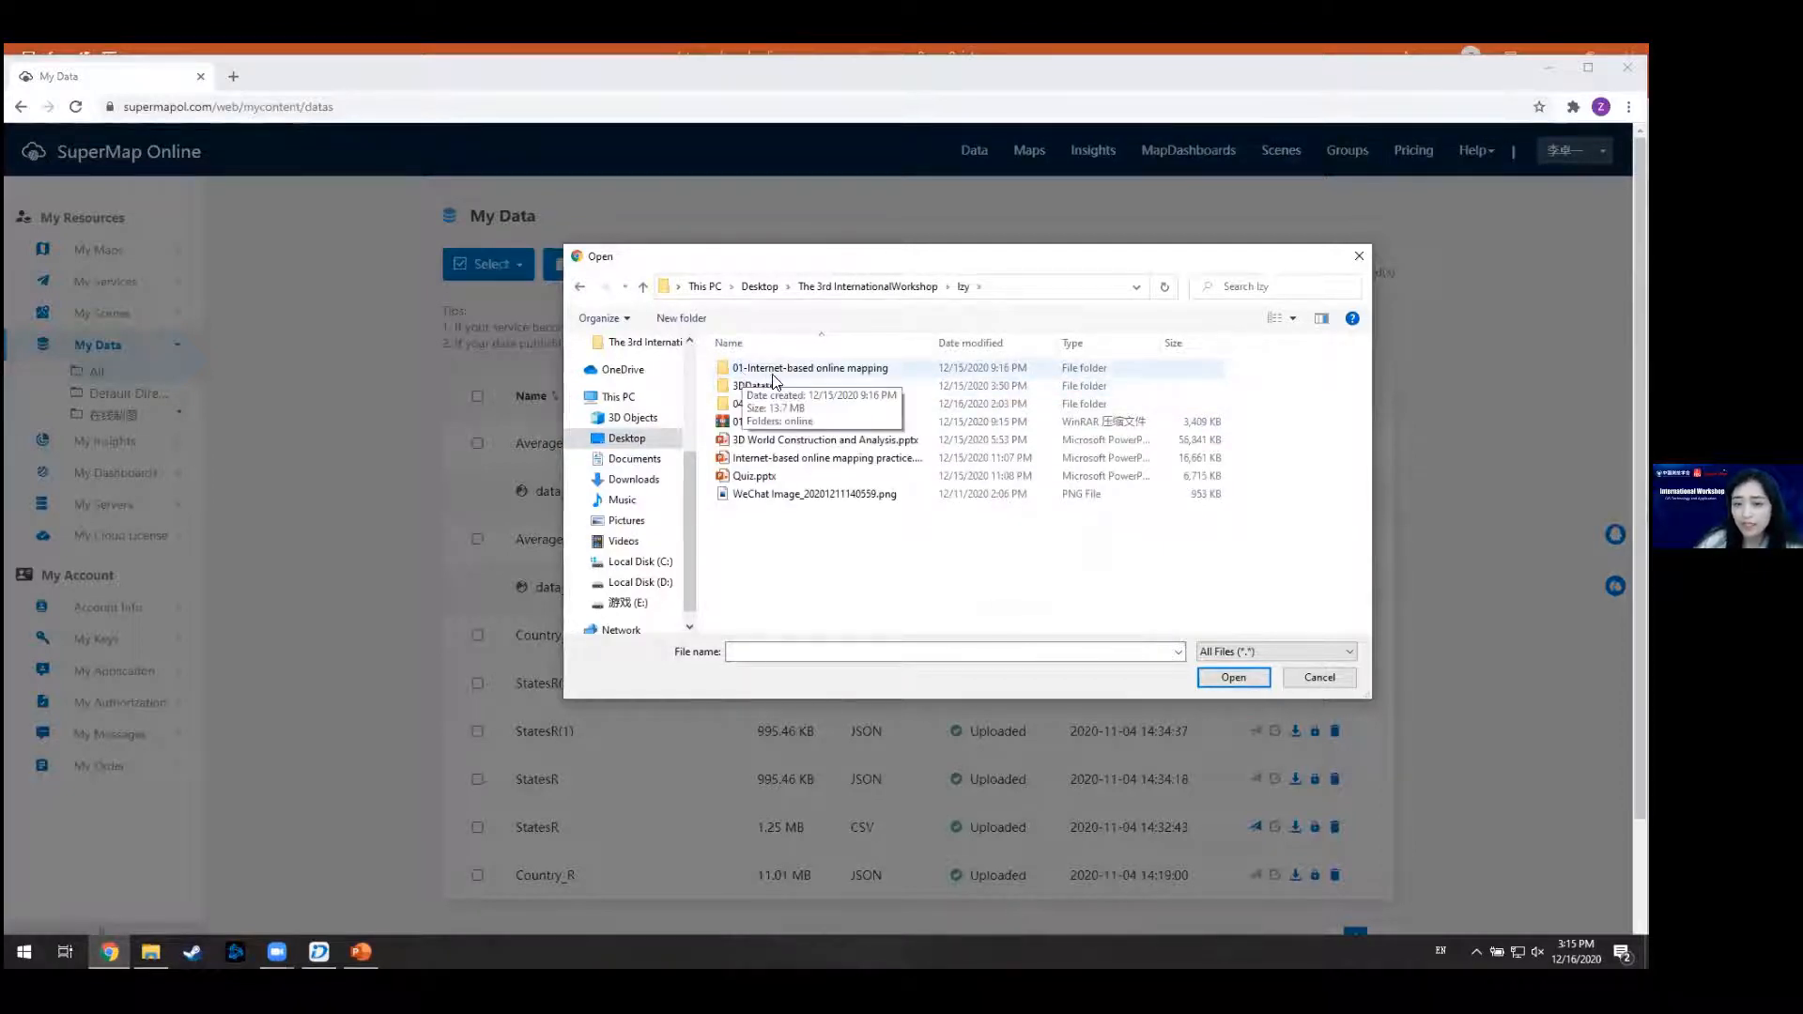
double_click(891, 368)
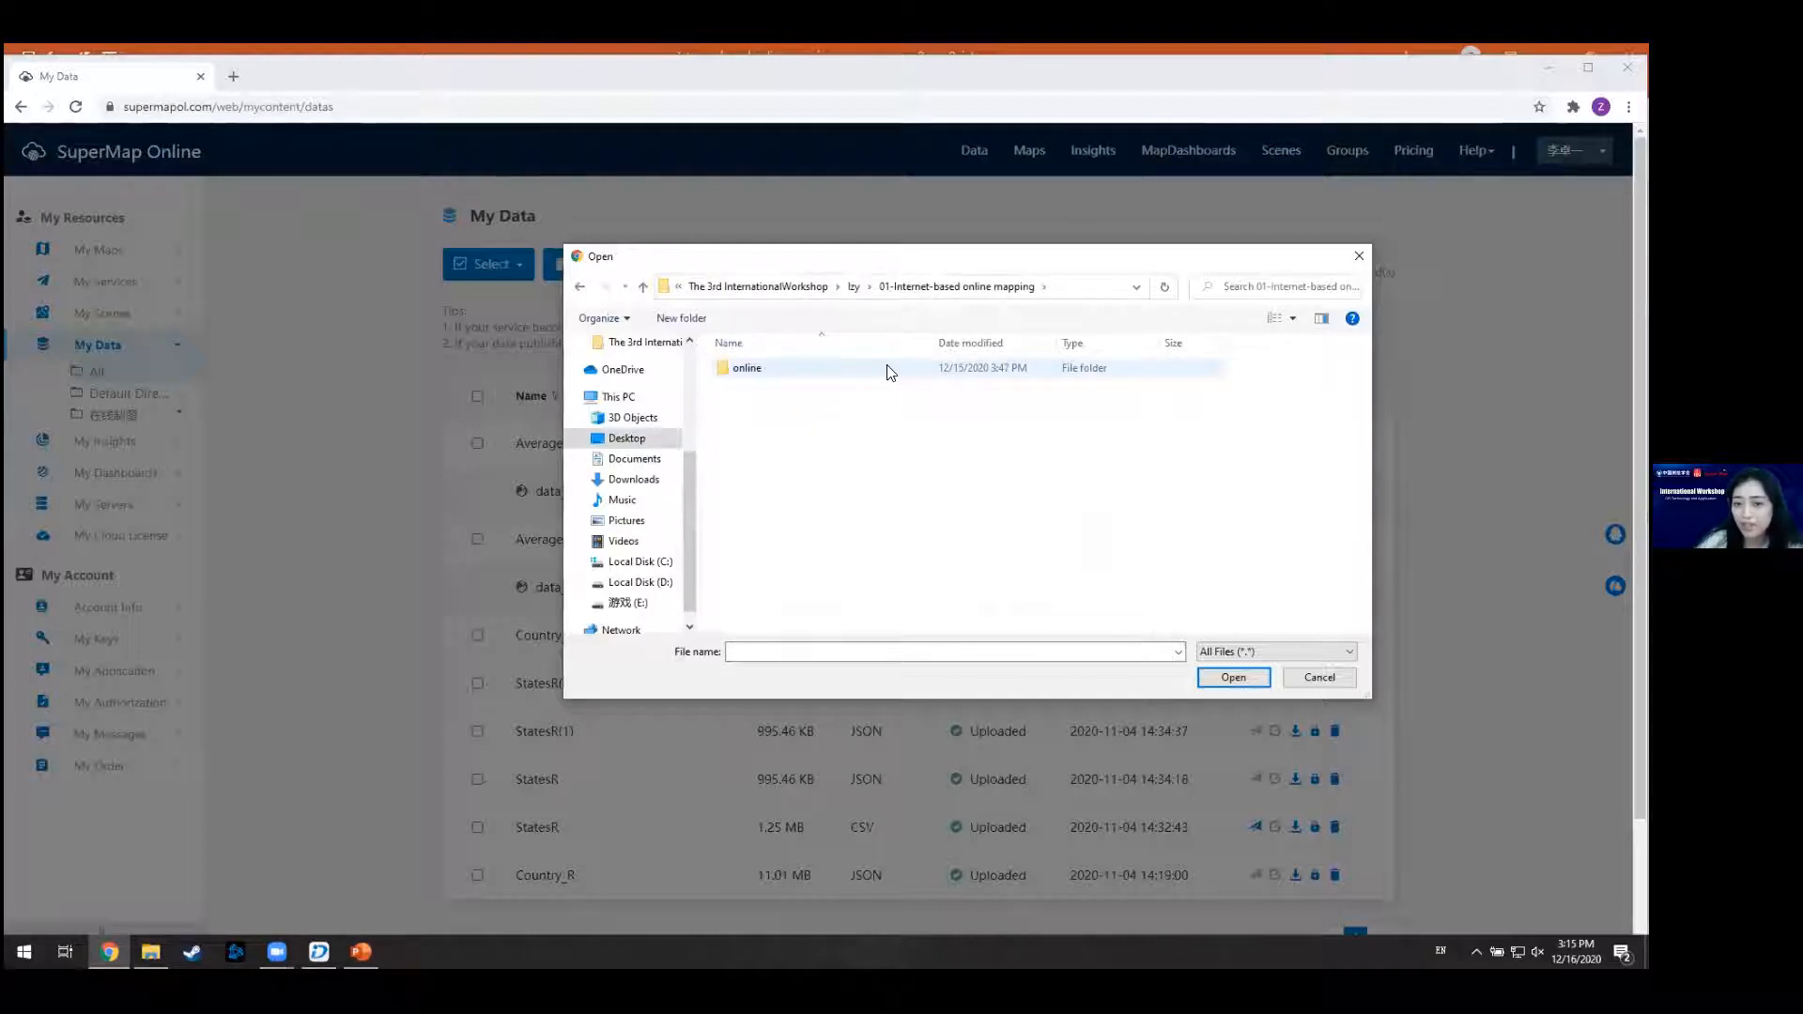
double_click(890, 370)
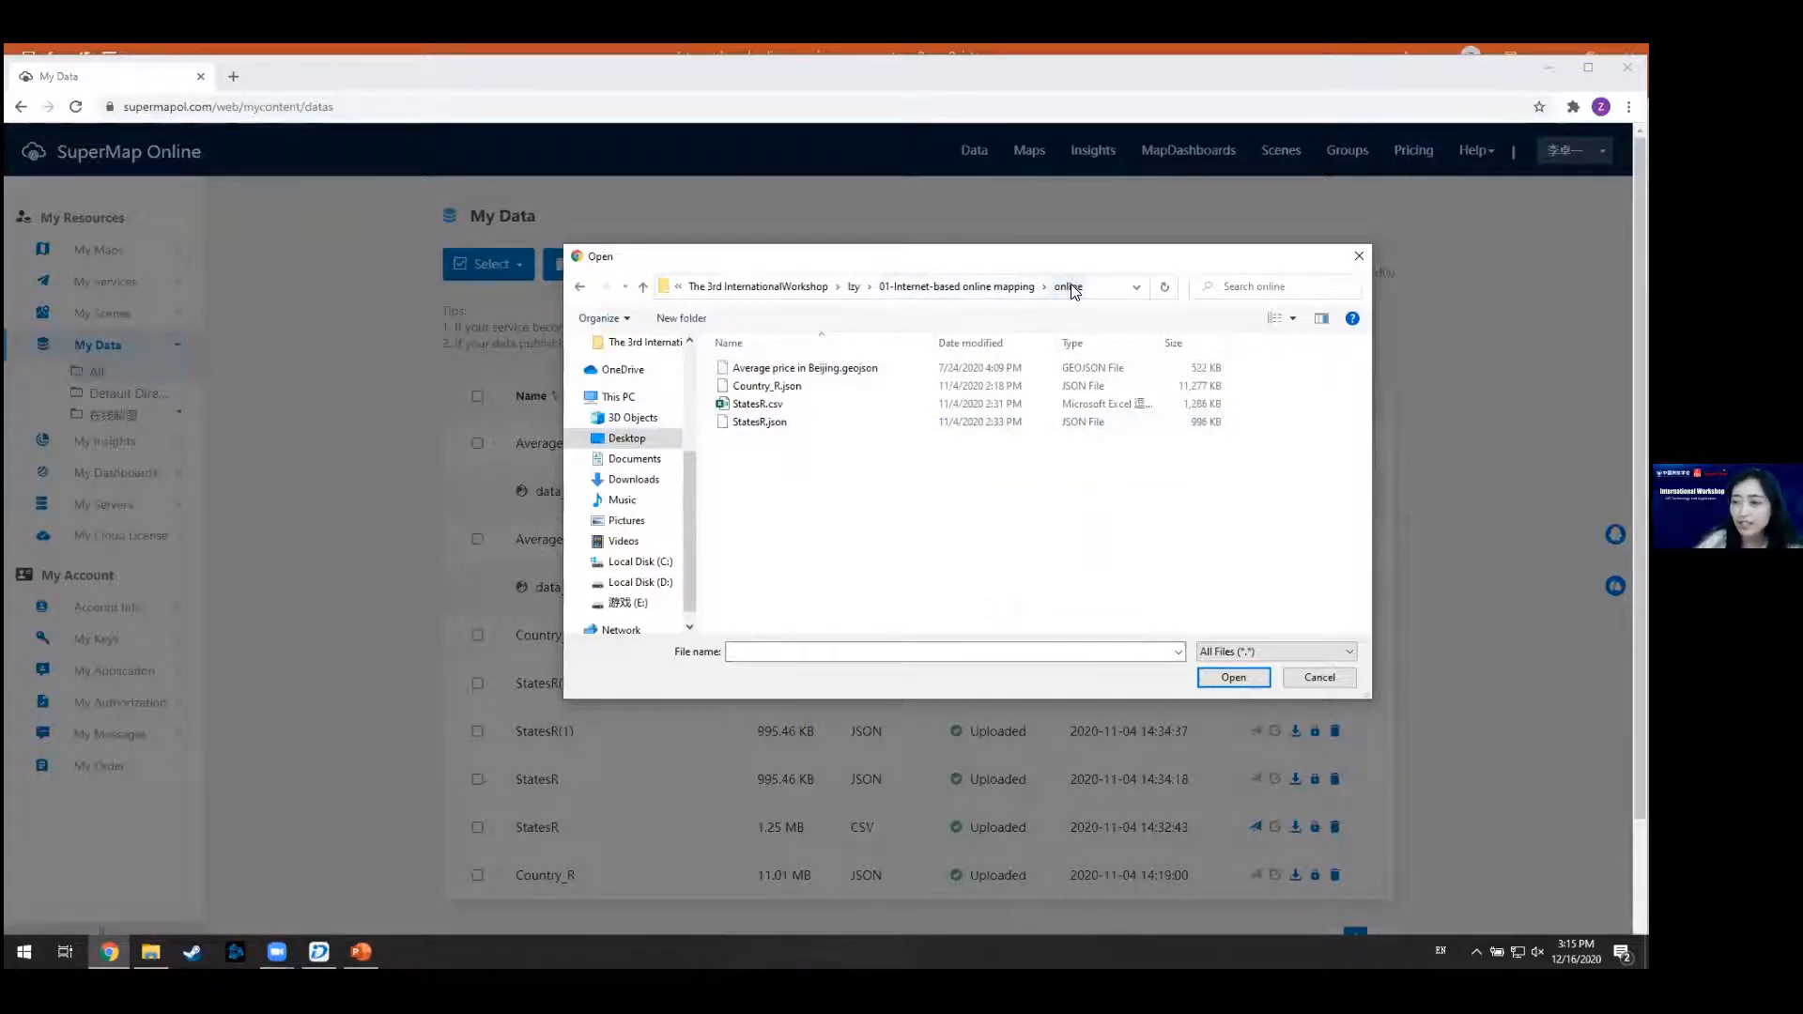
left_click(759, 369)
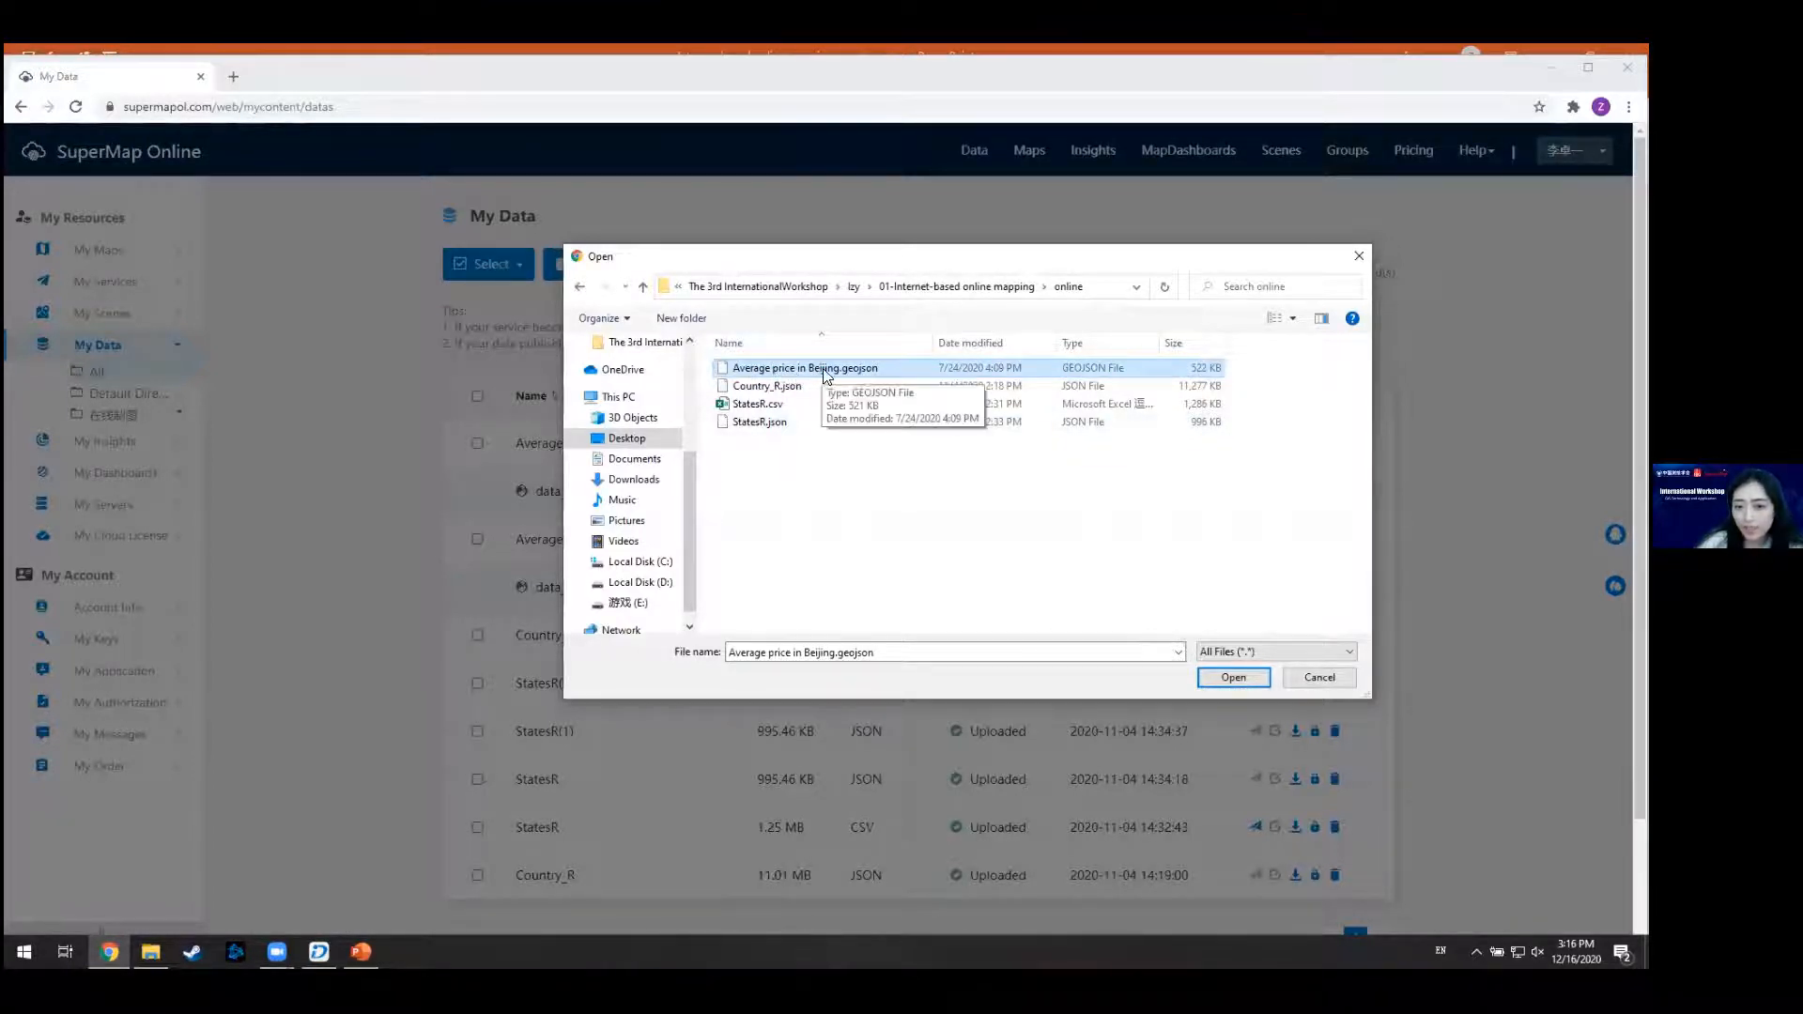
double_click(872, 370)
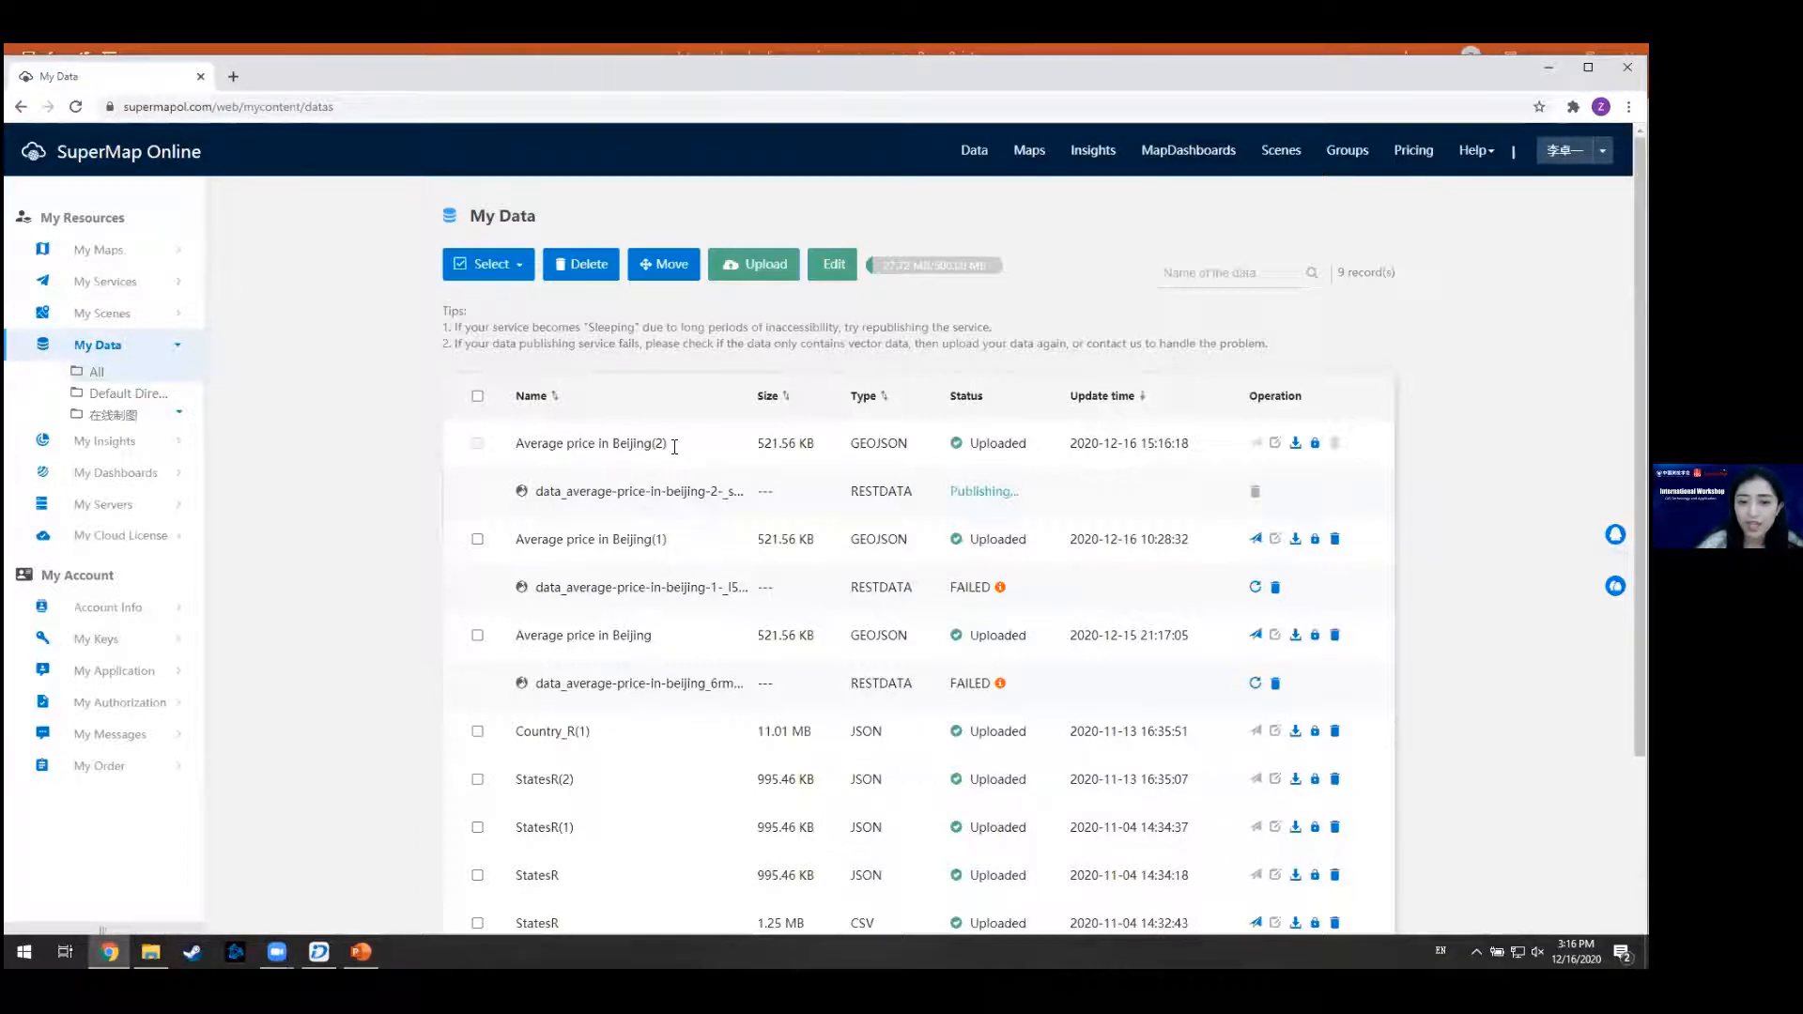
- Sort the My Data list by name in descending order
left_click_drag(674, 447, 483, 454)
left_click(526, 459)
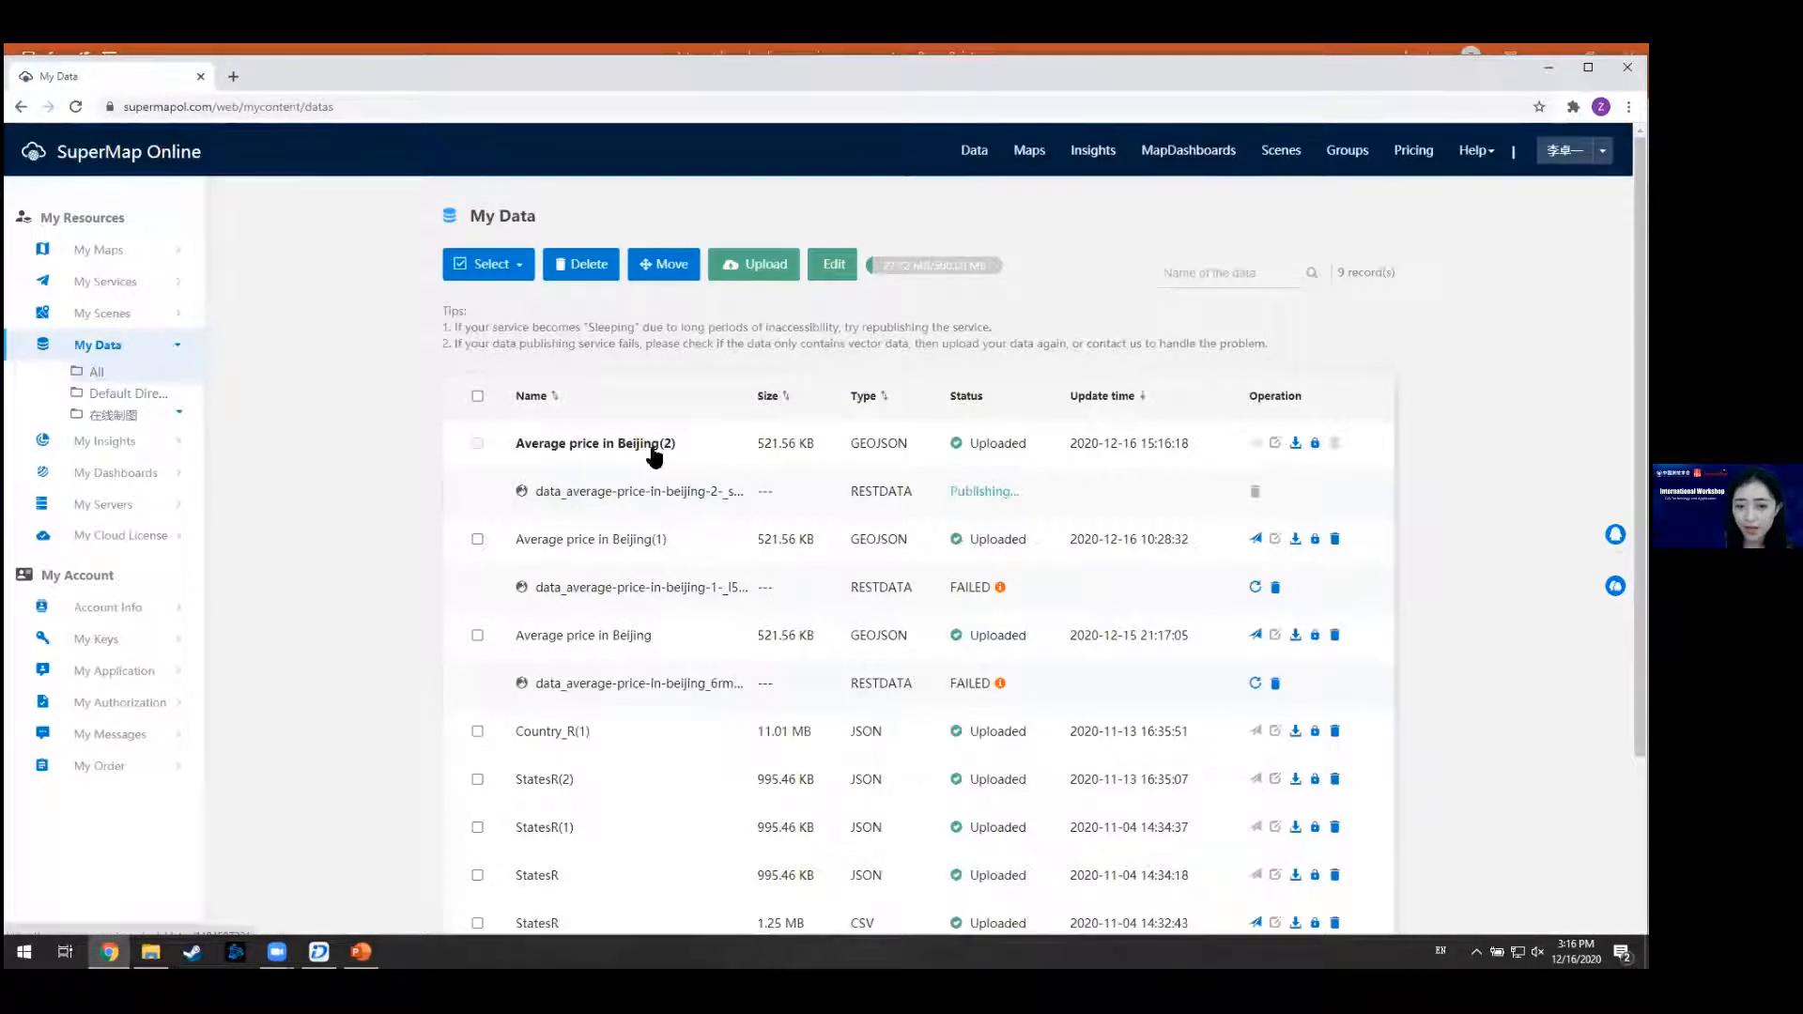
left_click_drag(691, 445, 617, 445)
left_click(672, 408)
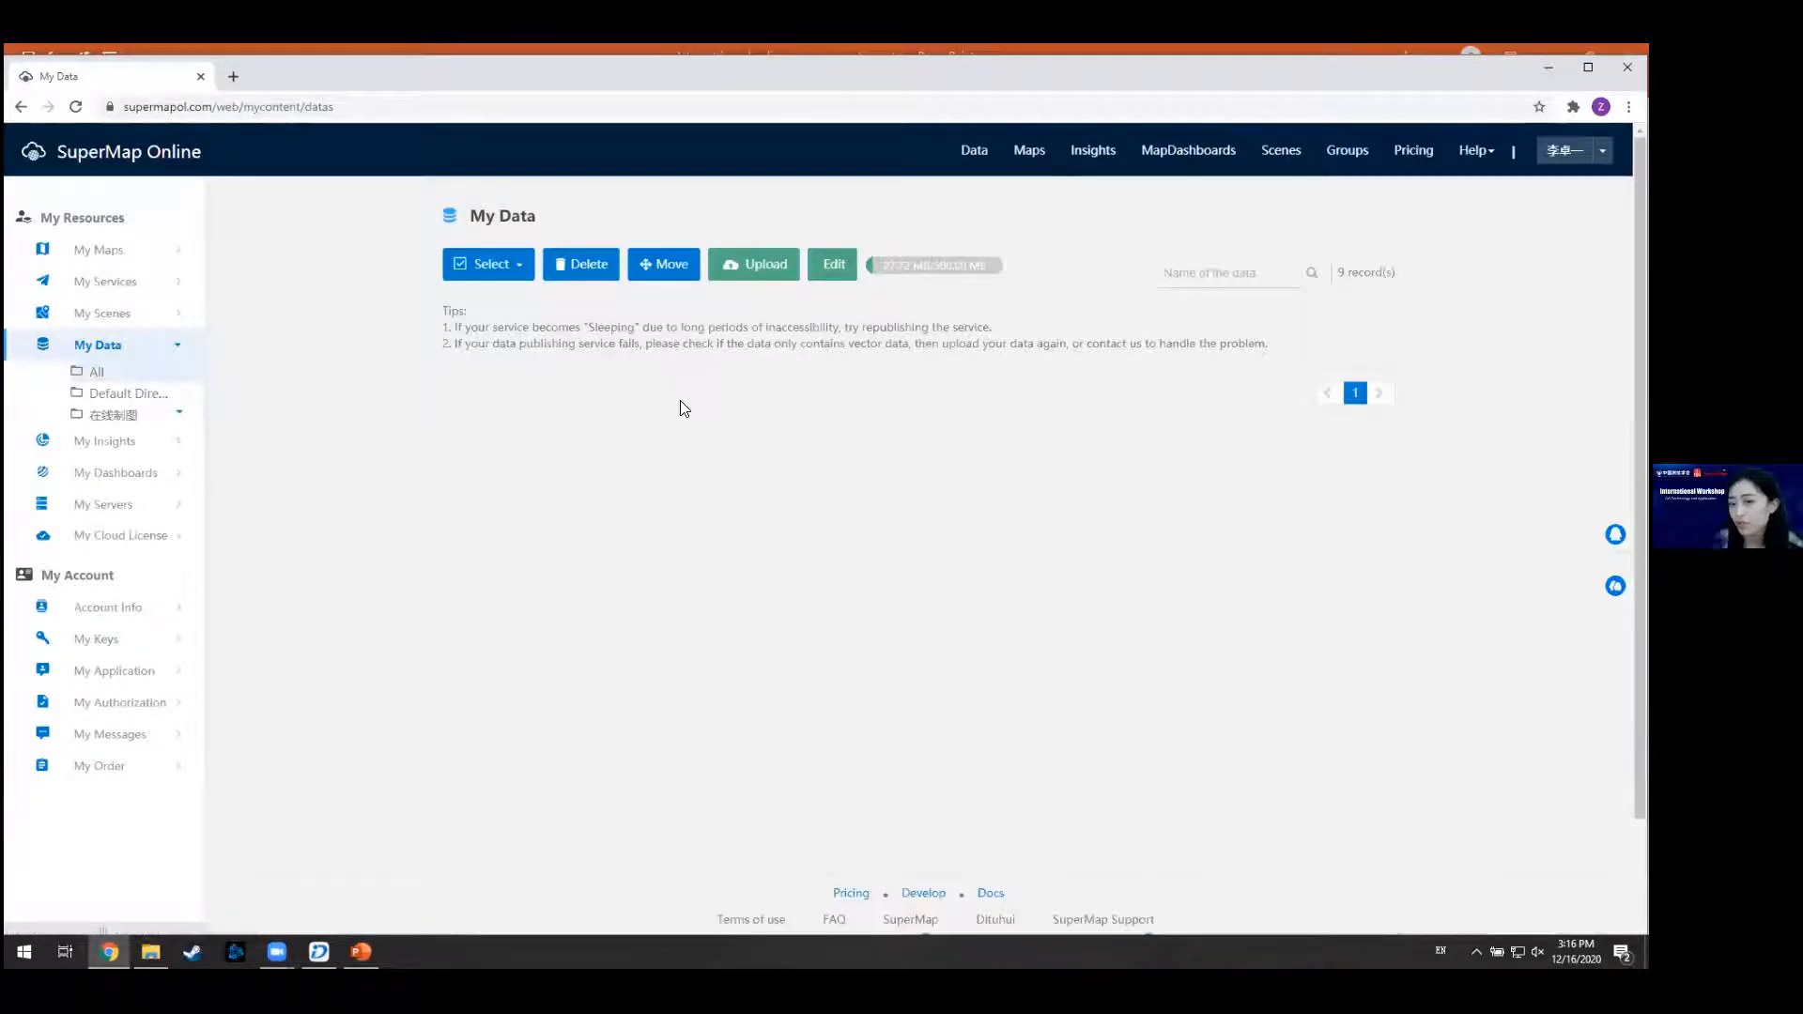
left_click(627, 404)
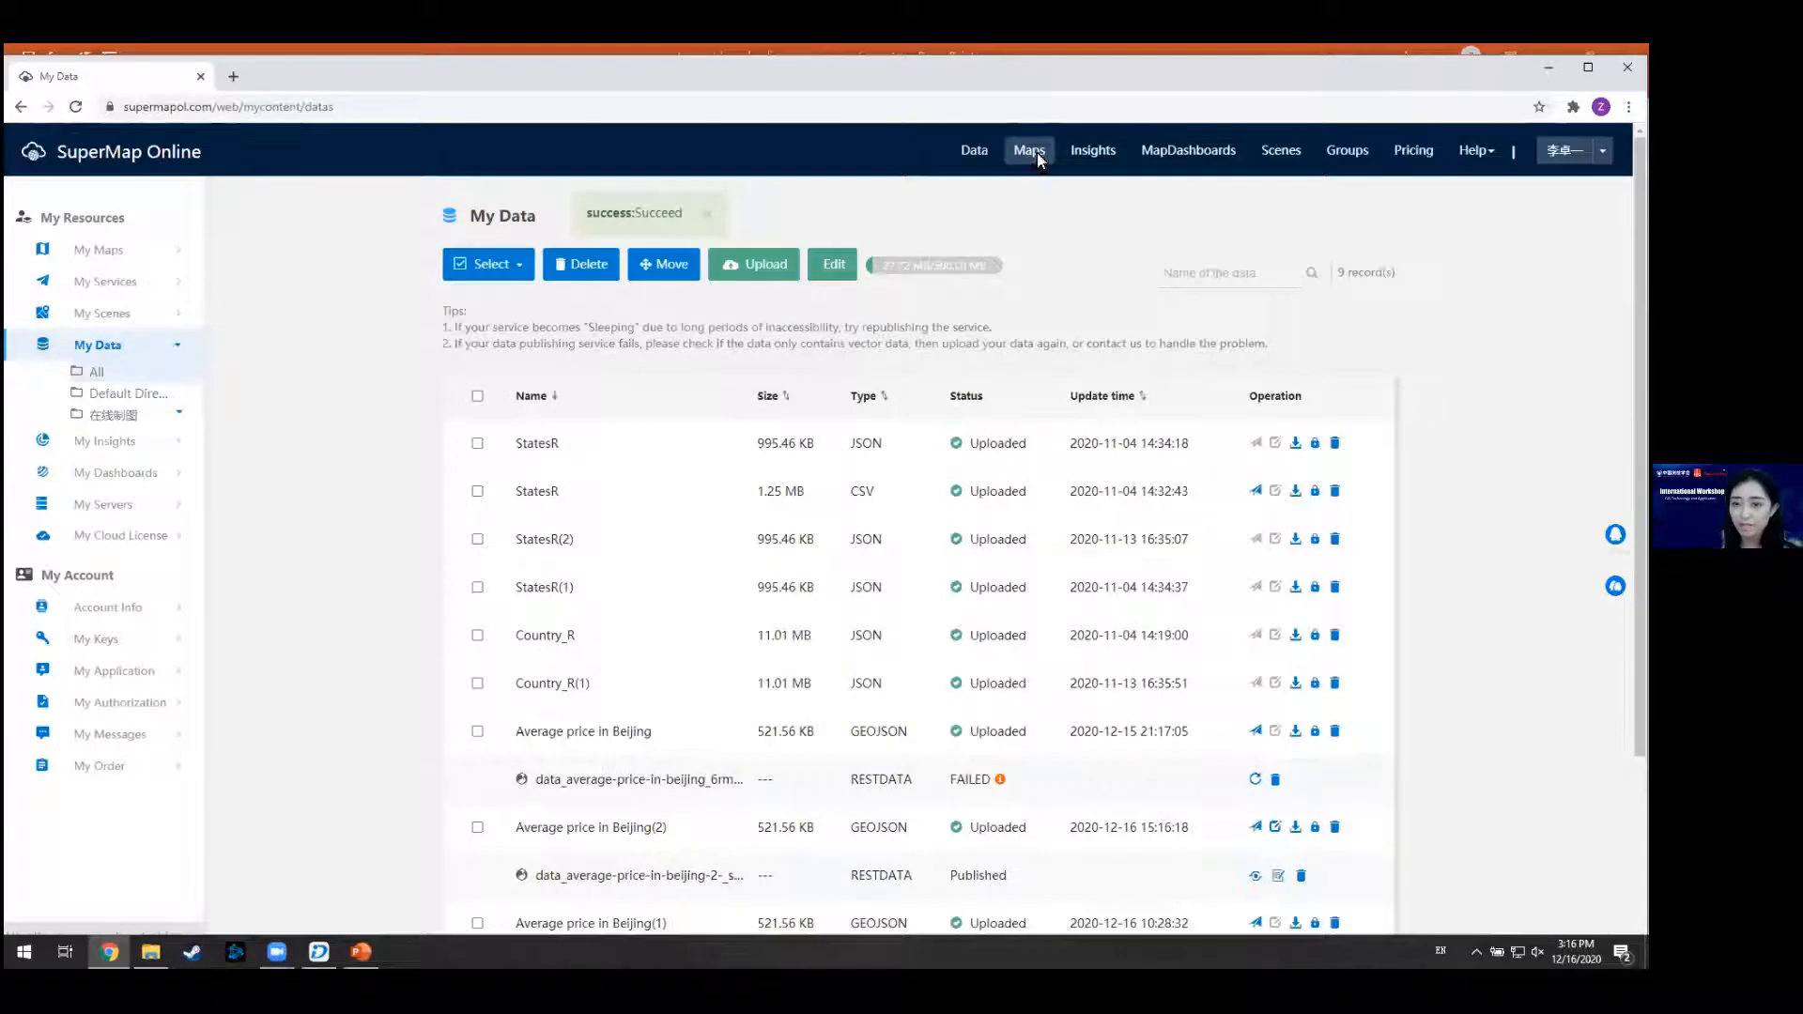
- Create a new map from the Maps page and dismiss the introductory first-map dialog
left_click(1037, 153)
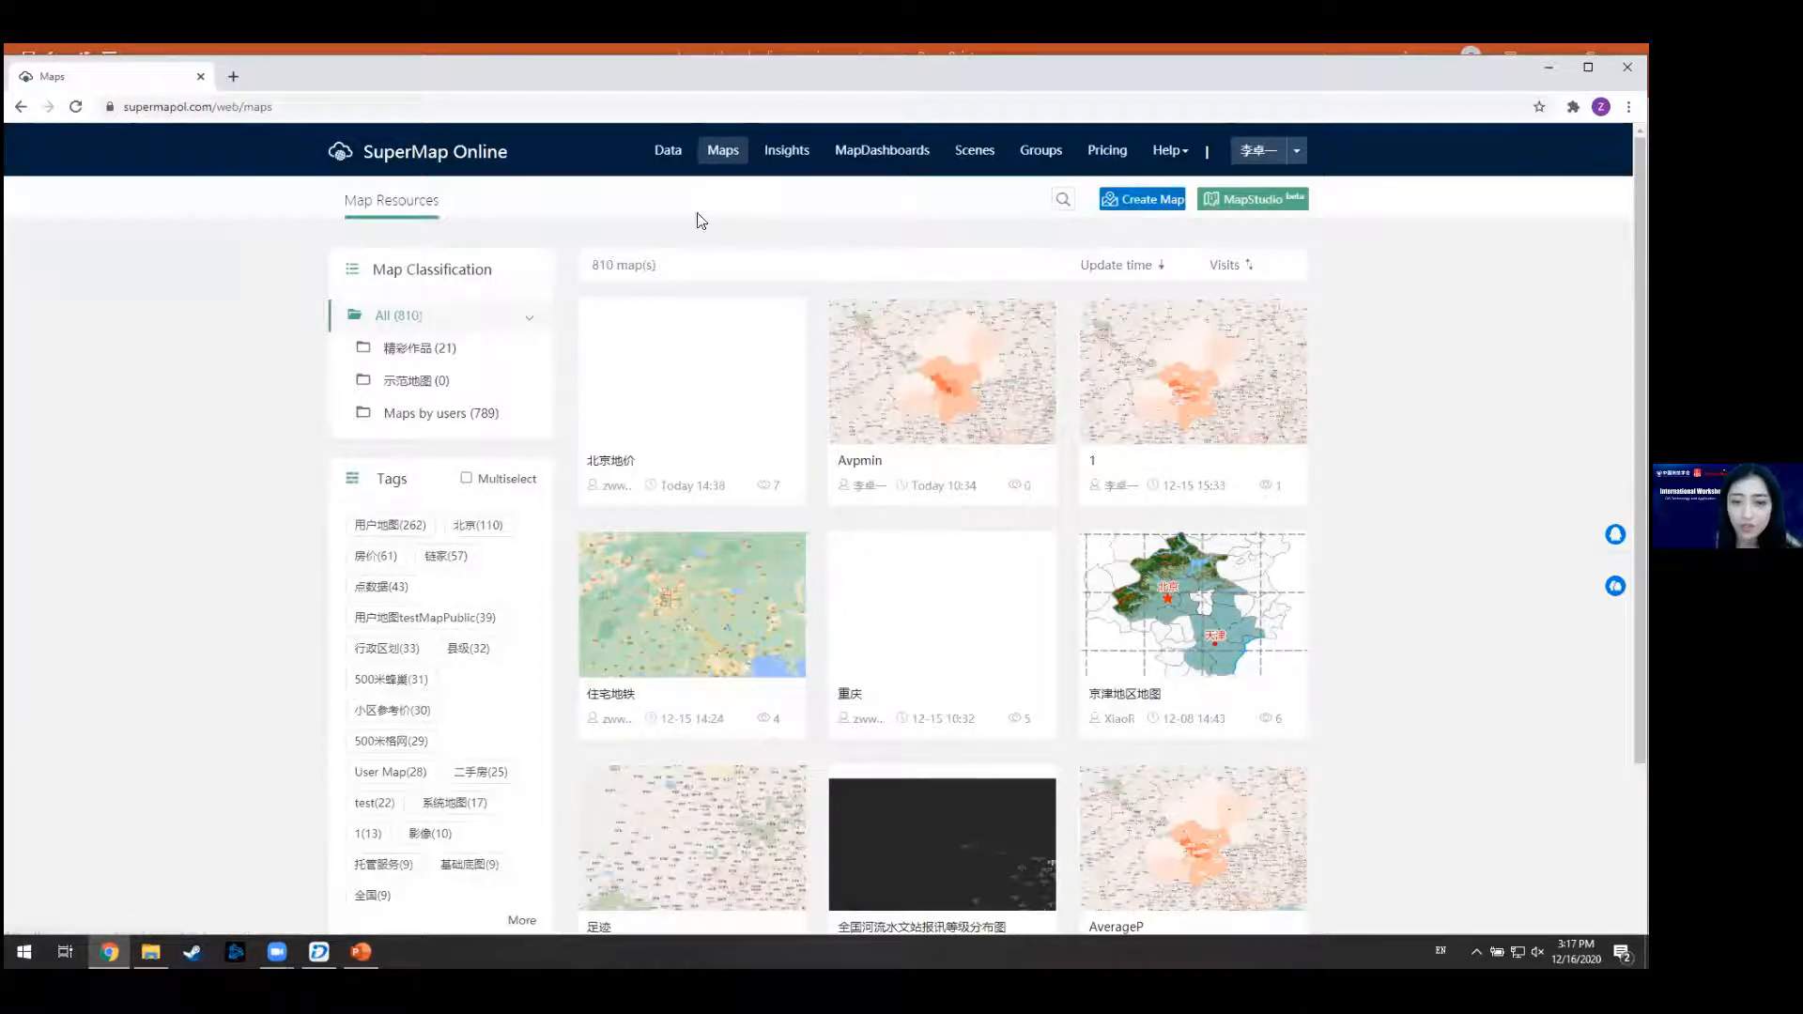
left_click(1159, 200)
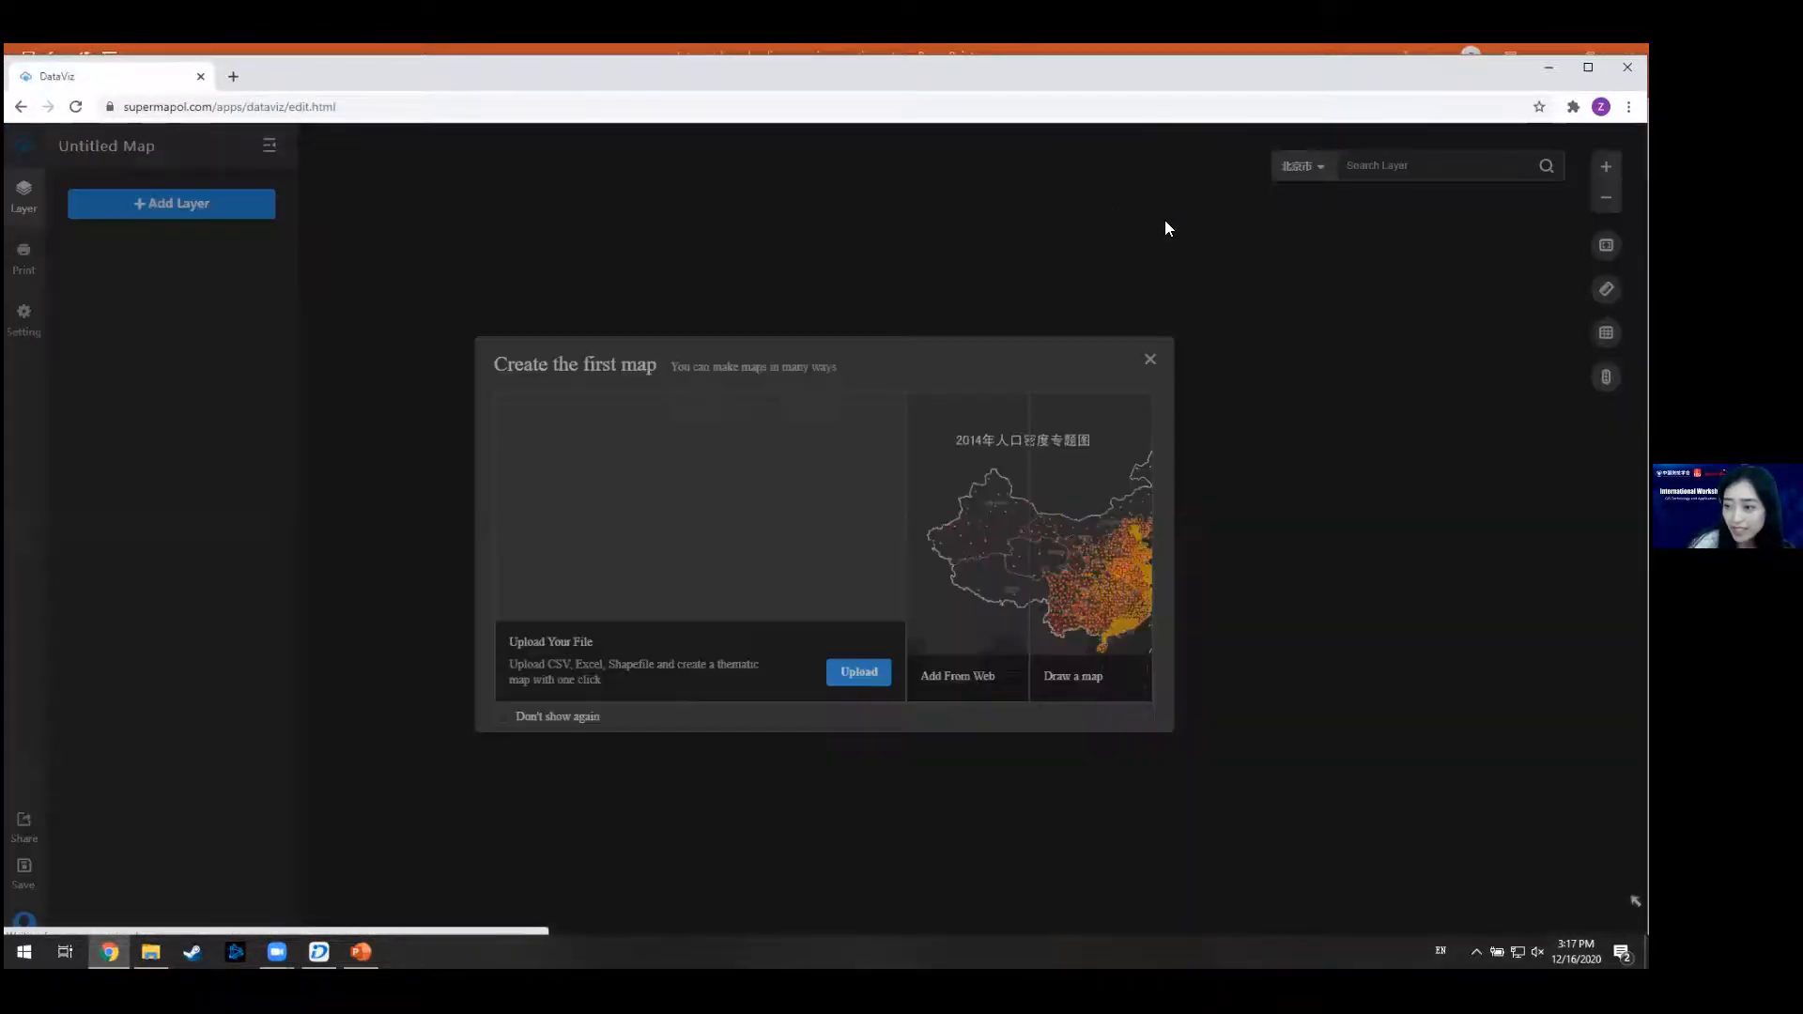
mouse_move(580, 562)
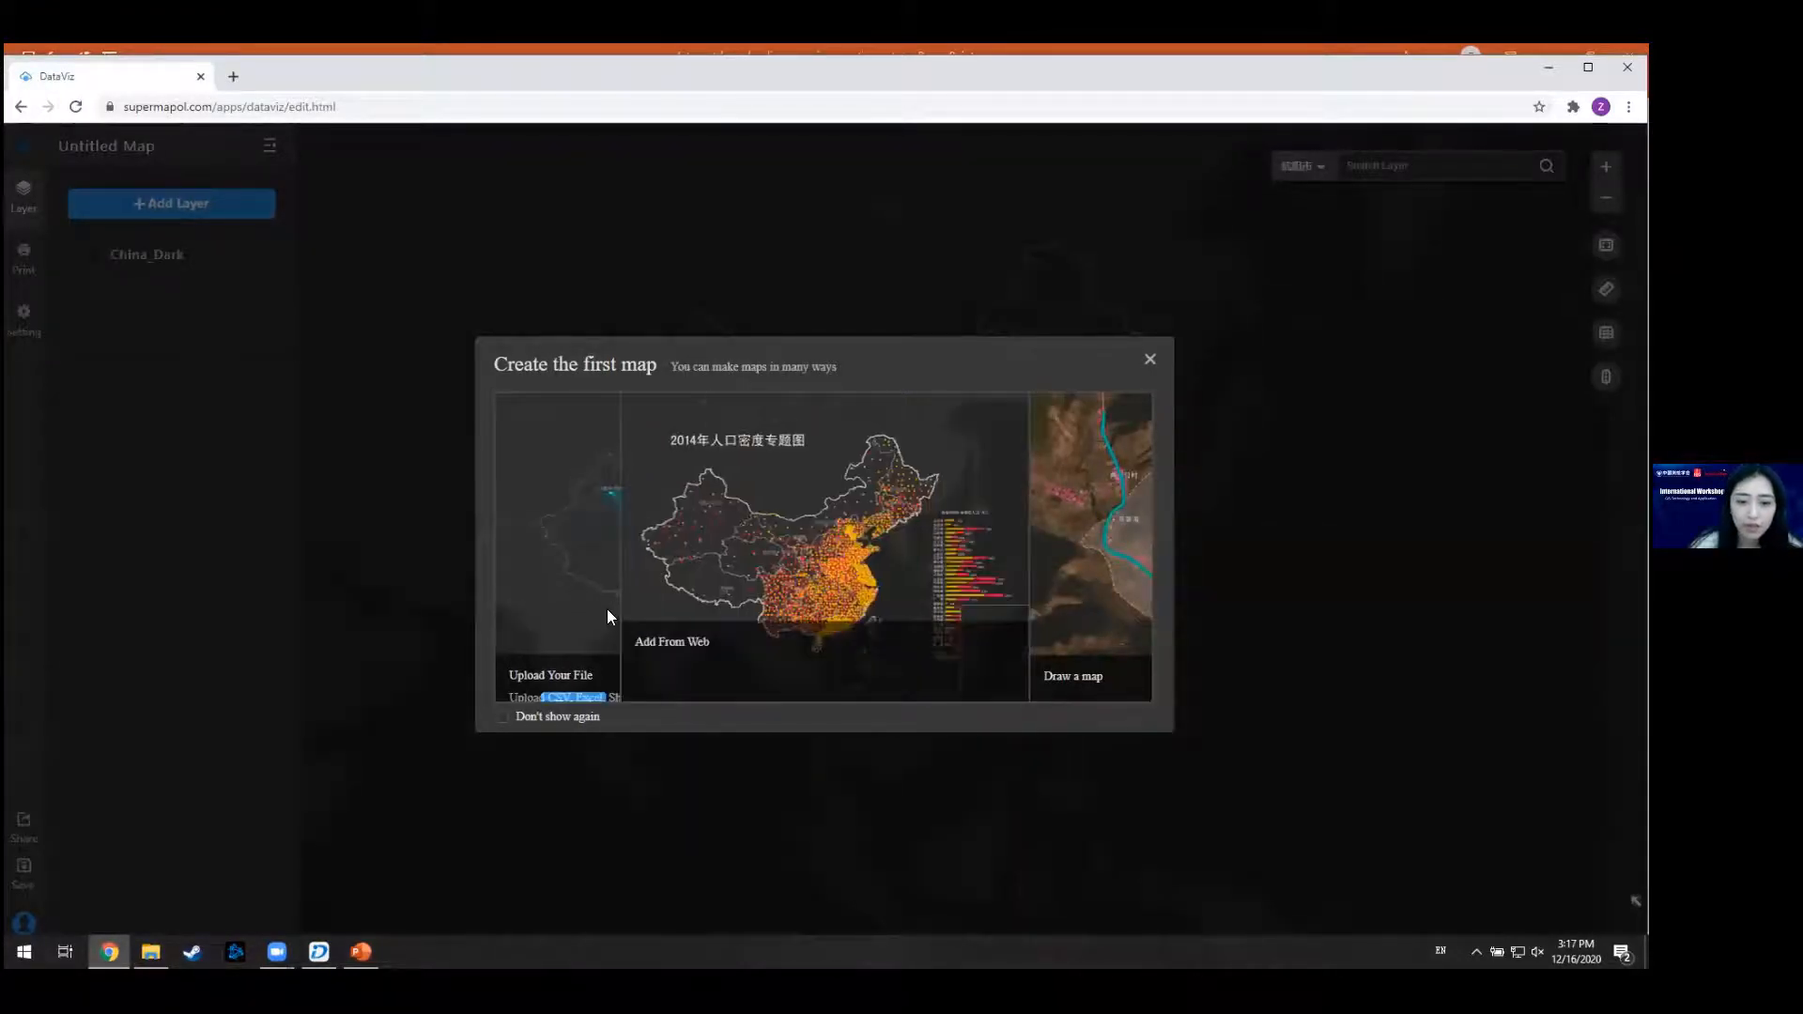
mouse_move(878, 584)
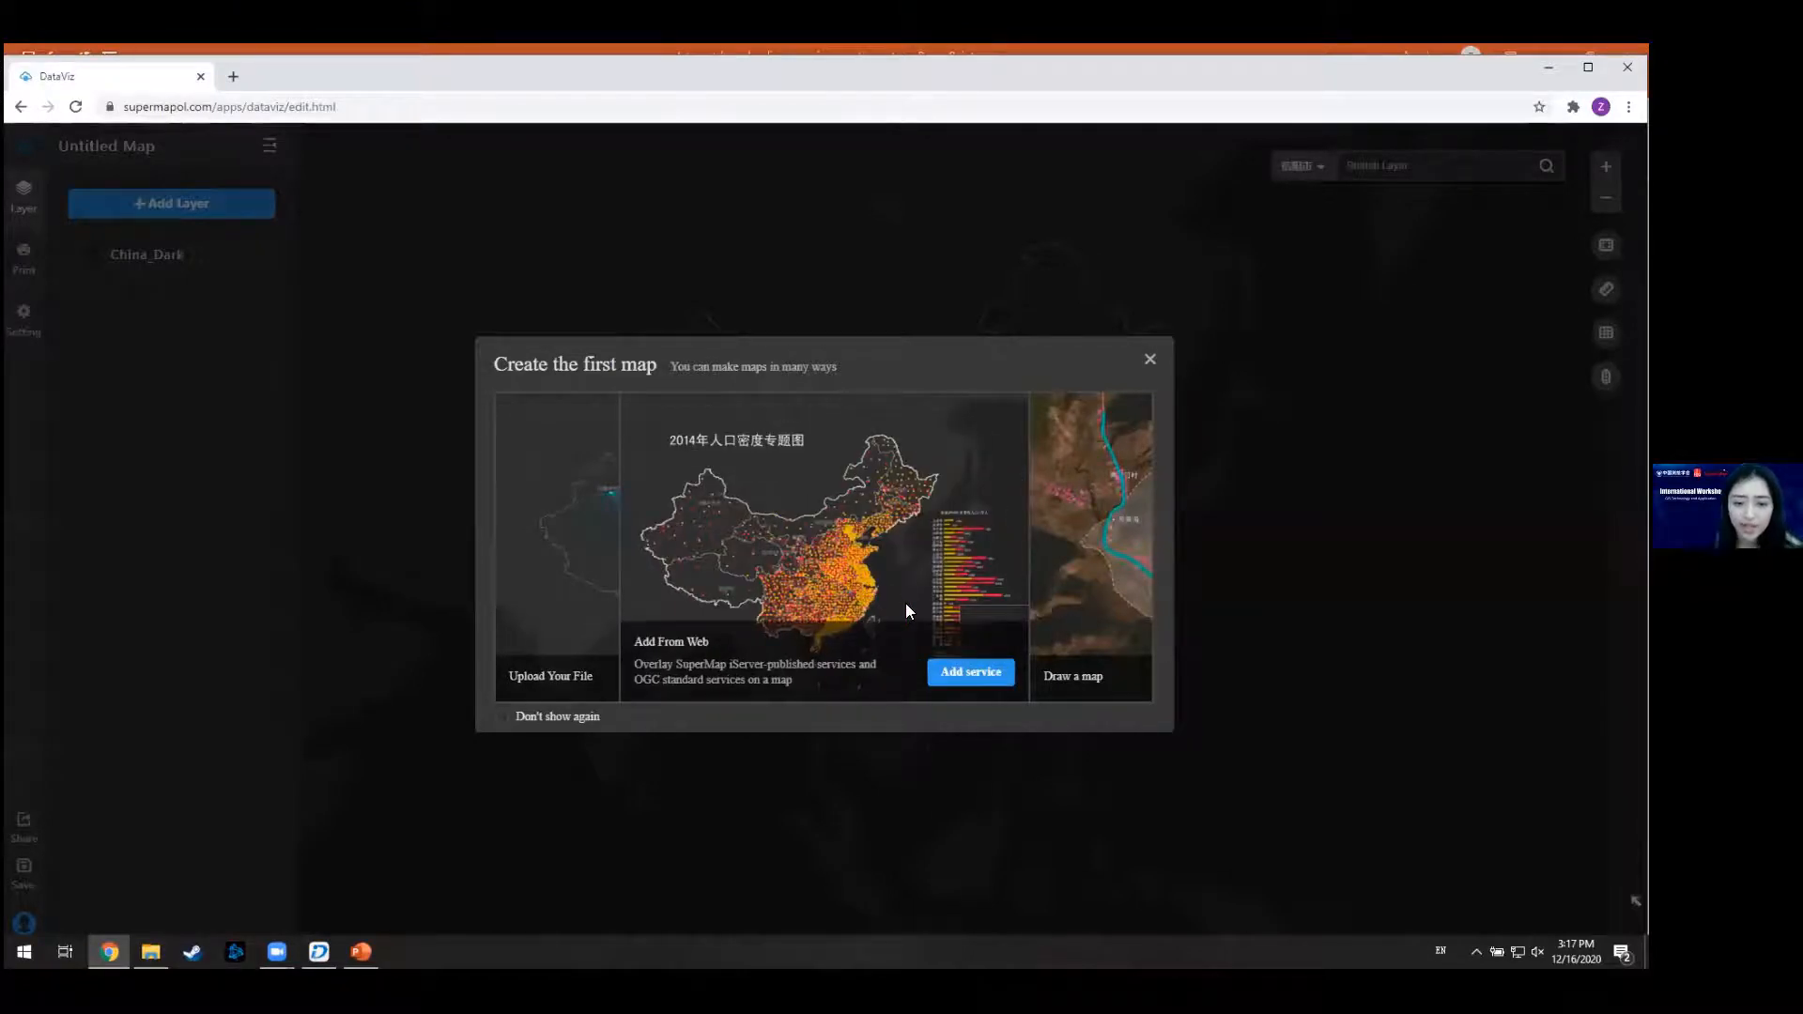
mouse_move(1144, 543)
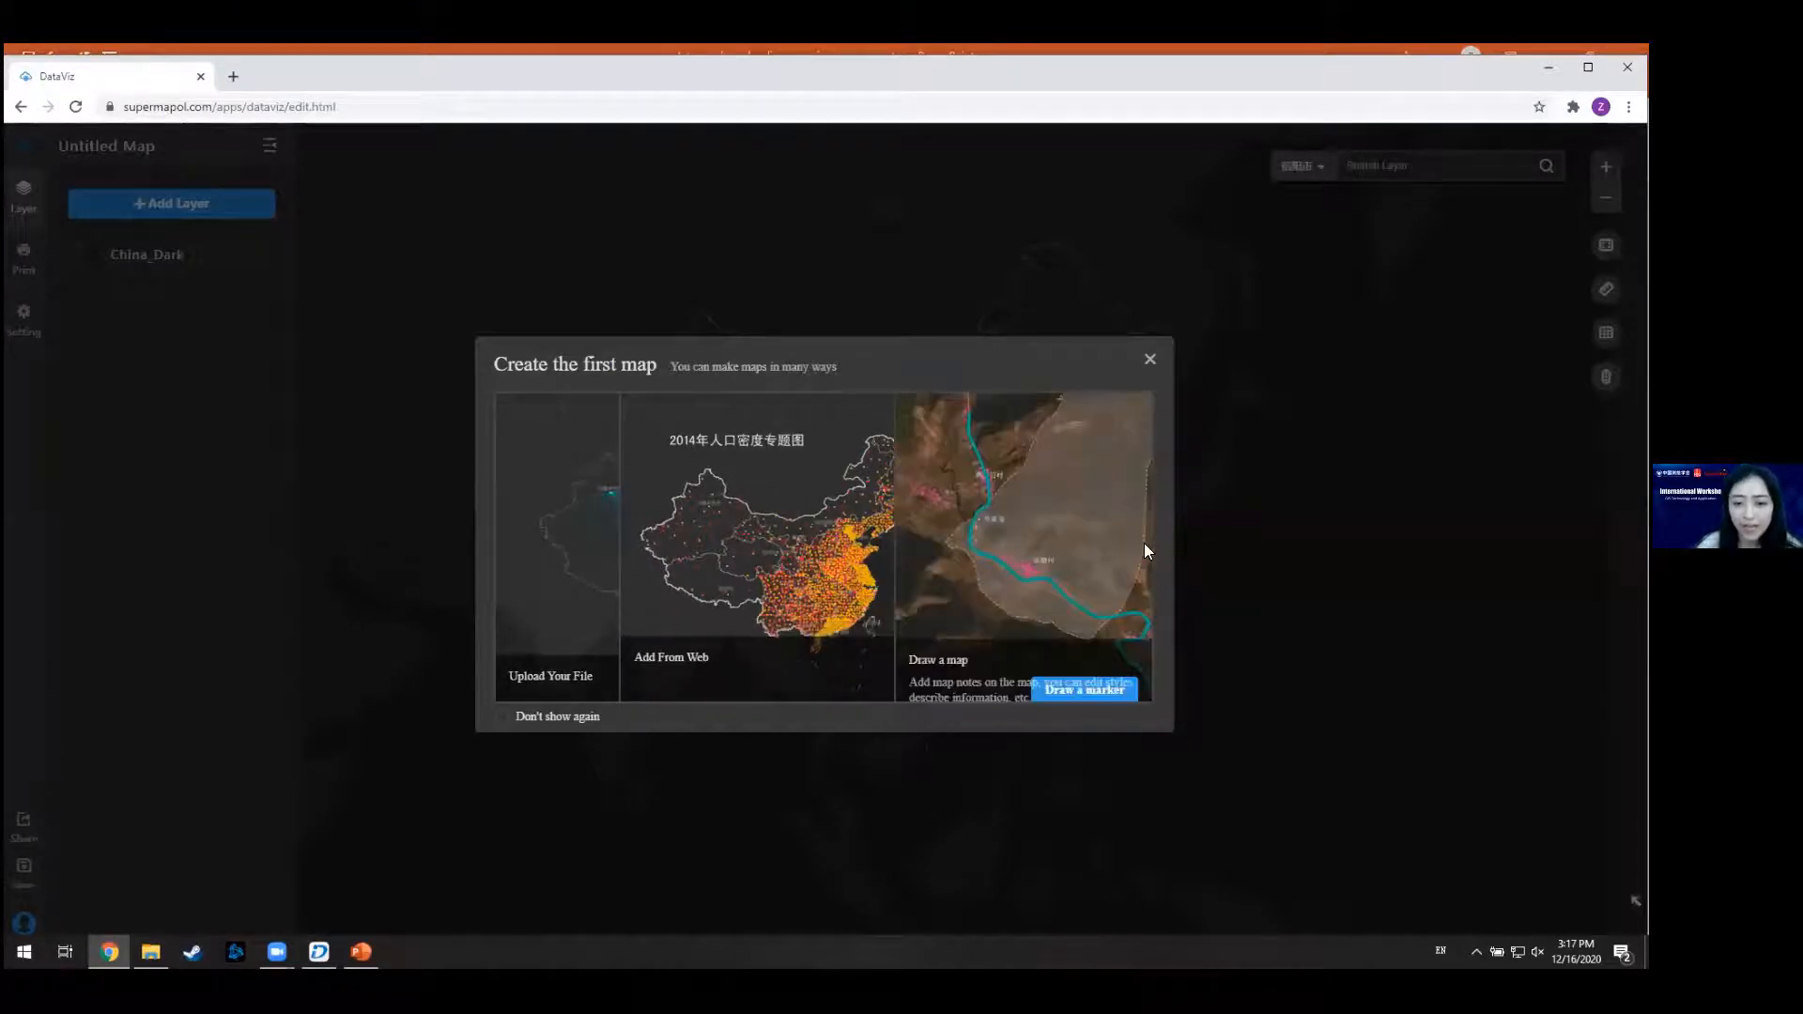
left_click(1150, 361)
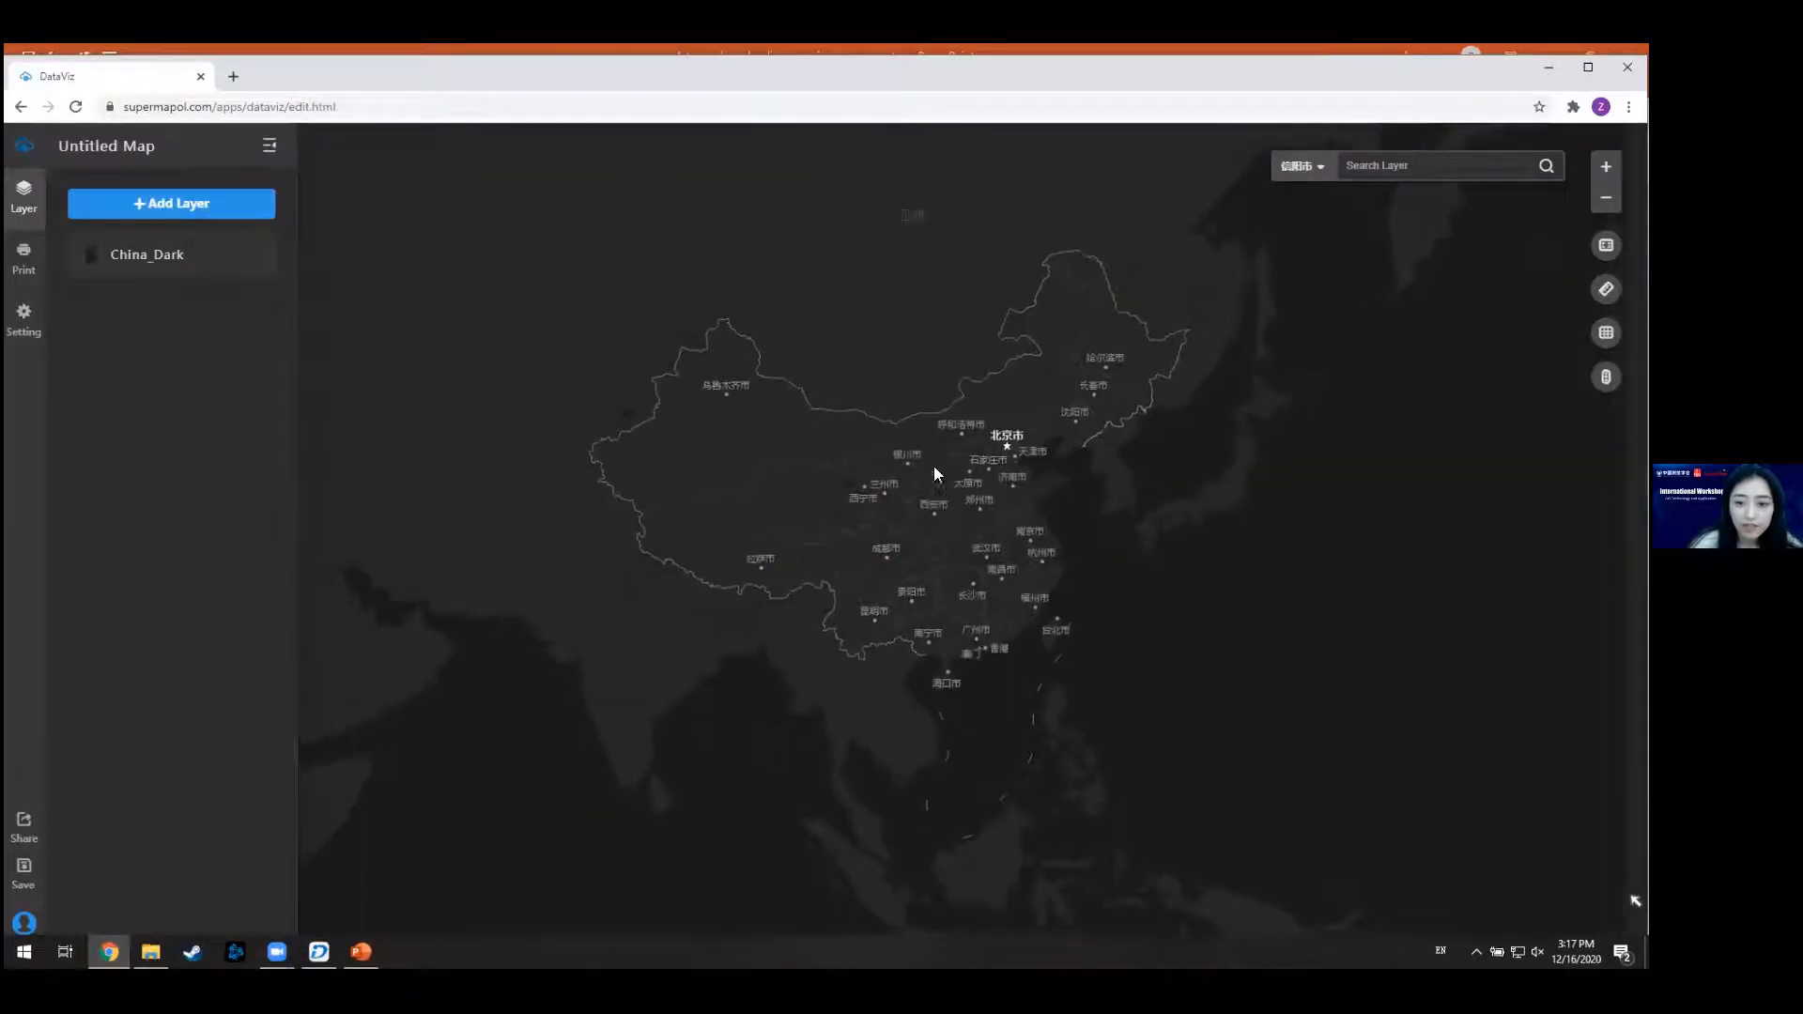
- Open the basemap choices of the China_Dark layer
left_click_drag(909, 380, 919, 420)
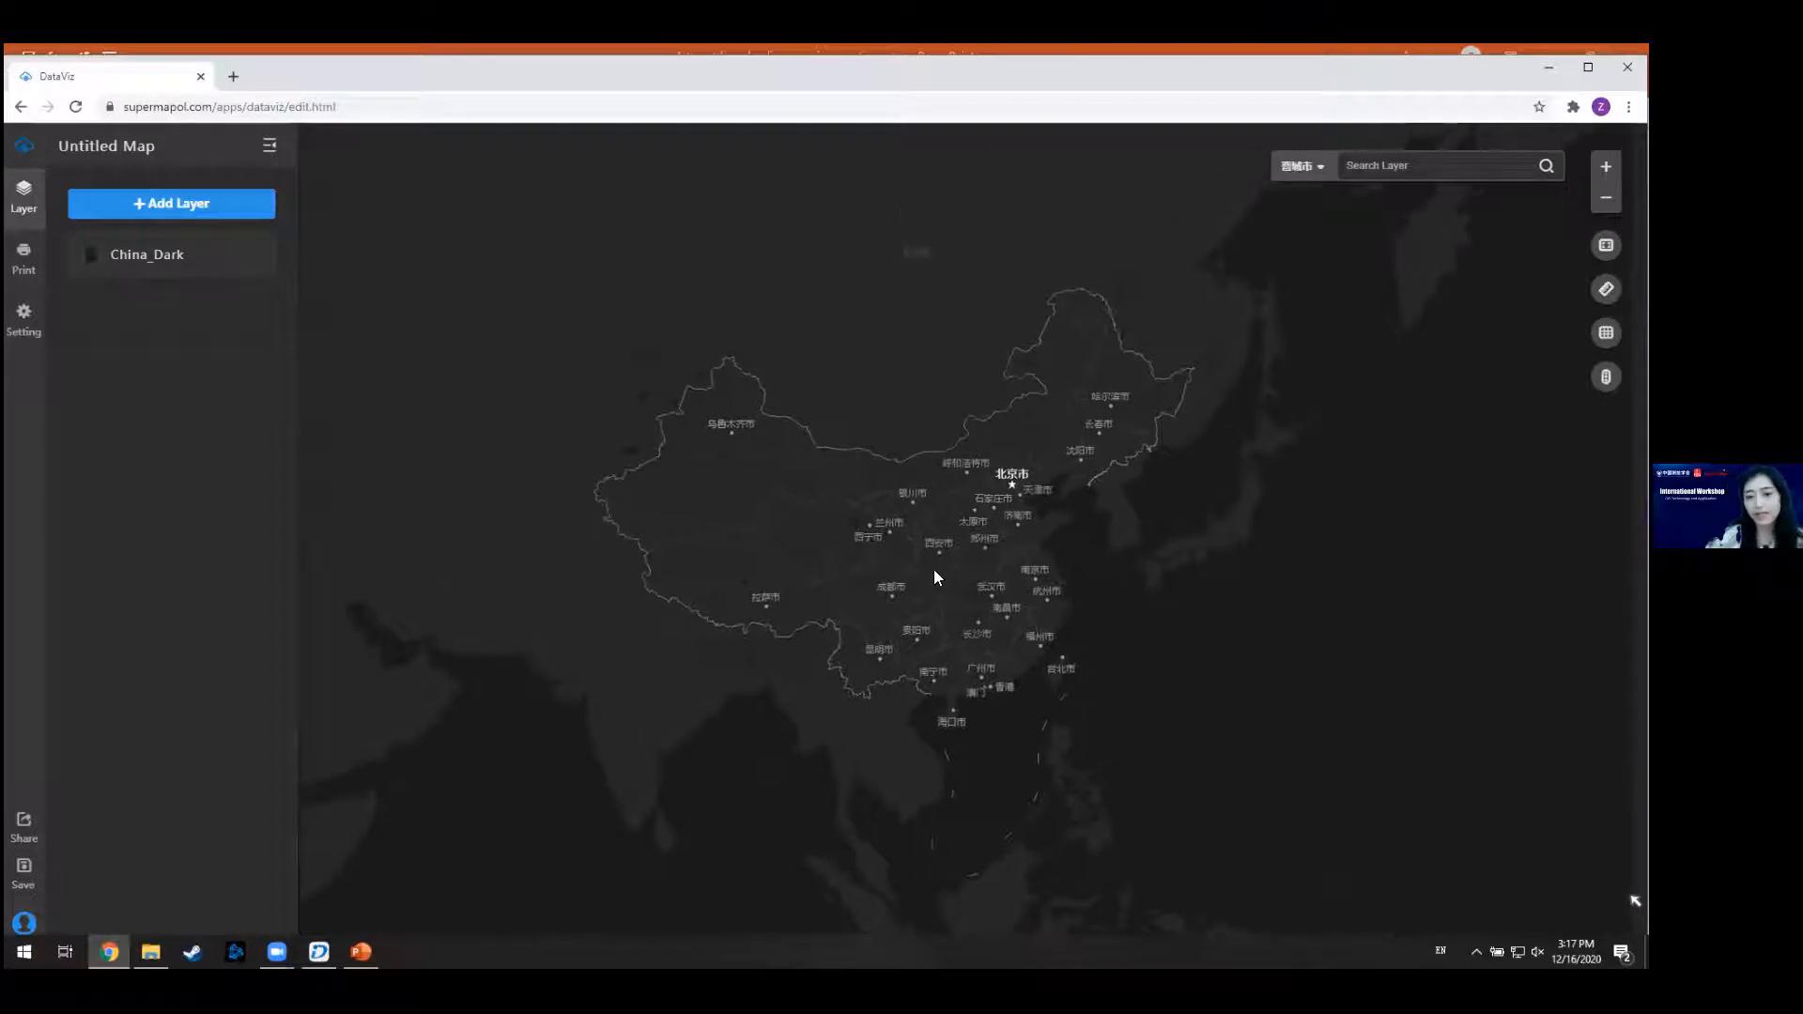
scroll(933, 569, "up", 1)
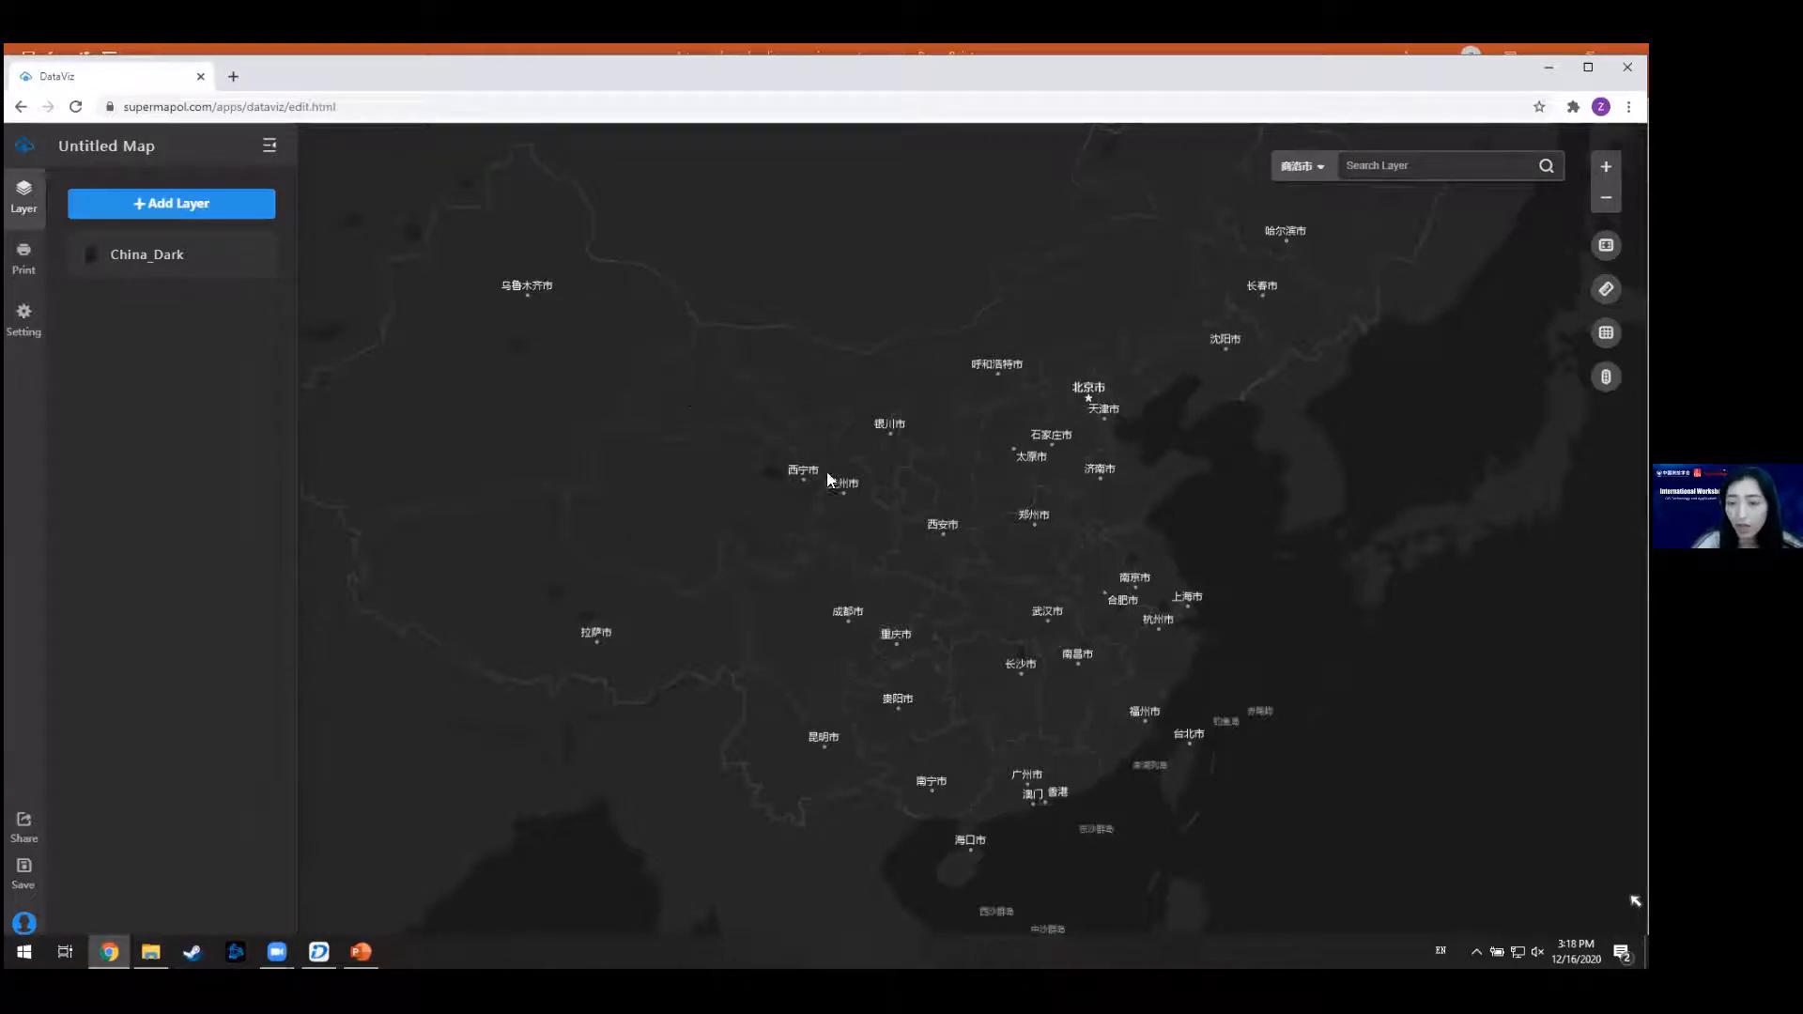
left_click(97, 263)
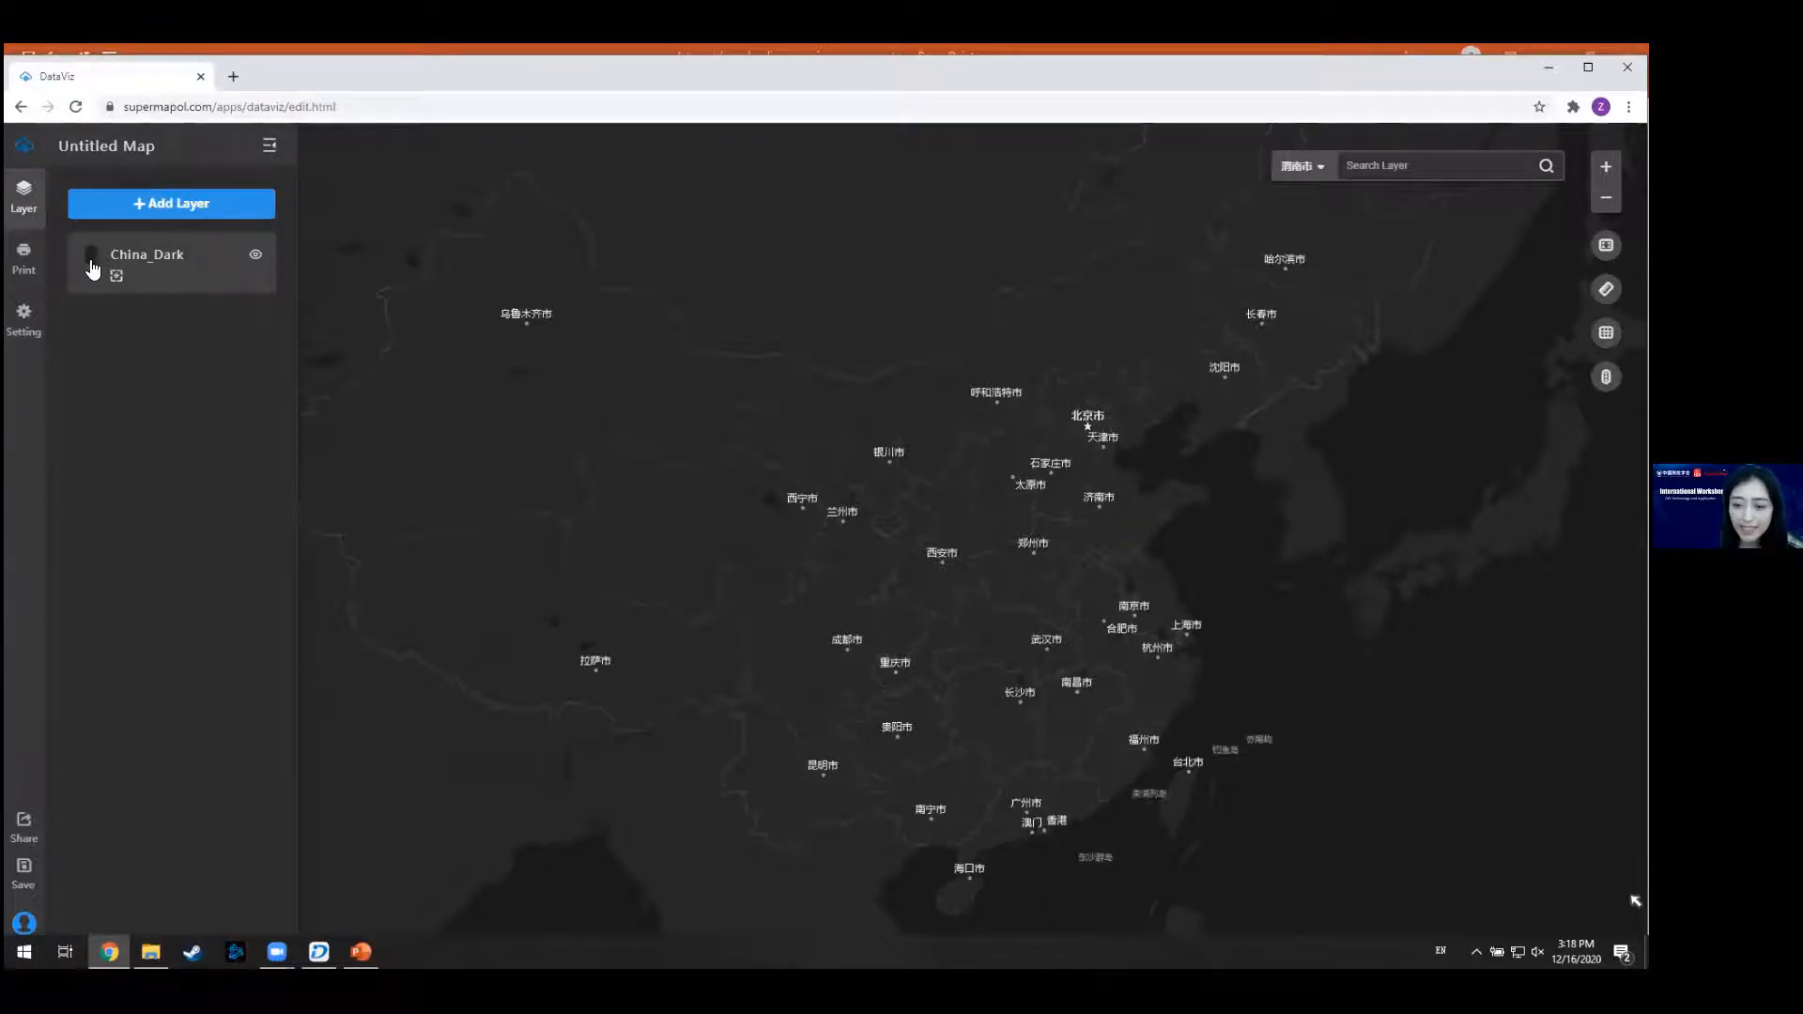
left_click(94, 262)
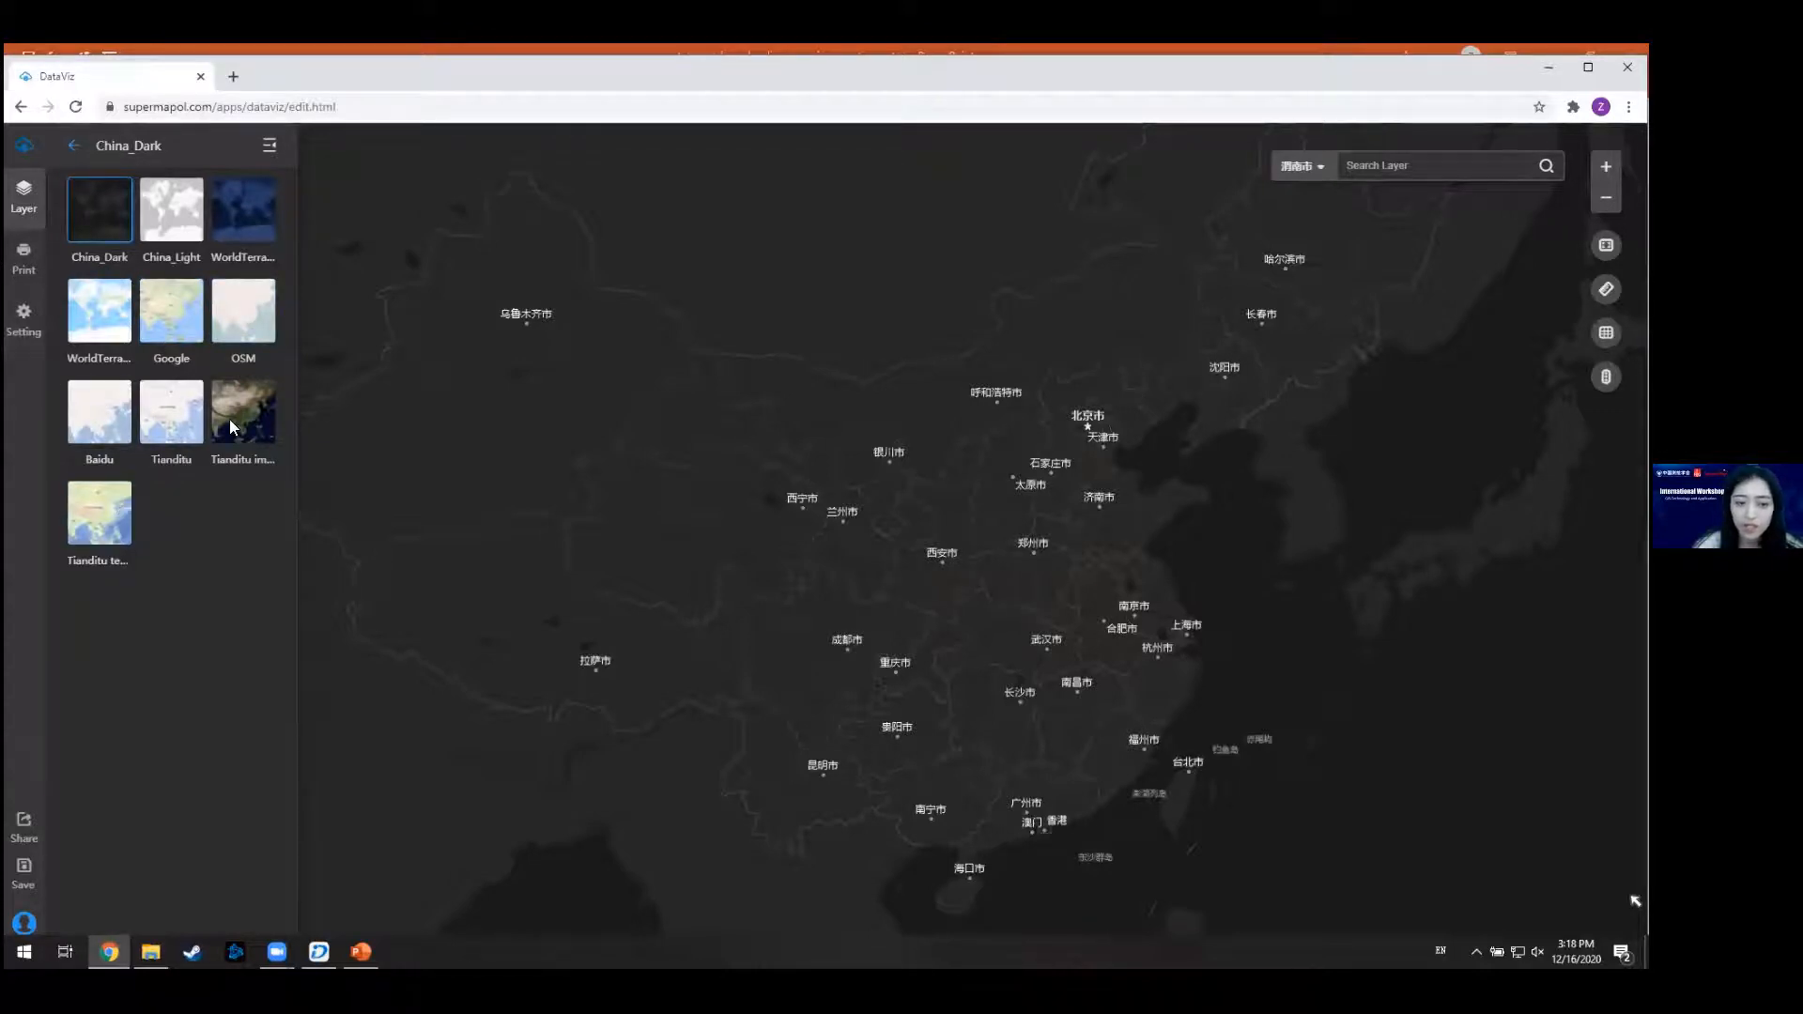
- Try the OSM and Google basemaps, returning to China_Dark
left_click(264, 324)
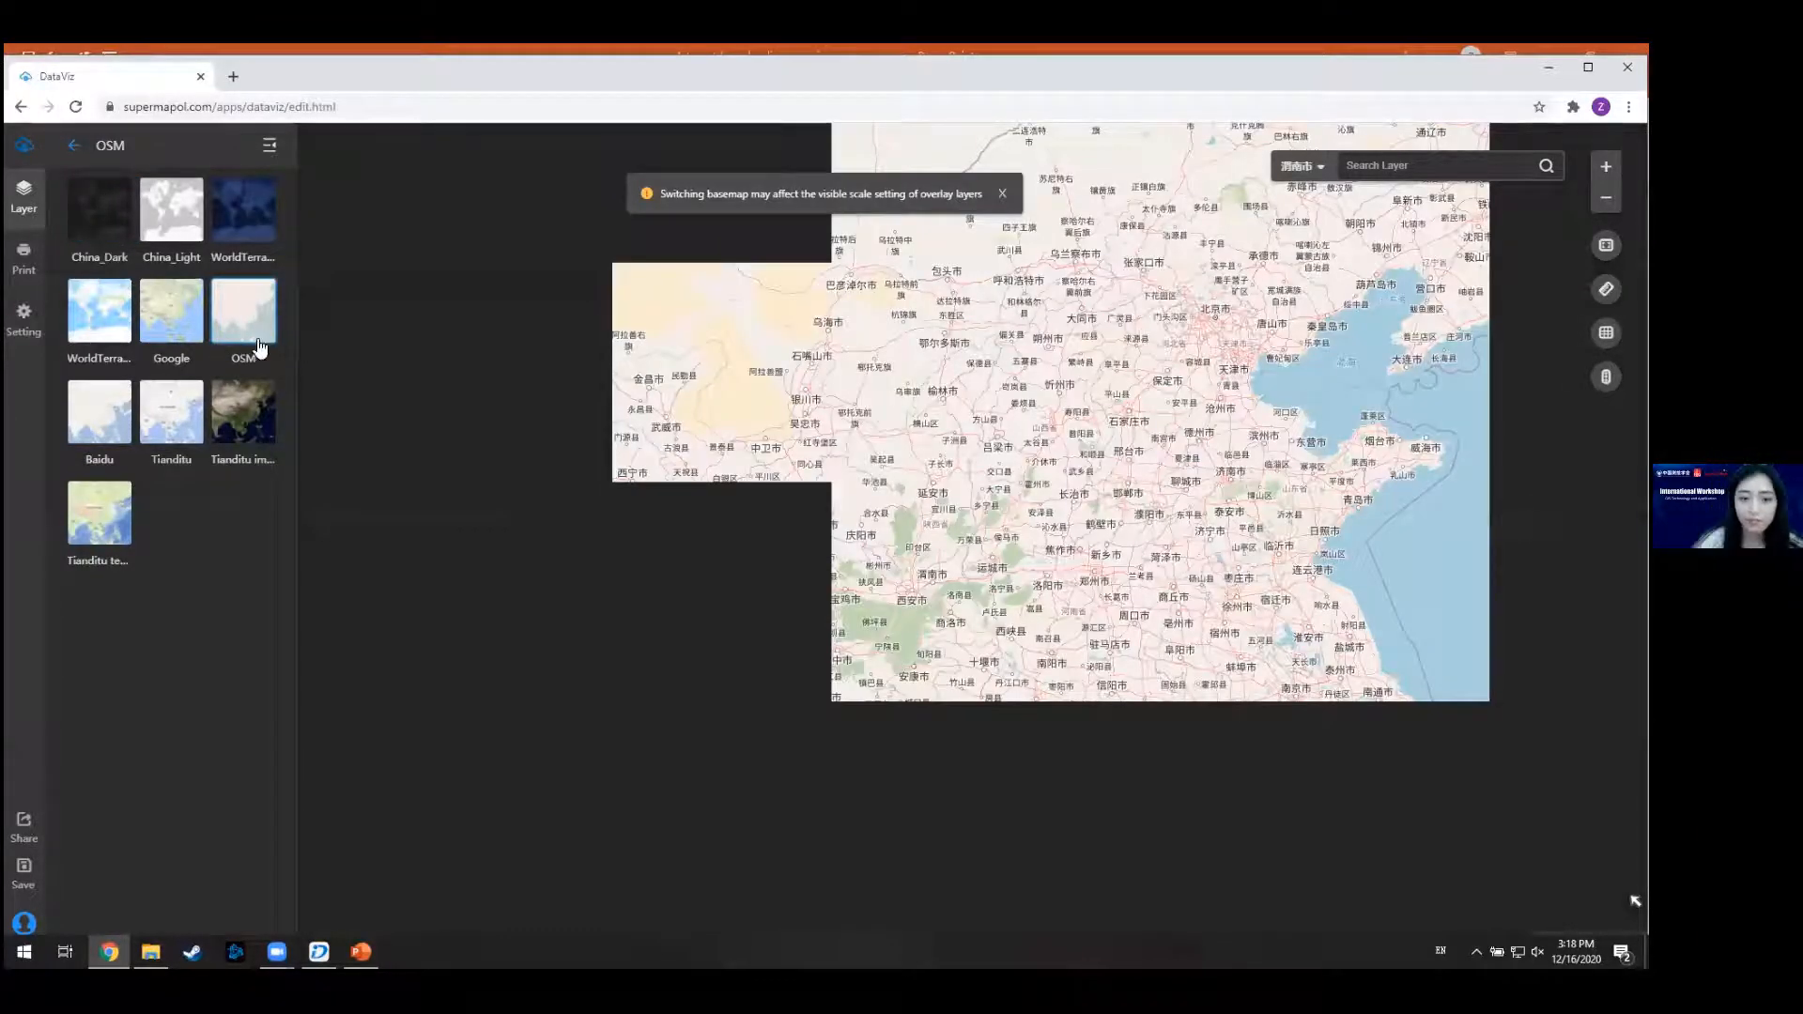
left_click(163, 328)
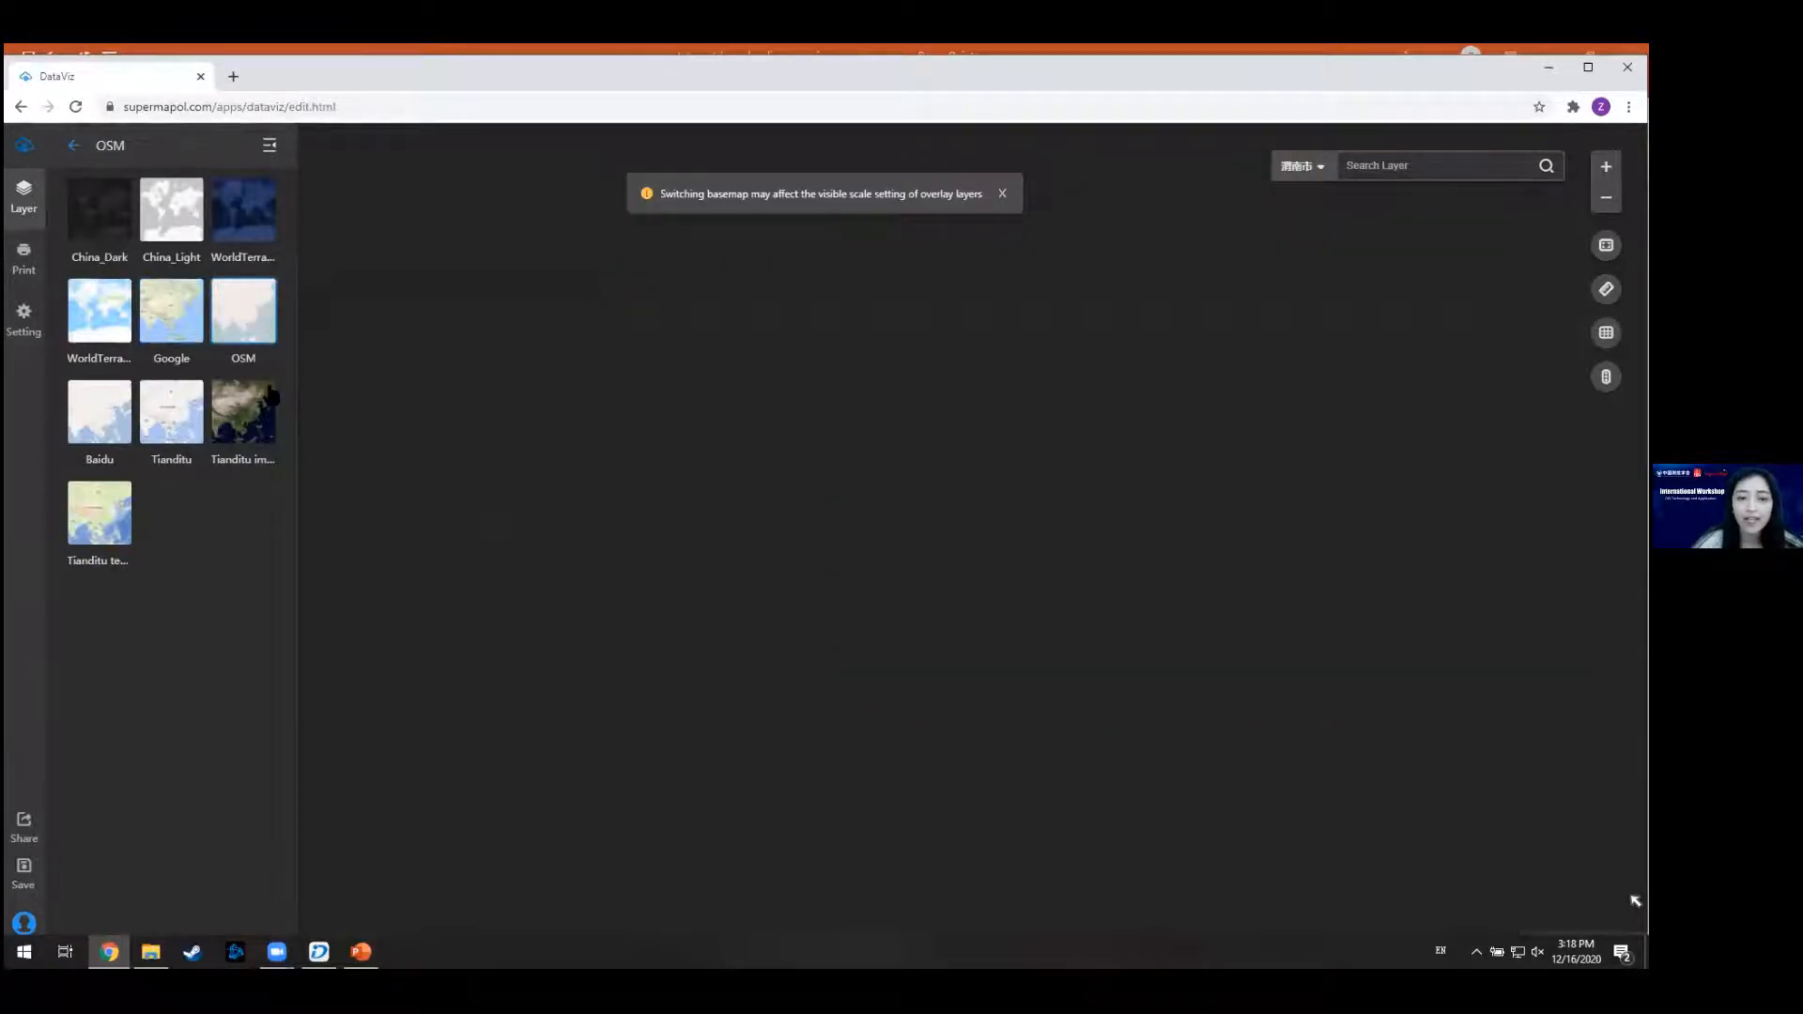
left_click(250, 316)
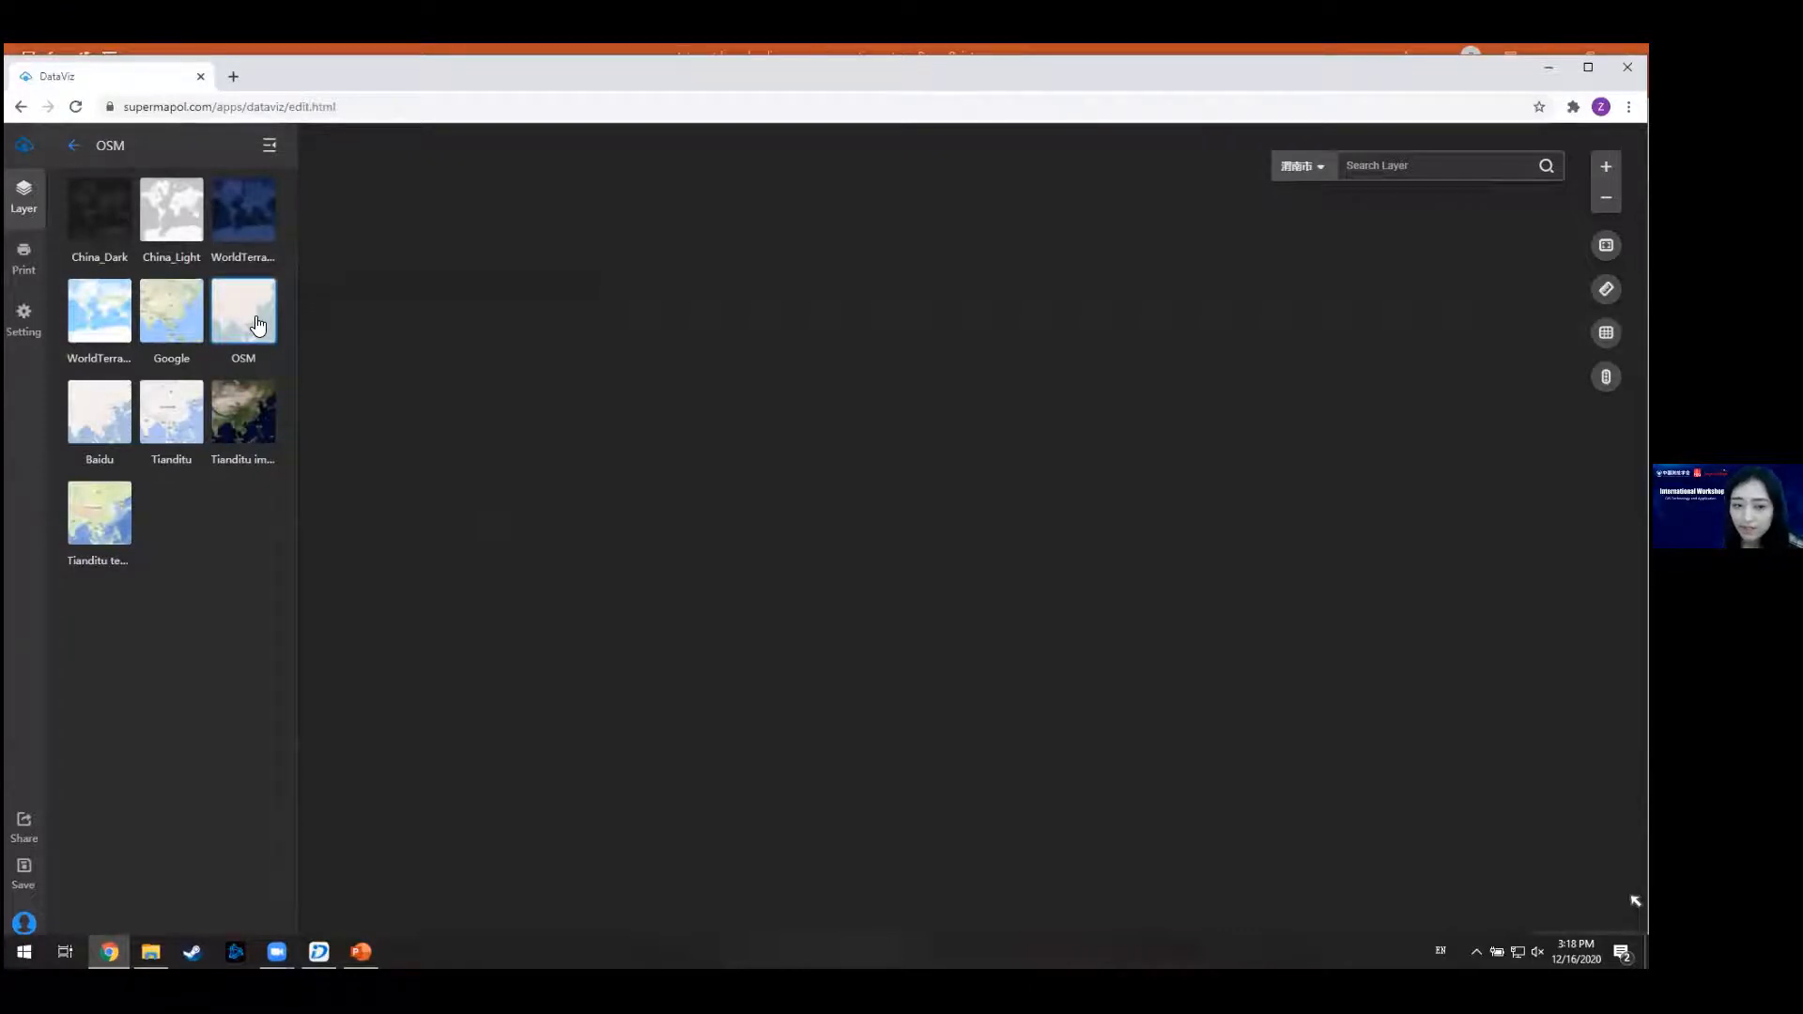
left_click(183, 326)
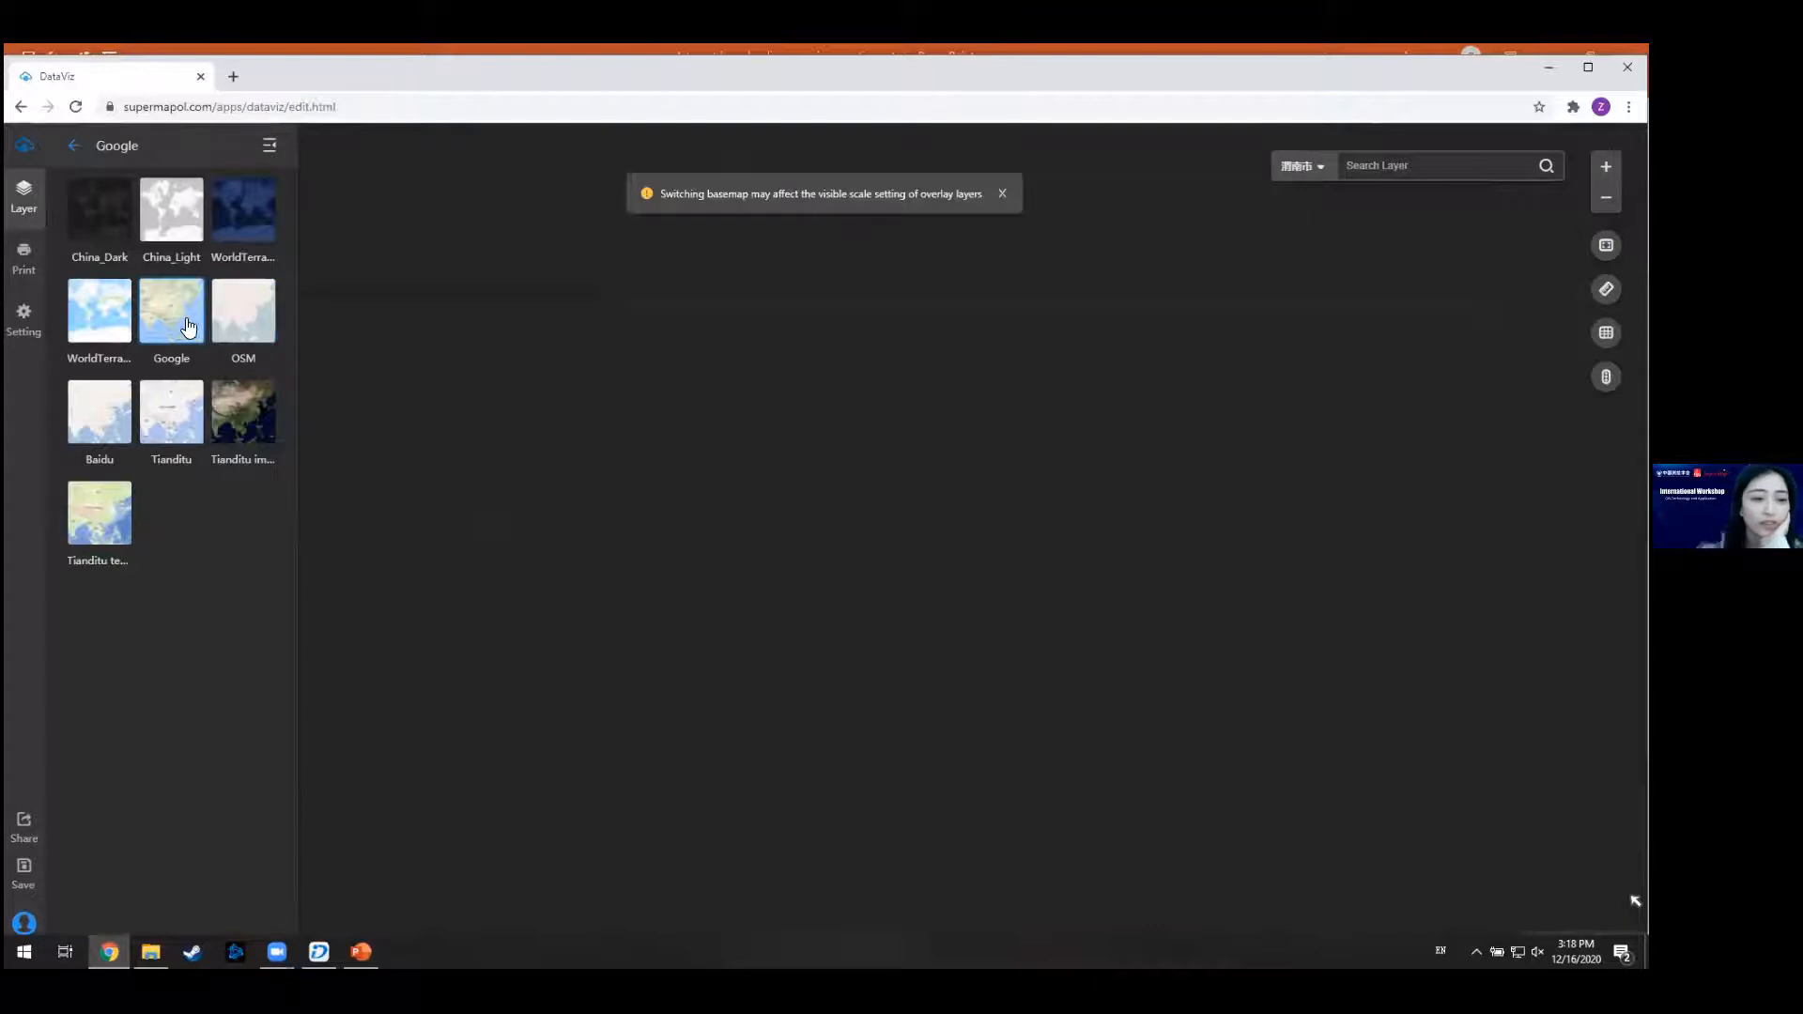
left_click(252, 317)
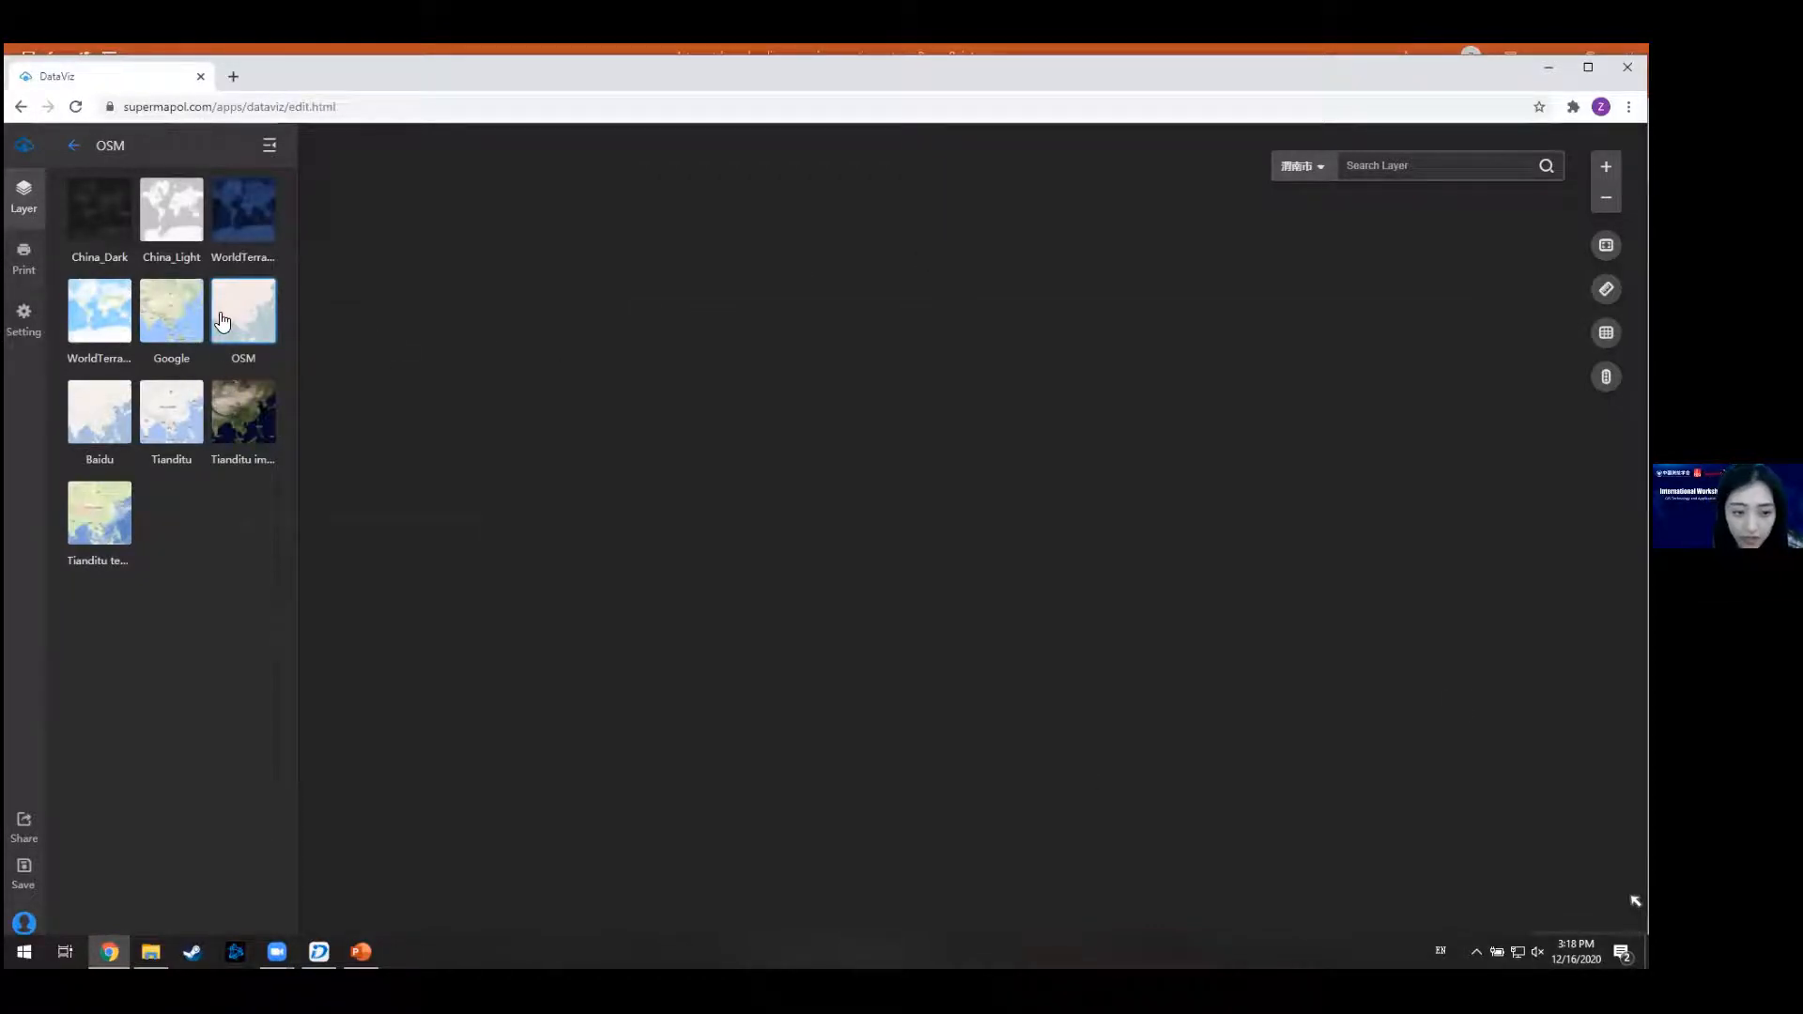
left_click(94, 230)
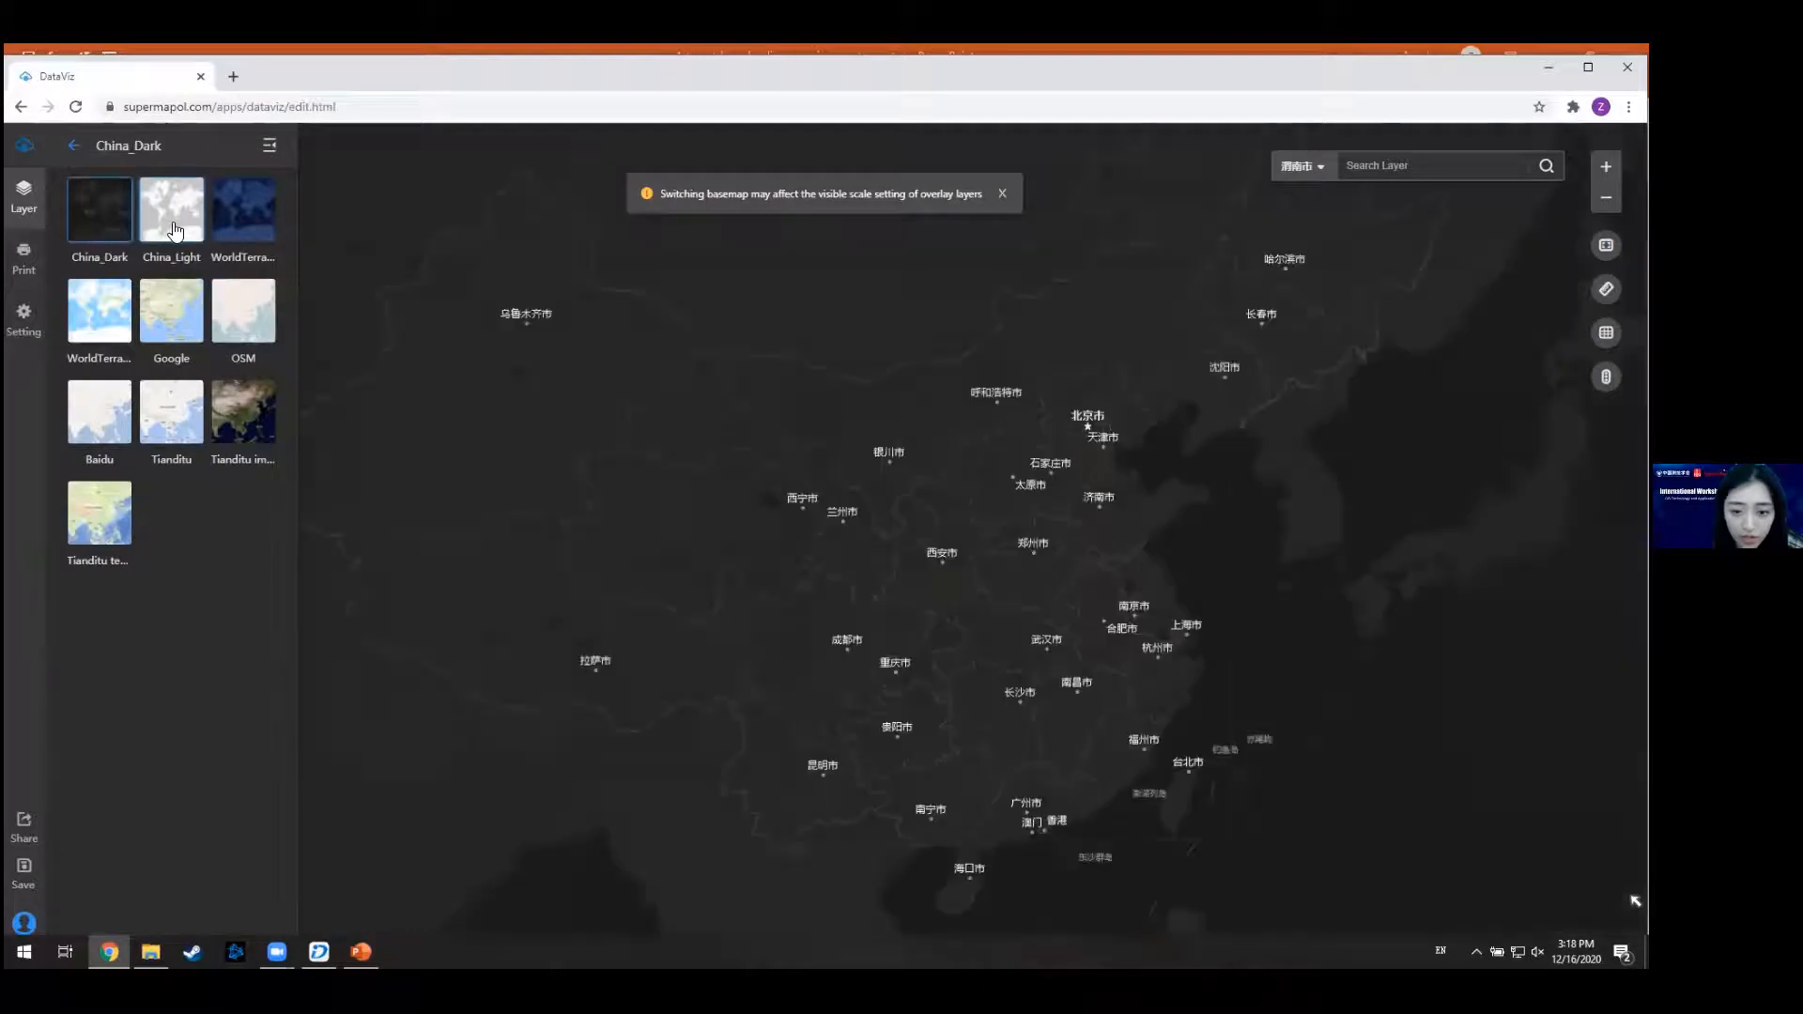
- Switch the basemap to China_Light and return to the map's layer list
left_click(174, 230)
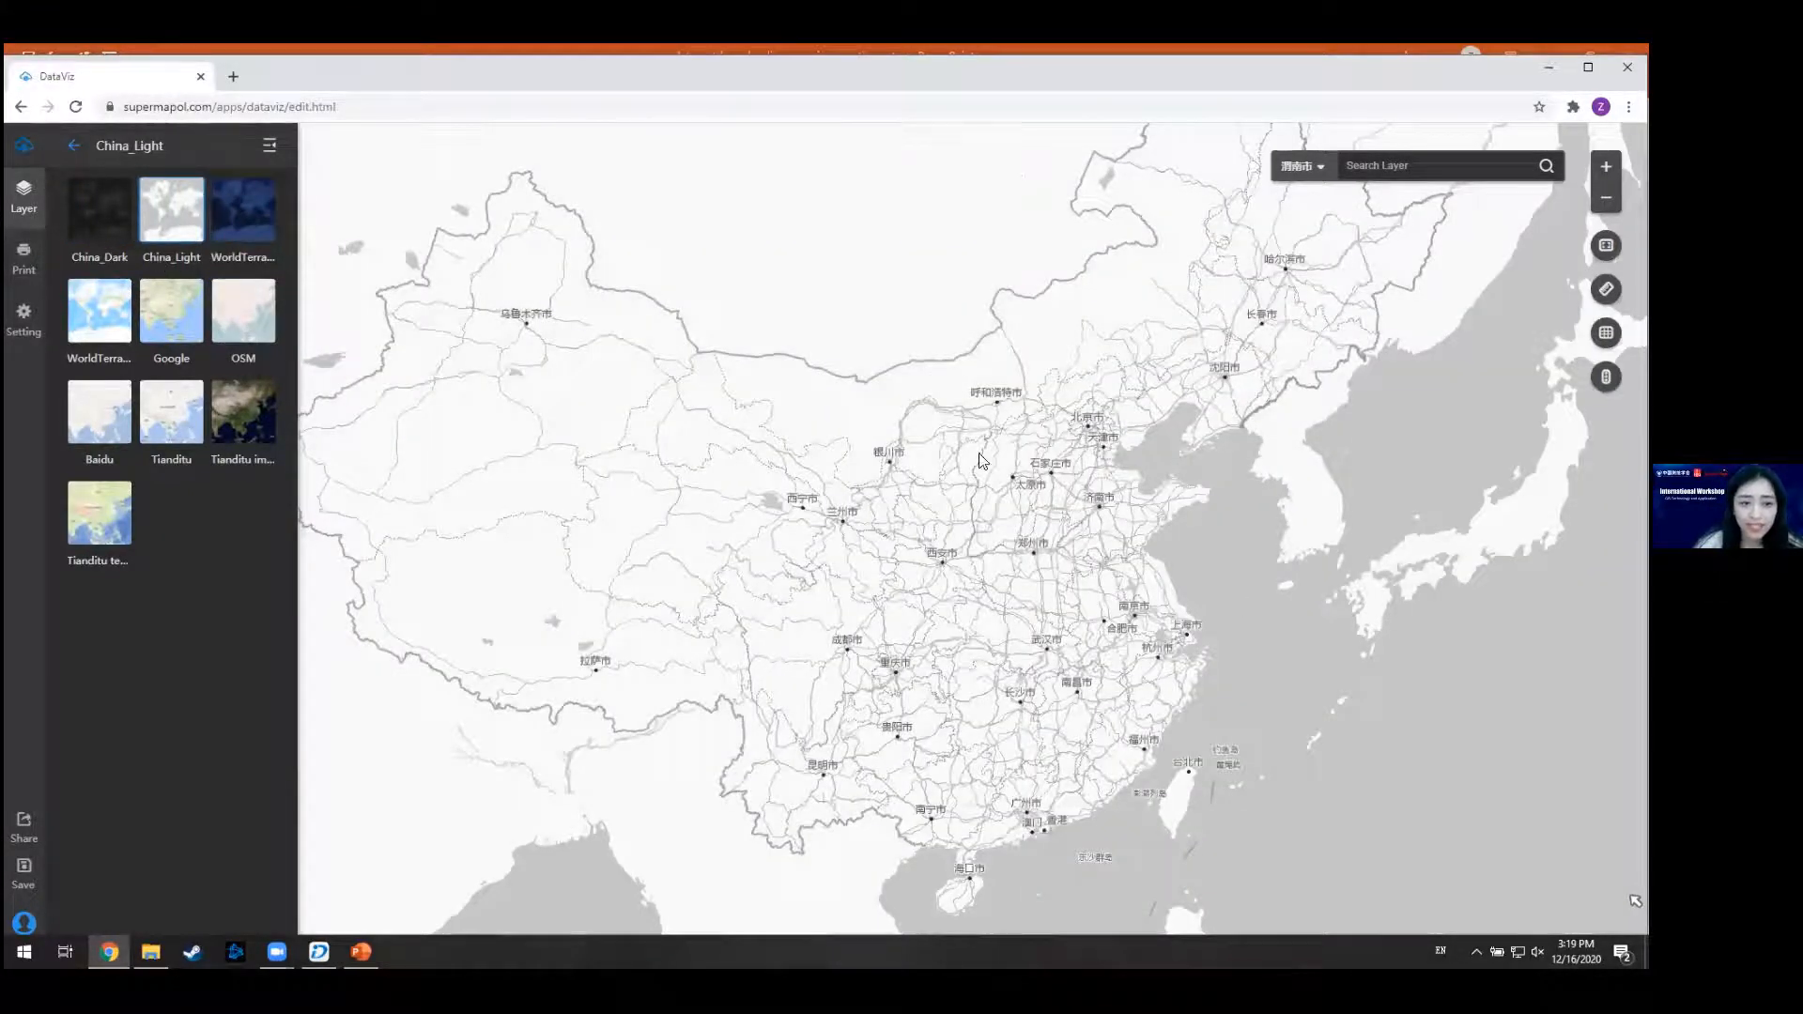
left_click_drag(932, 490, 955, 491)
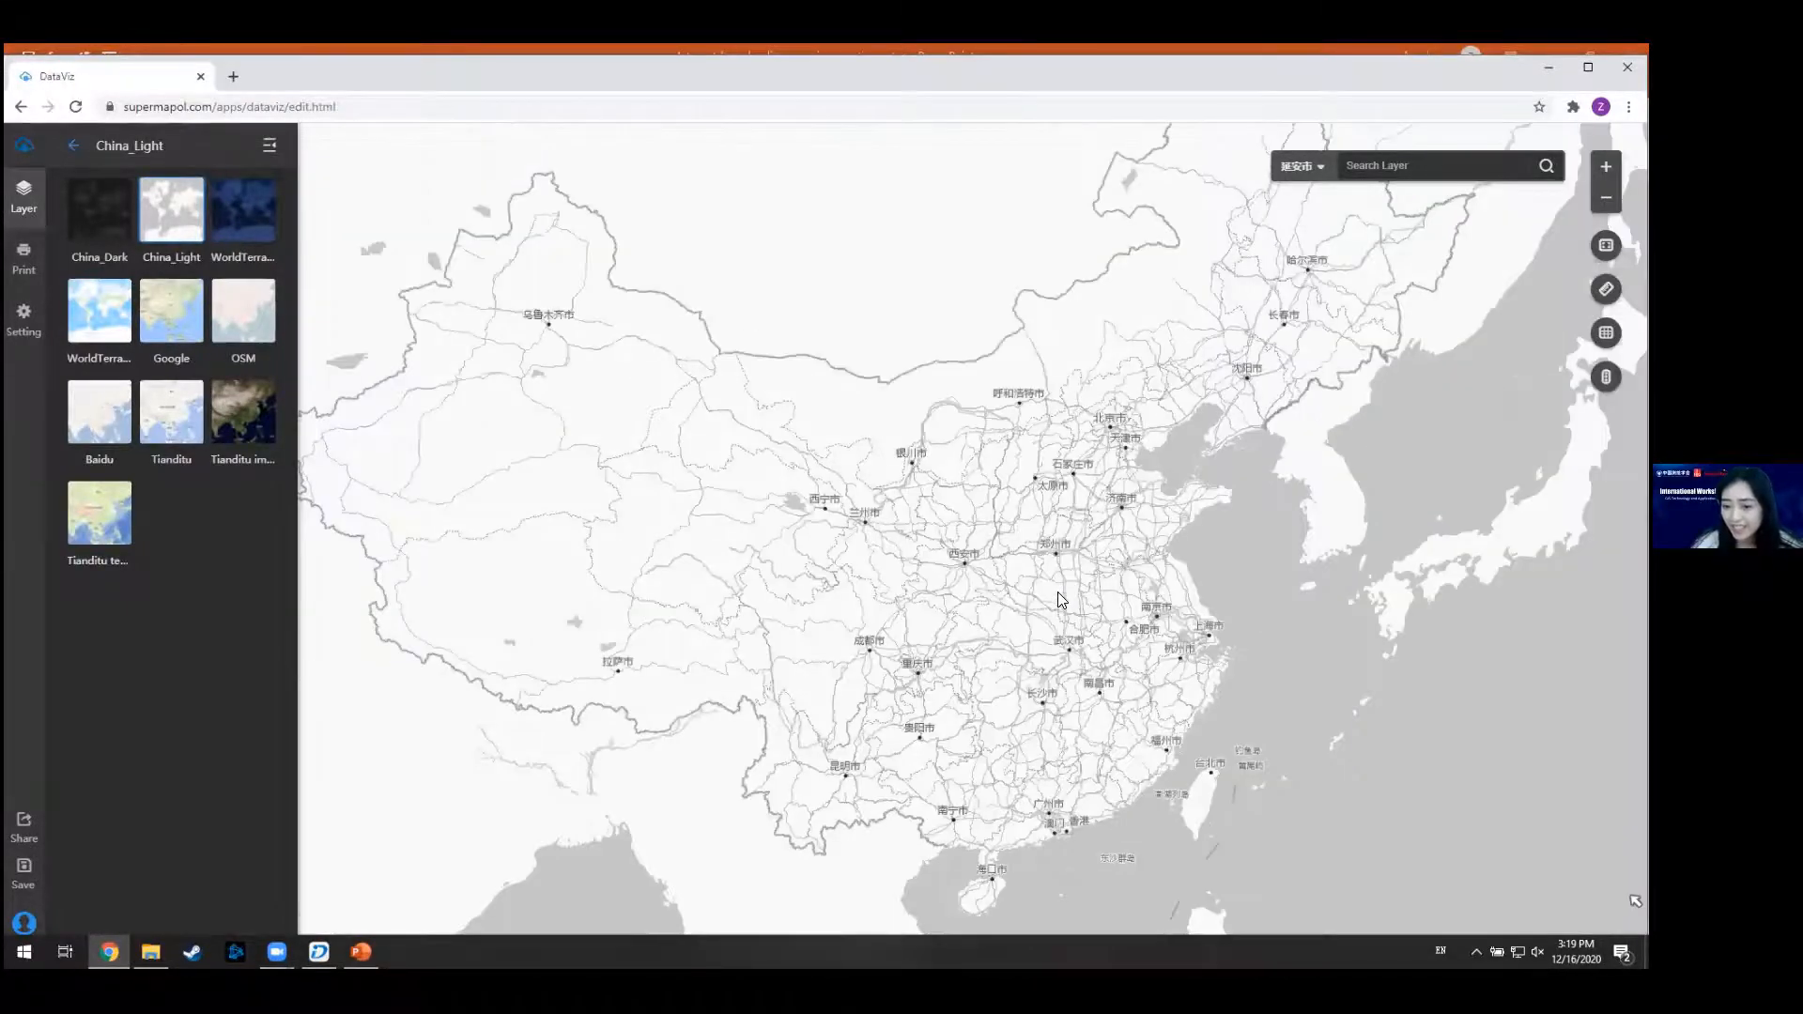
left_click_drag(921, 482, 964, 501)
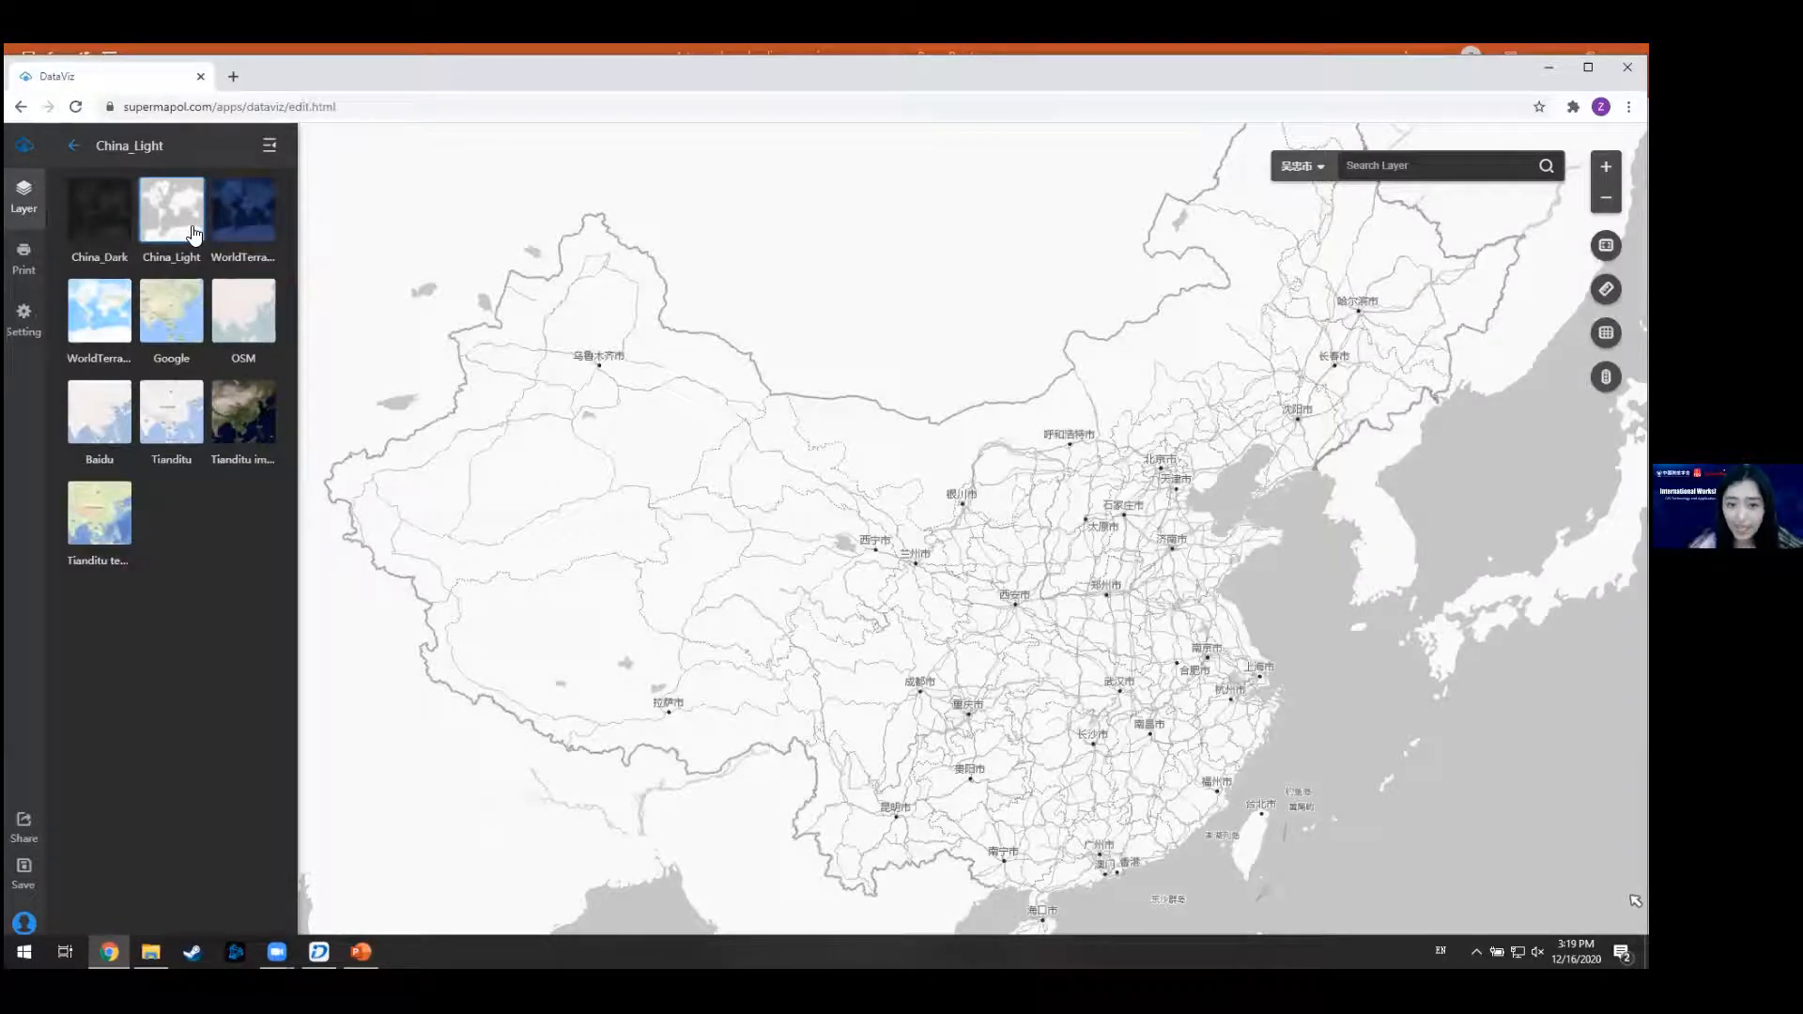
mouse_move(948, 504)
left_mouse_down()
mouse_move(934, 500)
mouse_move(948, 513)
left_mouse_up()
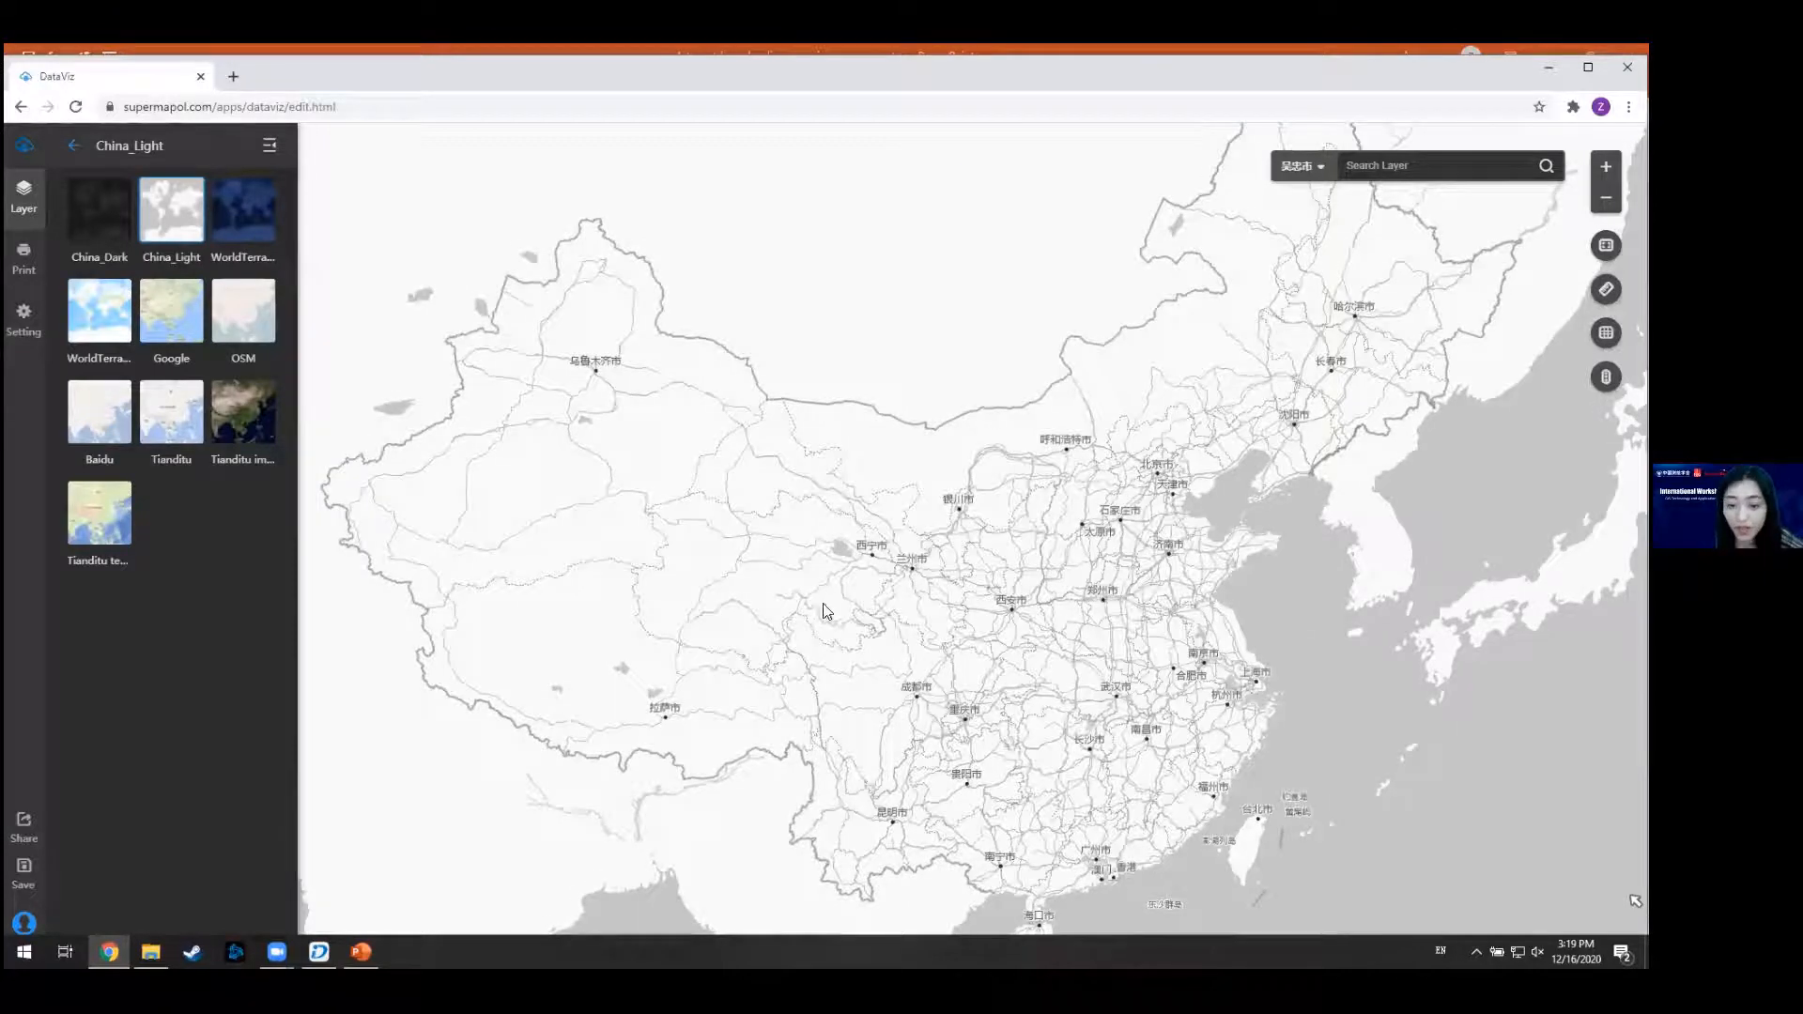
left_click(74, 148)
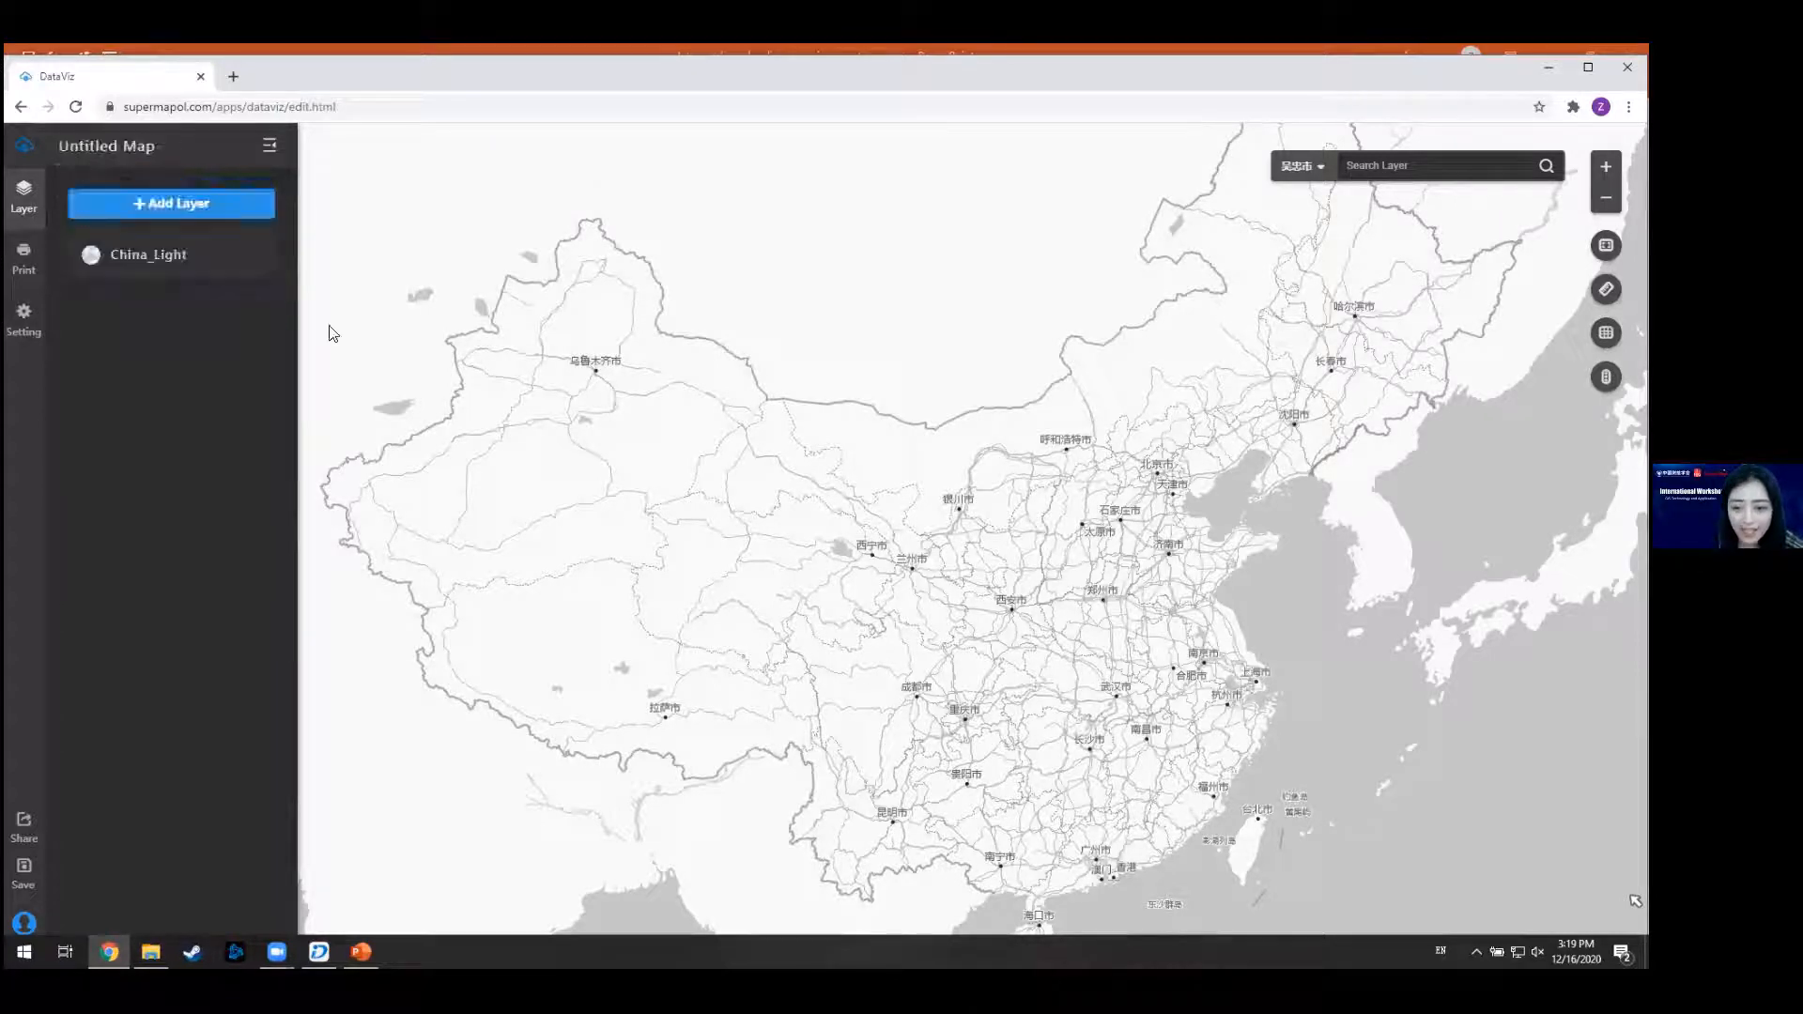
- Add the GeoJSON dataset "Average price in Beijing(2)" from My Data to the map as a theme layer
left_click(184, 209)
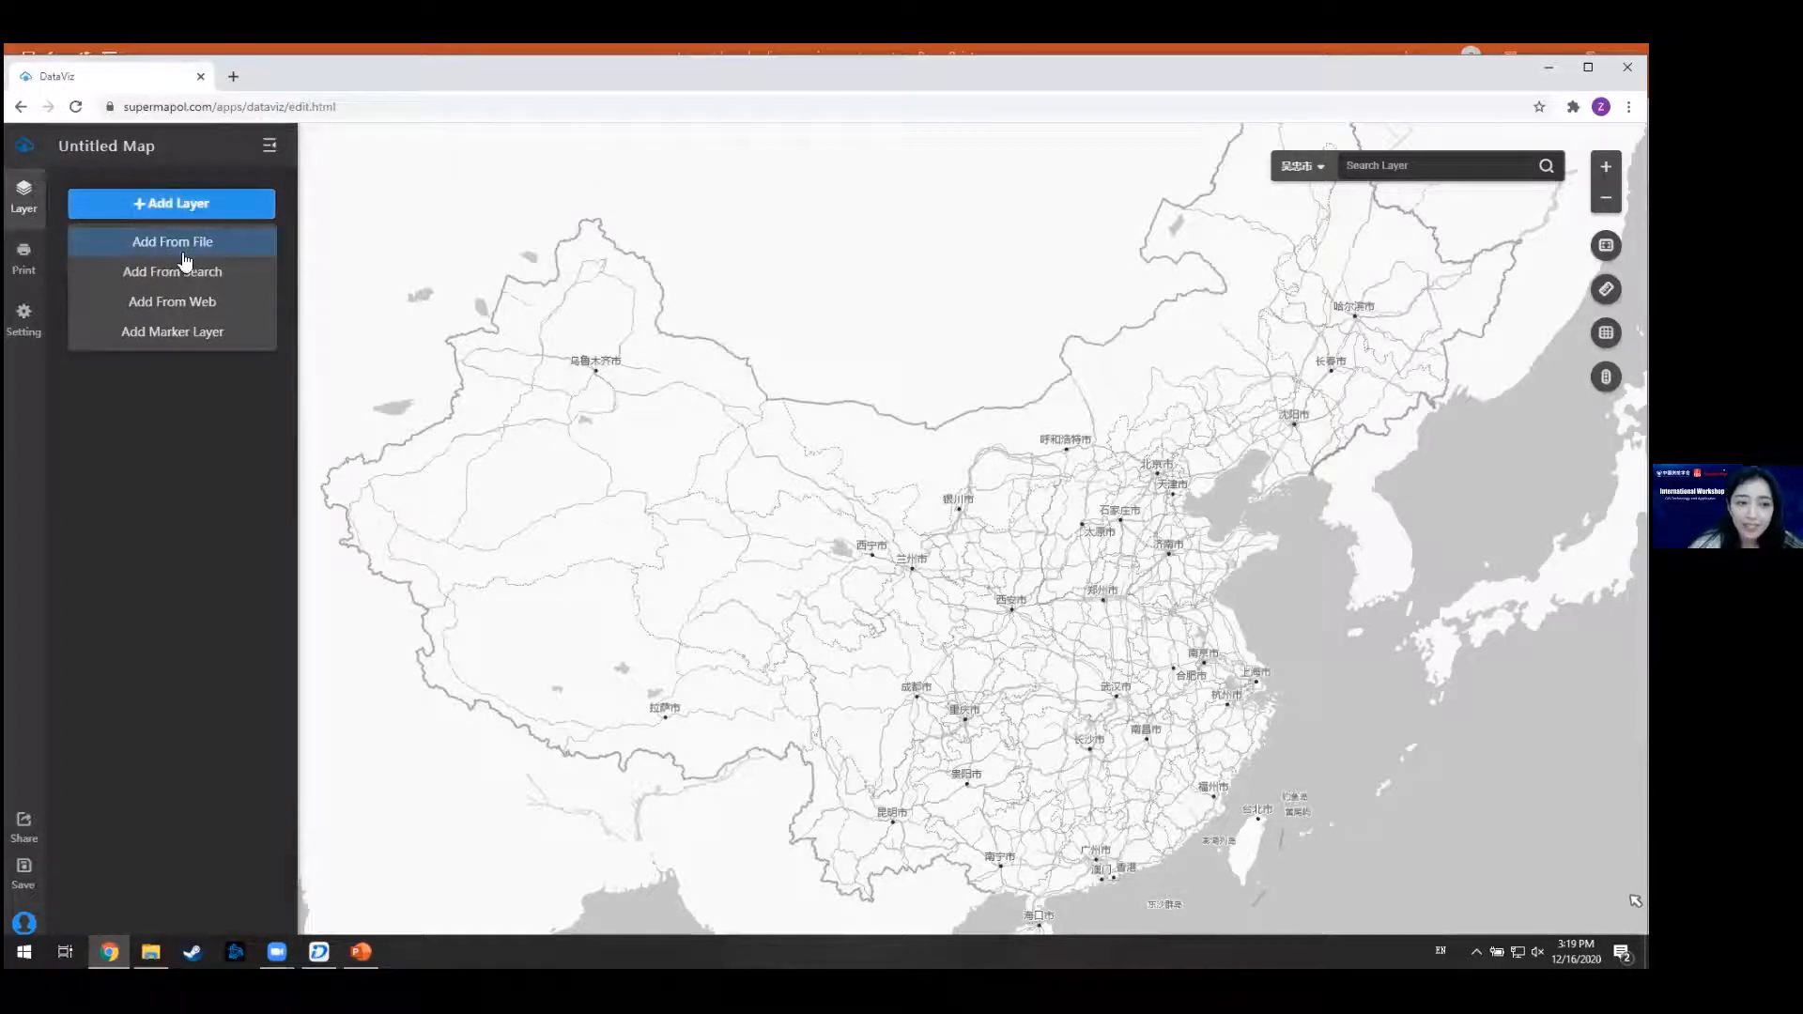
left_click(243, 244)
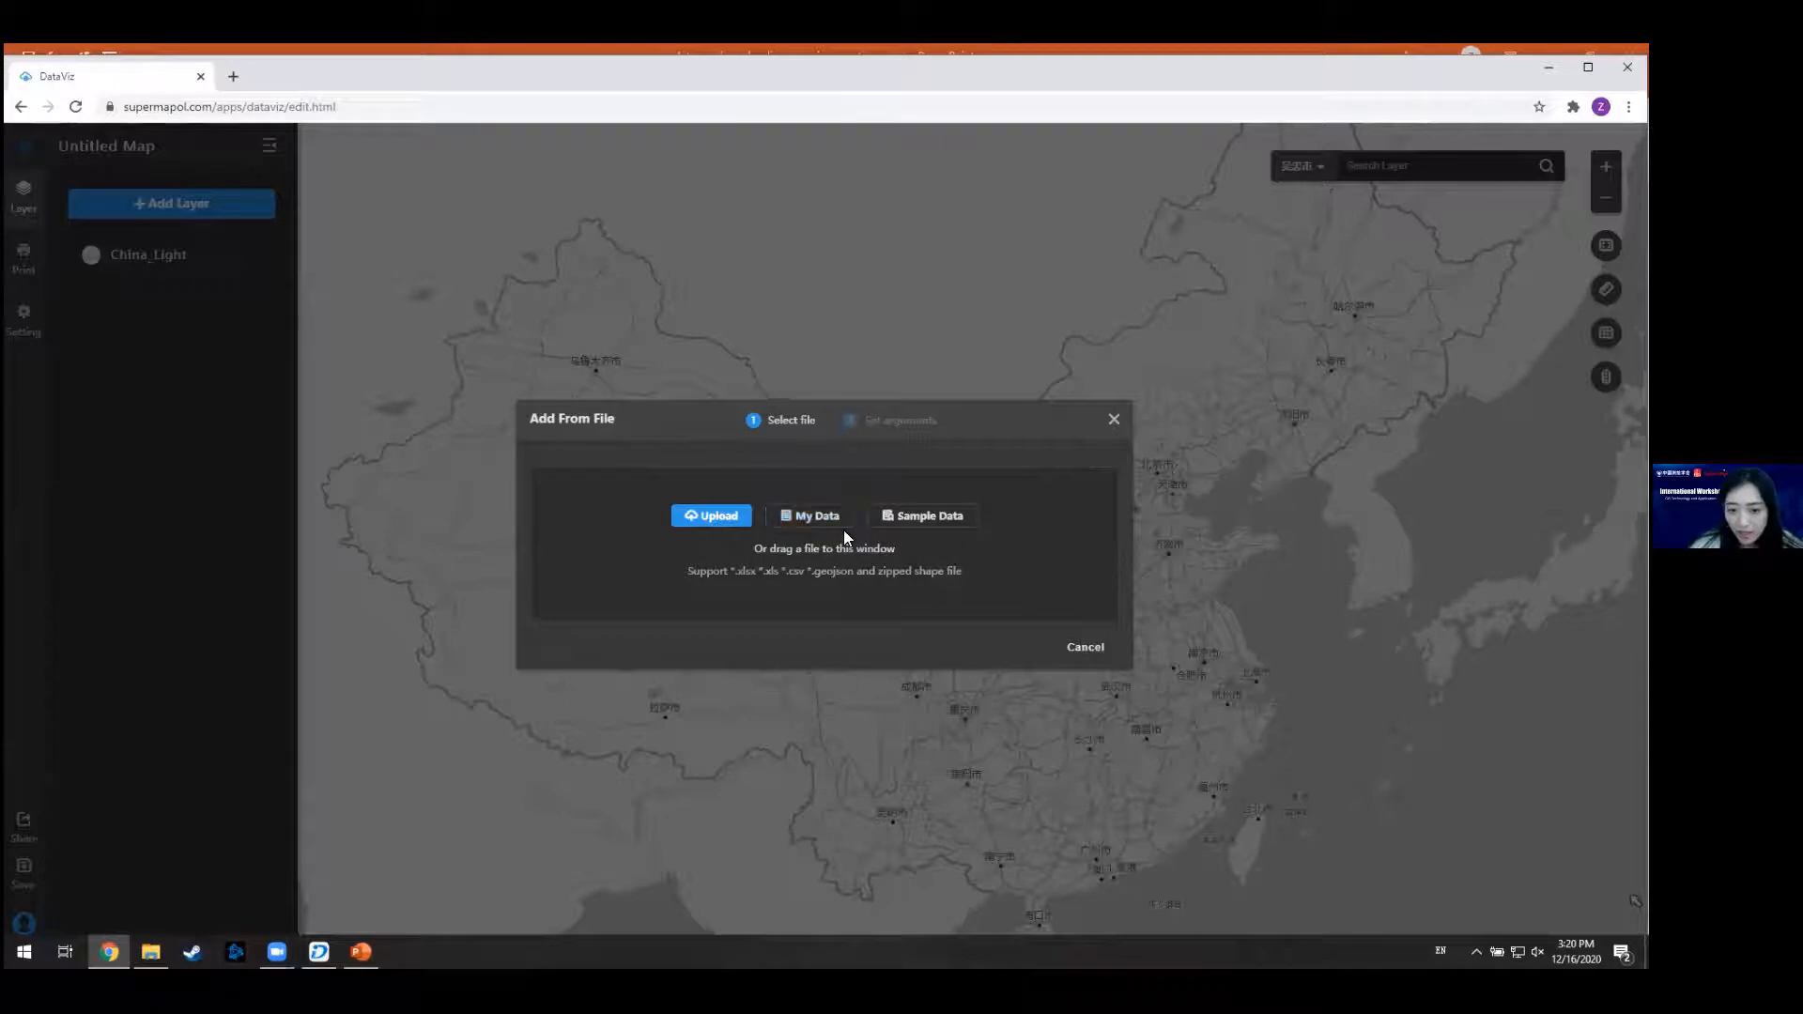
left_click(839, 526)
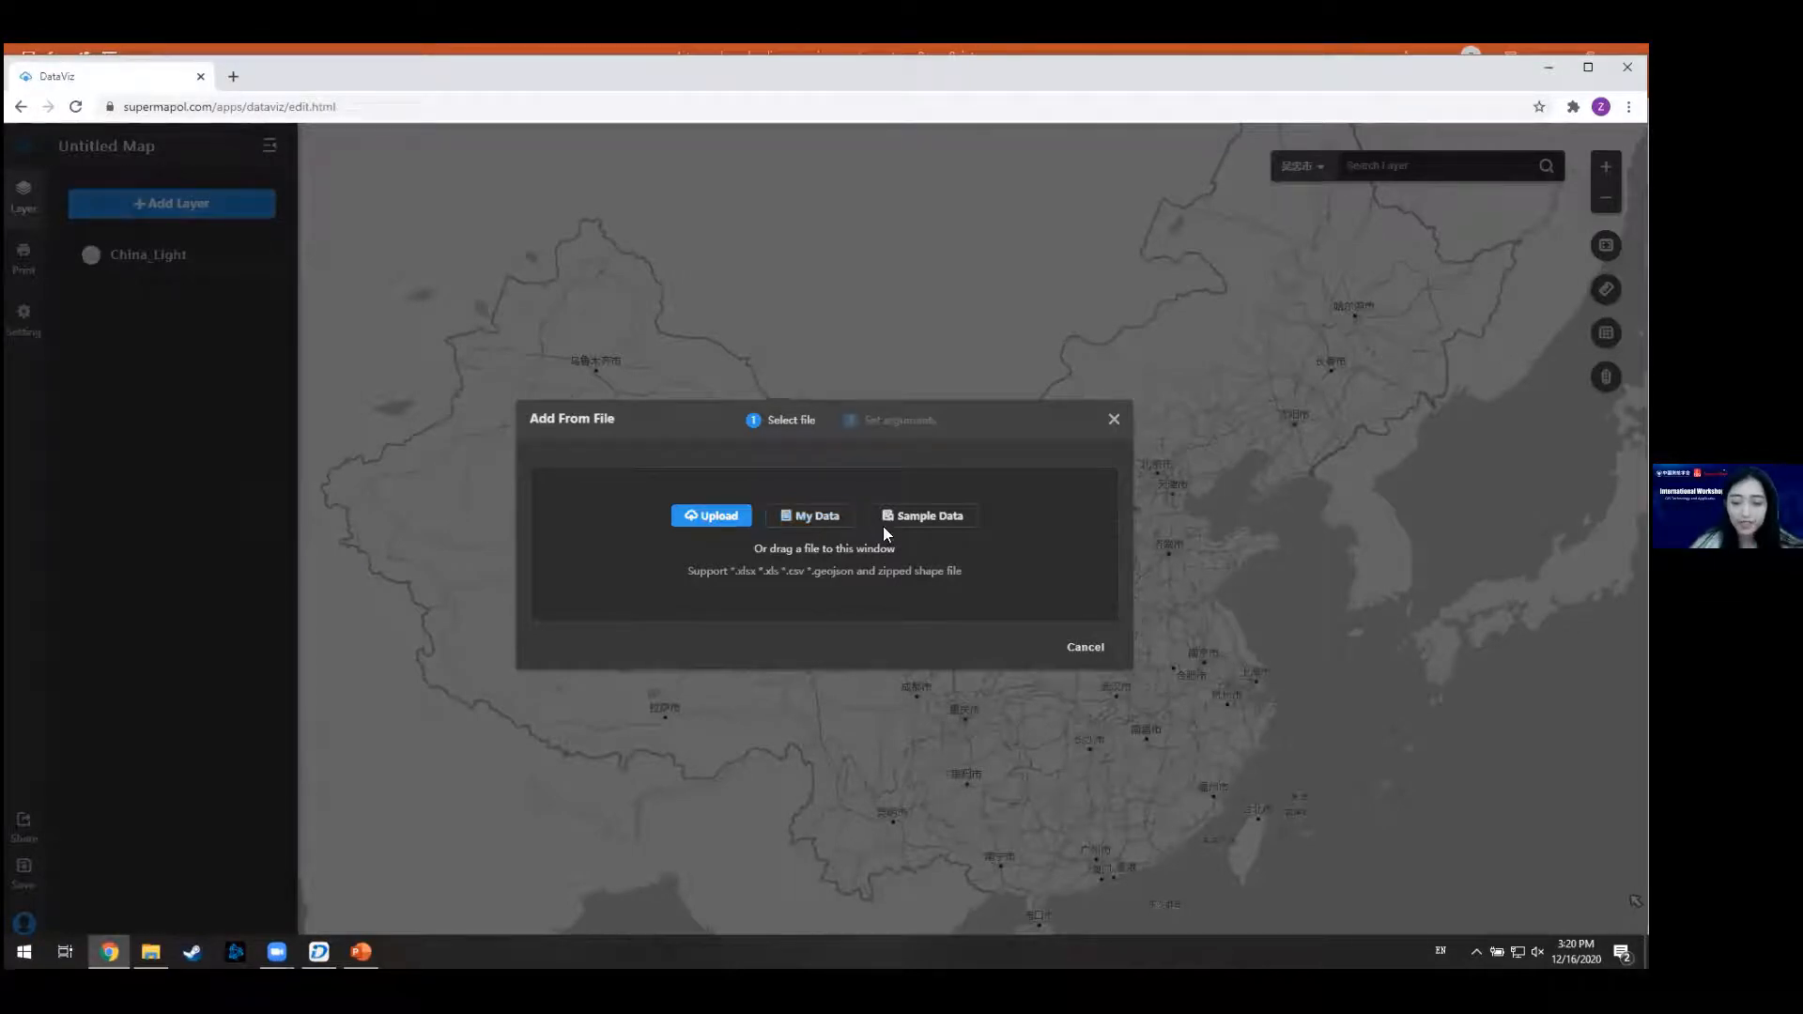
left_click(826, 517)
left_click(726, 459)
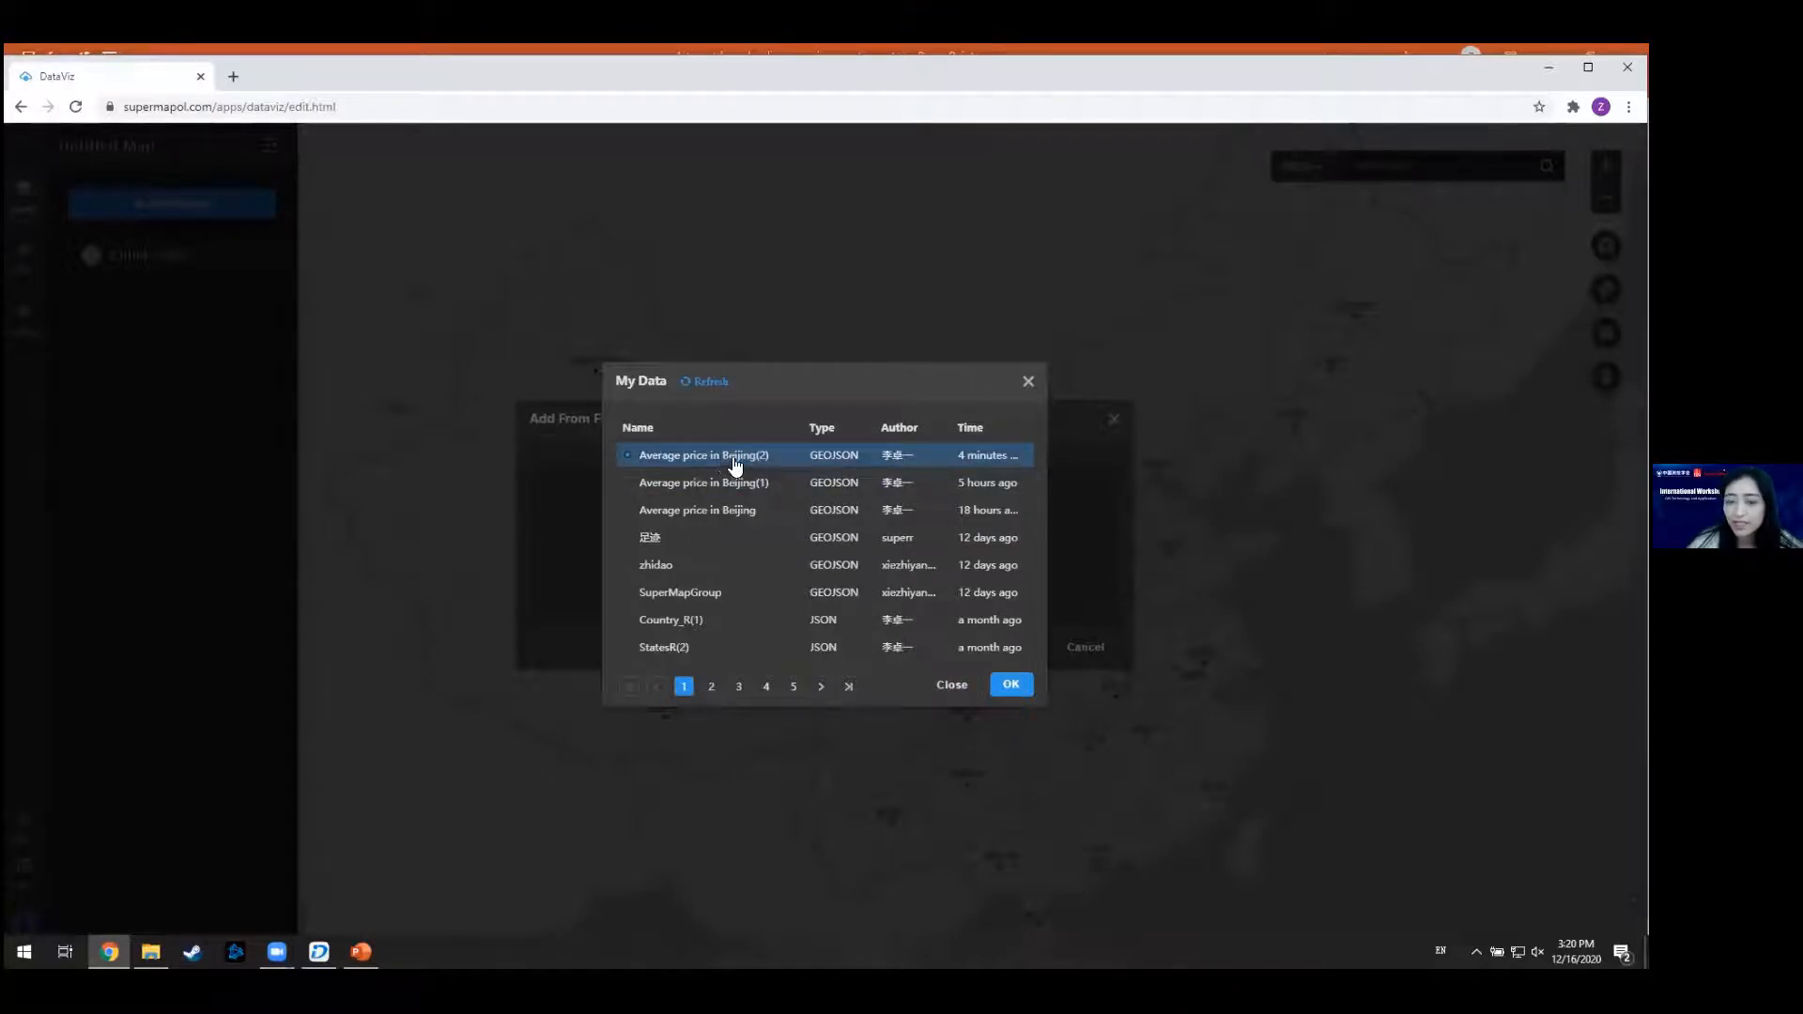
left_click(1019, 686)
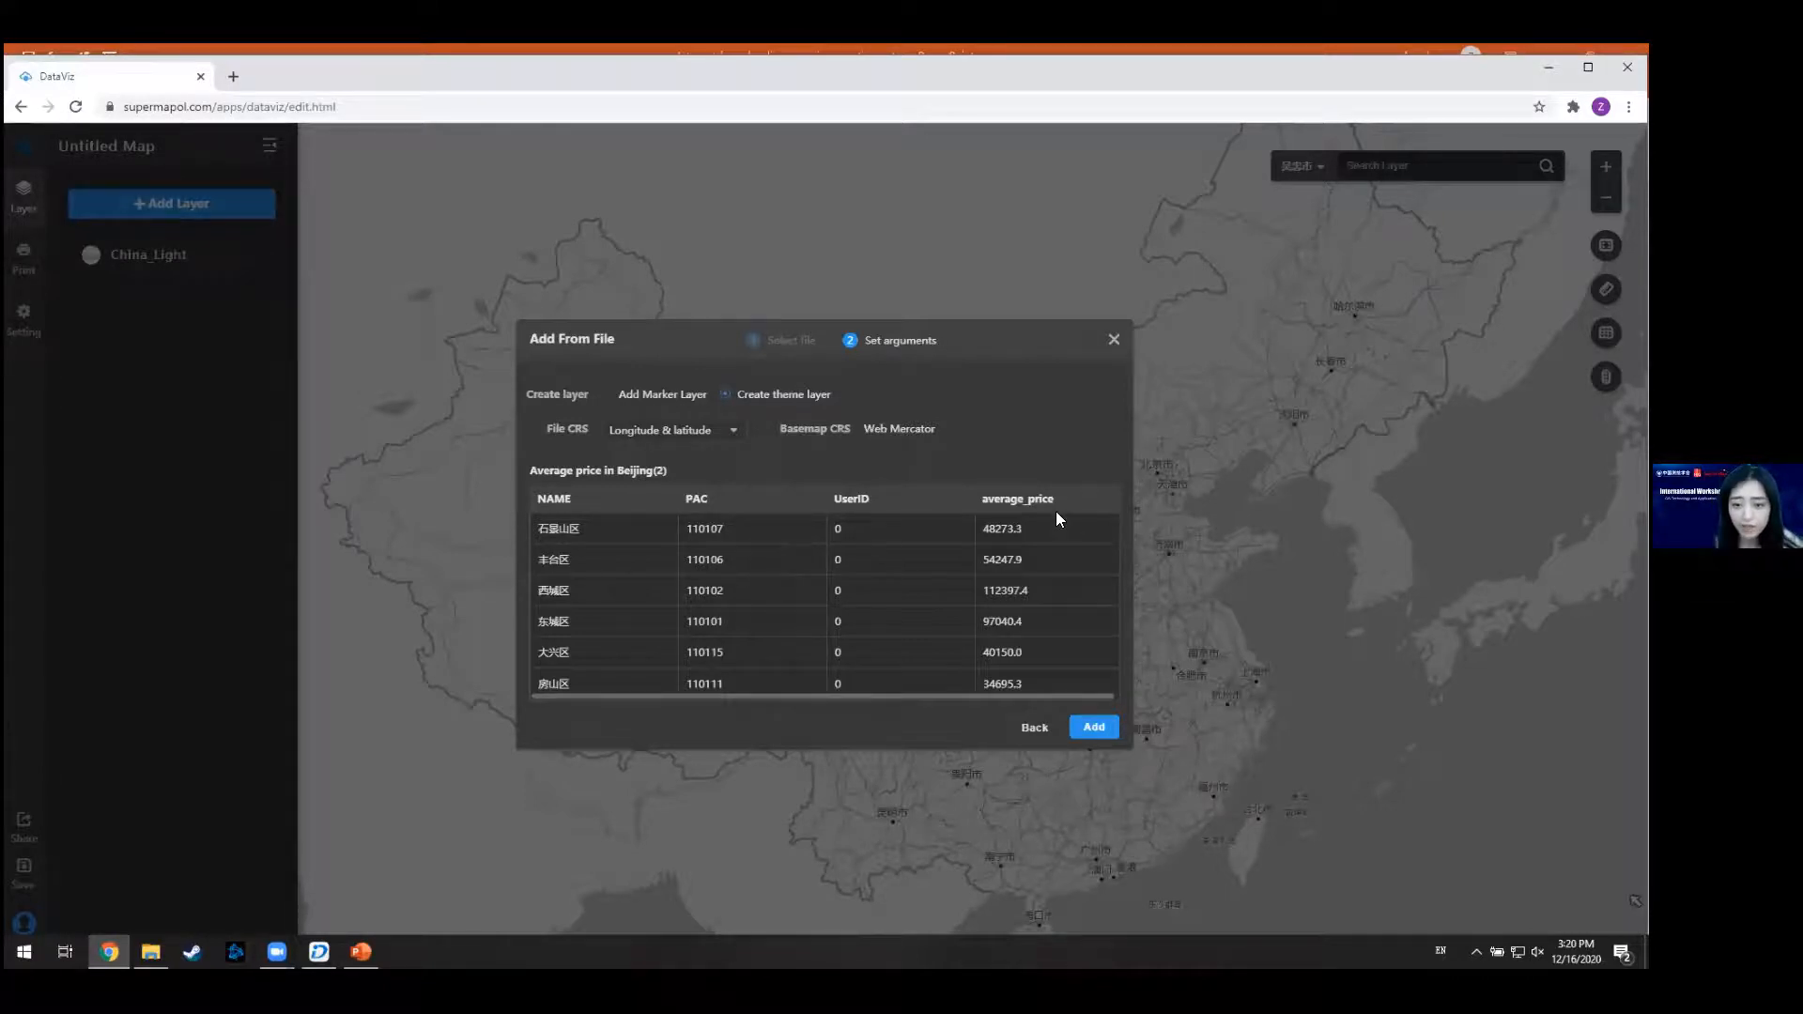
left_click(1109, 735)
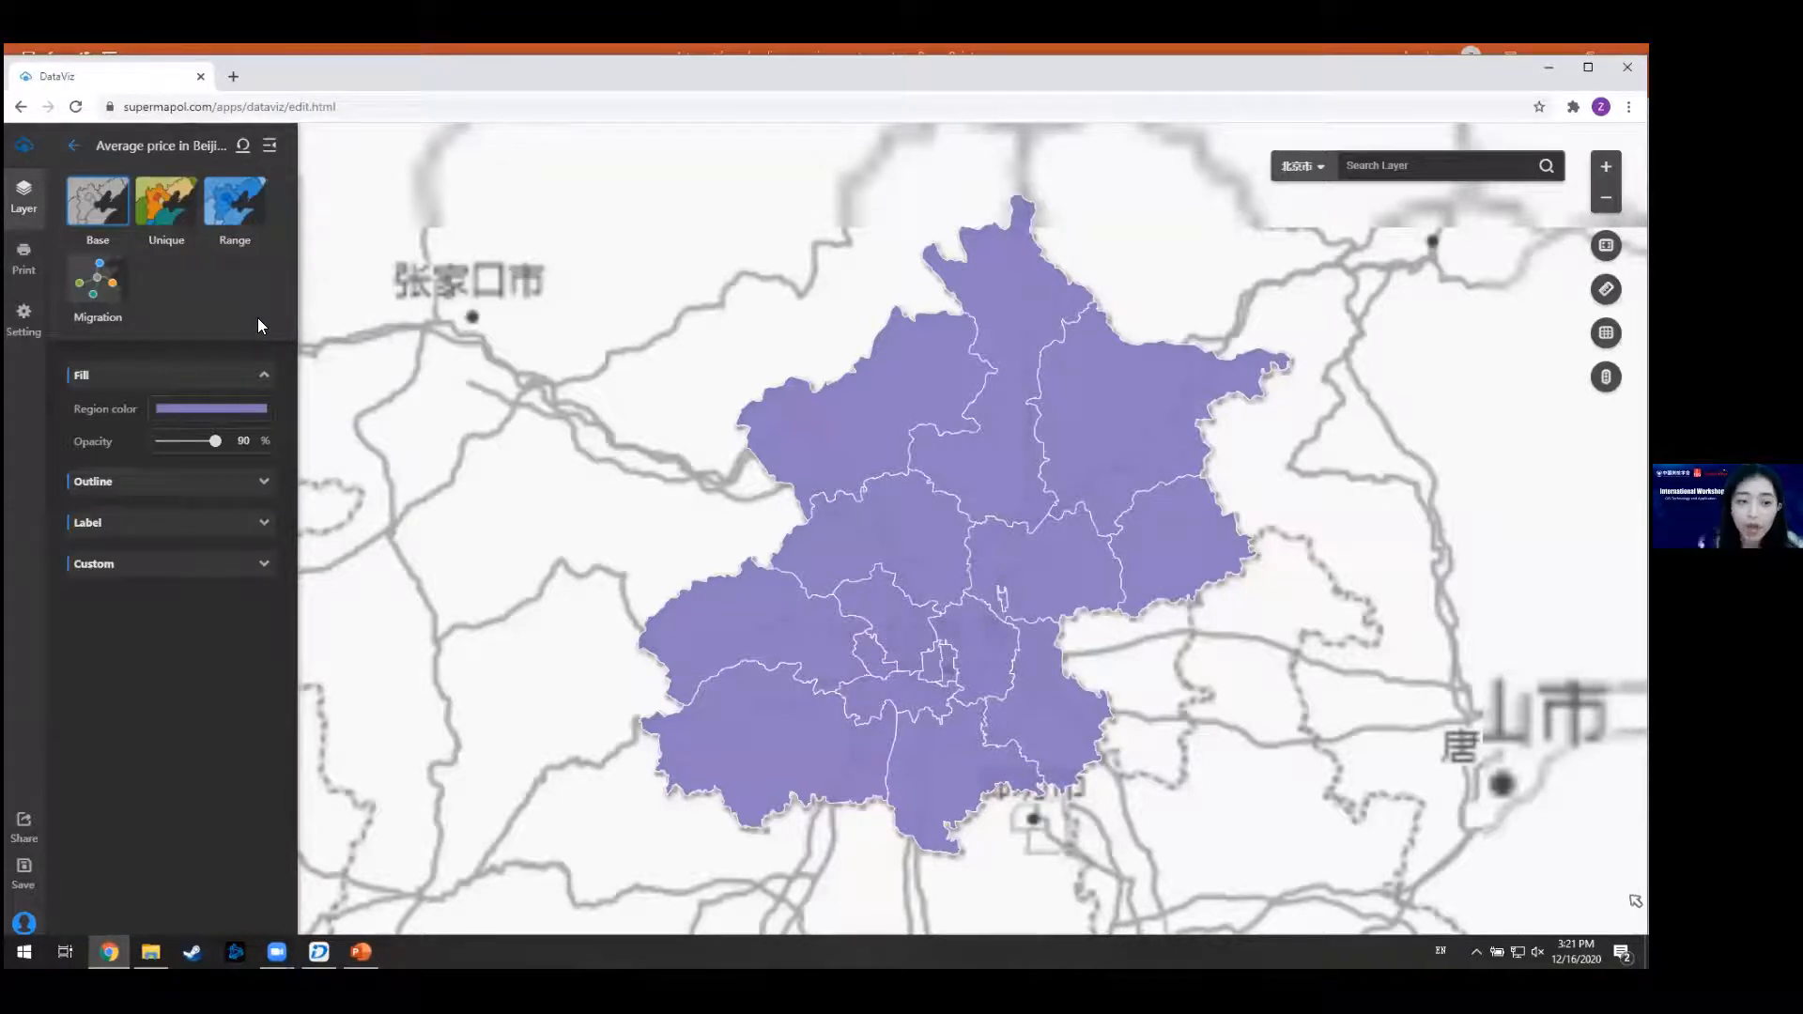
- Apply the Range theme to the Beijing price layer, using average_price as the theme field
left_click(242, 218)
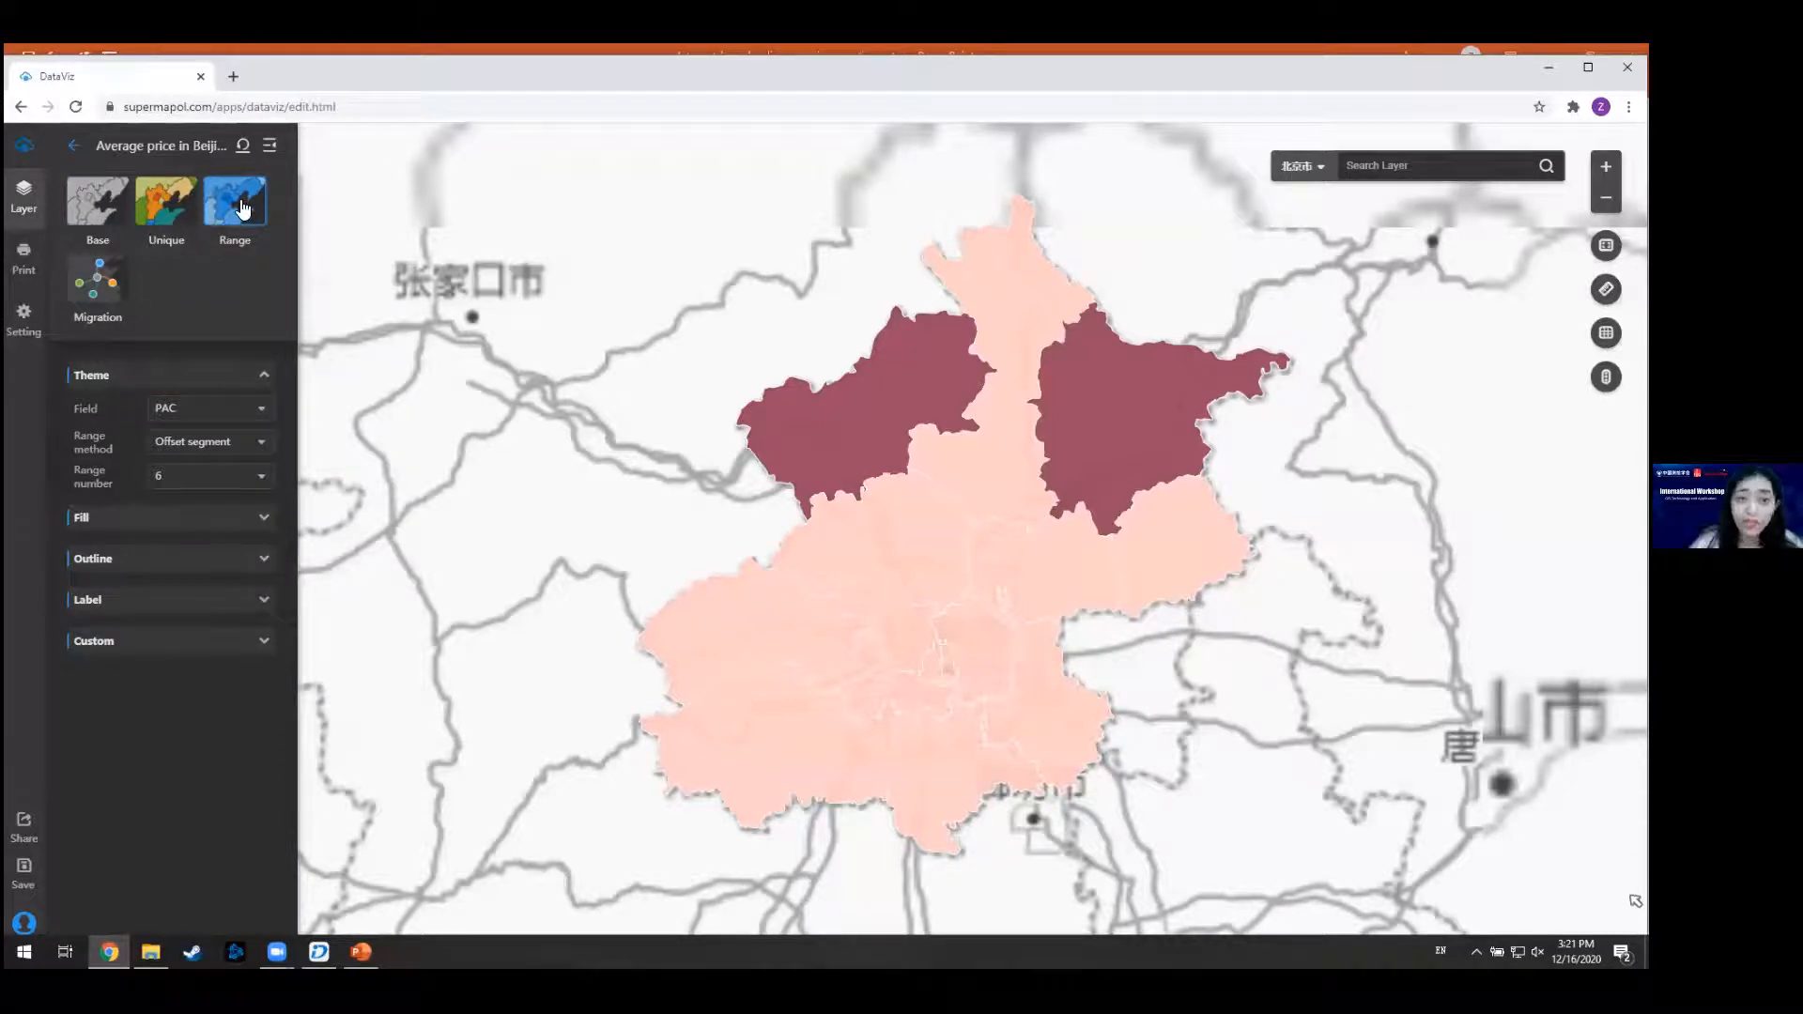
left_click(239, 419)
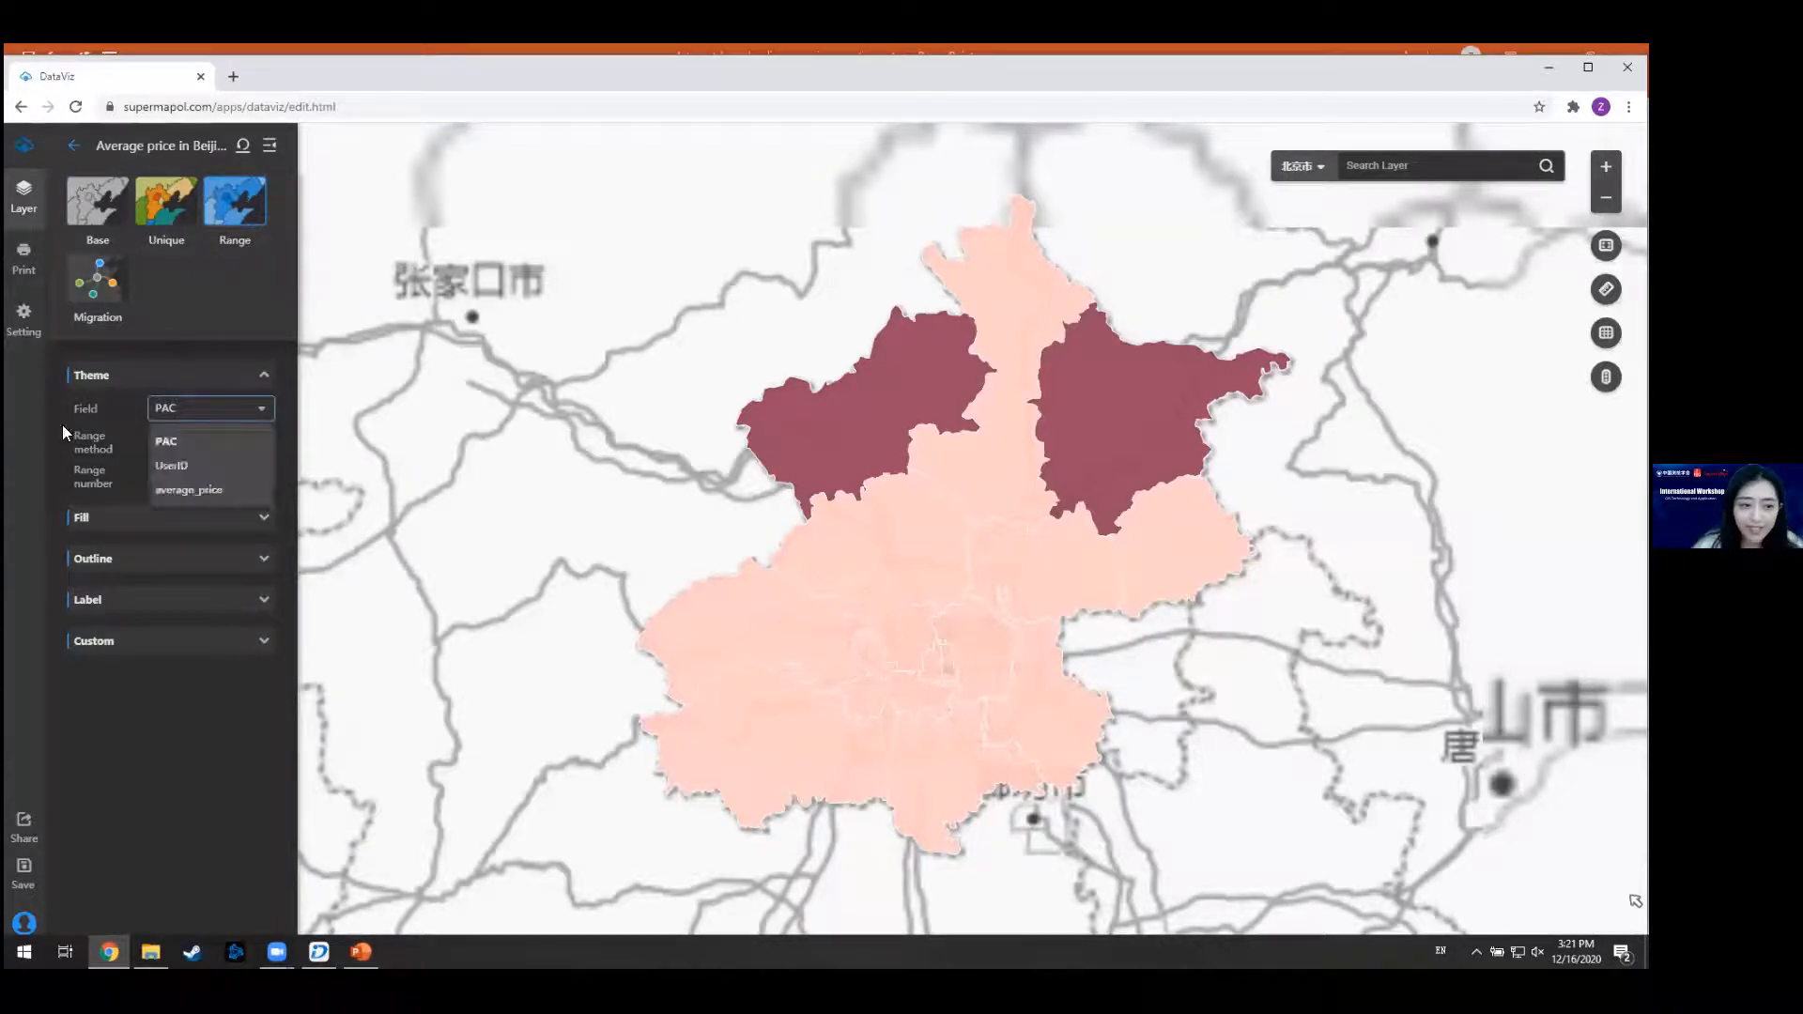
left_click(223, 489)
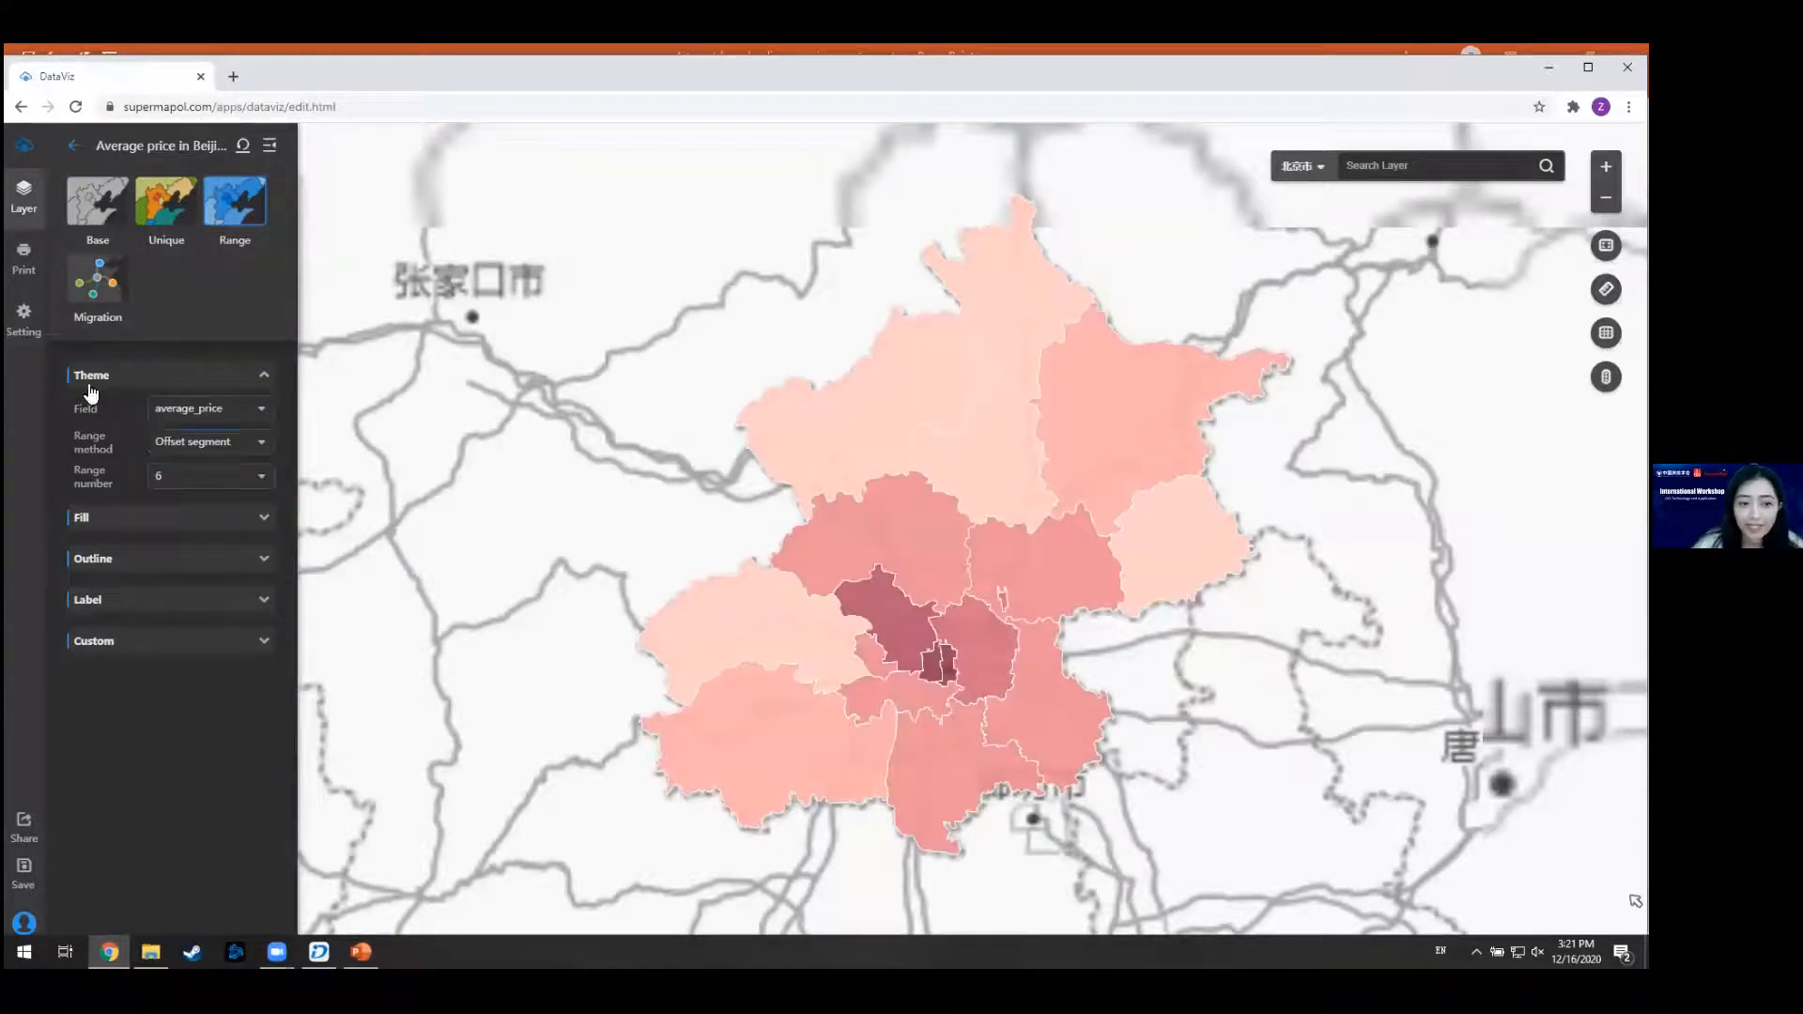
left_click(262, 409)
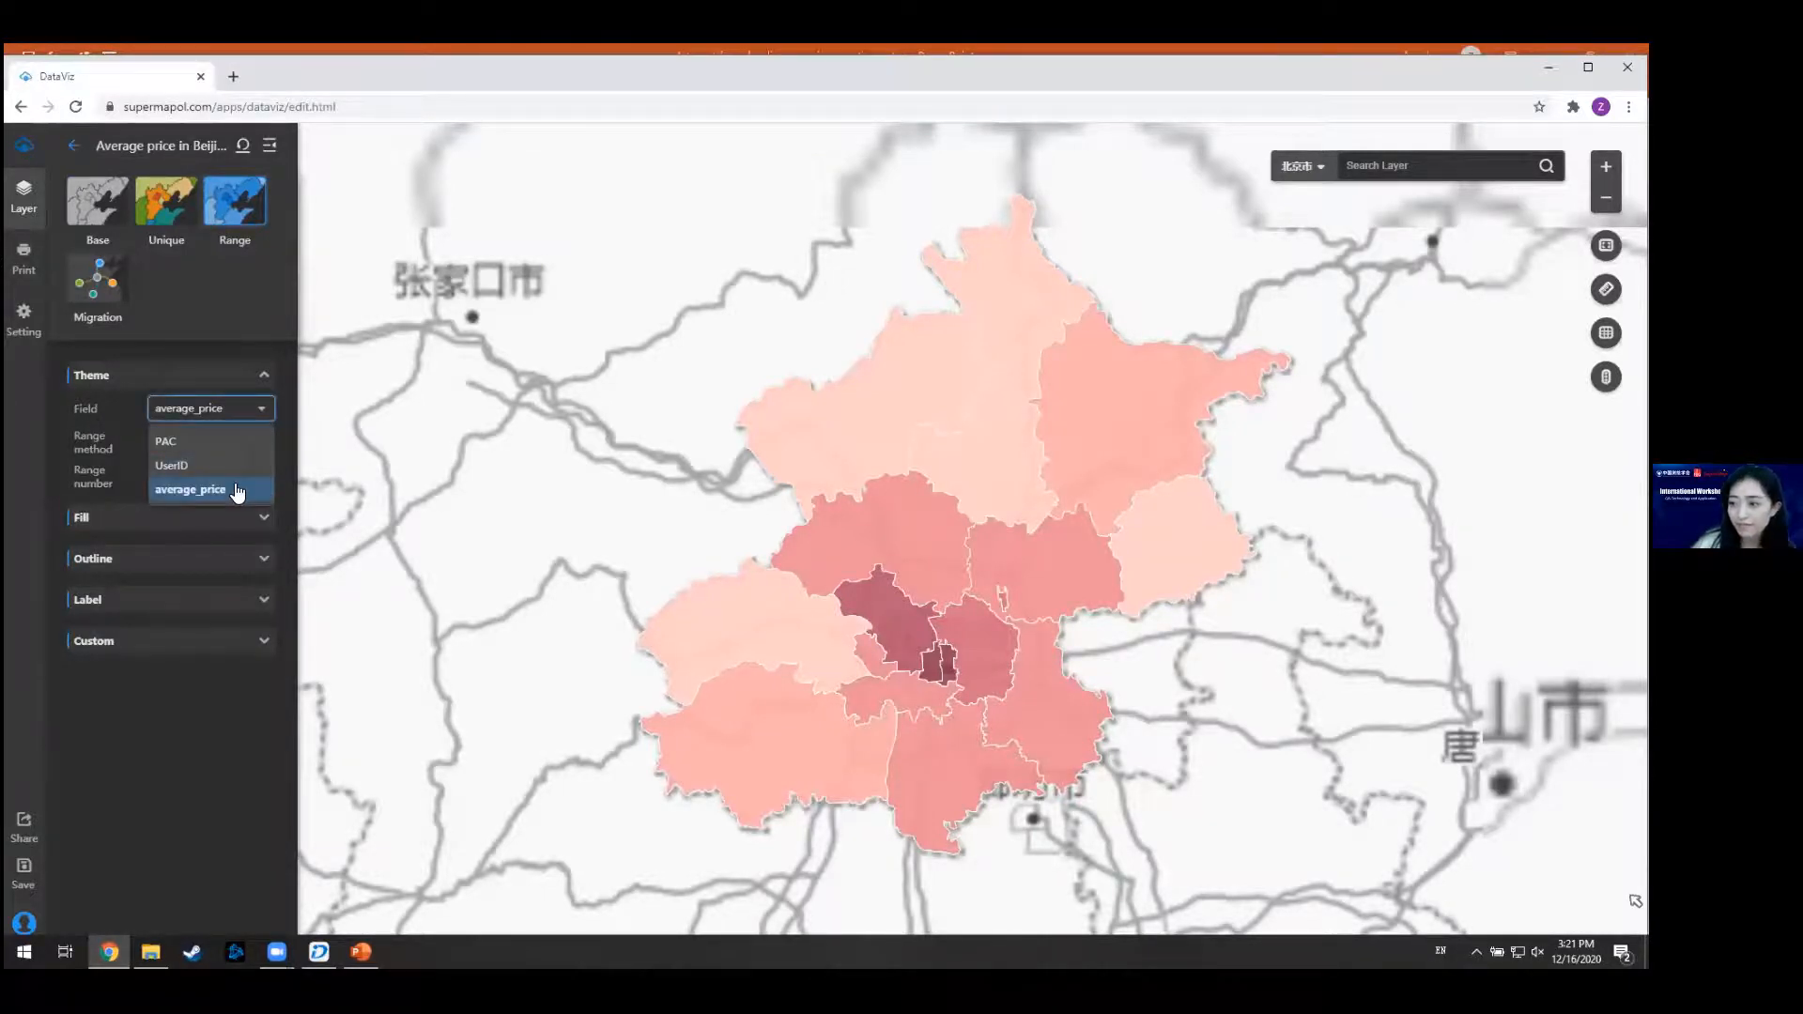
left_click(236, 490)
- Set the Beijing price layer's fill region color to the white-to-orange-to-dark-red color ramp
left_click_drag(900, 631, 904, 616)
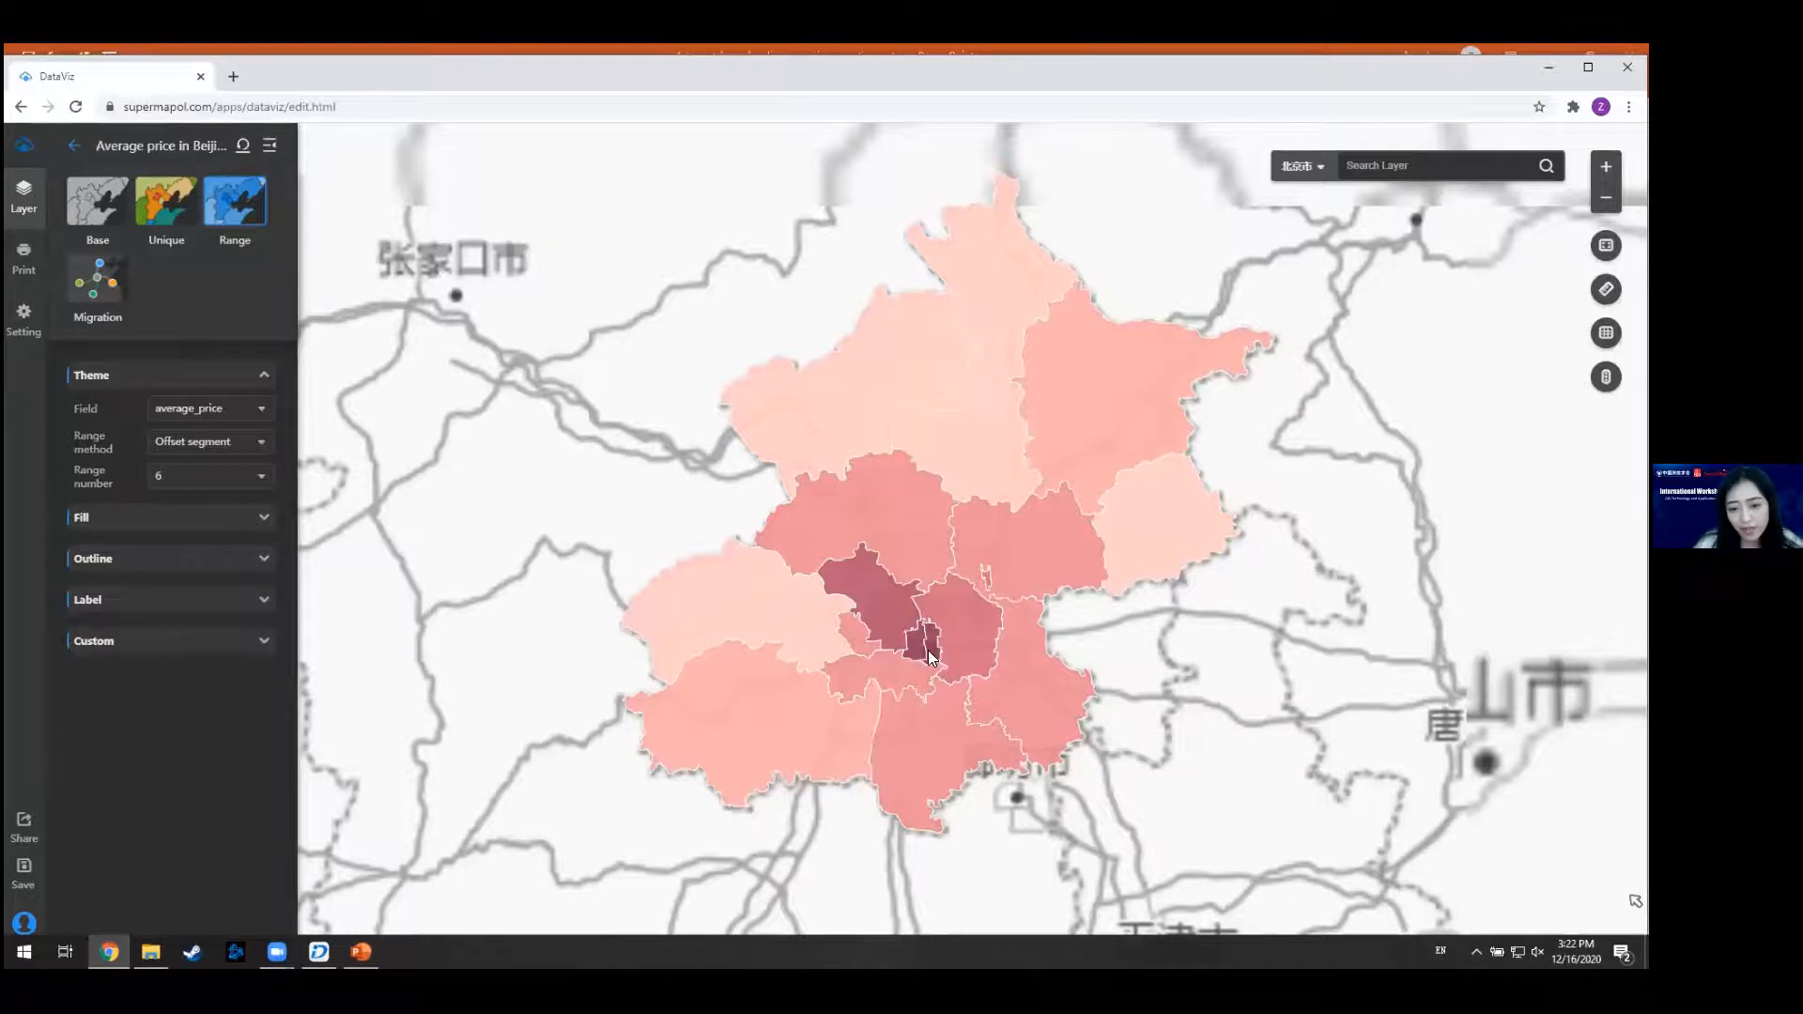
scroll(972, 656, "up", 1)
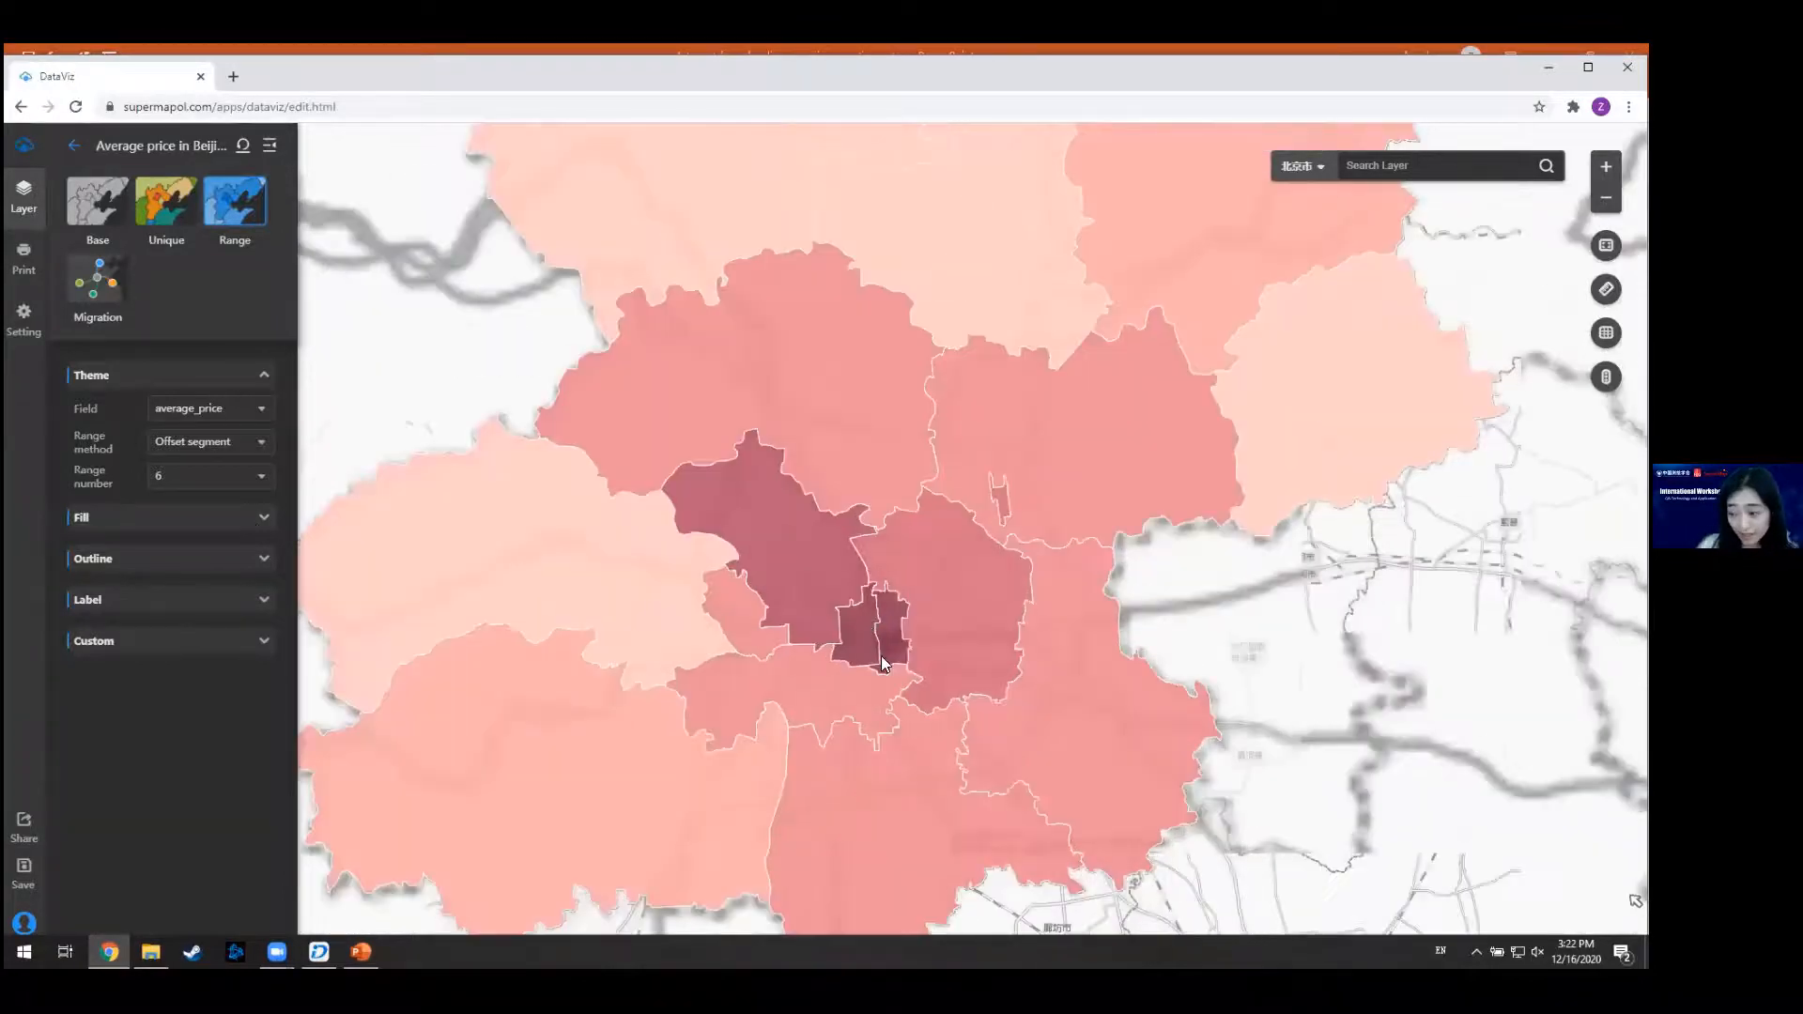
scroll(879, 652, "down", 1)
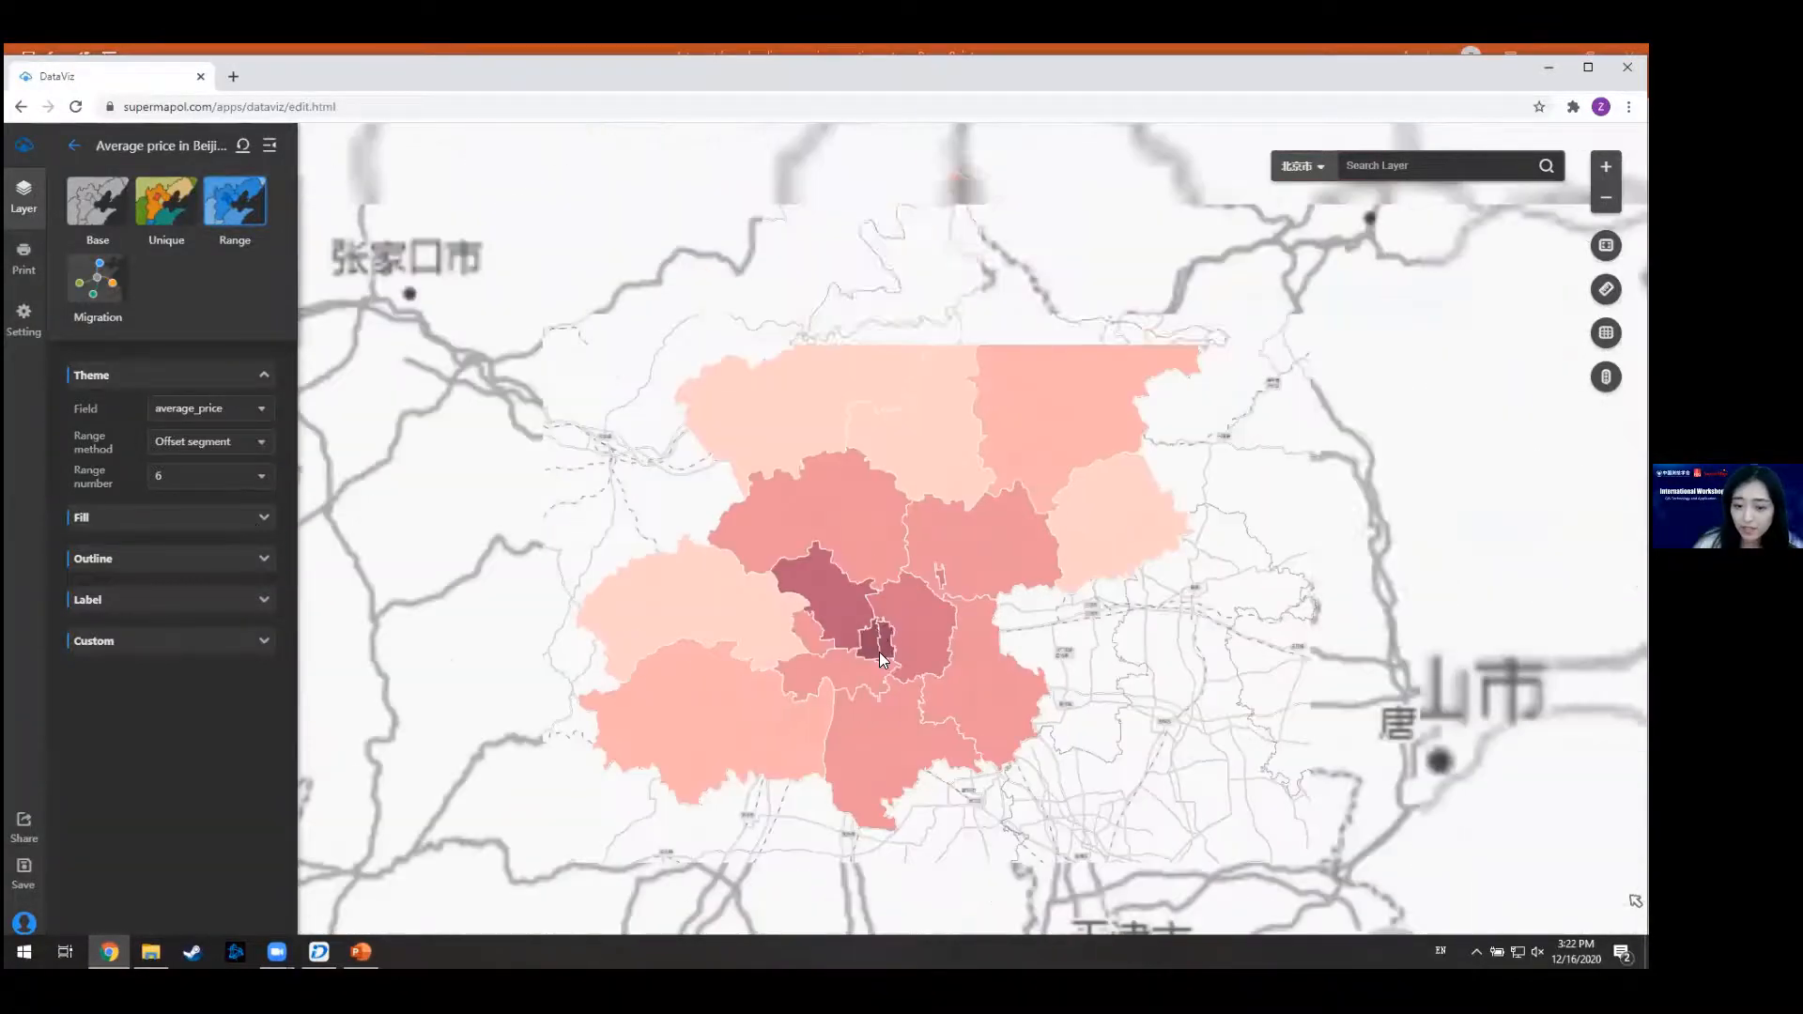
left_click_drag(880, 638, 884, 656)
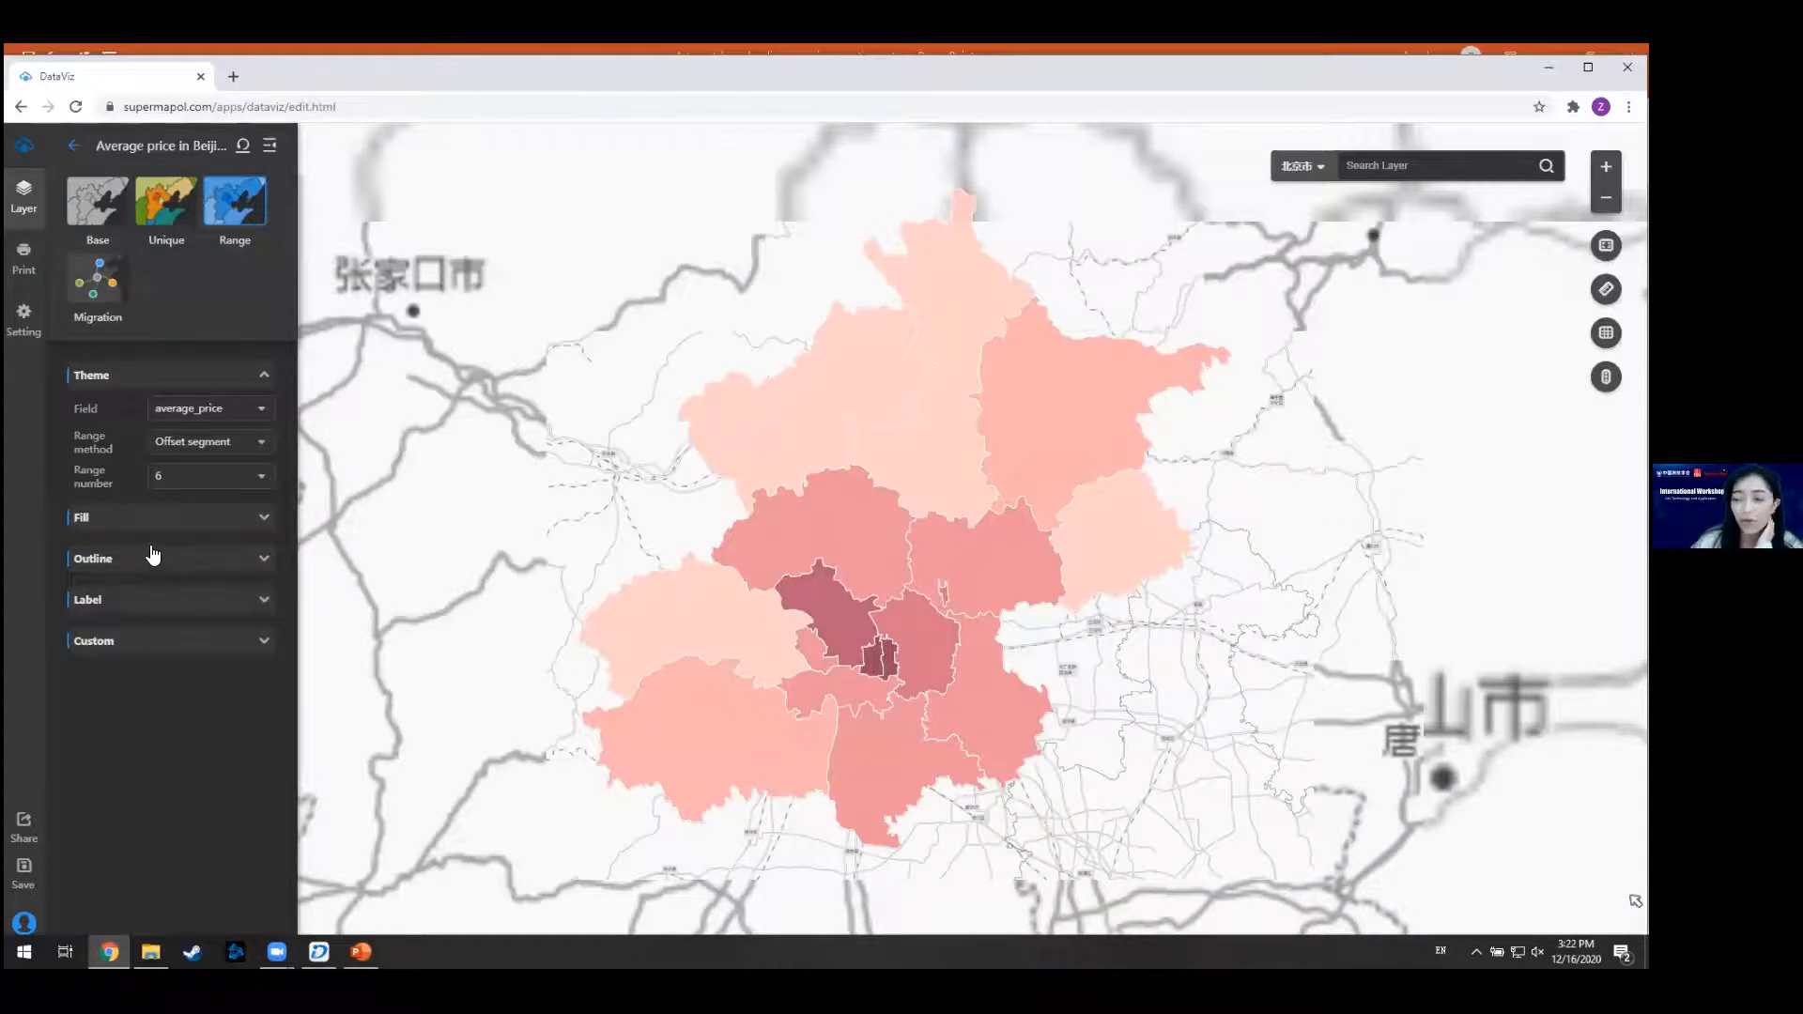
left_click(187, 532)
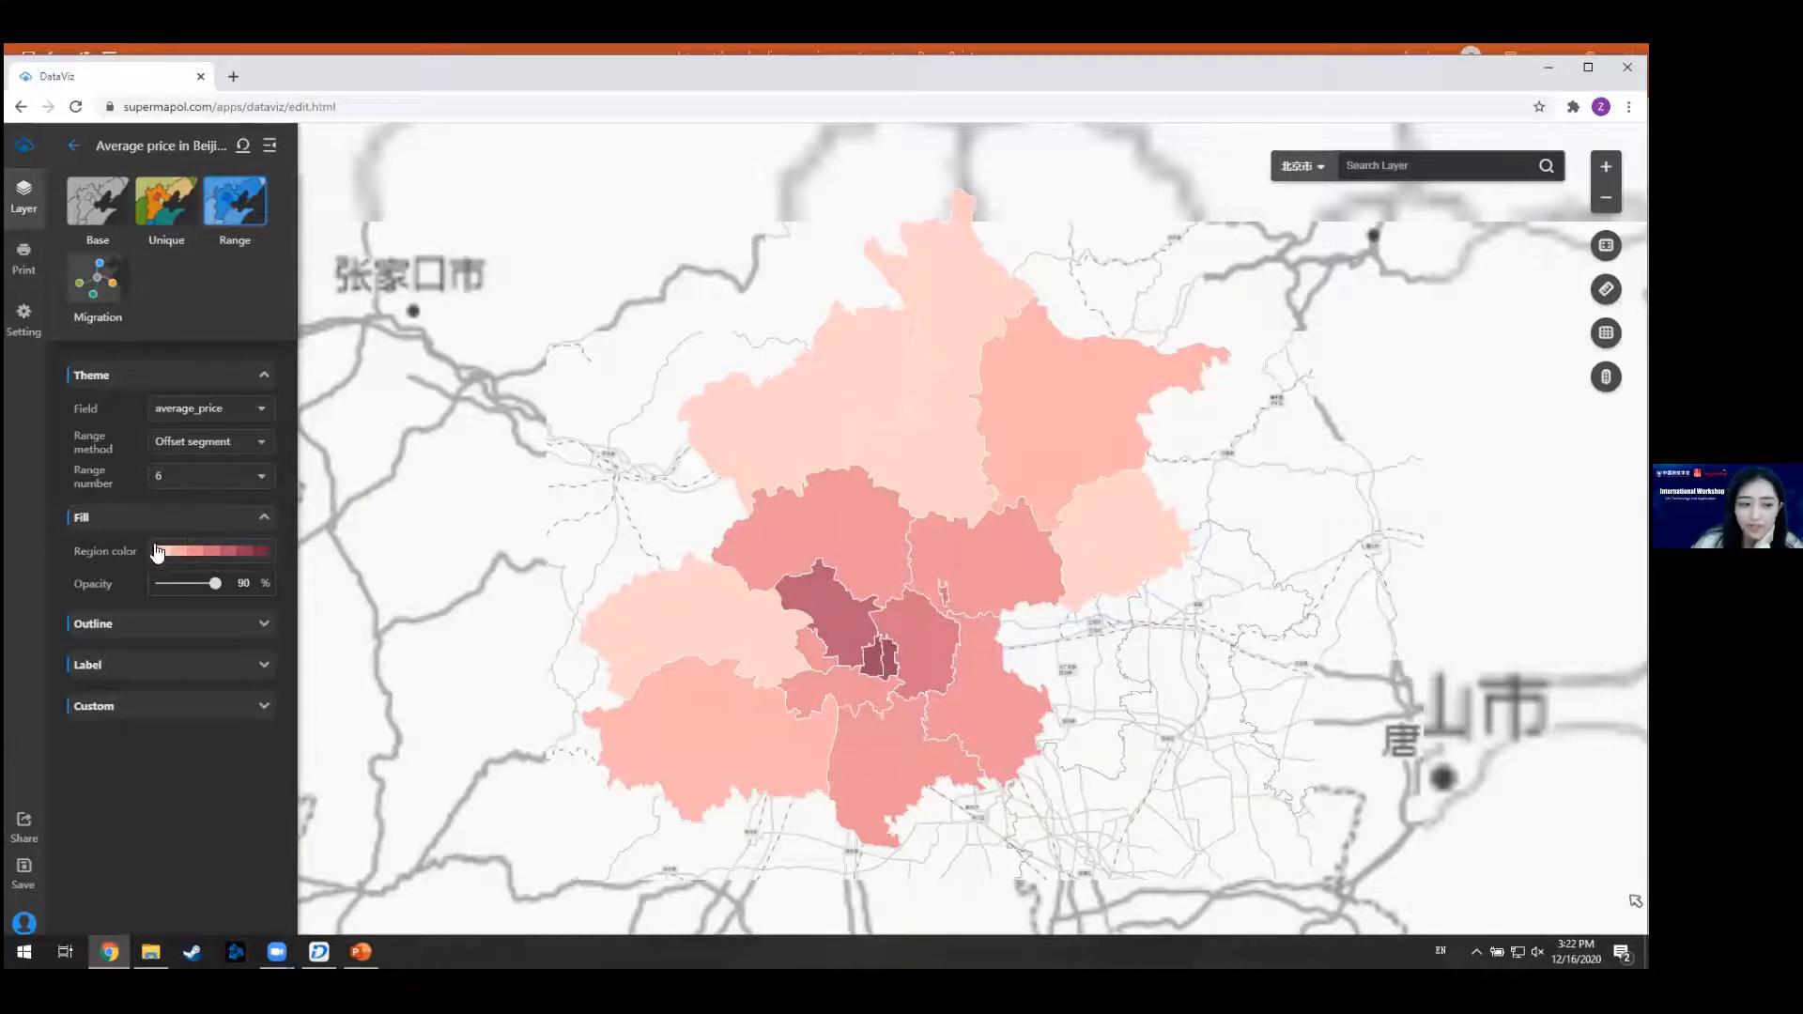
left_click(259, 551)
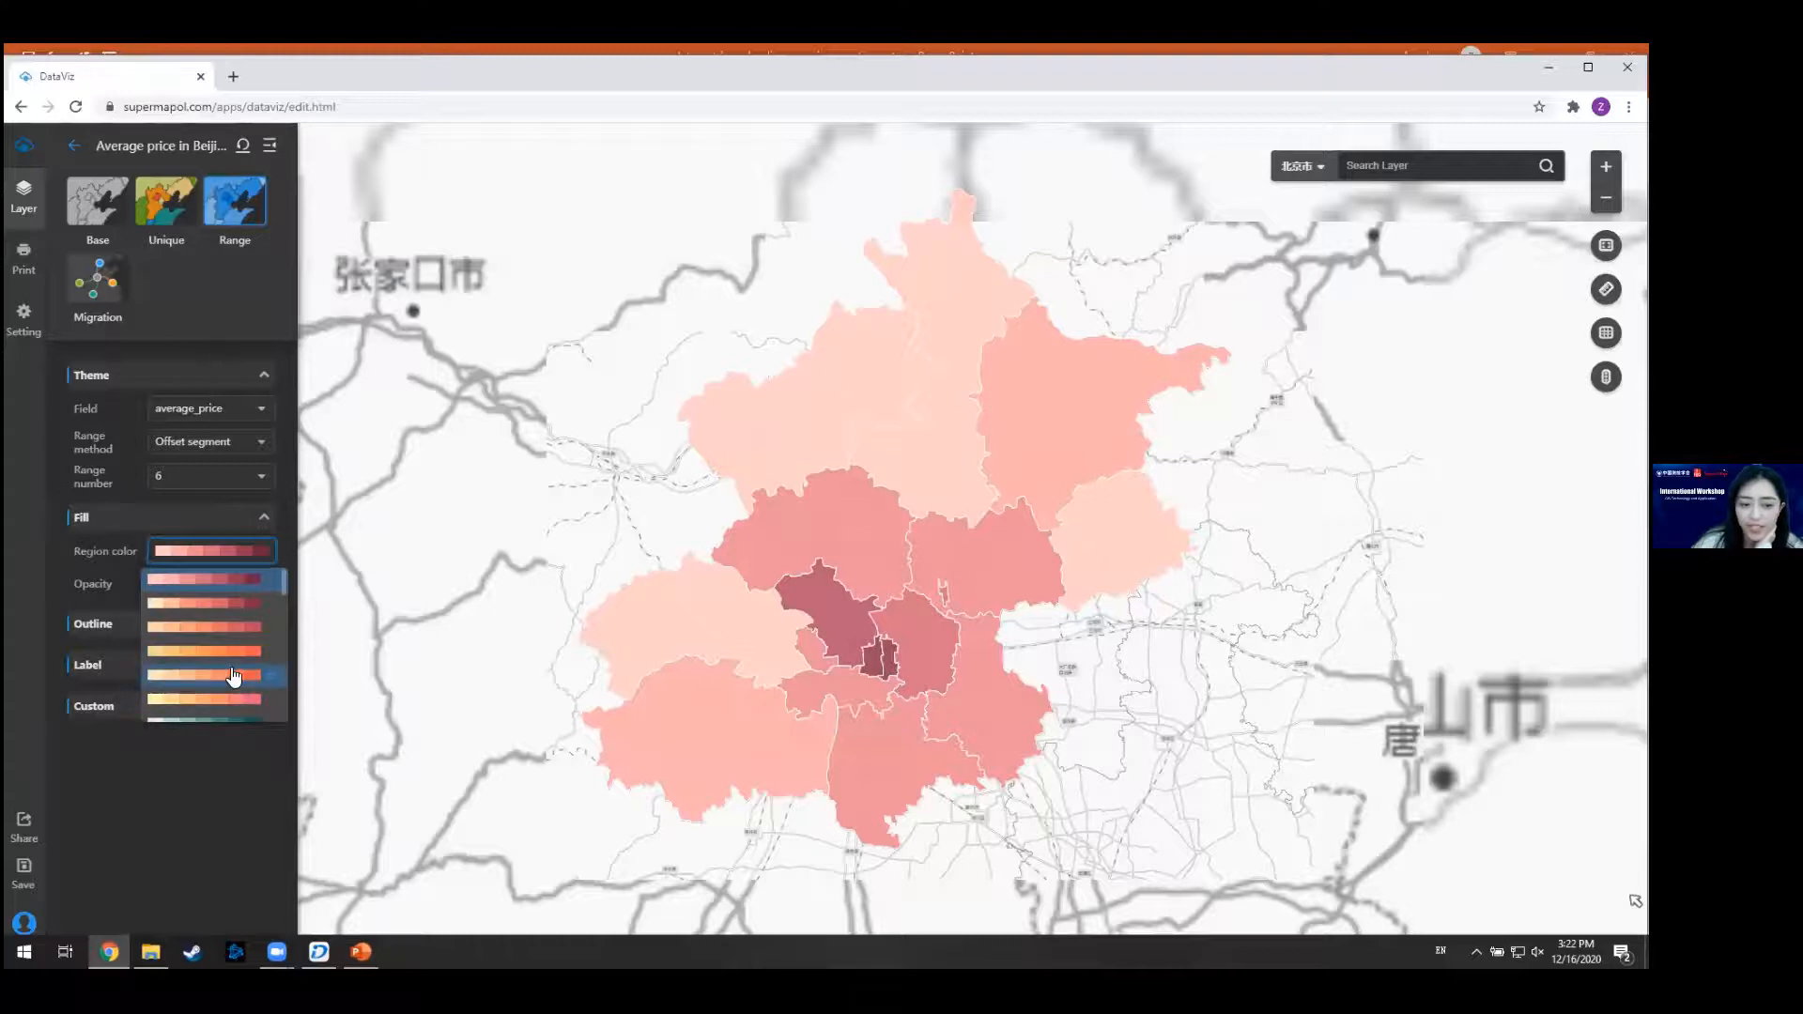
scroll(233, 676, "down", 2)
scroll(234, 676, "down", 3)
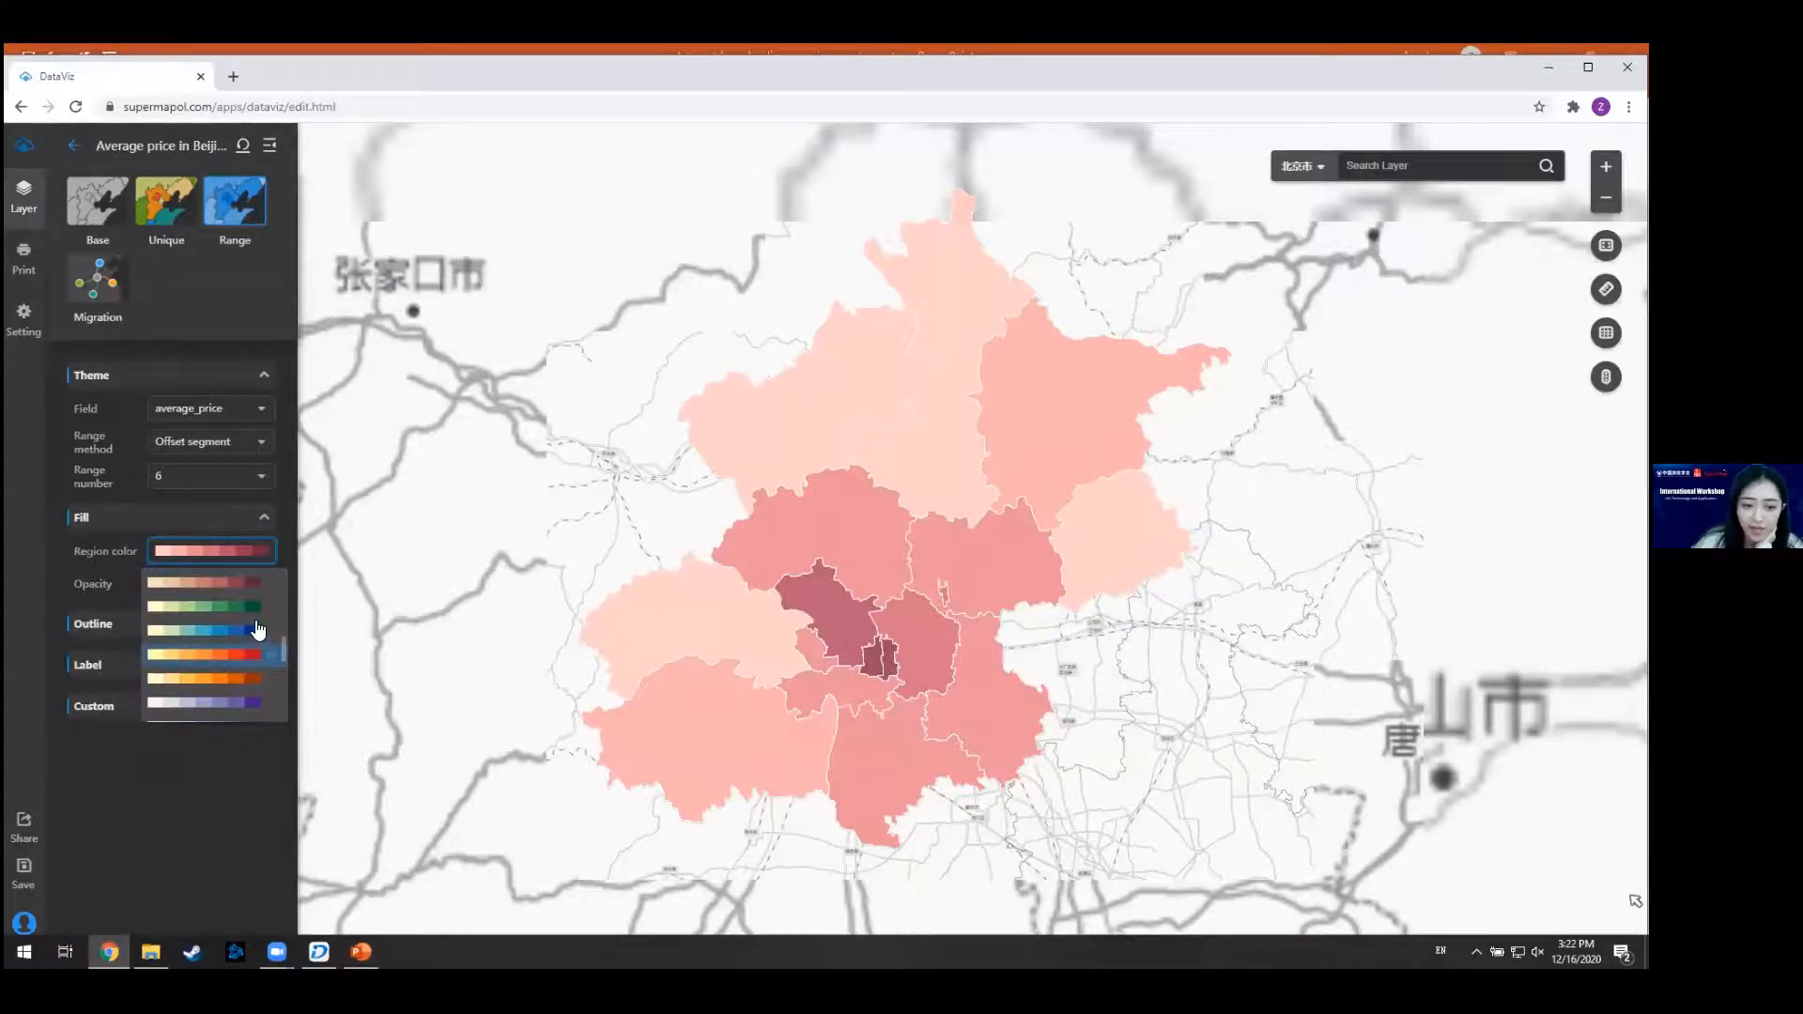
scroll(258, 607, "down", 1)
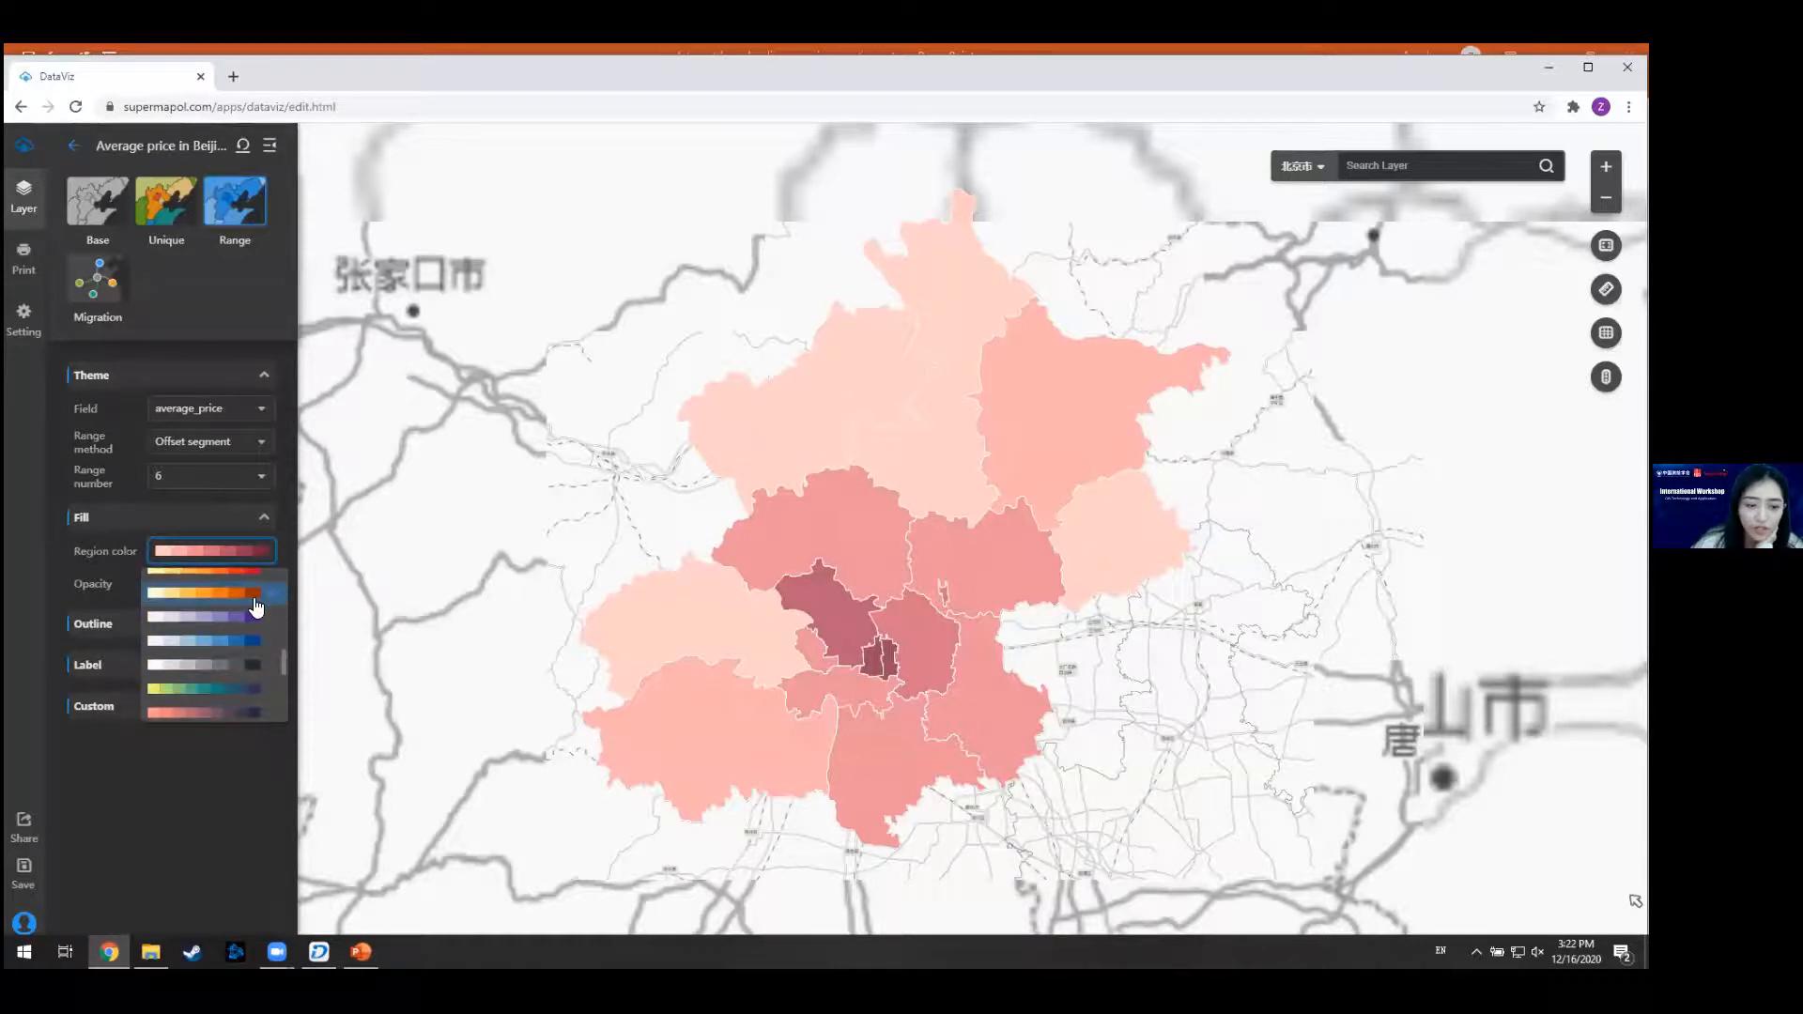
scroll(260, 648, "down", 2)
scroll(260, 691, "down", 2)
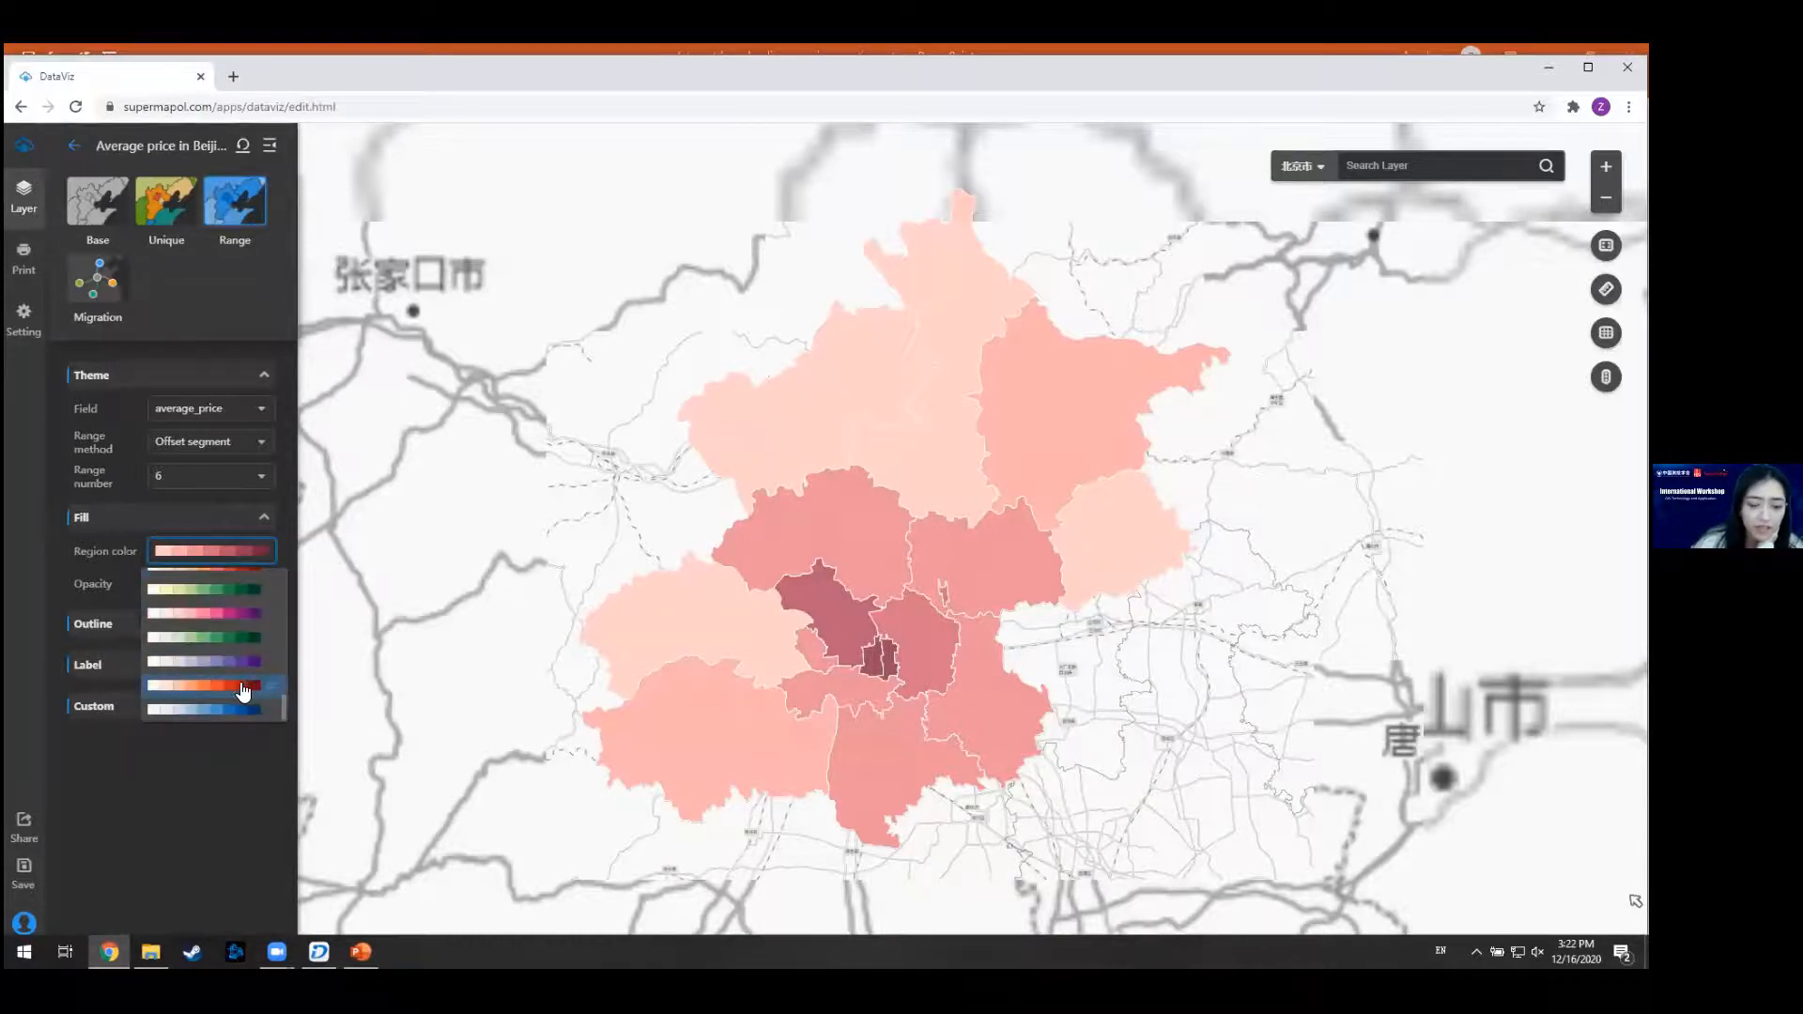
left_click(244, 687)
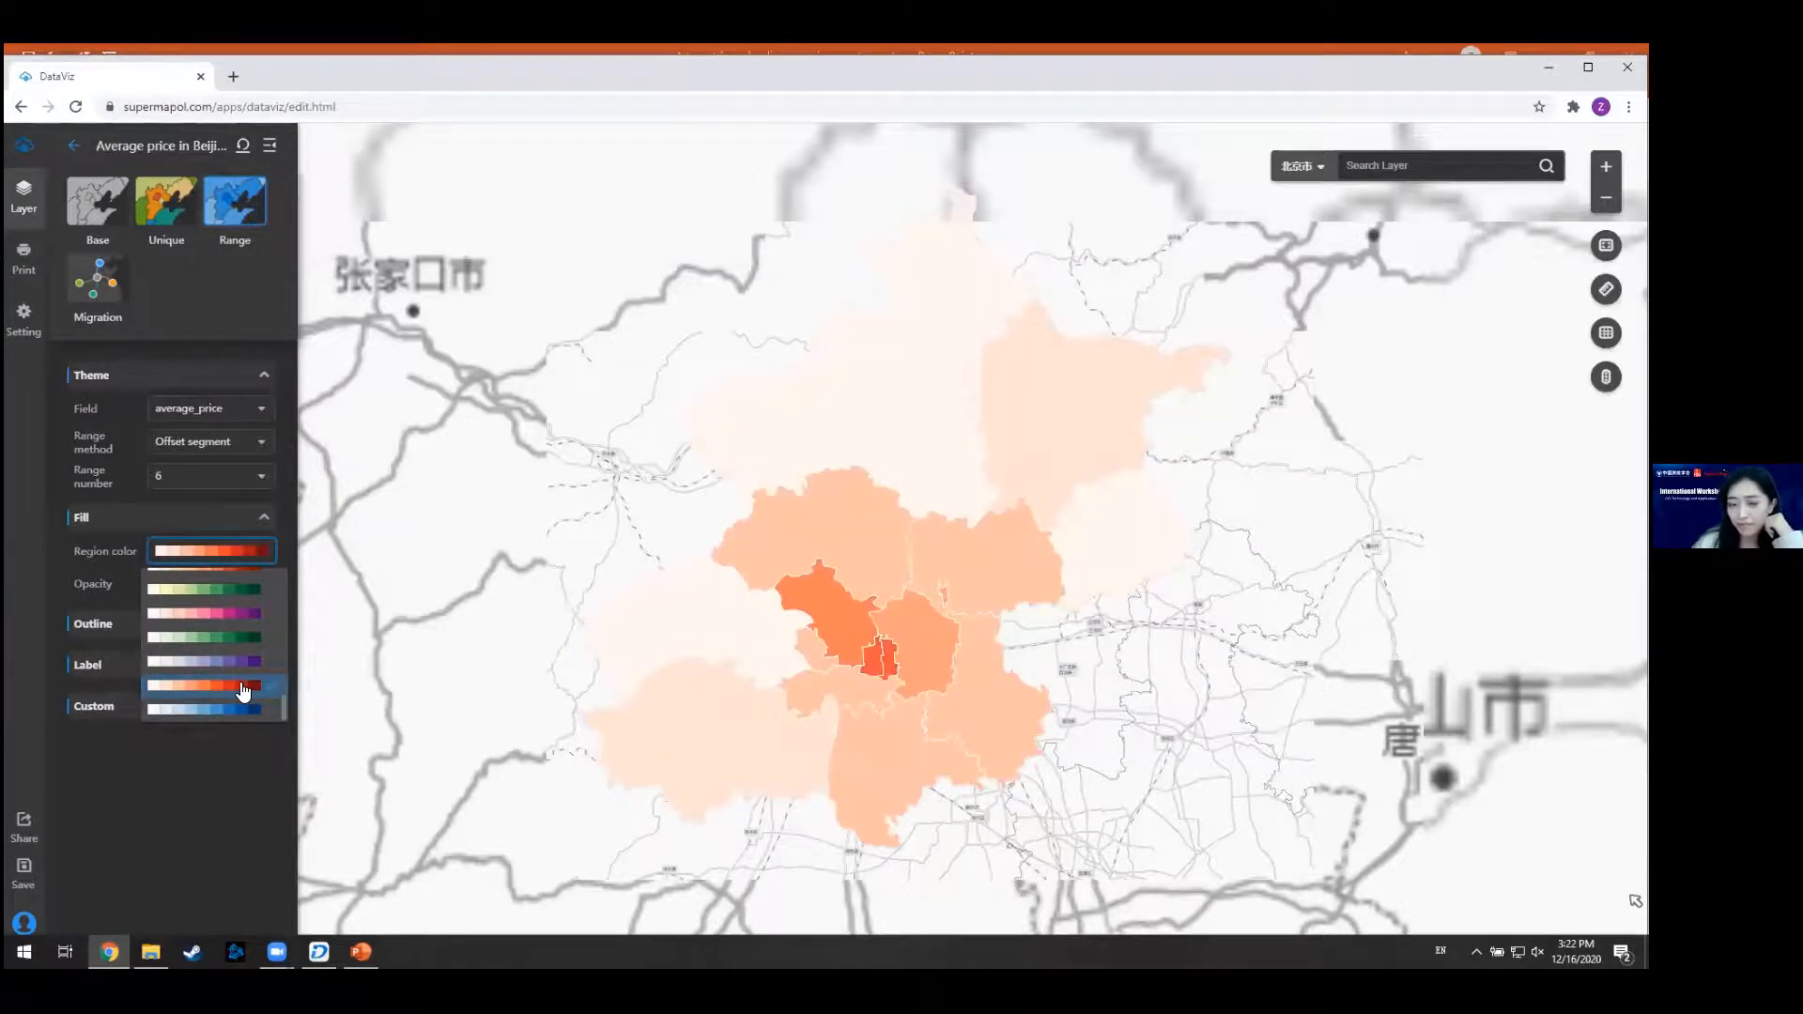
left_click(208, 804)
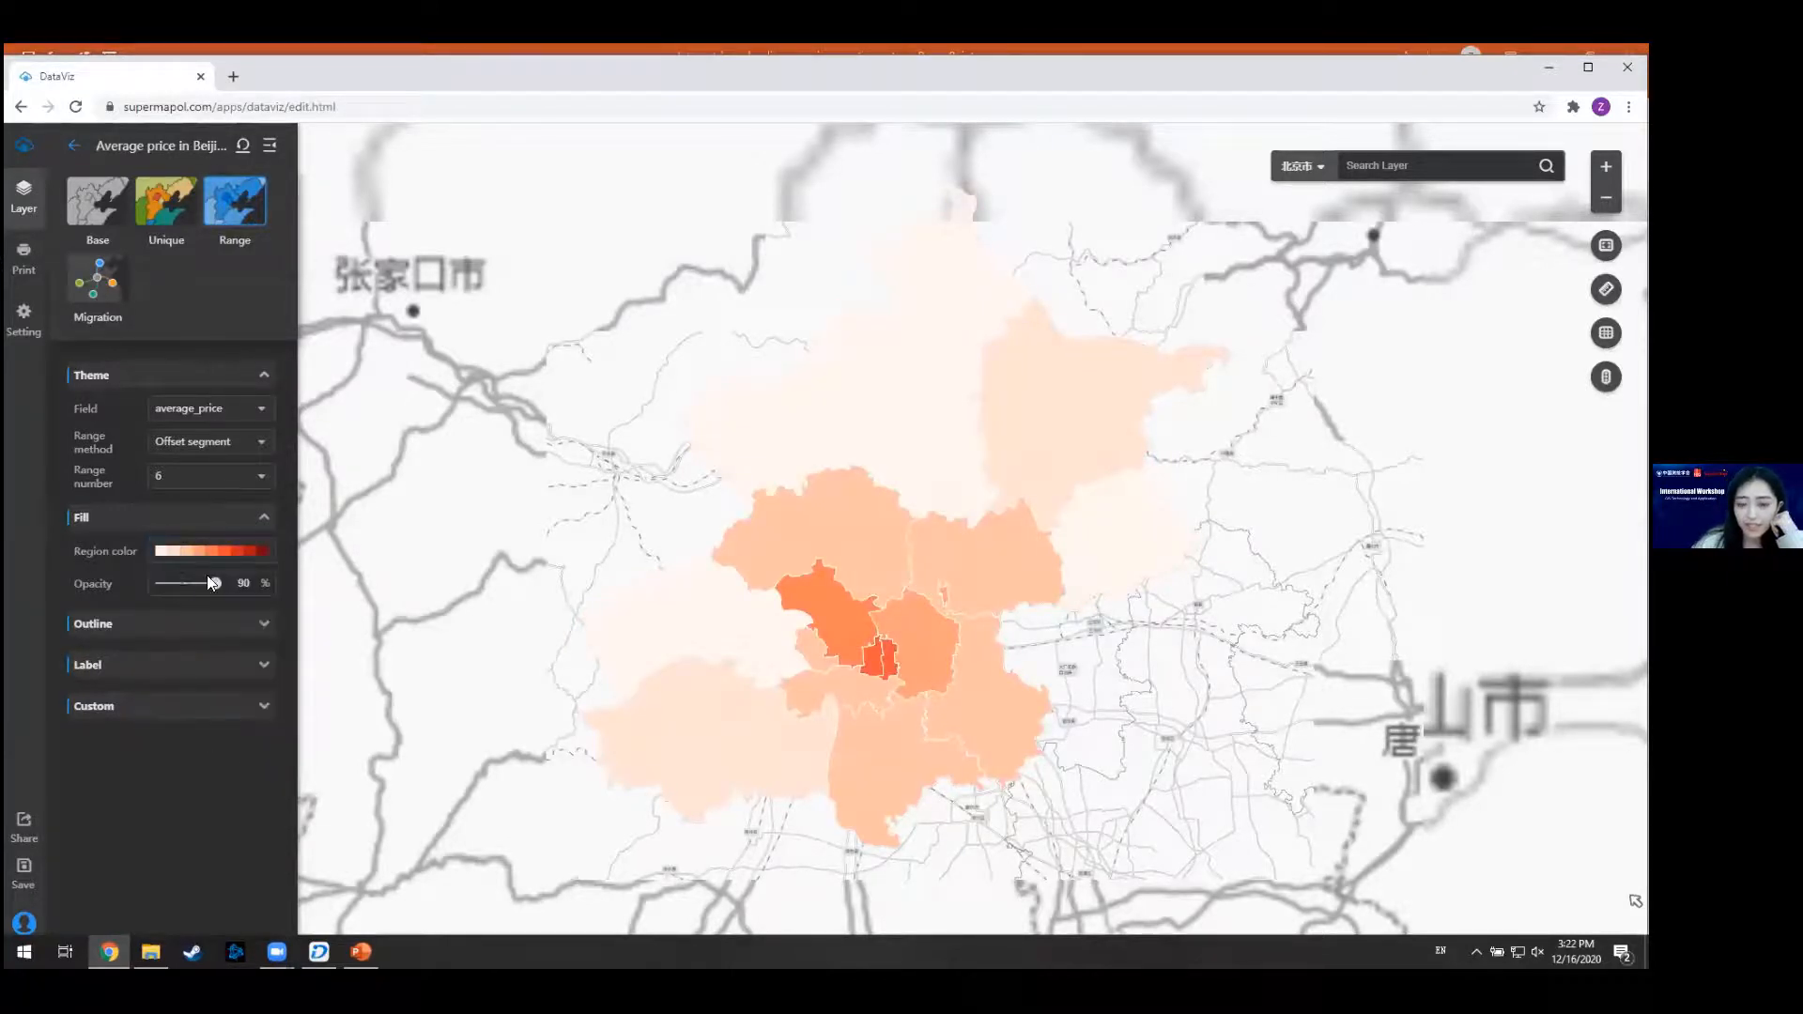
scroll(839, 620, "up", 1)
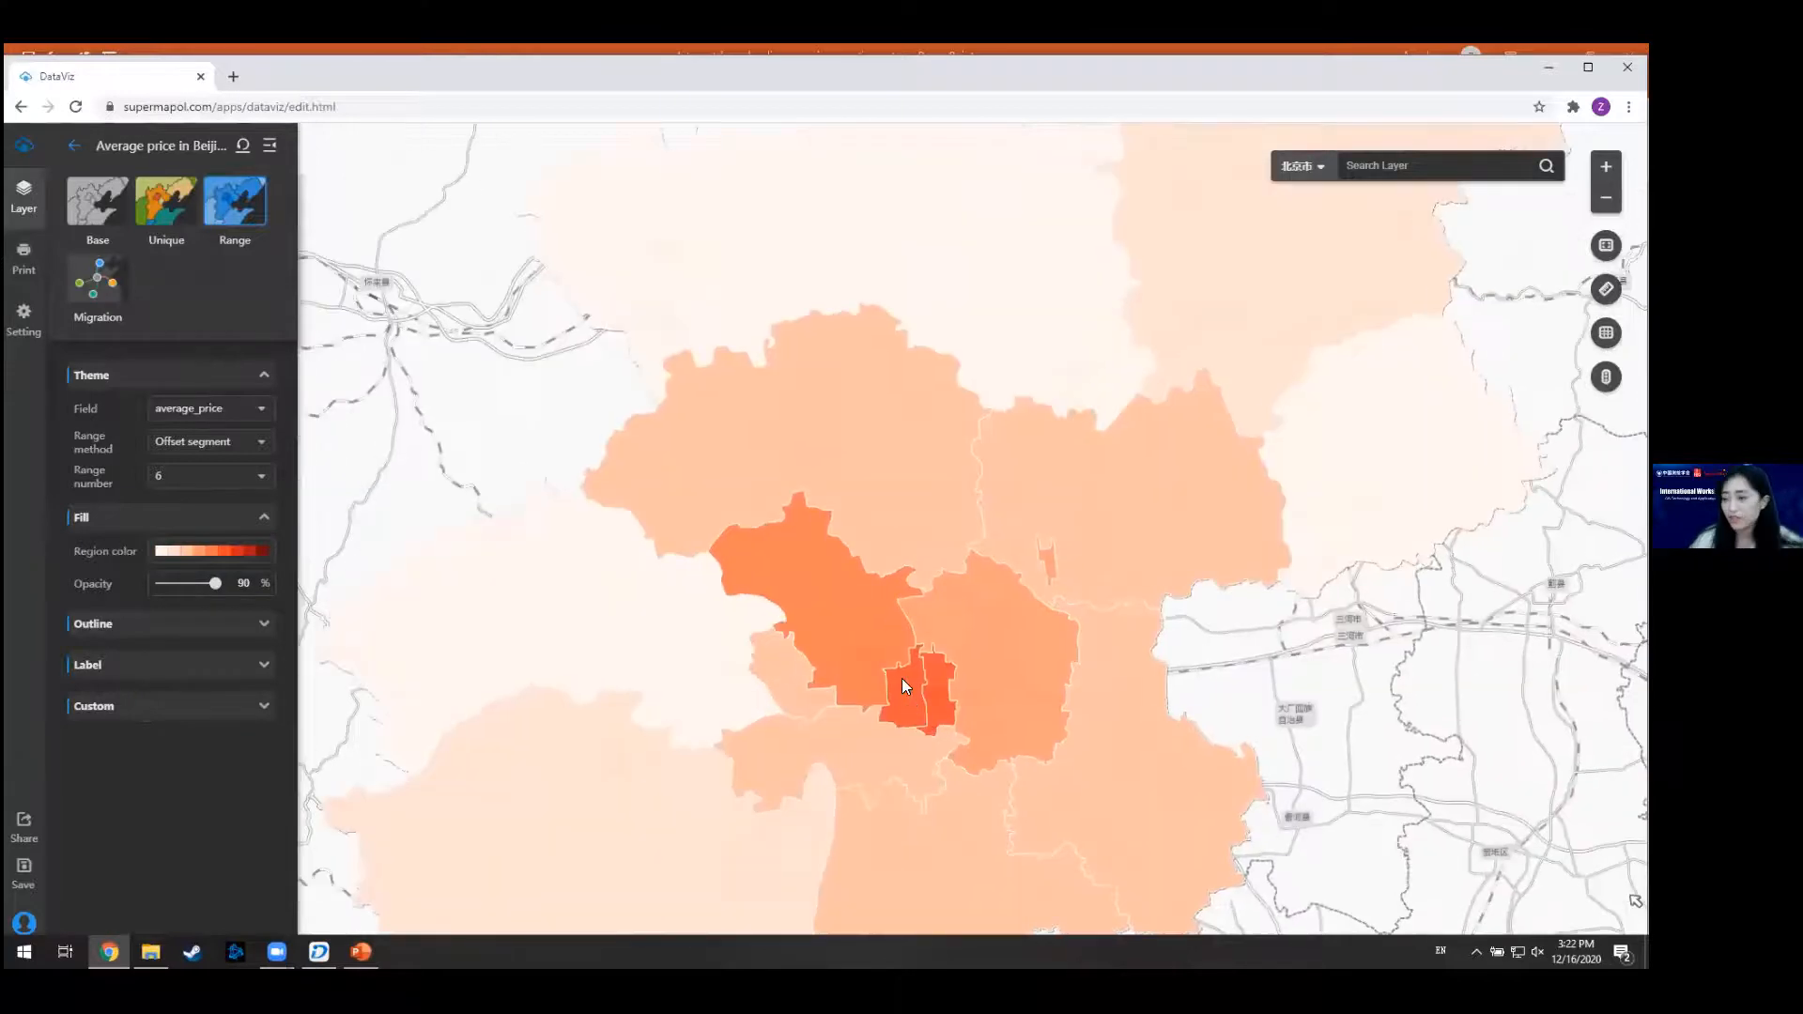
scroll(930, 704, "down", 1)
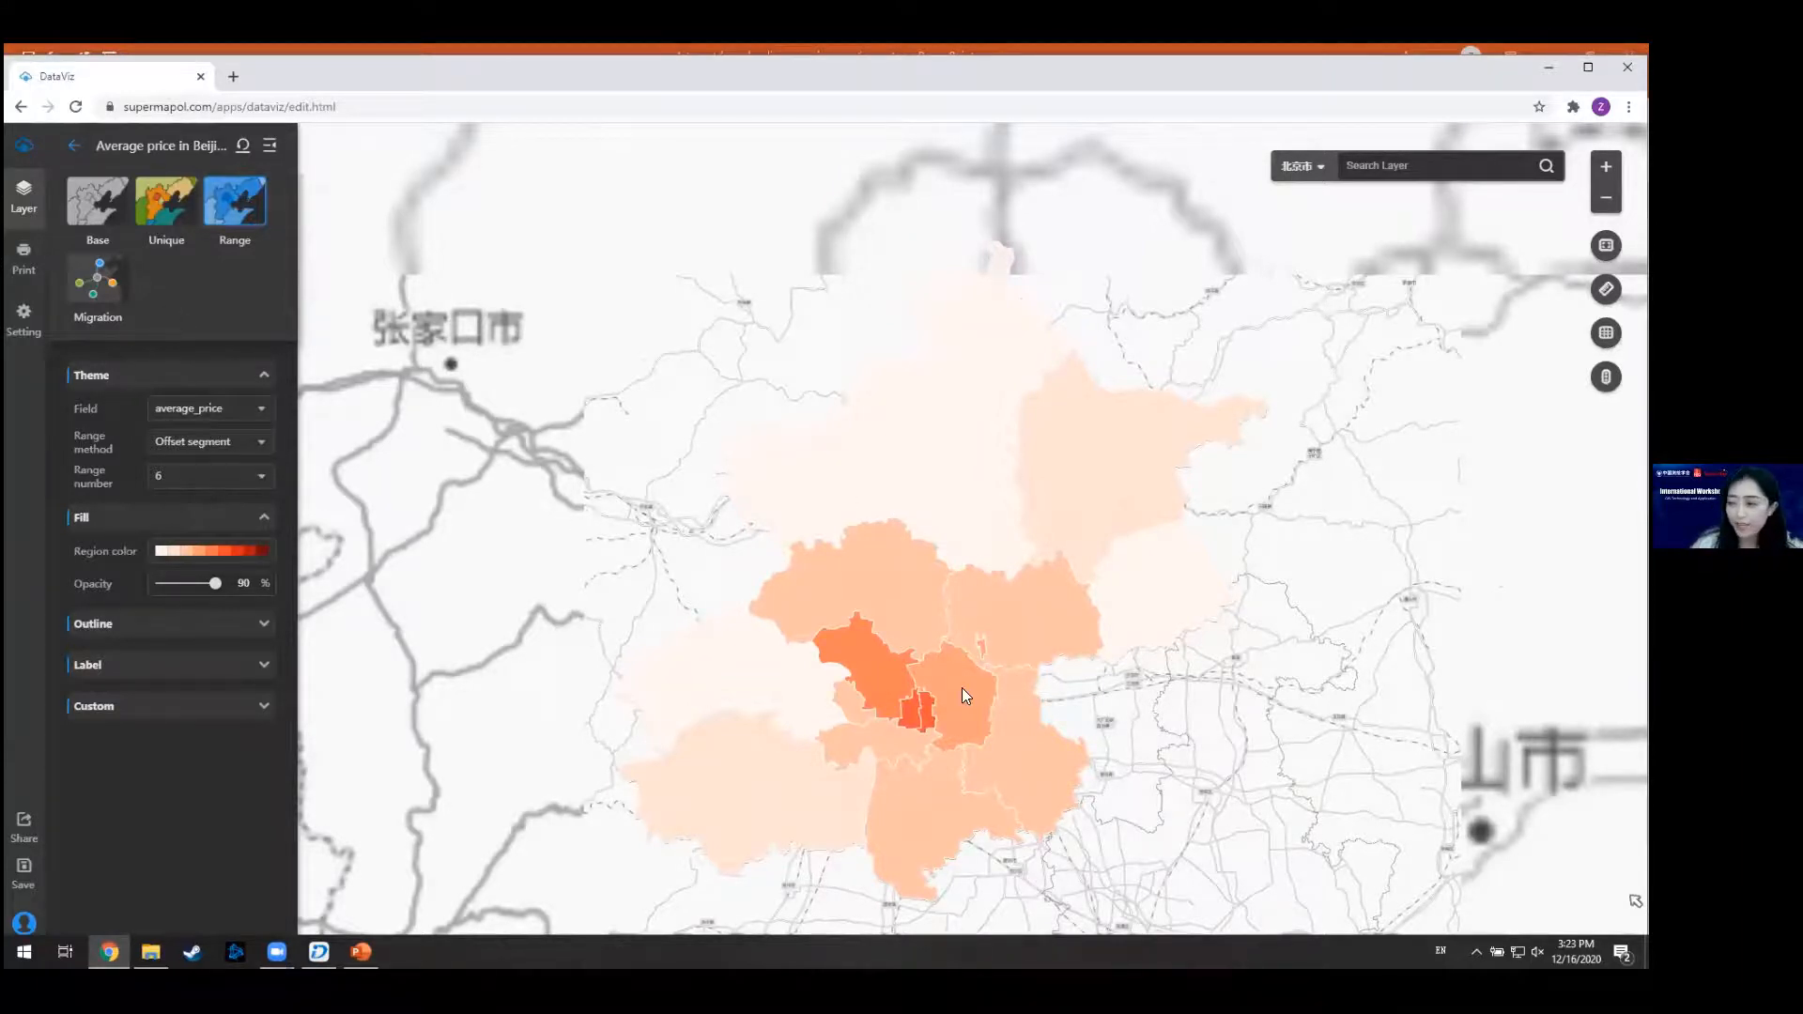
left_click_drag(962, 688, 983, 682)
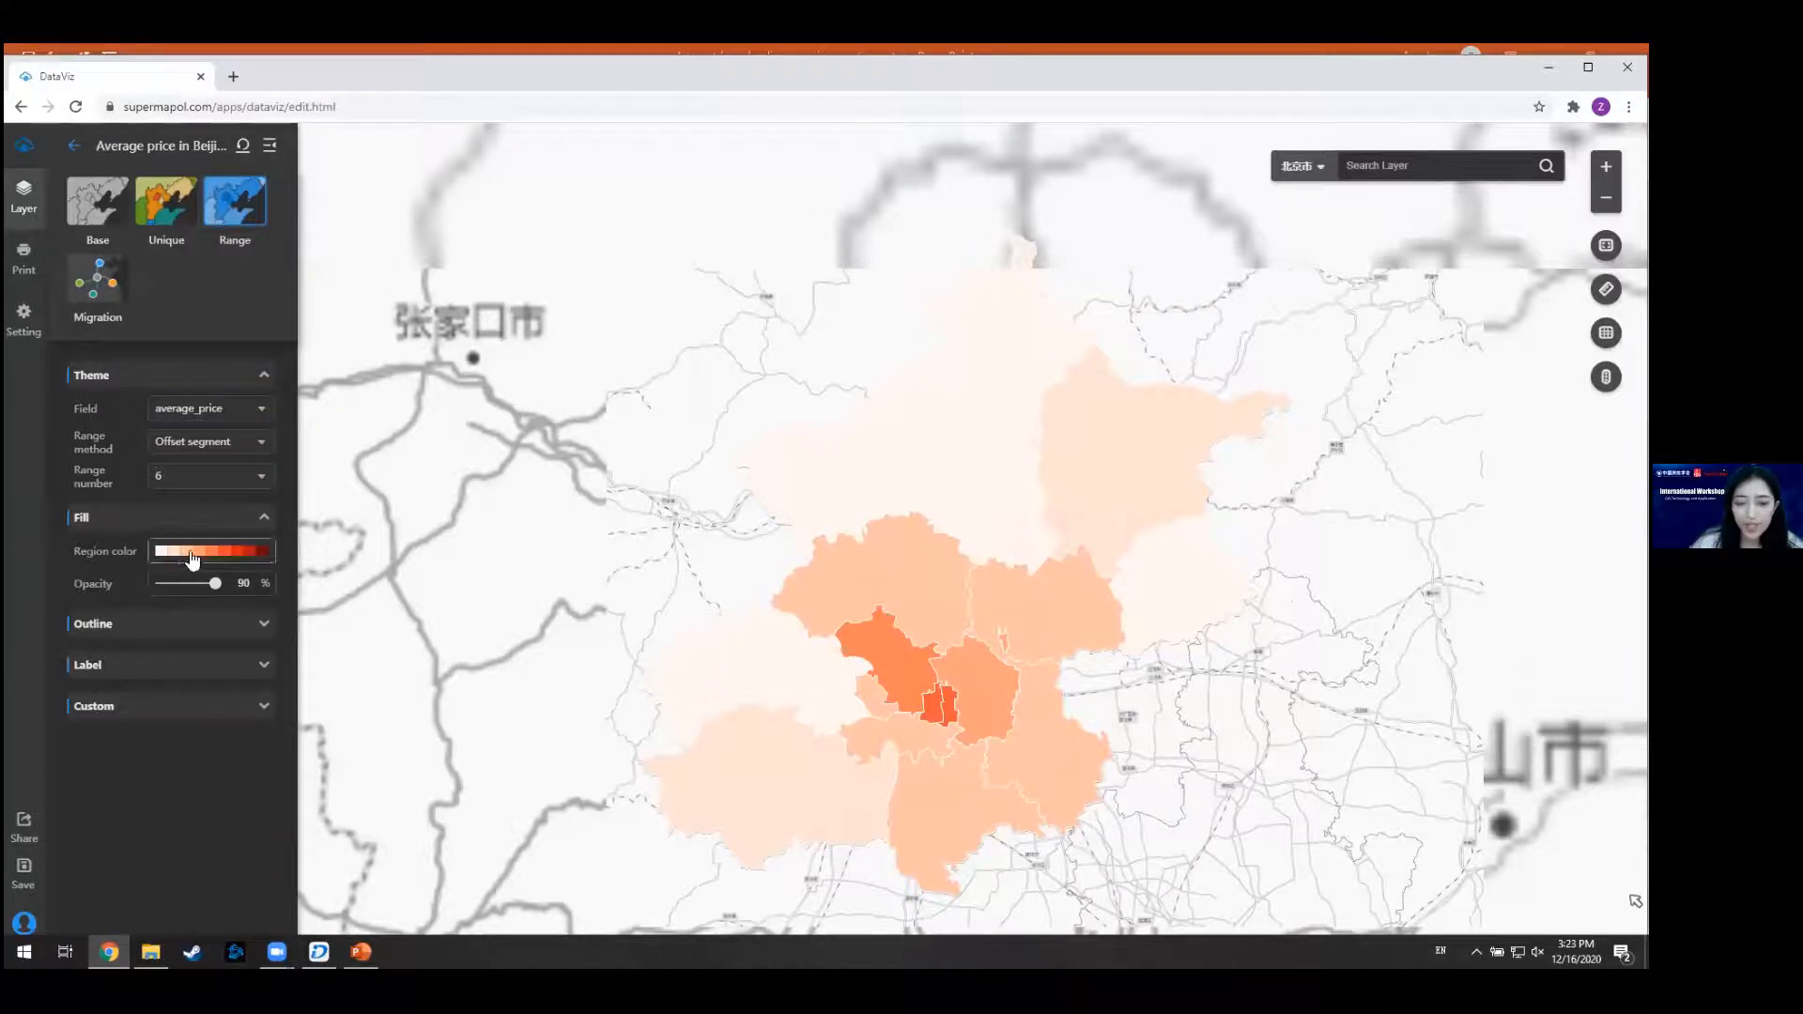
left_click(250, 552)
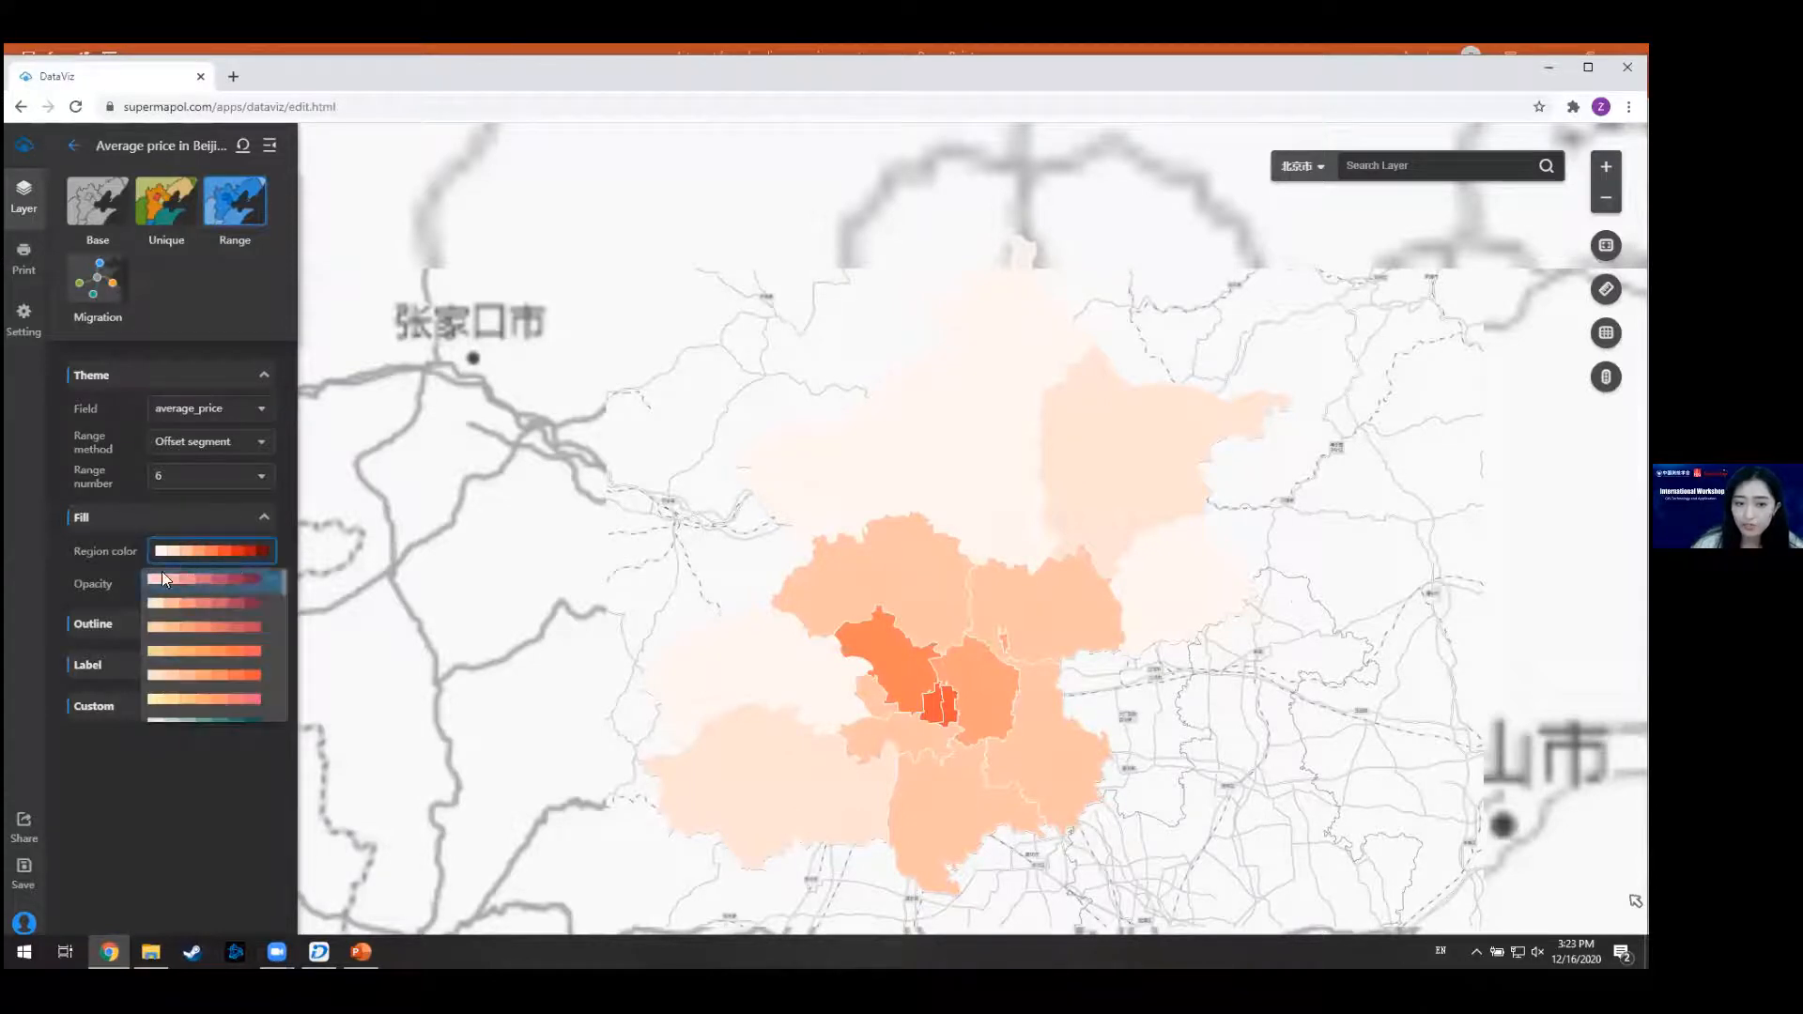
left_click(49, 561)
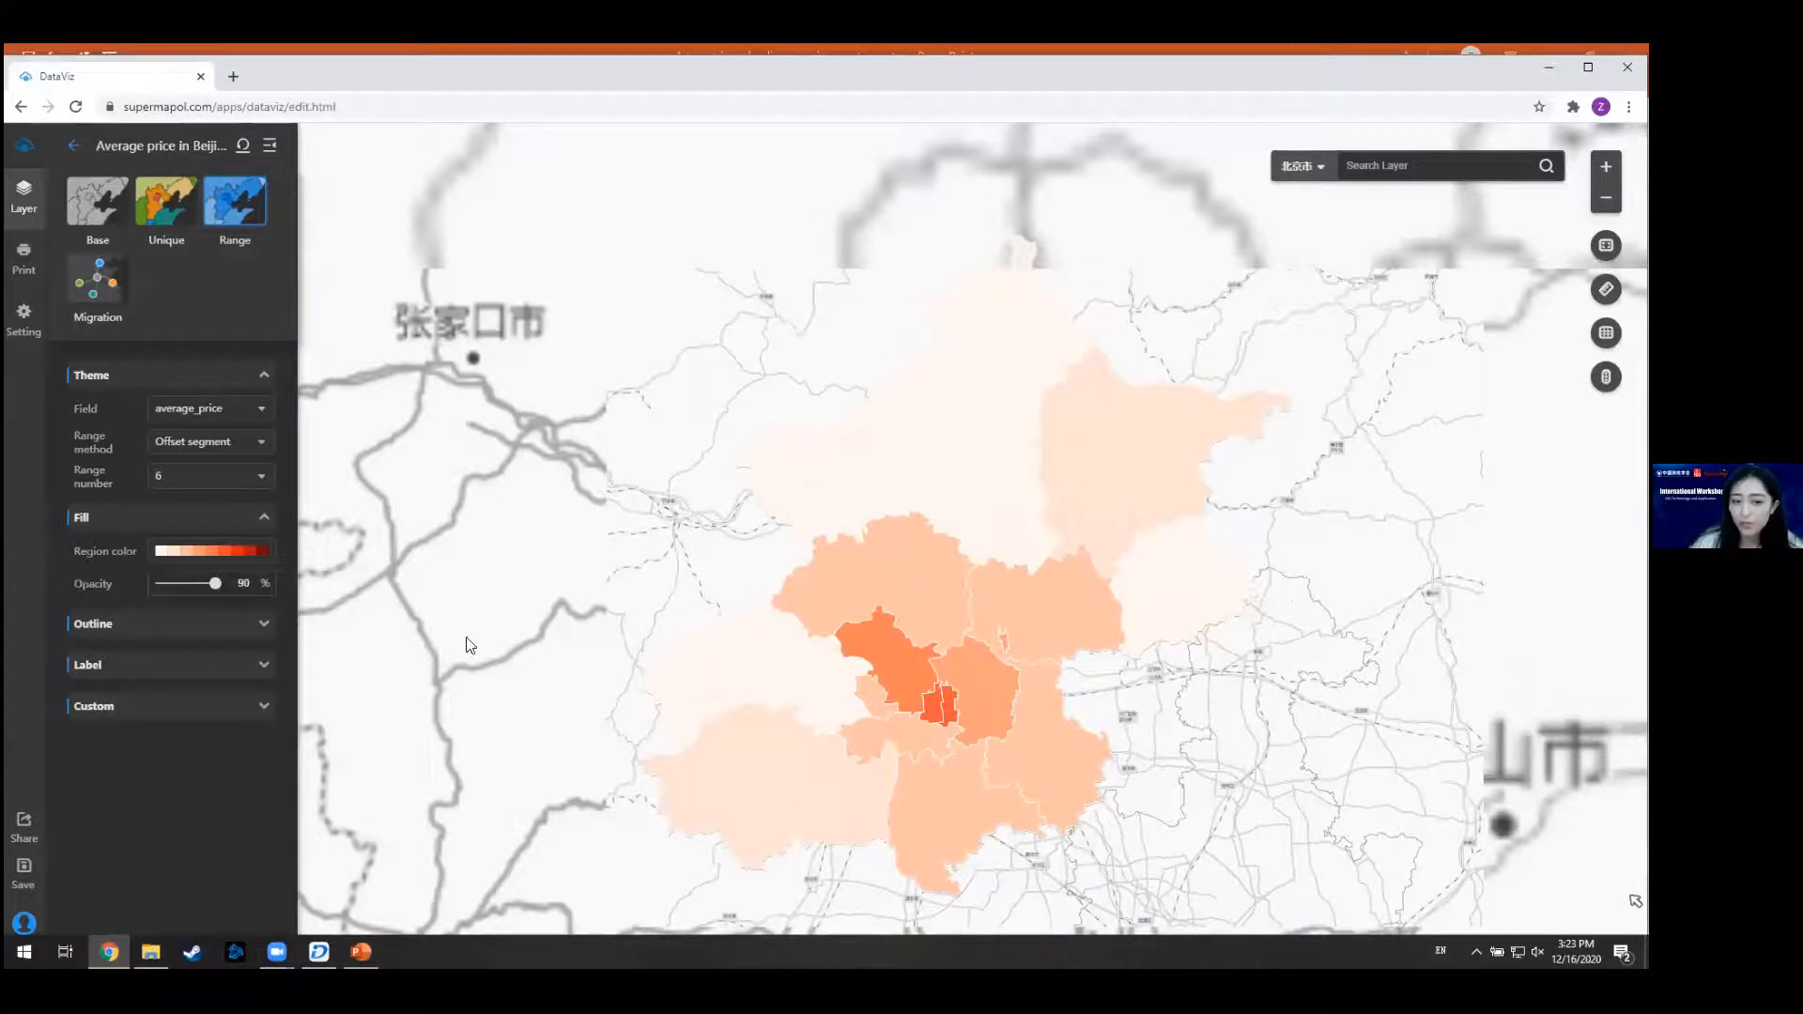
- Expand the layer's Outline, Label and Custom settings and label the Beijing districts with the average_price field
left_click(226, 629)
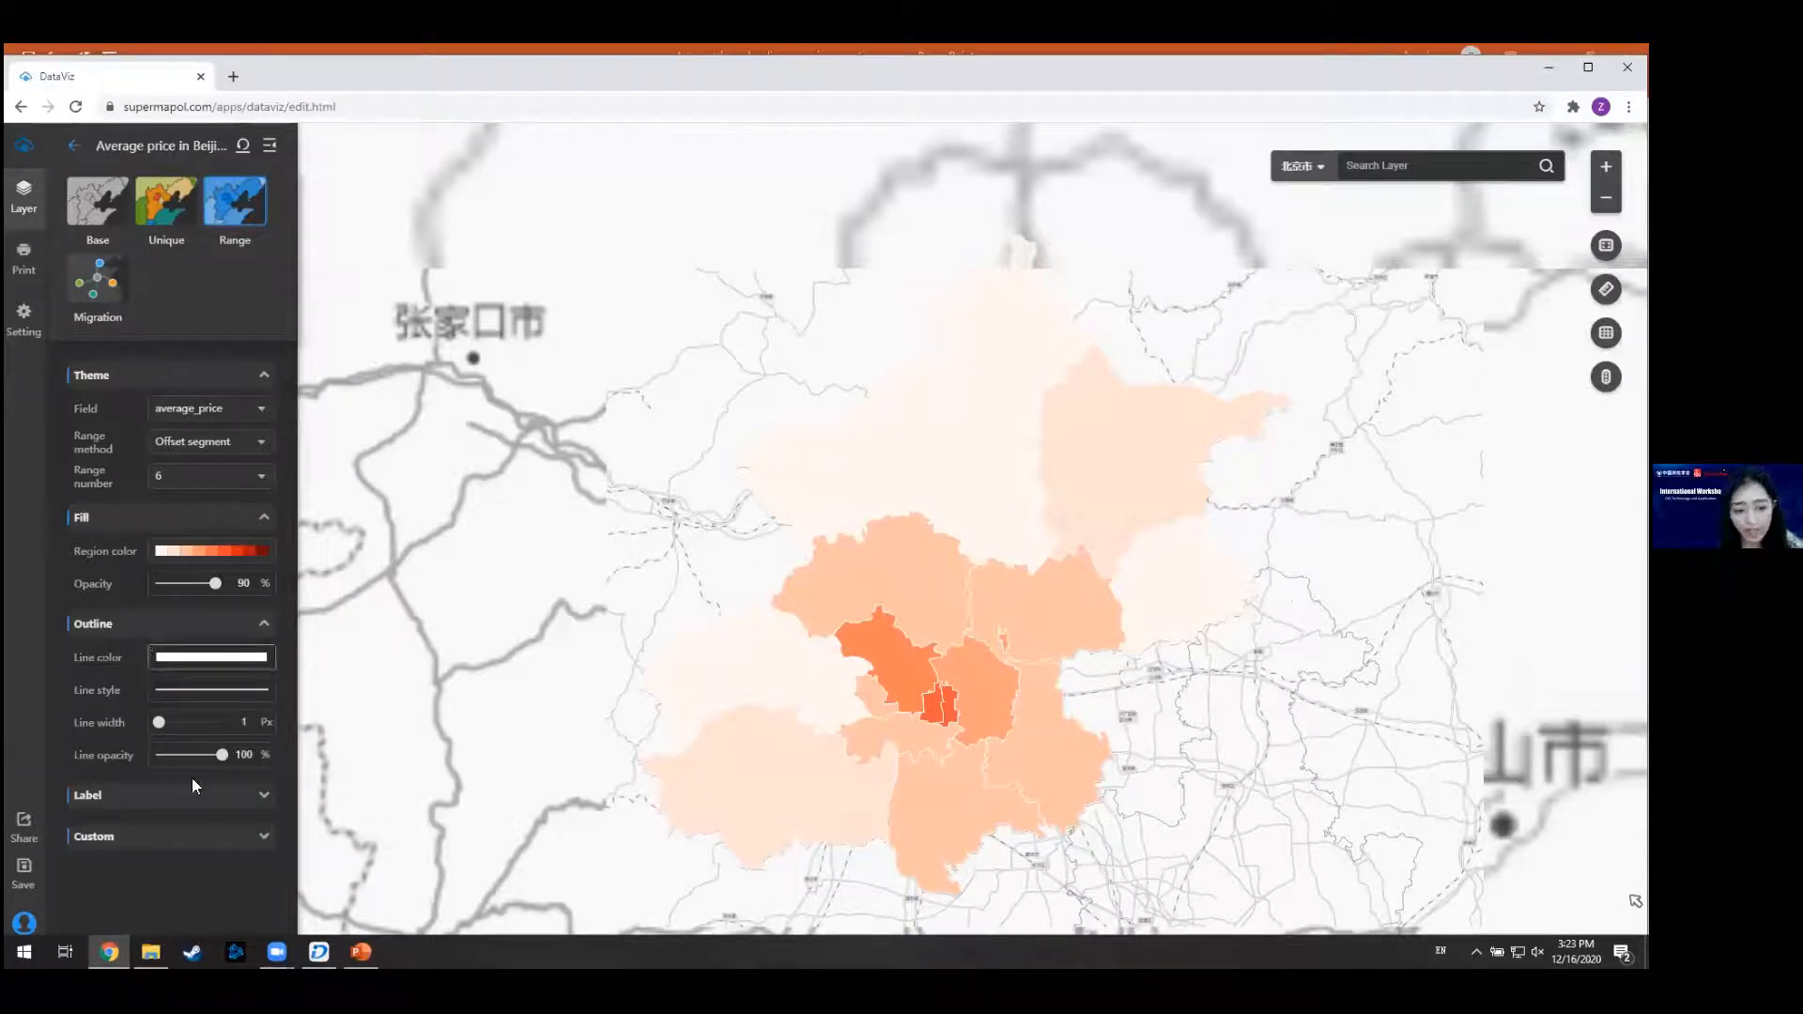
left_click(137, 797)
scroll(141, 799, "down", 3)
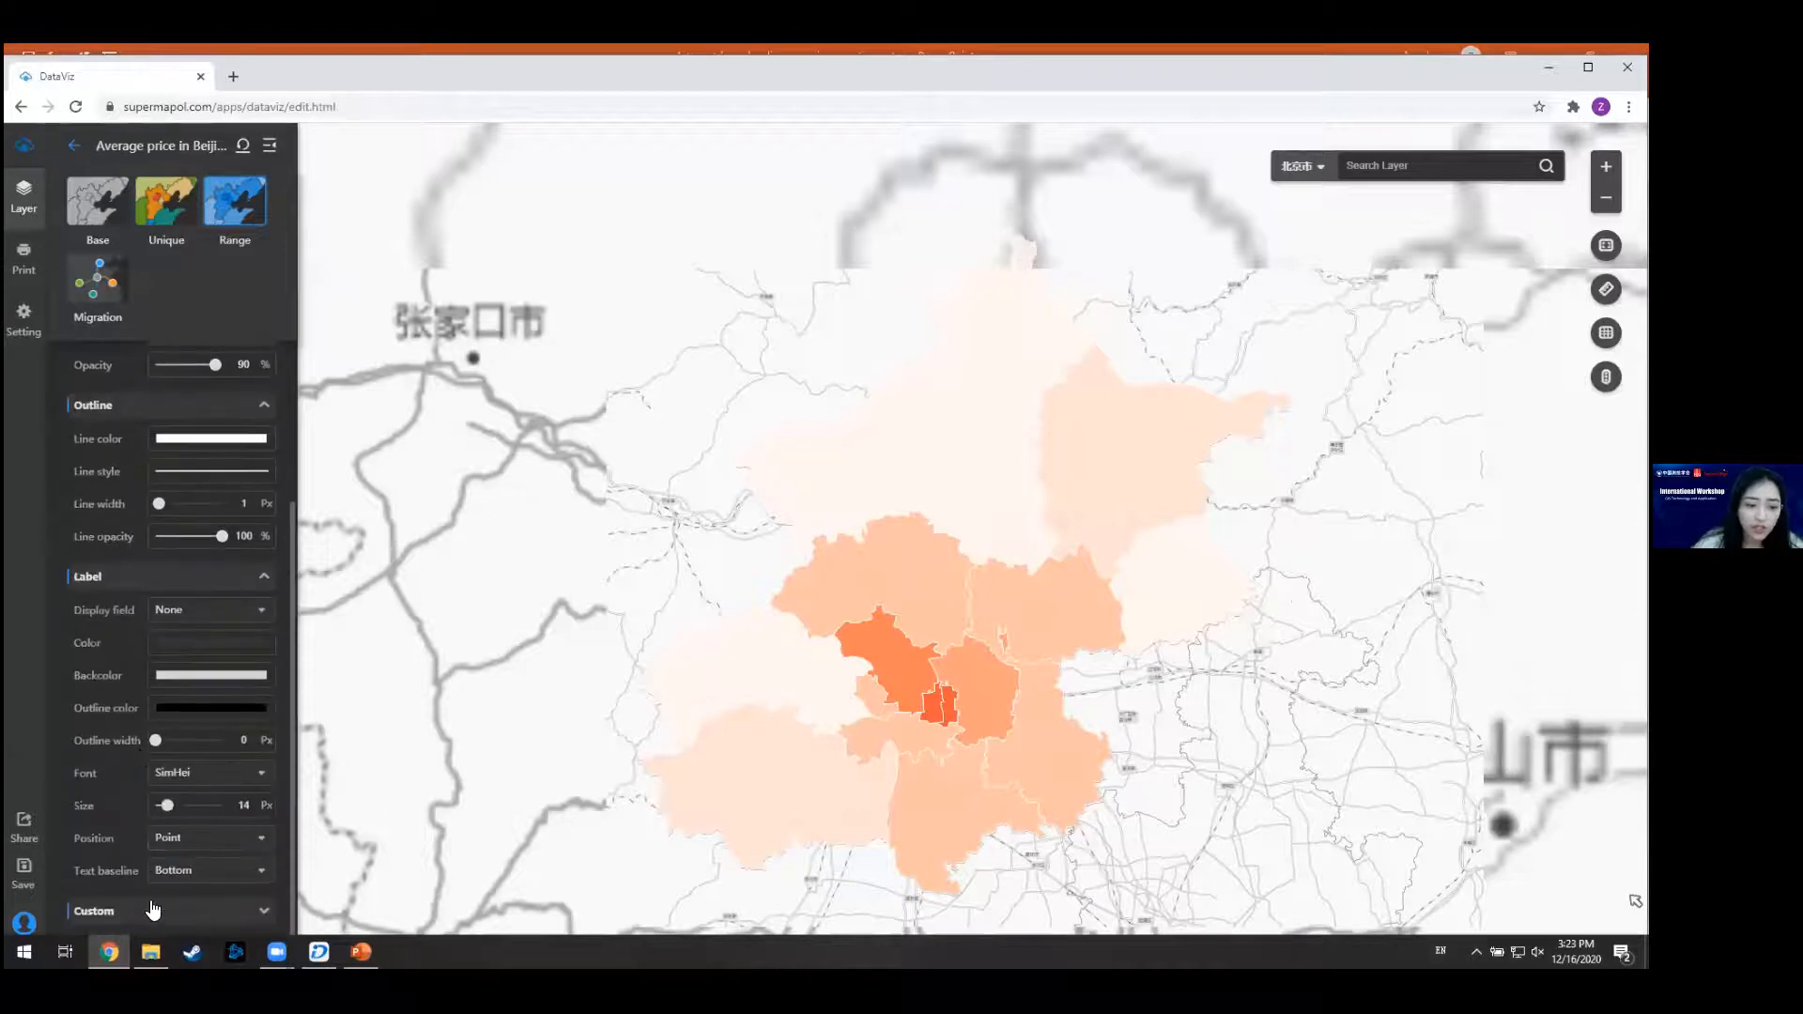
scroll(165, 857, "down", 1)
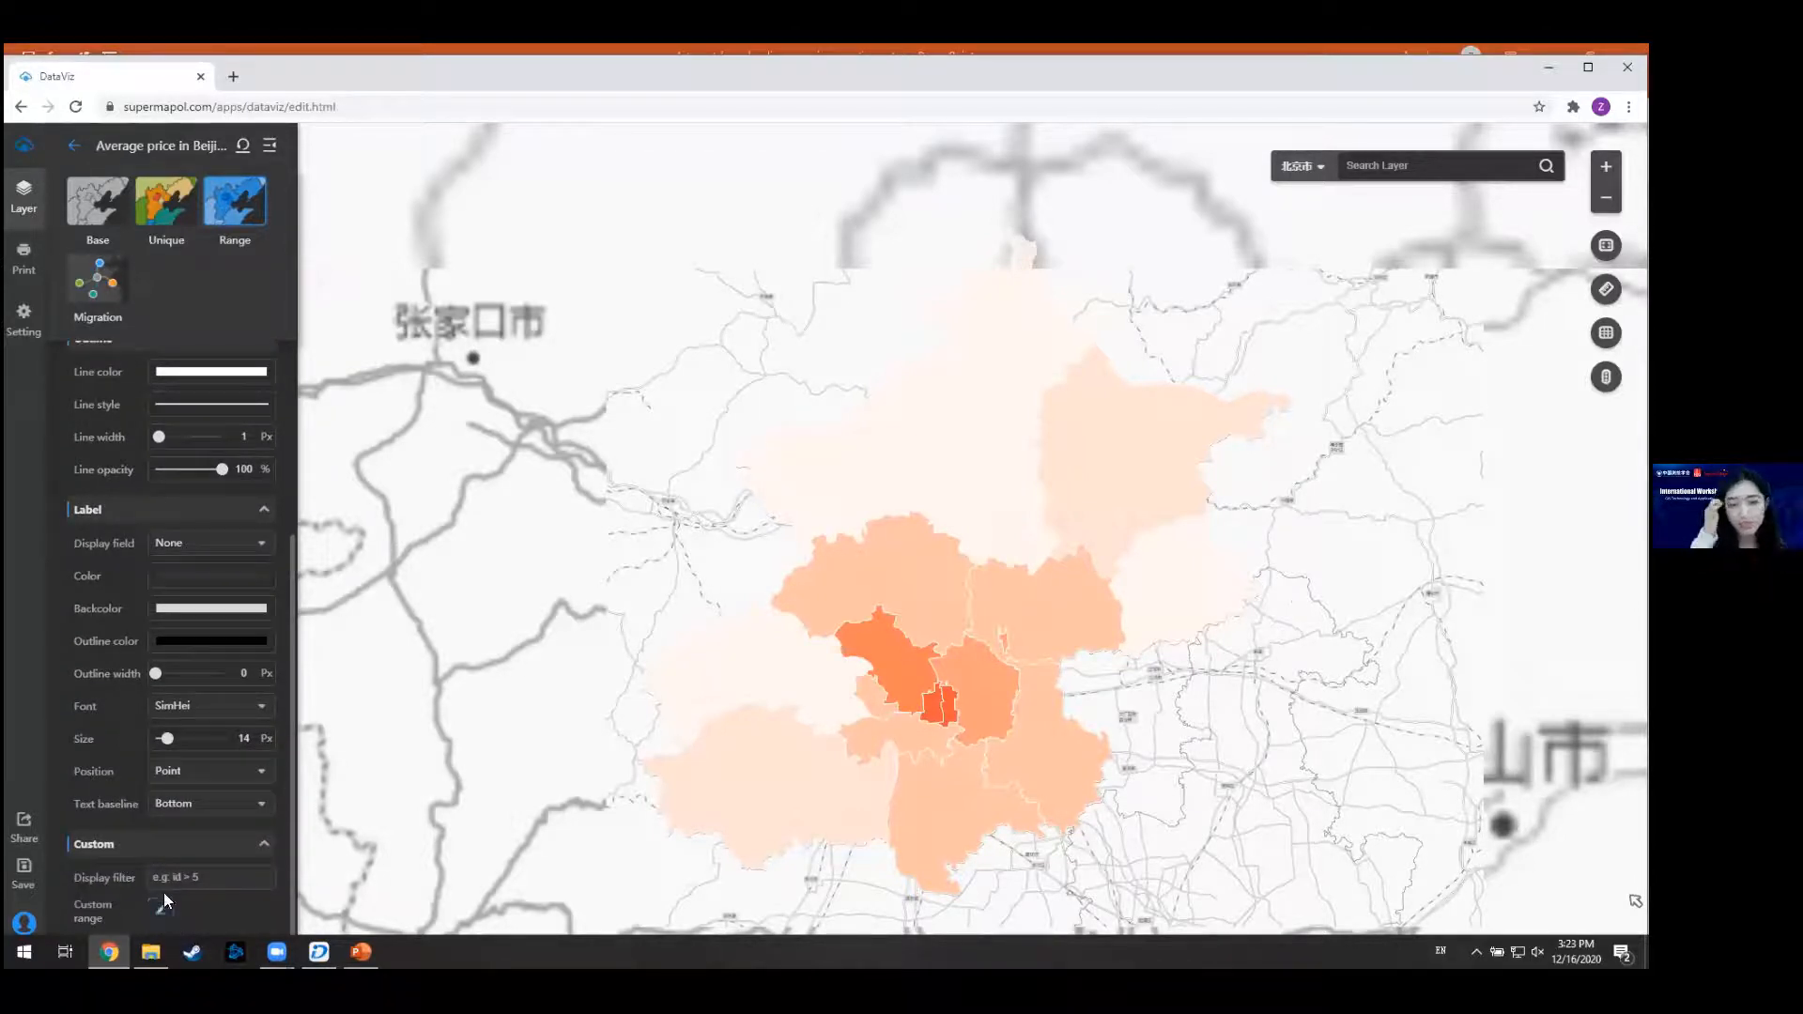
left_click(256, 553)
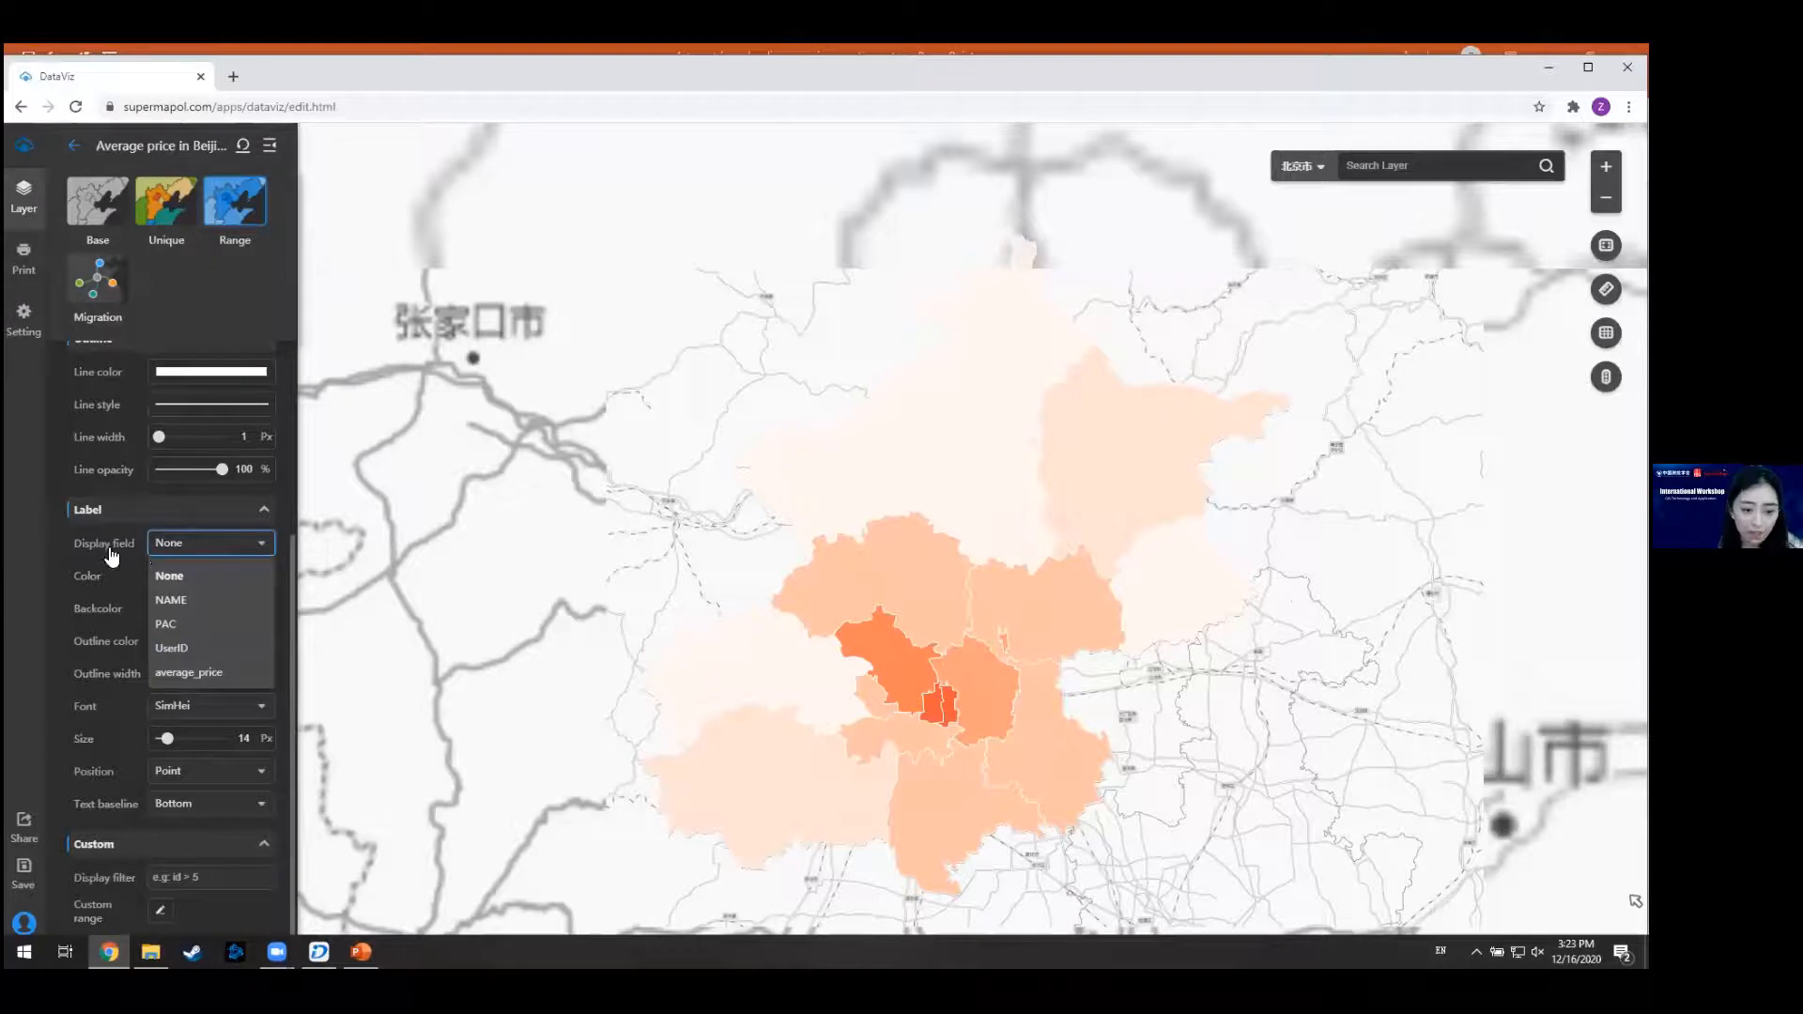
left_click(249, 677)
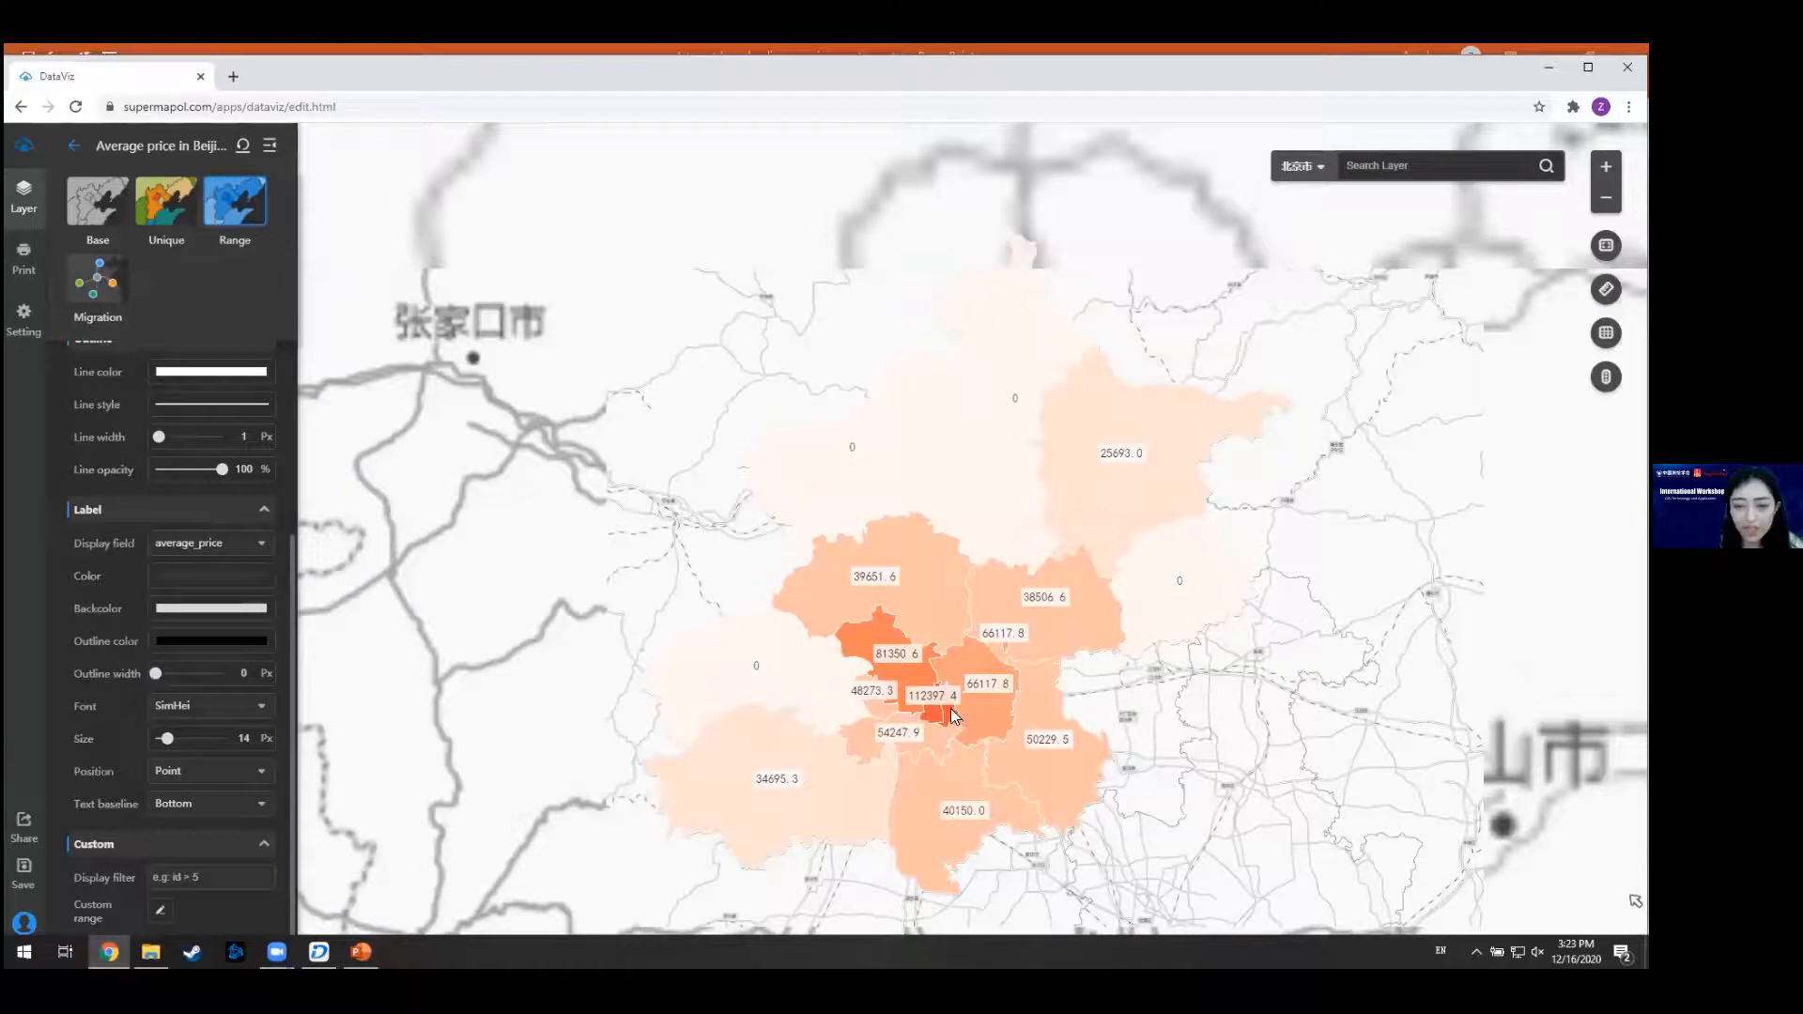
- Examine the average price labels on the central Beijing districts and across the whole map
scroll(952, 710, "up", 3)
scroll(950, 708, "down", 2)
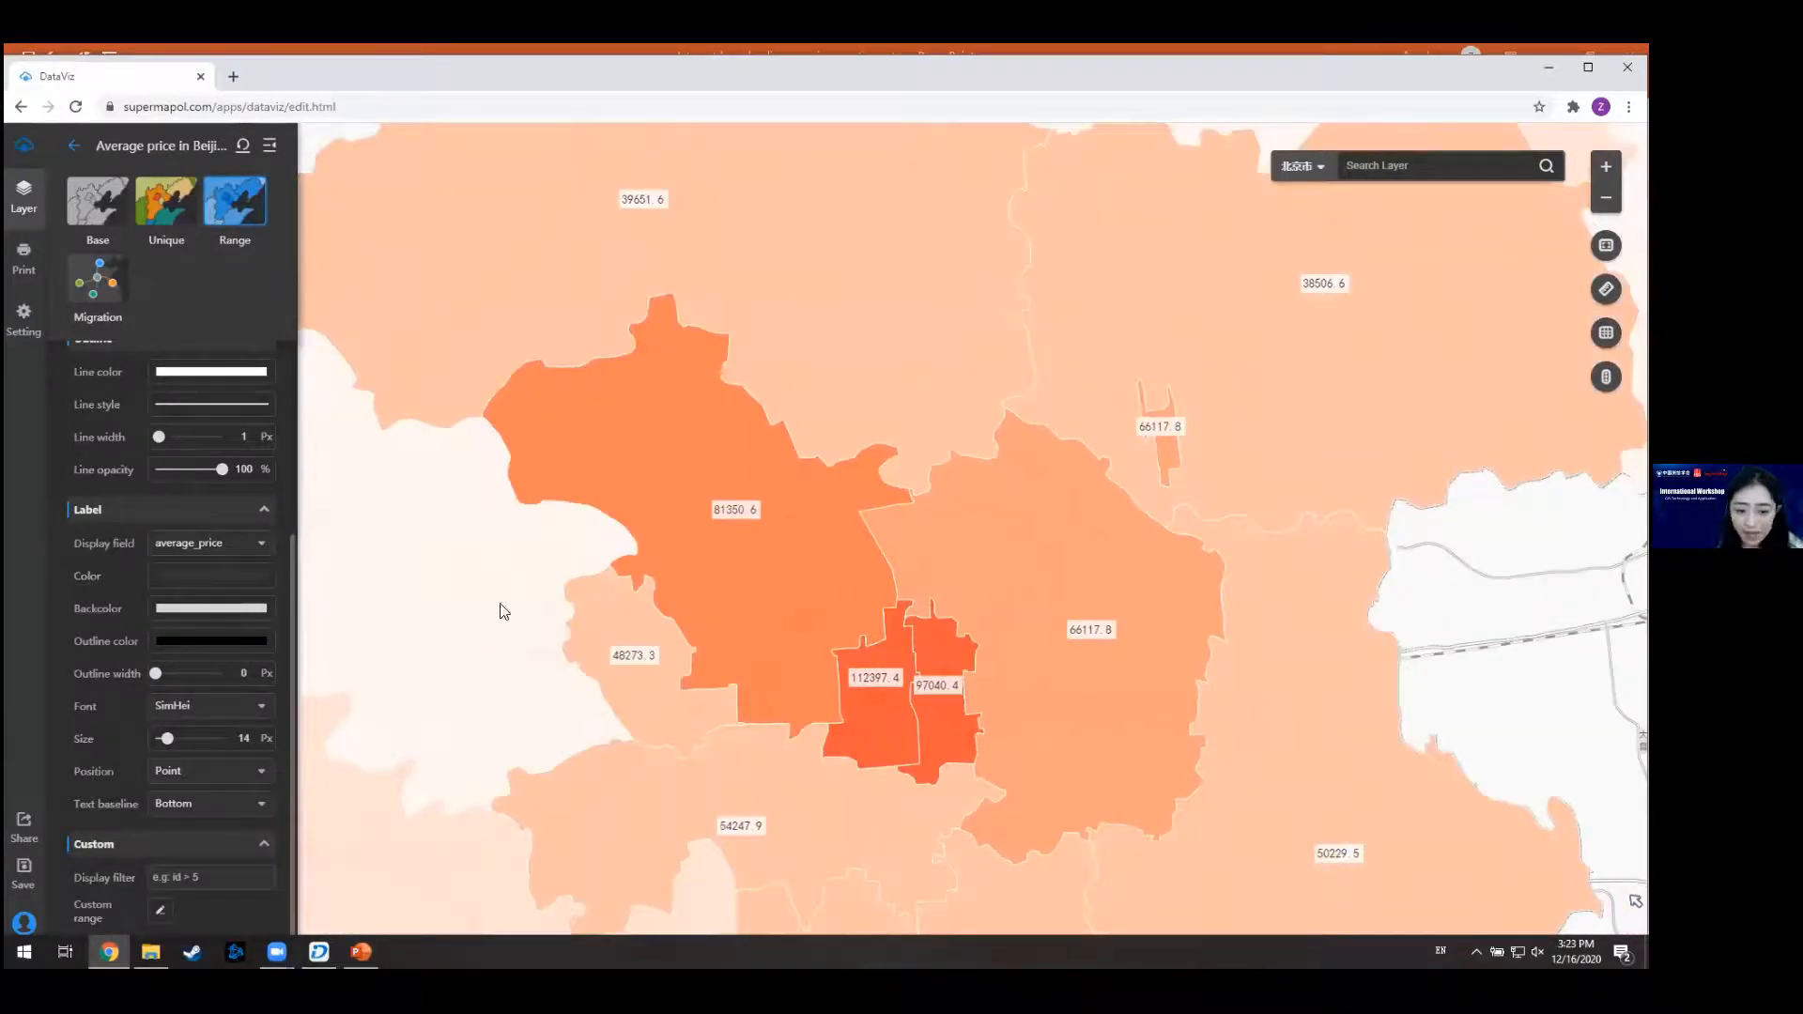
scroll(1024, 631, "down", 2)
scroll(994, 629, "up", 2)
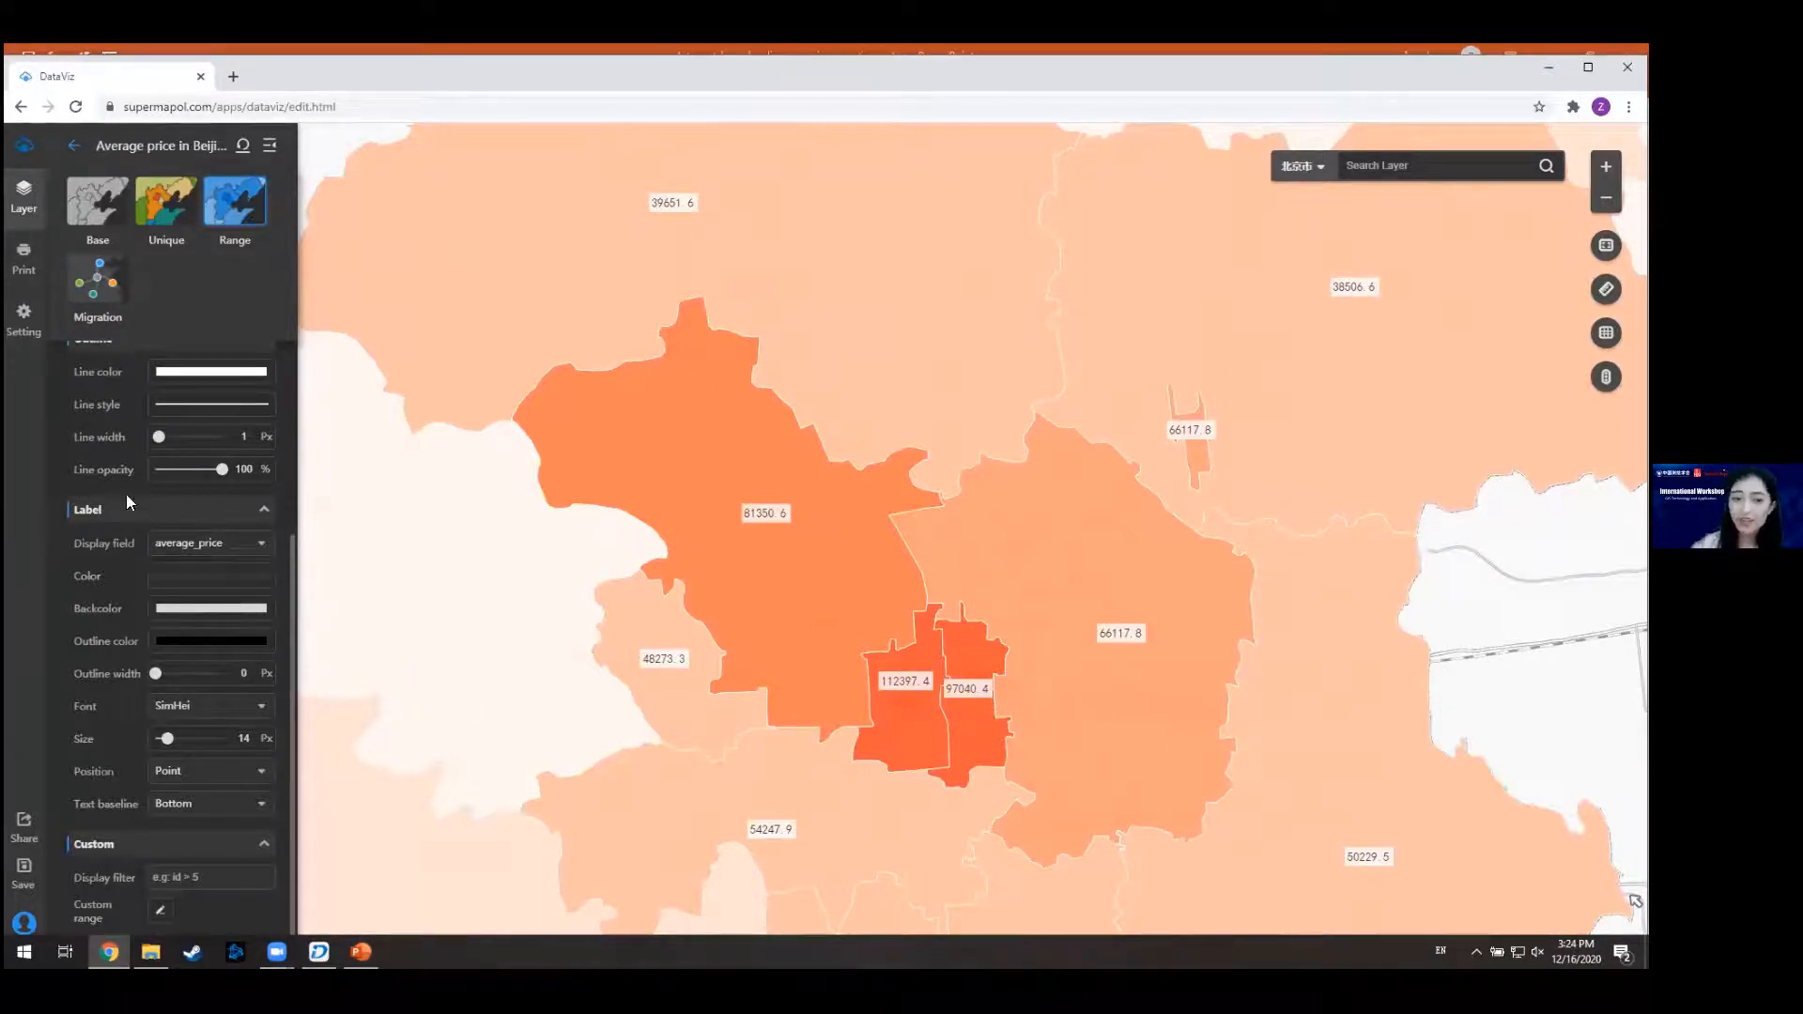
scroll(894, 633, "down", 4)
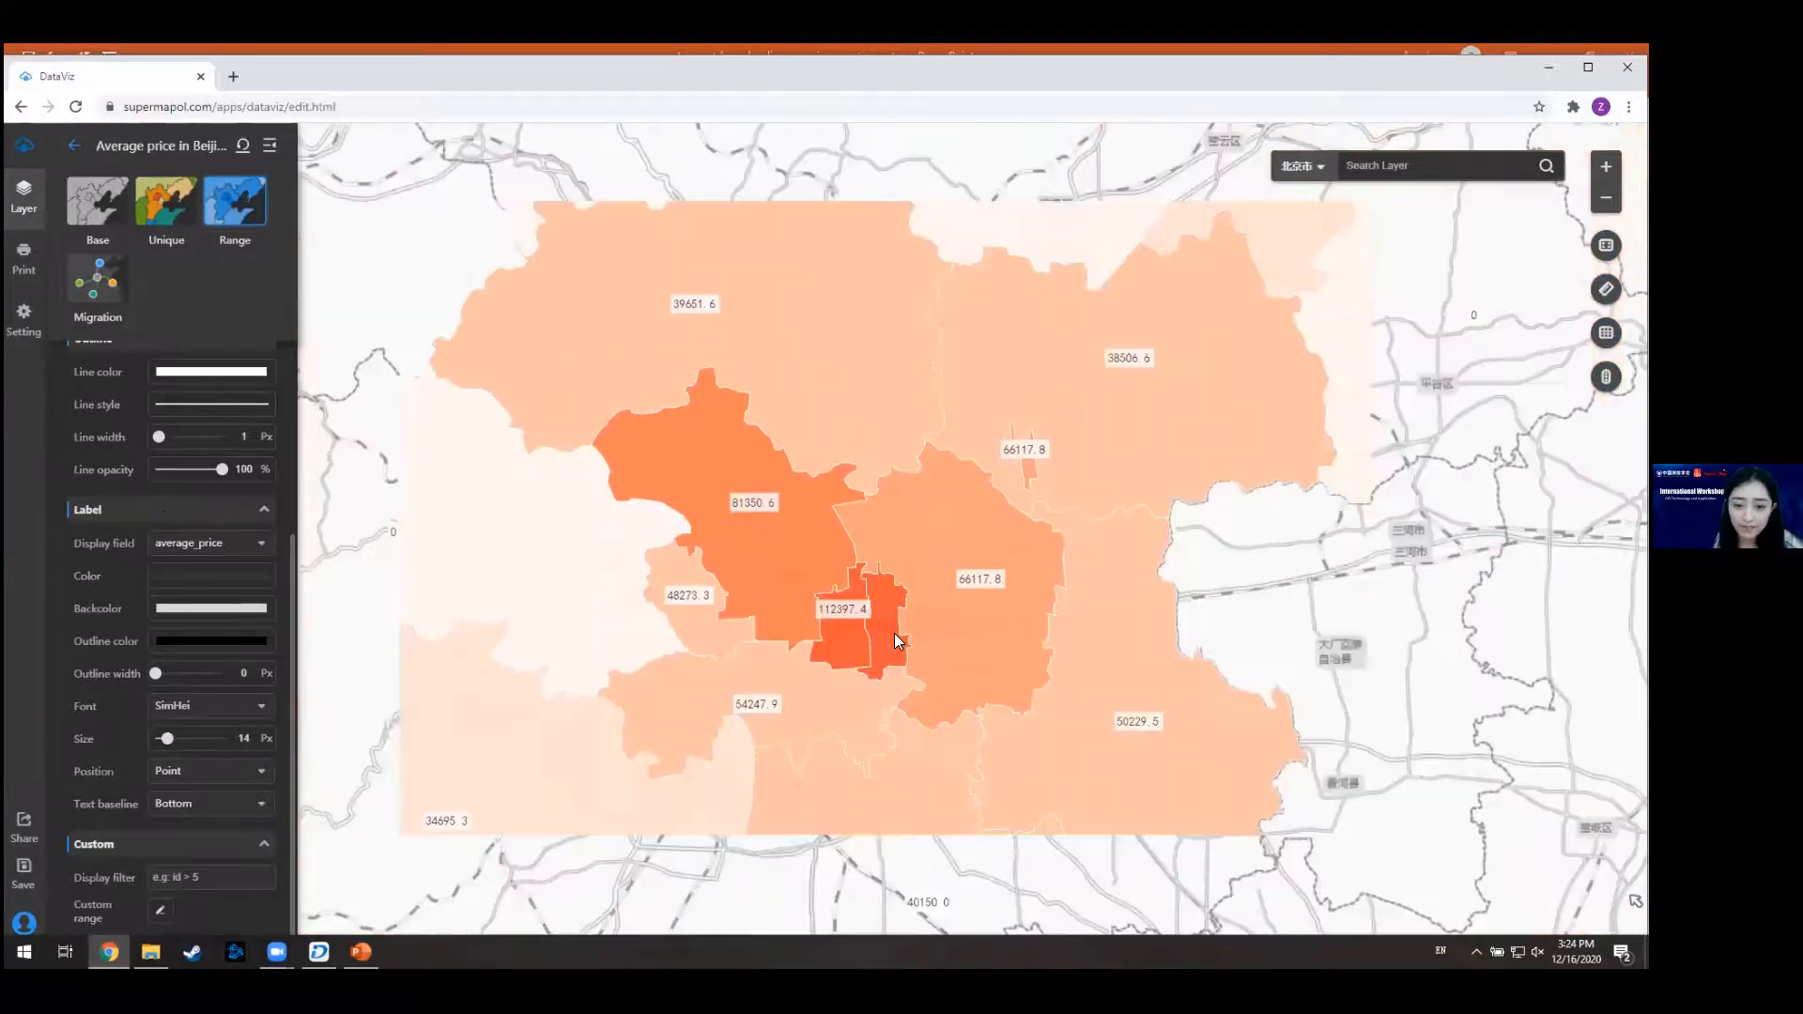
left_click_drag(859, 576, 846, 689)
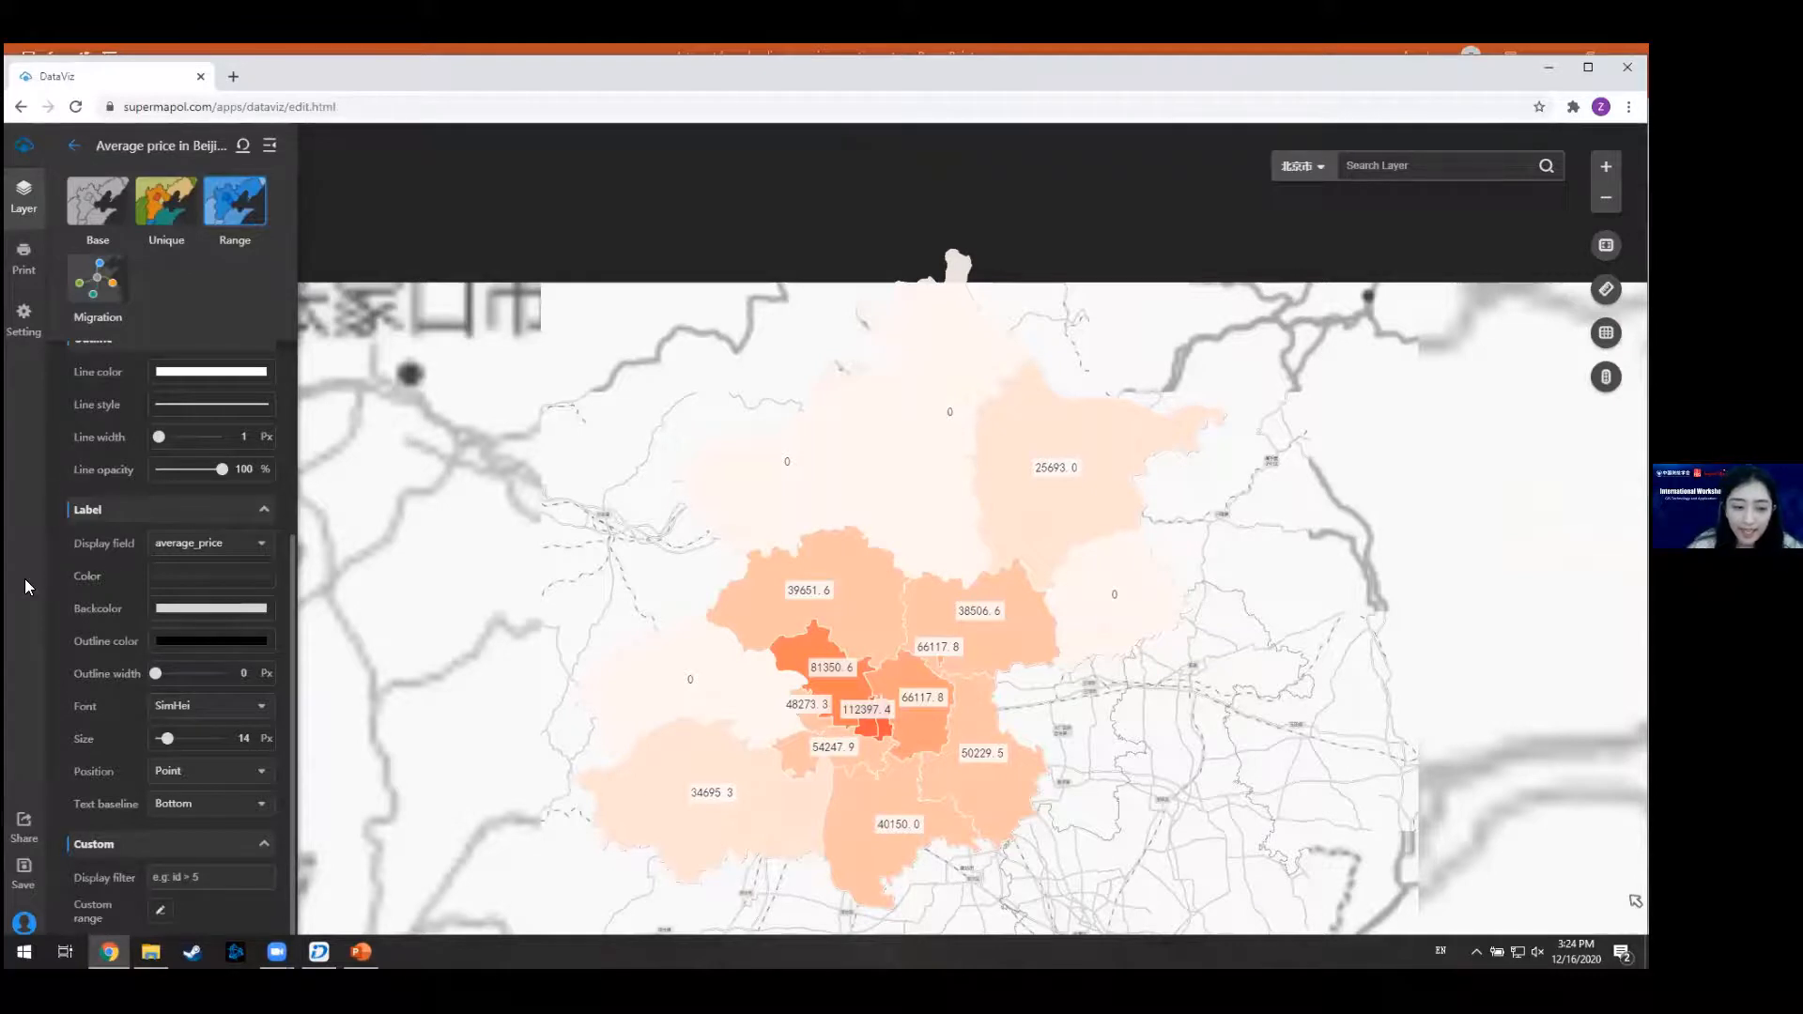
left_click_drag(803, 521, 794, 452)
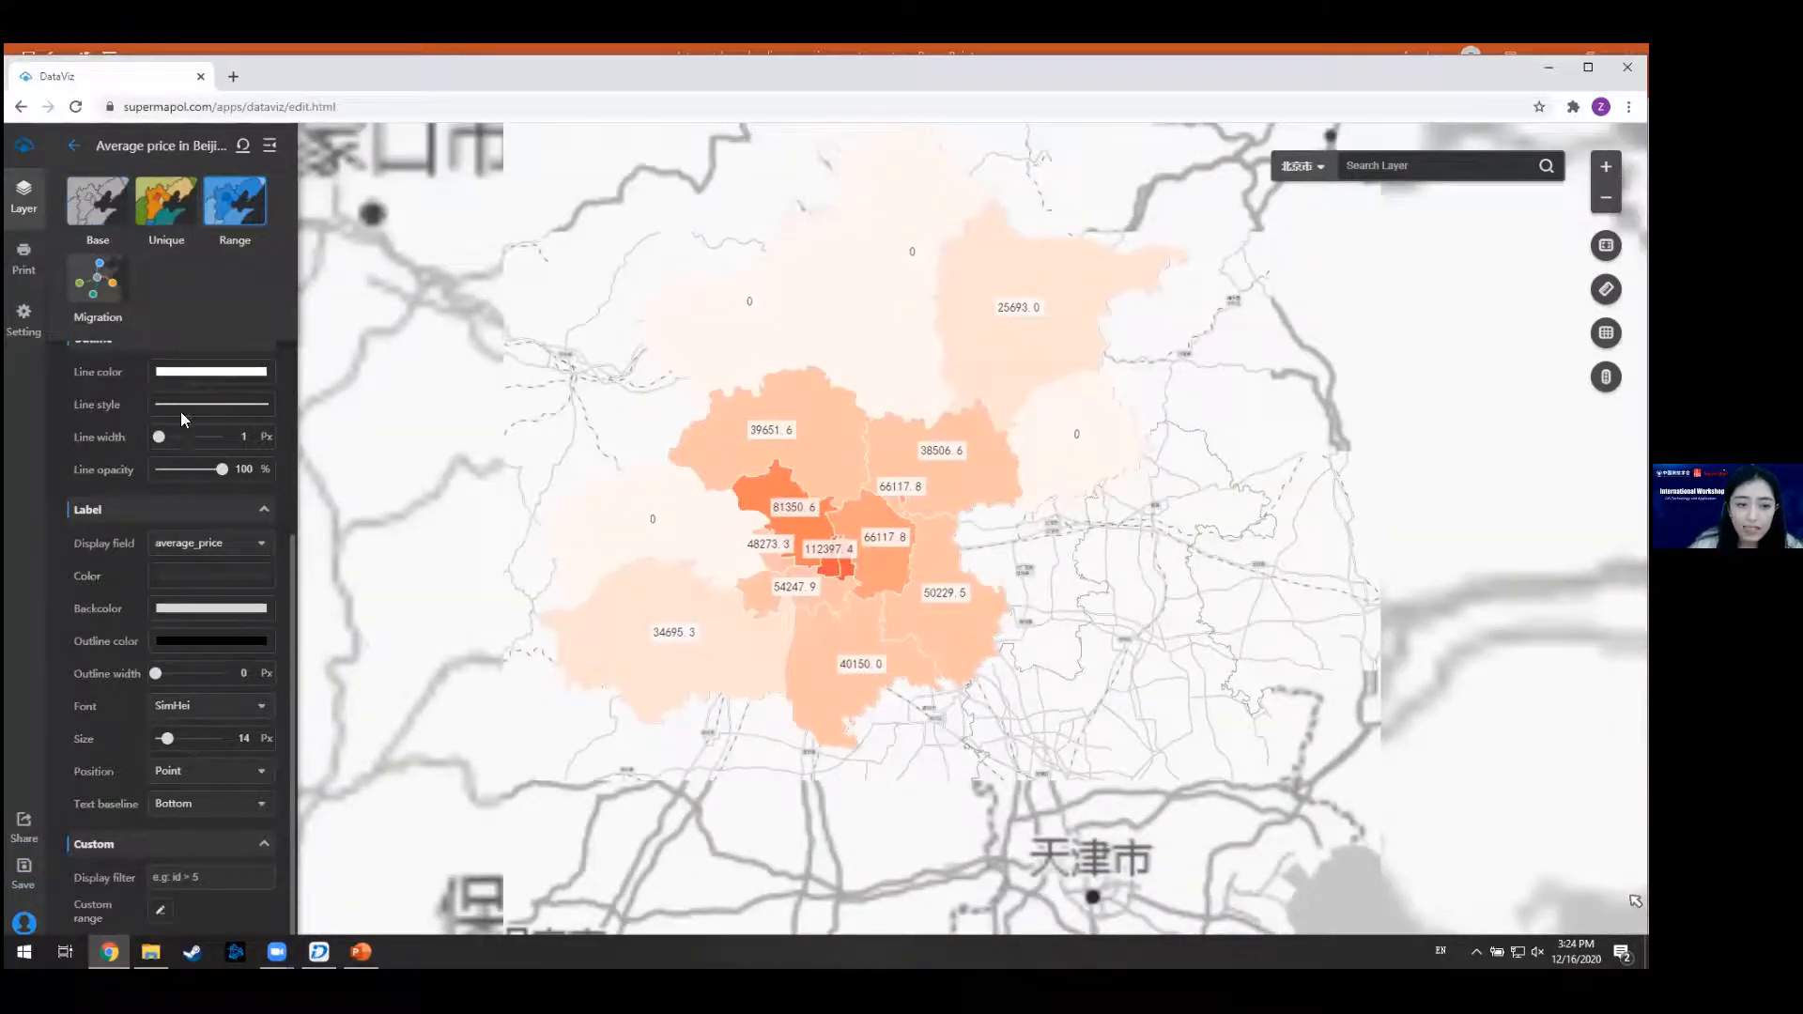
- Collapse the Theme, Fill, Outline and Label settings of the Beijing price layer, leaving only Custom expanded
scroll(225, 386, "up", 2)
left_click(242, 416)
left_click(258, 458)
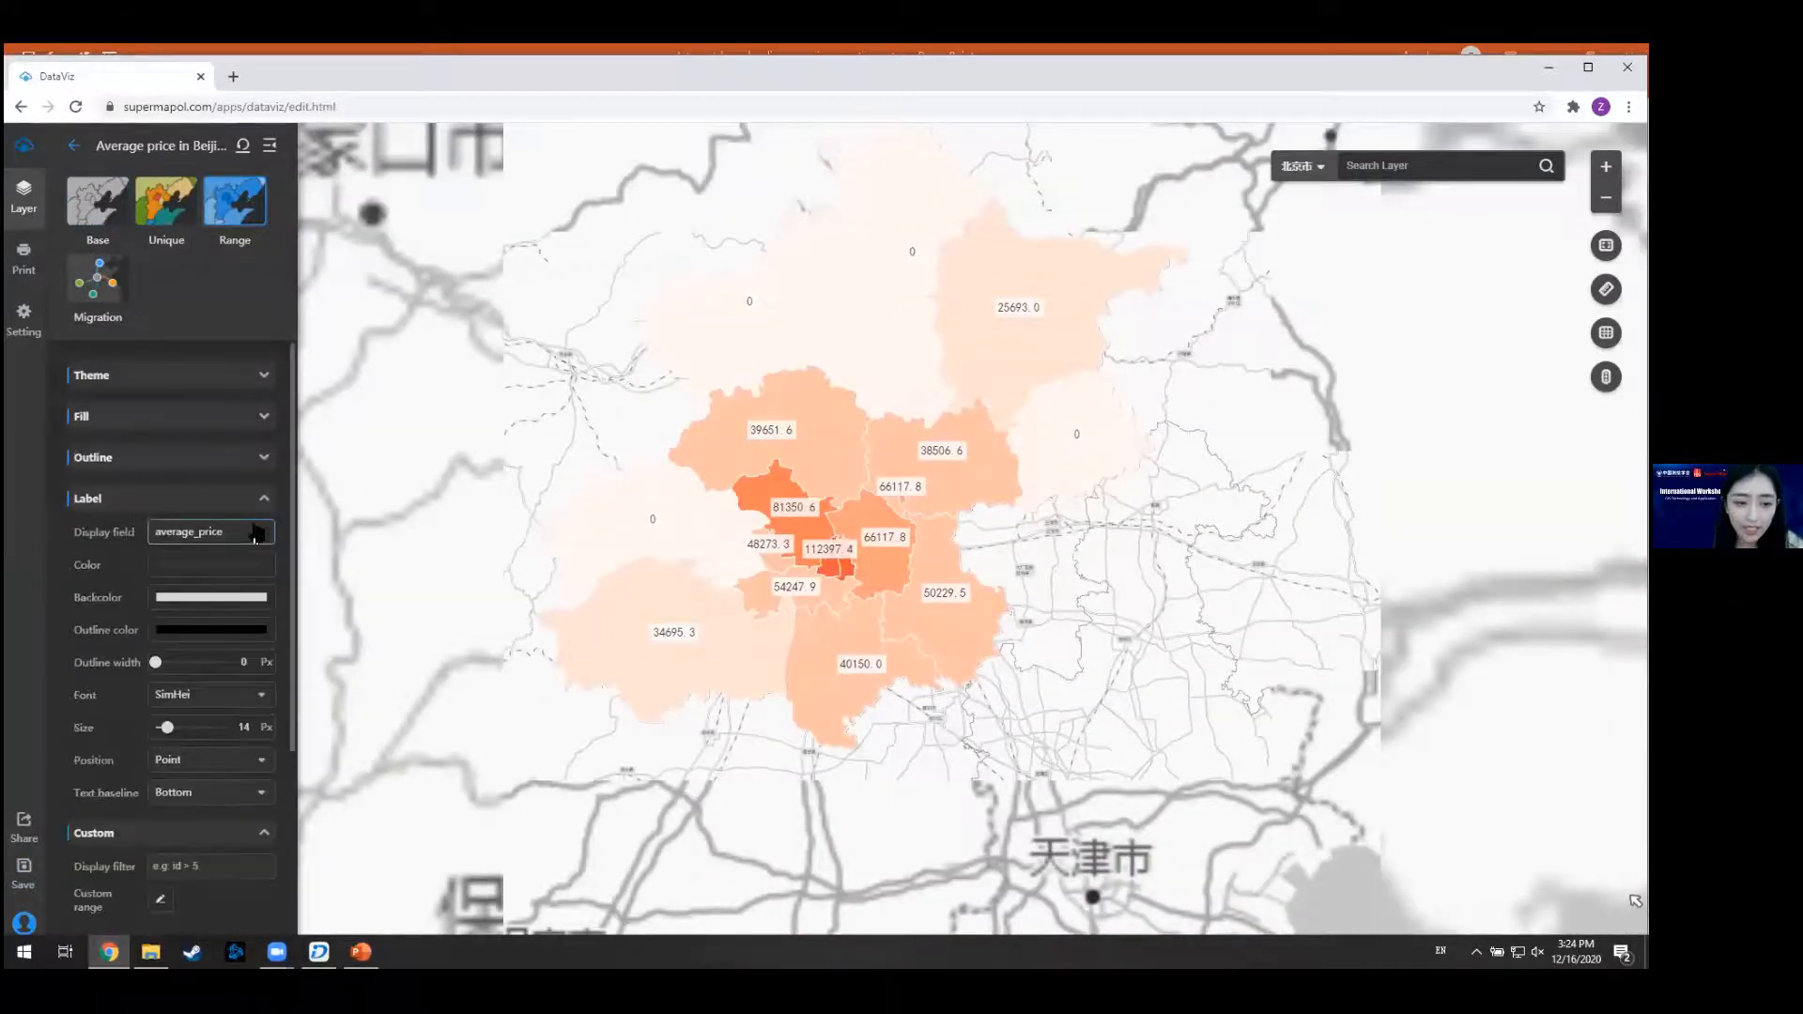
left_click(252, 499)
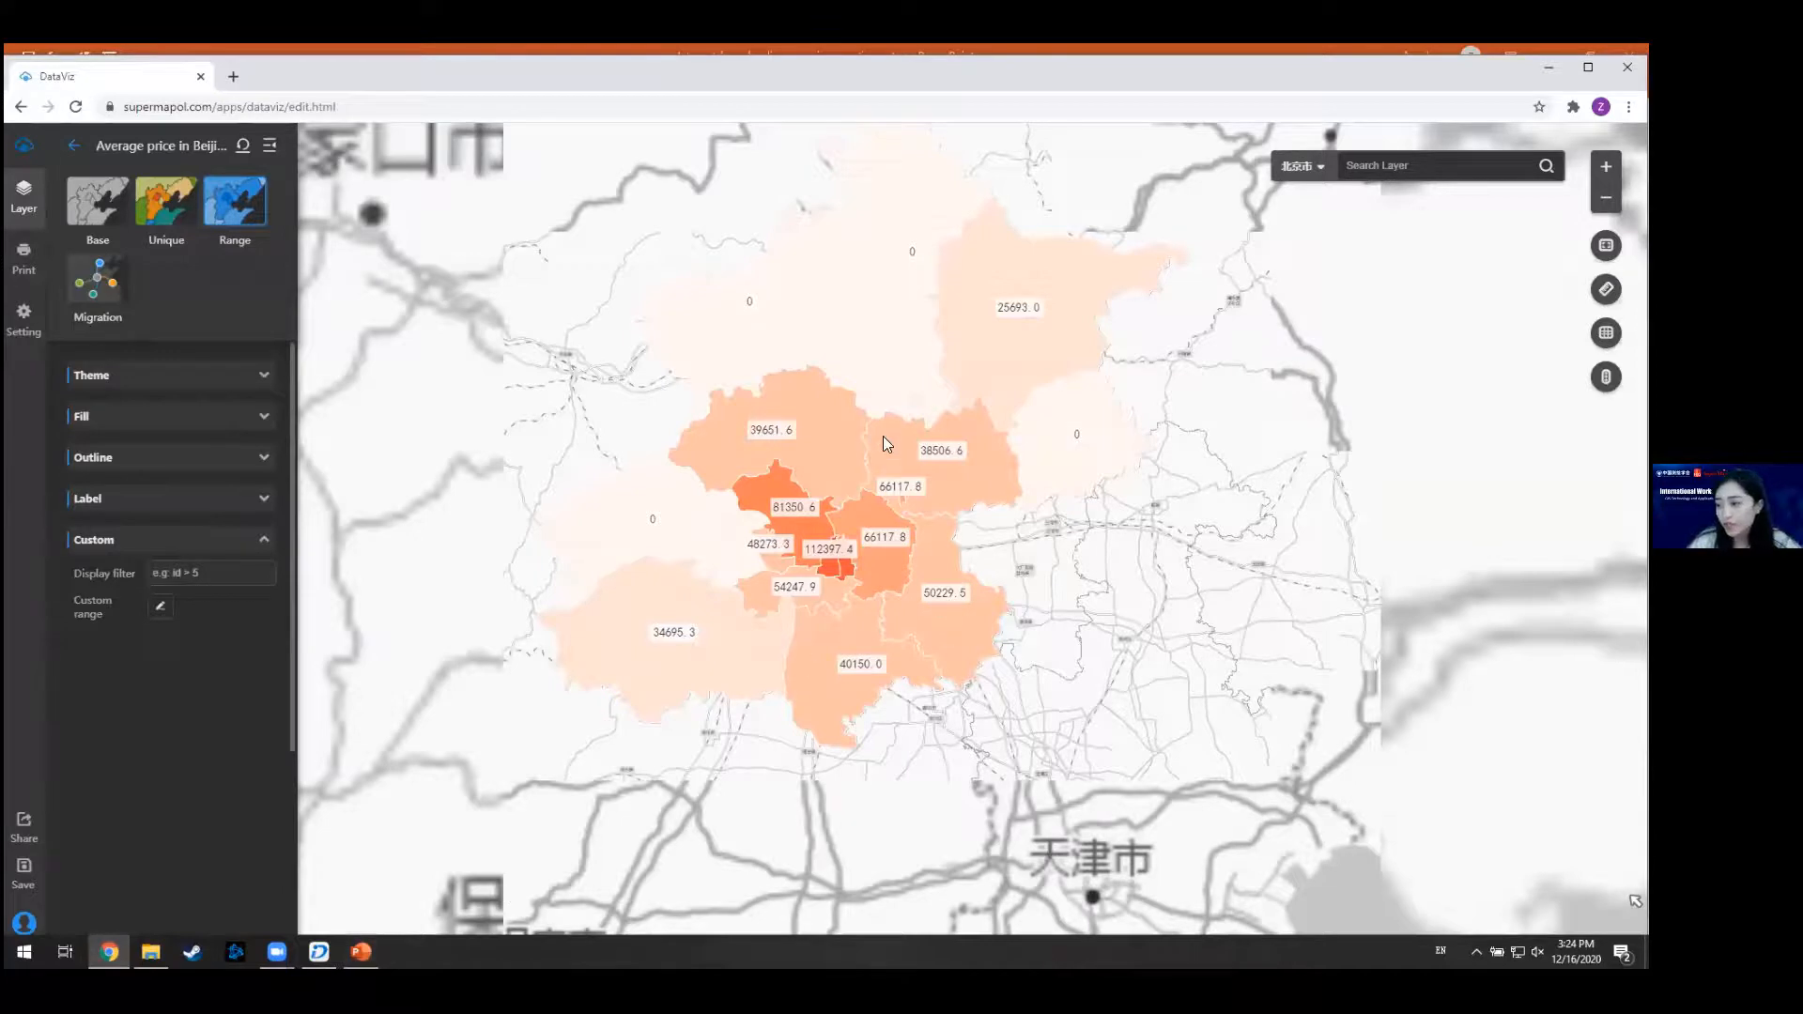
- Save the map with the title "Average Price Map", showing the whole of Beijing in view
left_click_drag(877, 432, 930, 508)
scroll(907, 429, "down", 2)
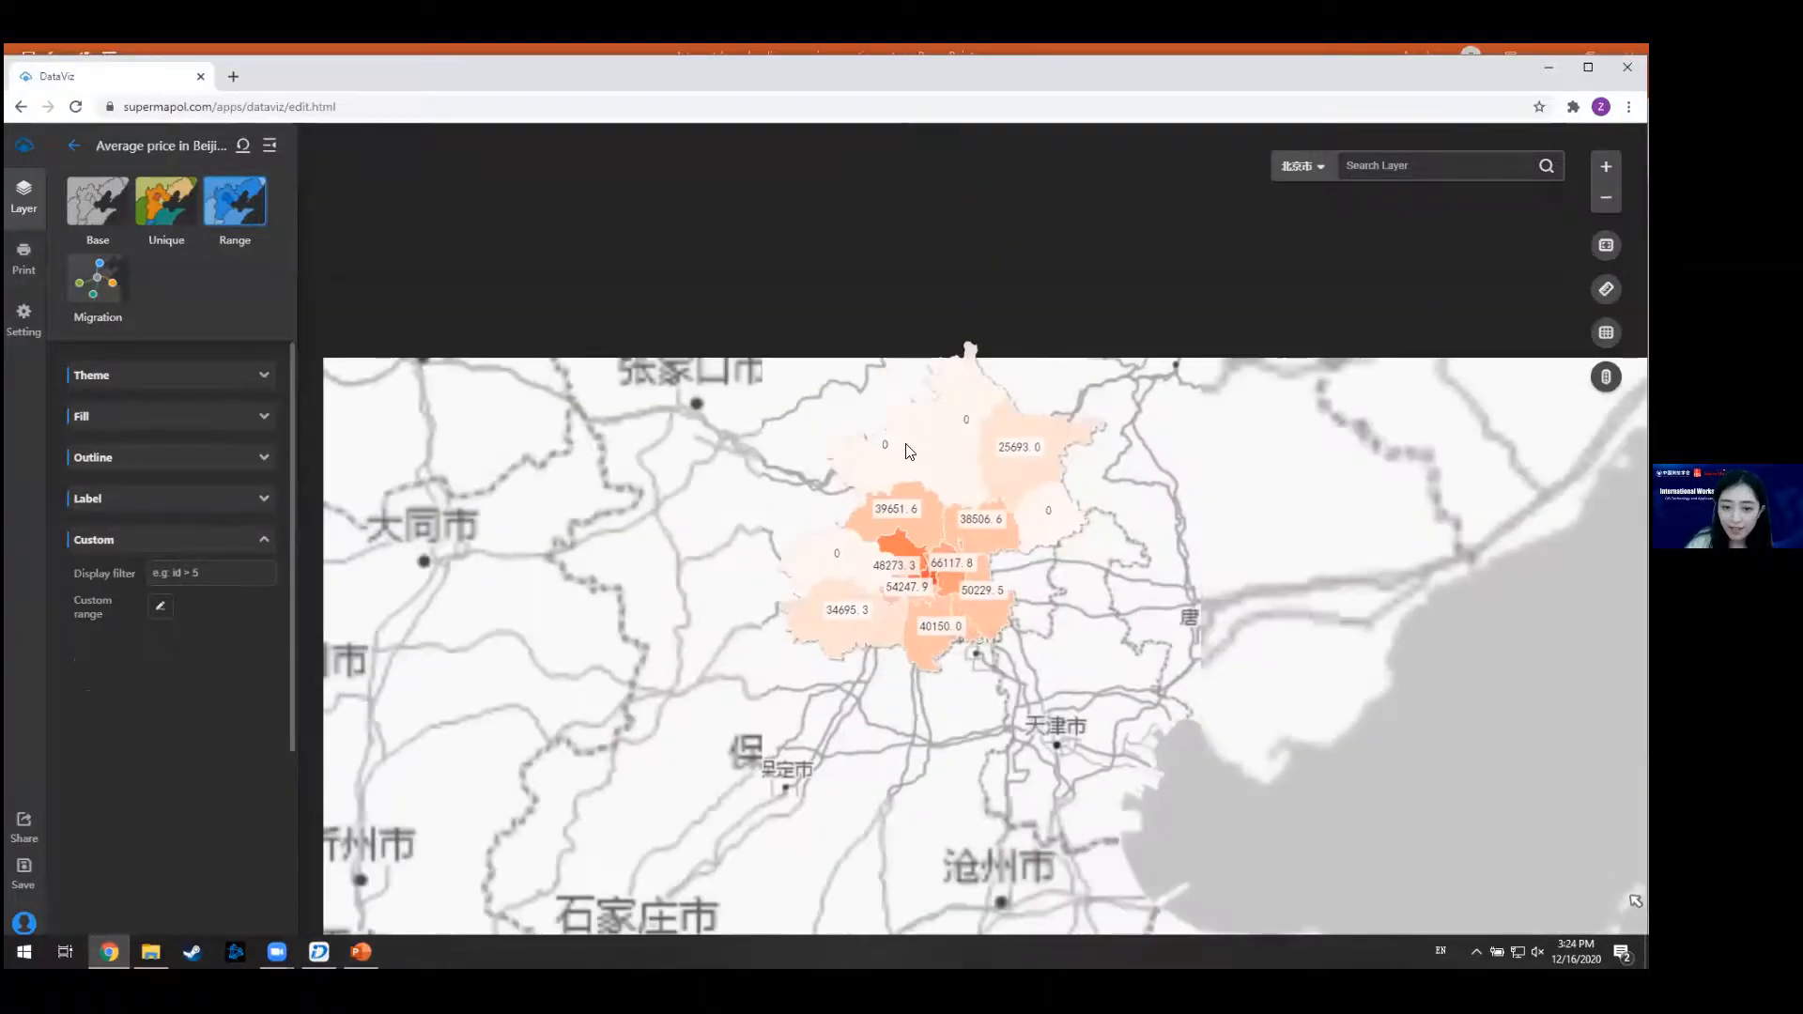
scroll(969, 526, "up", 2)
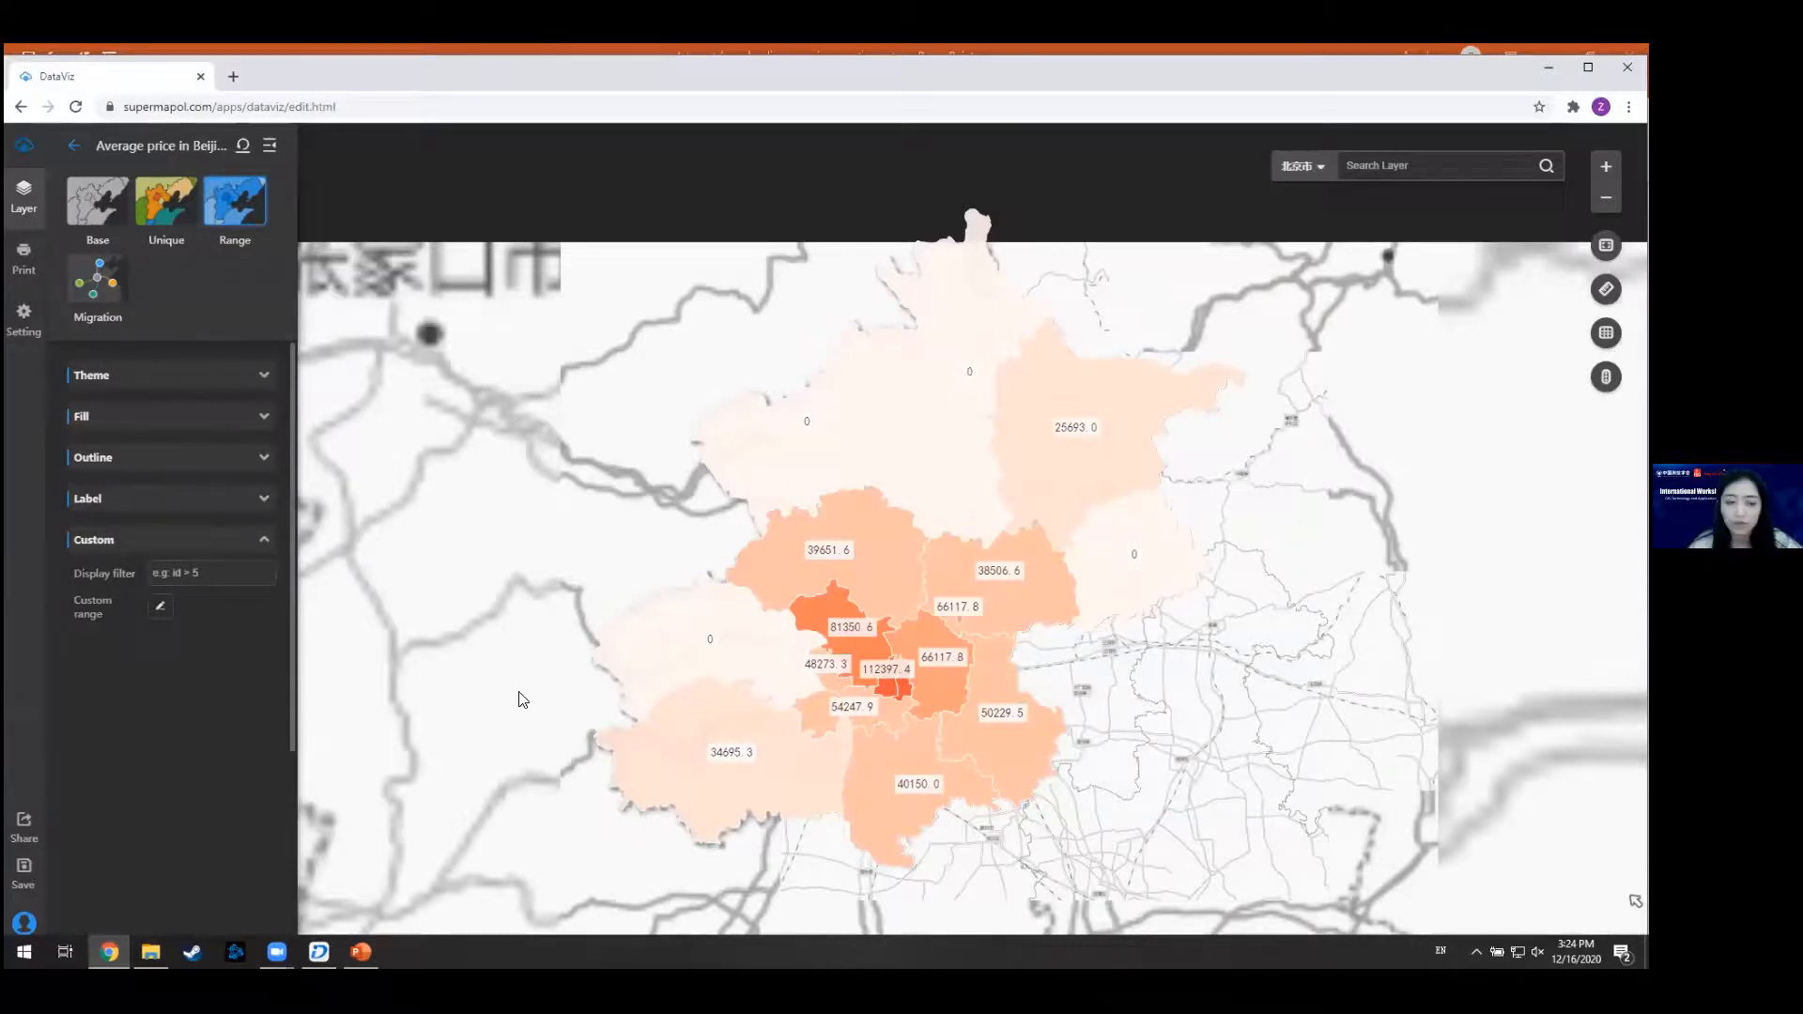
left_click(26, 888)
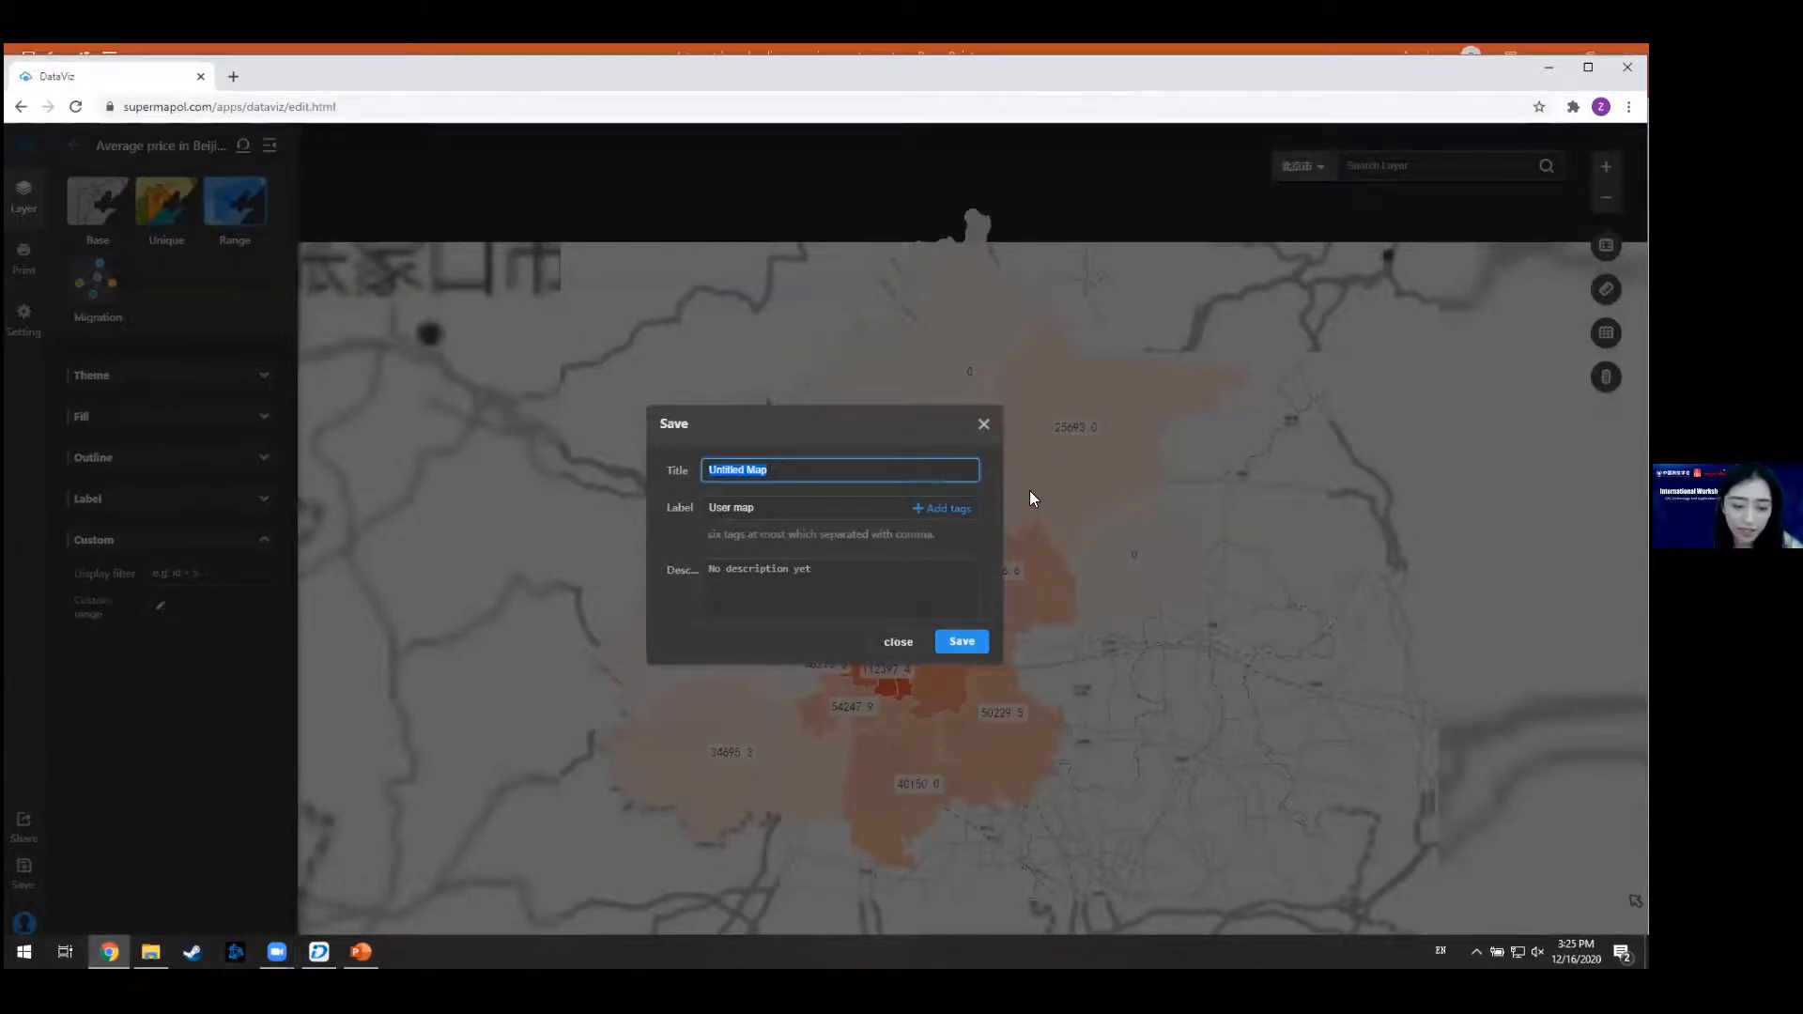
type("Aver")
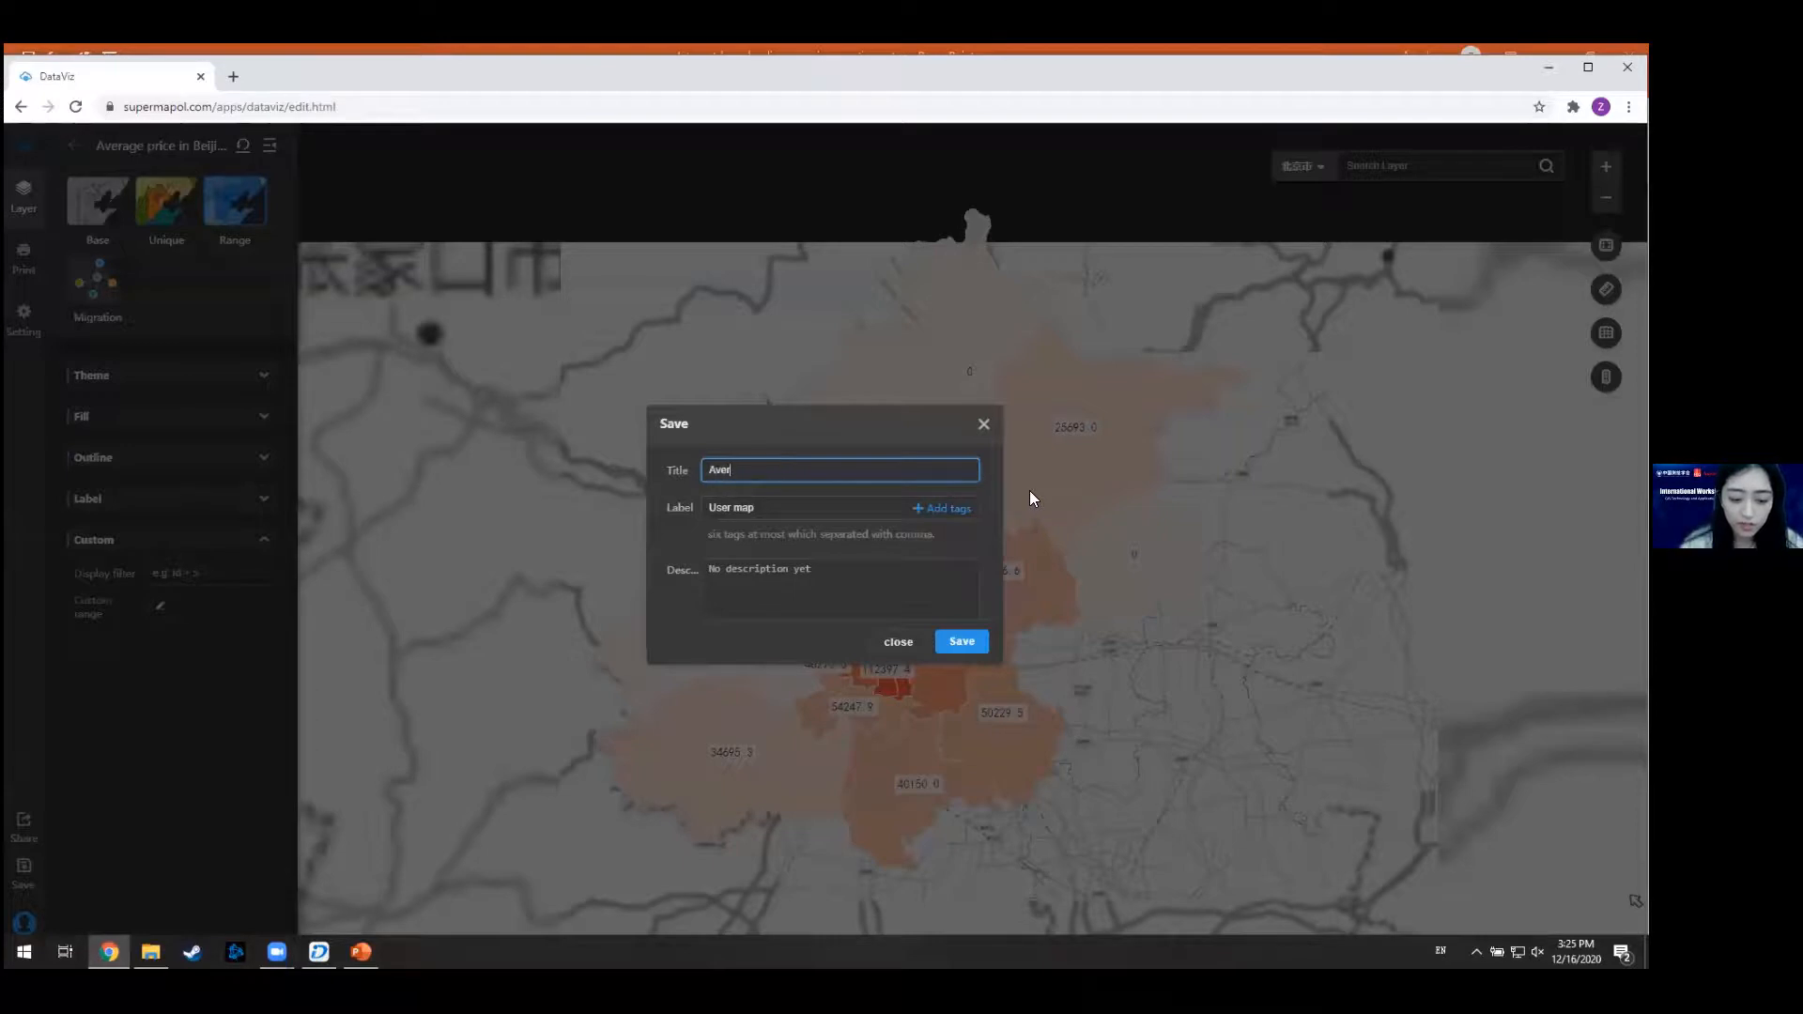
type("age")
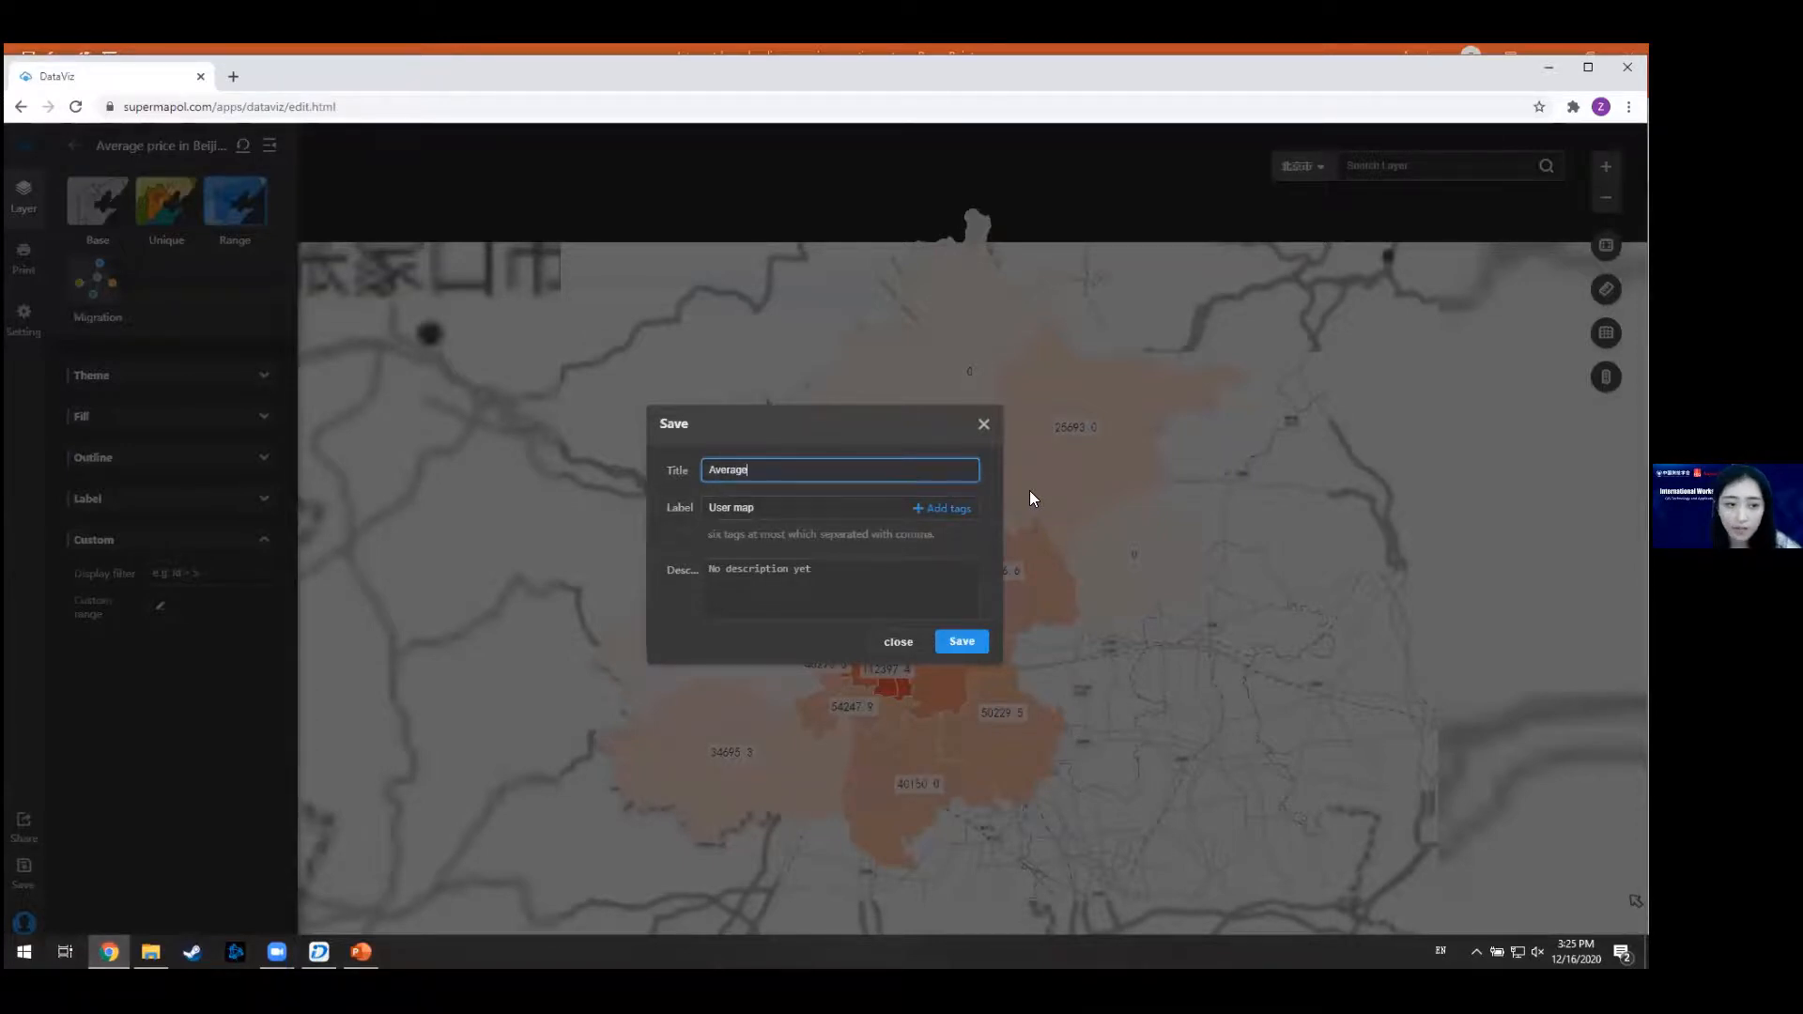
type(" P")
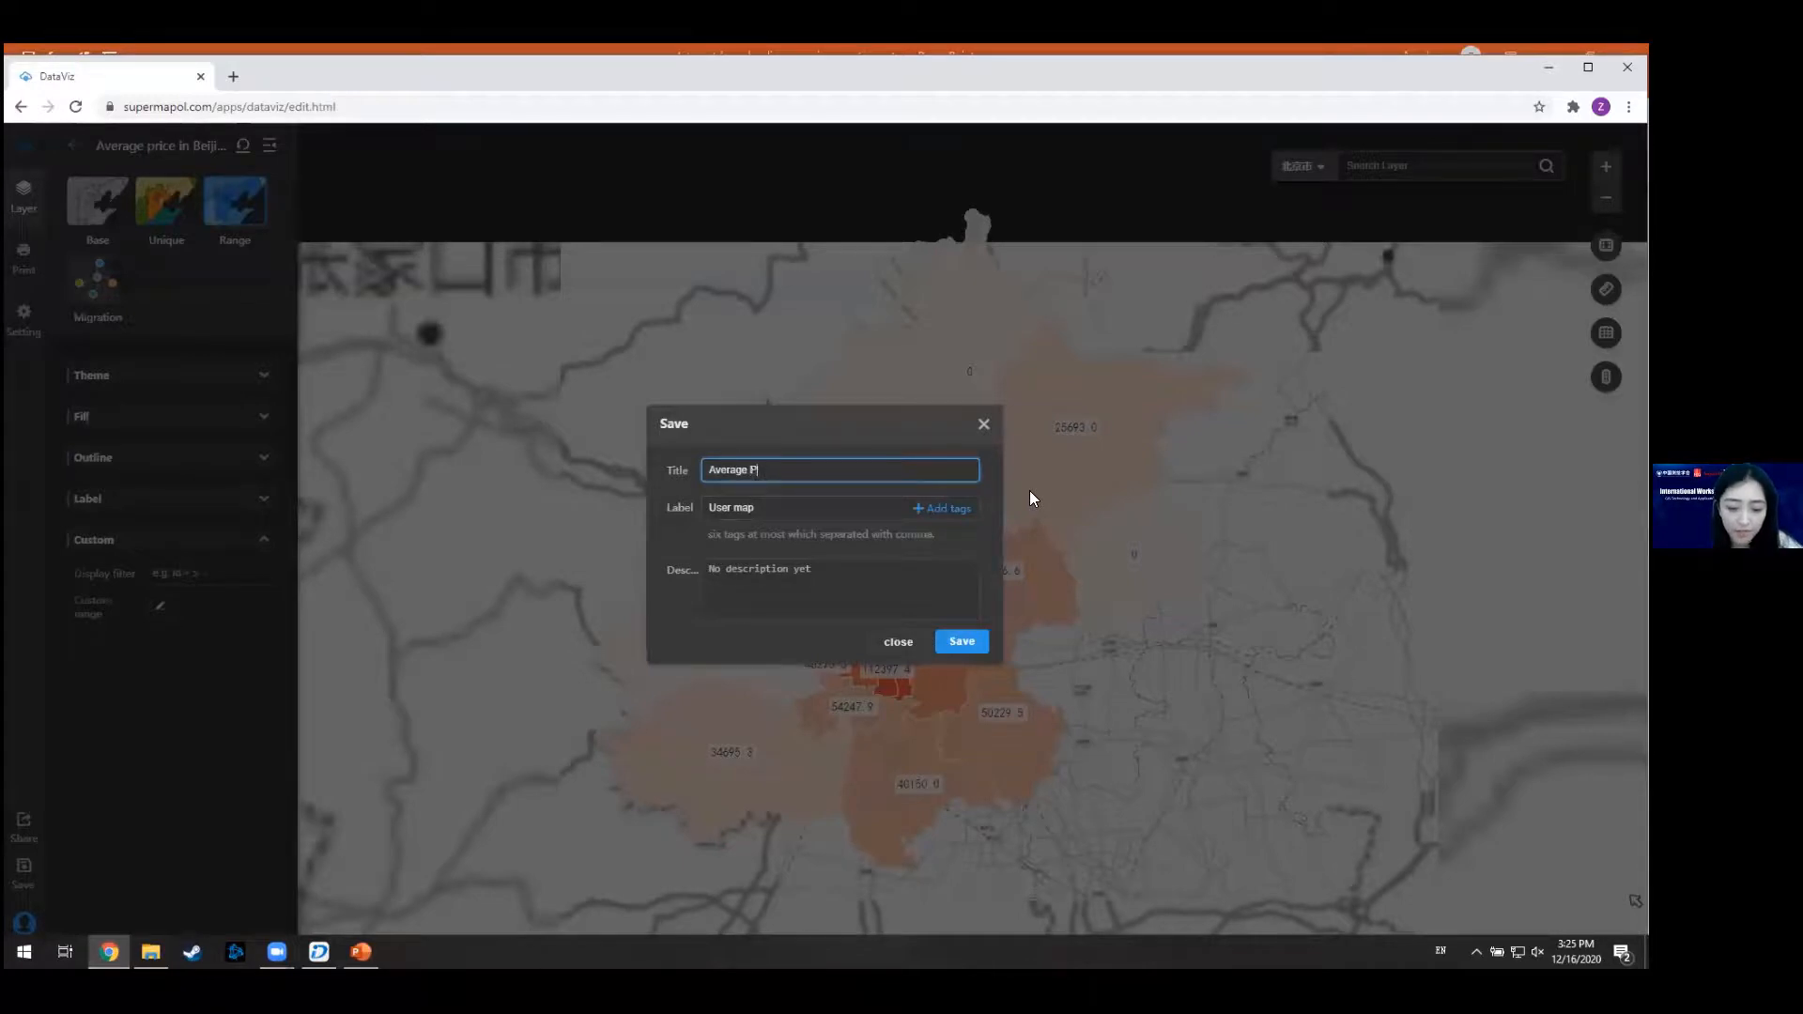
type("rice")
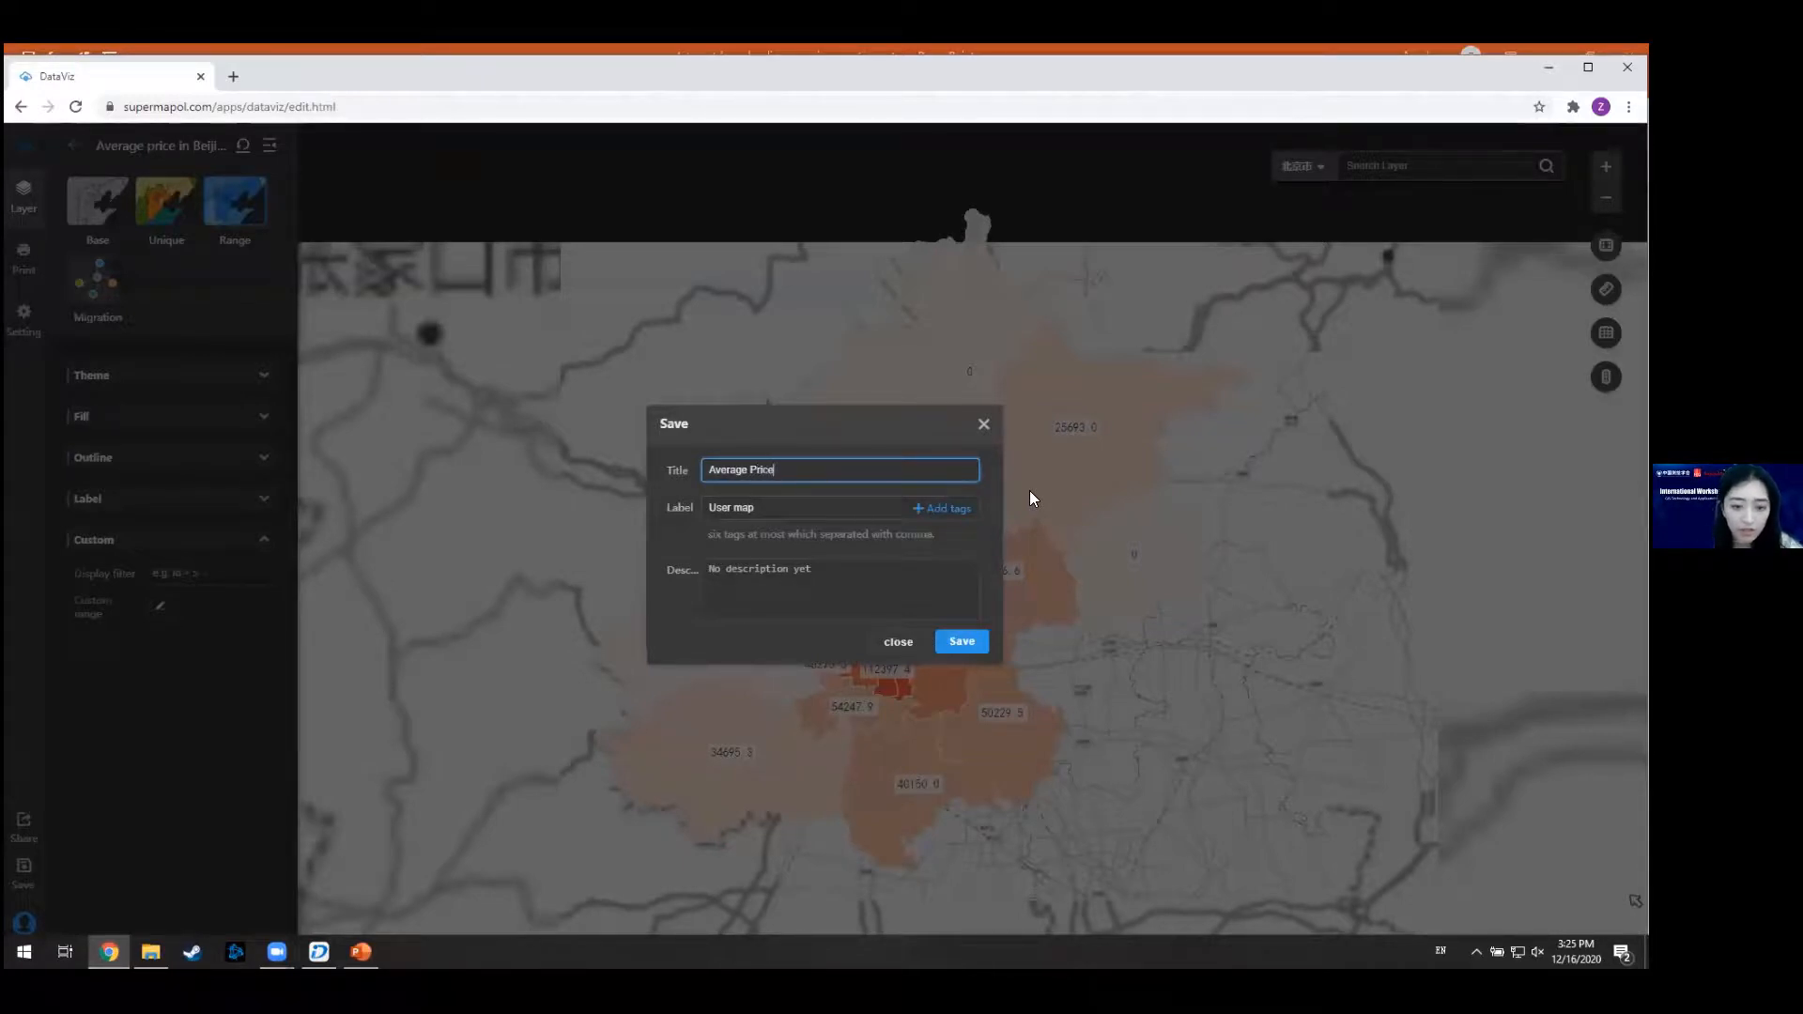
type(" Map")
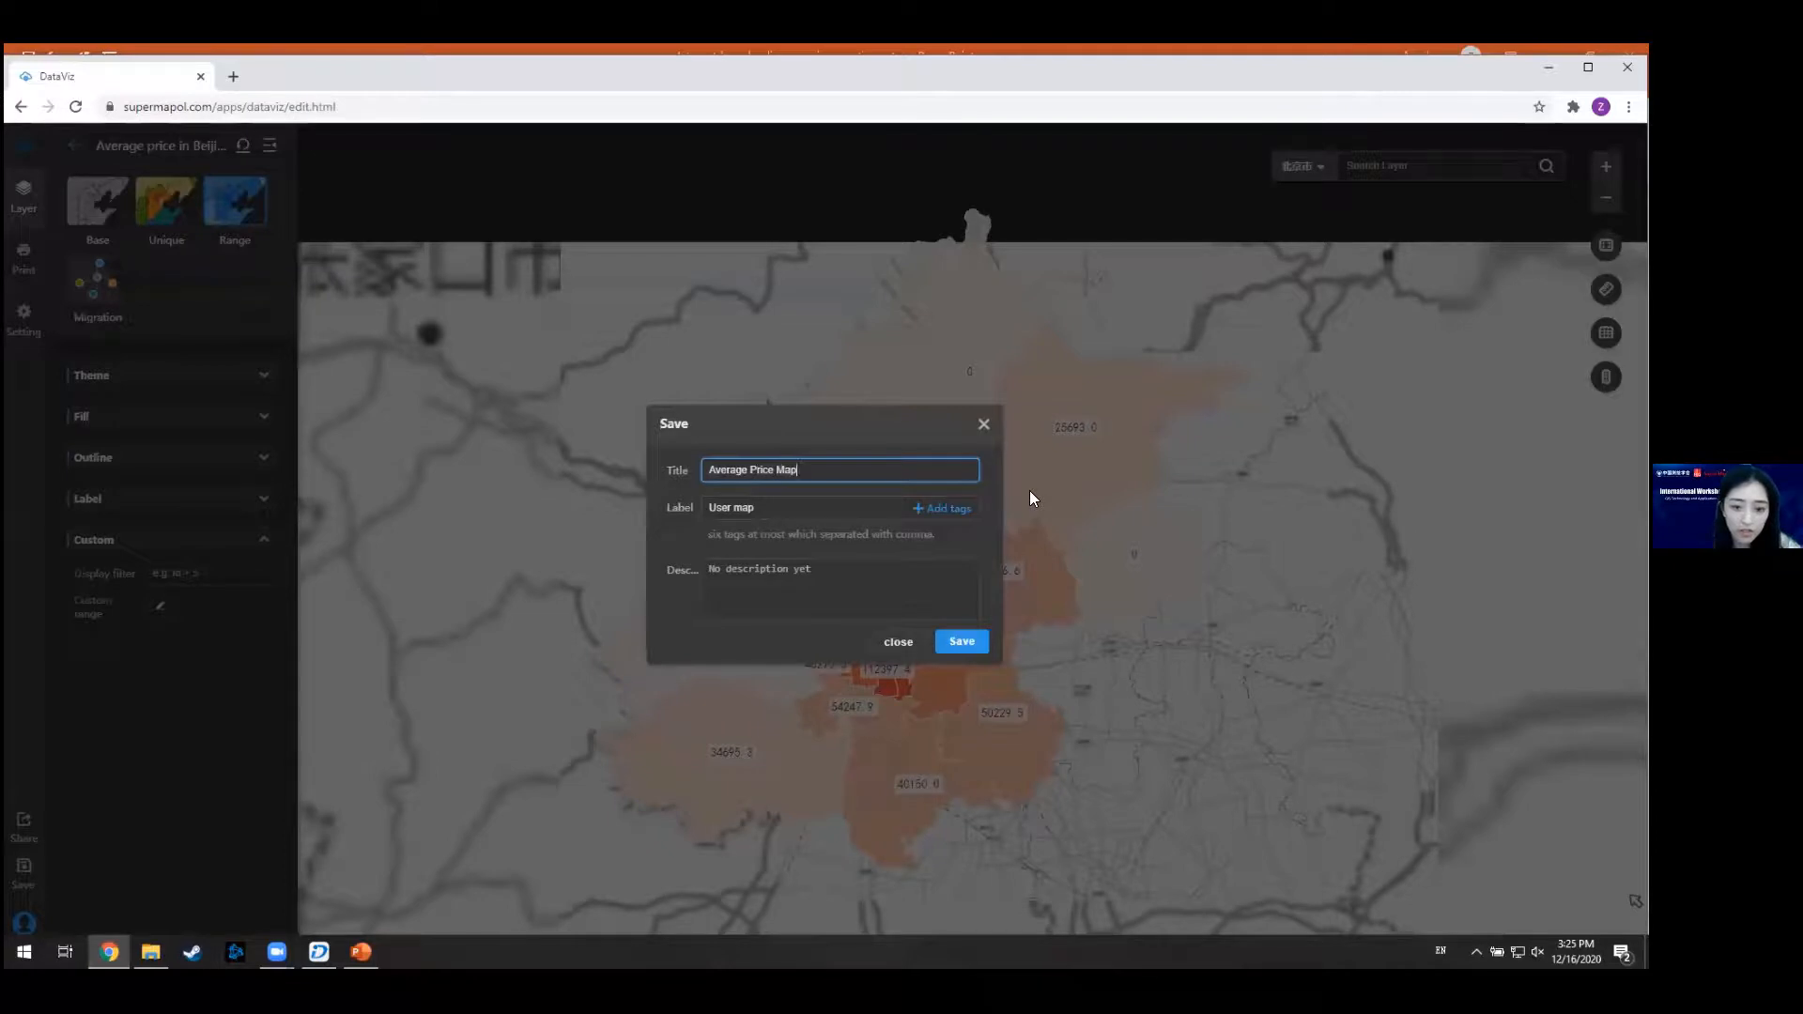
left_click(942, 641)
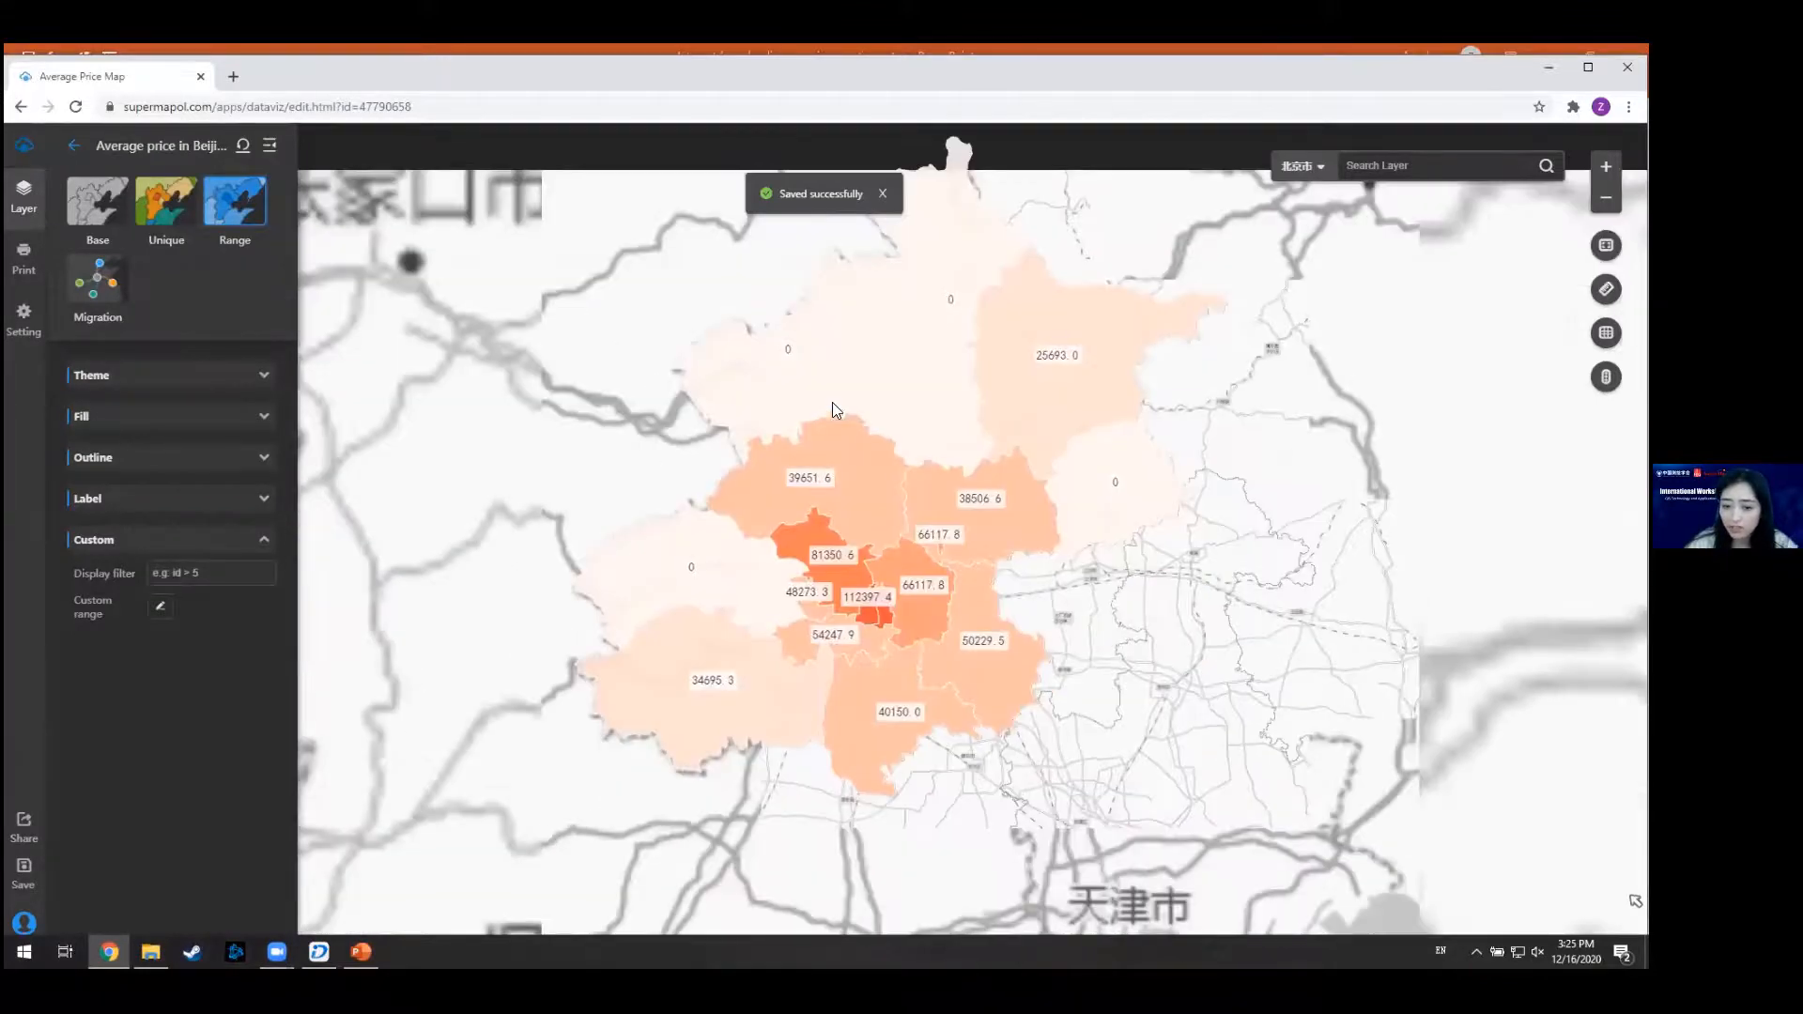
left_click_drag(832, 402, 864, 489)
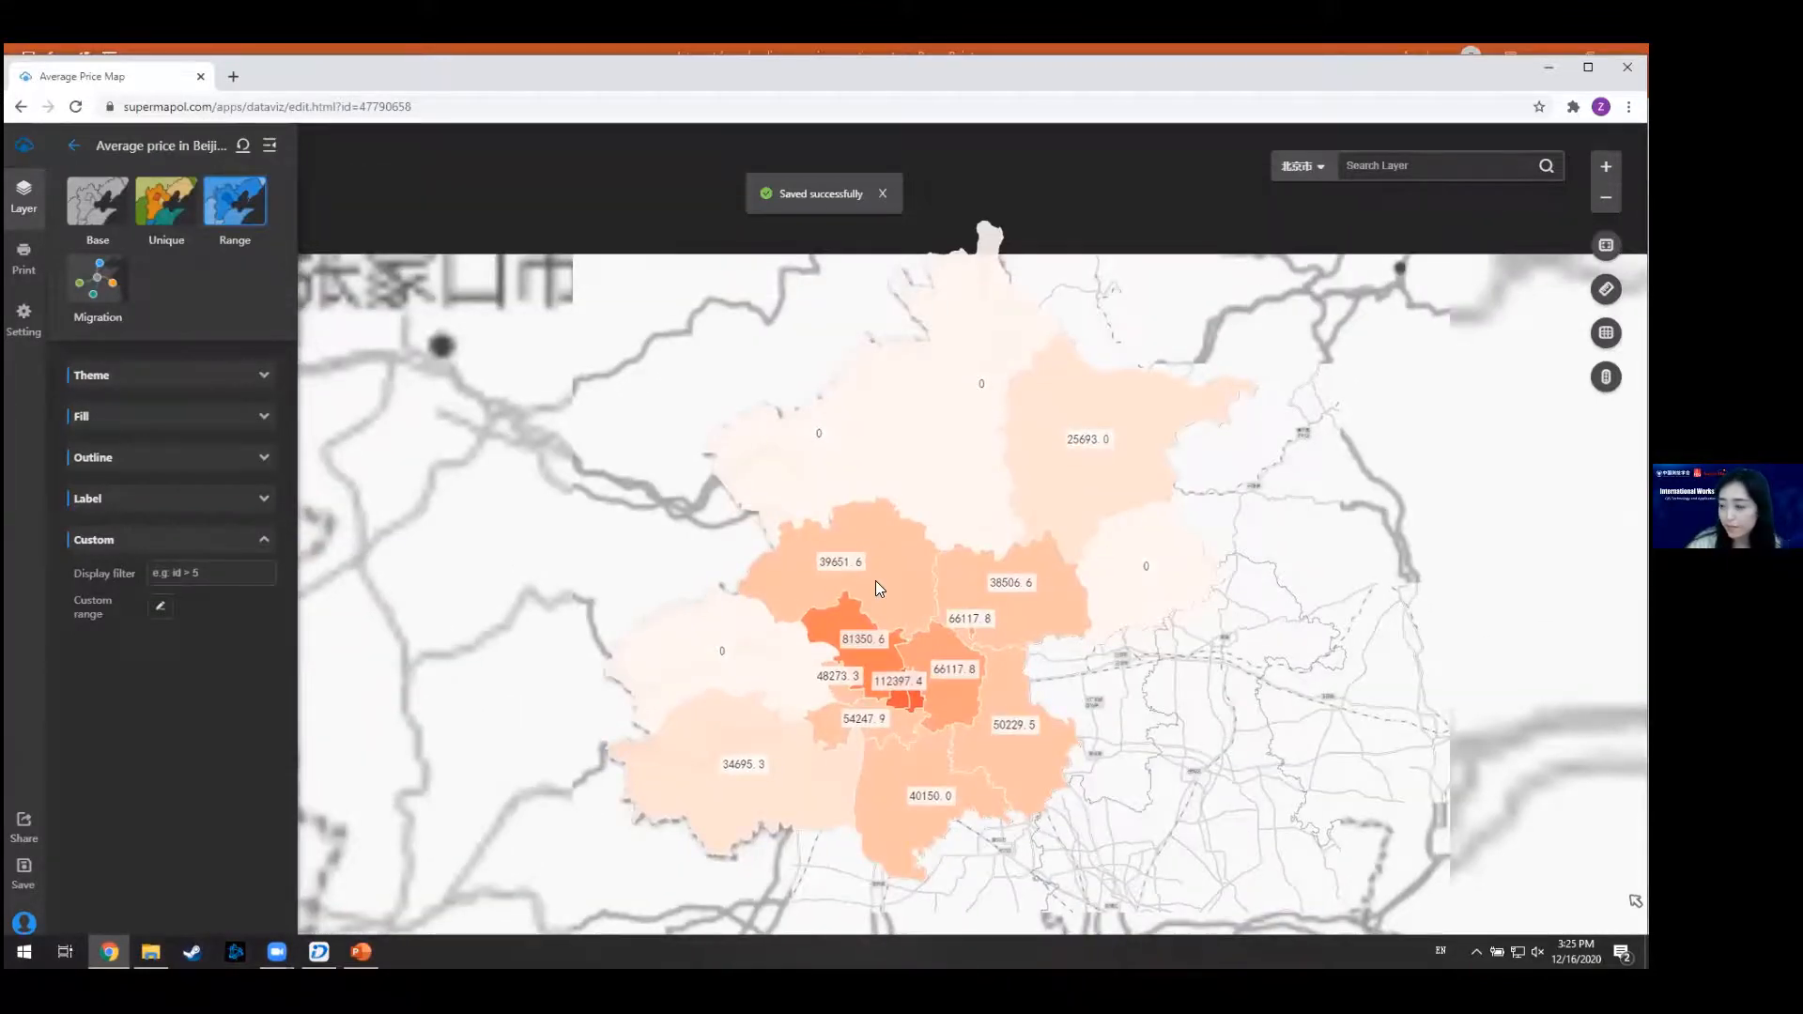
left_click_drag(892, 607, 891, 586)
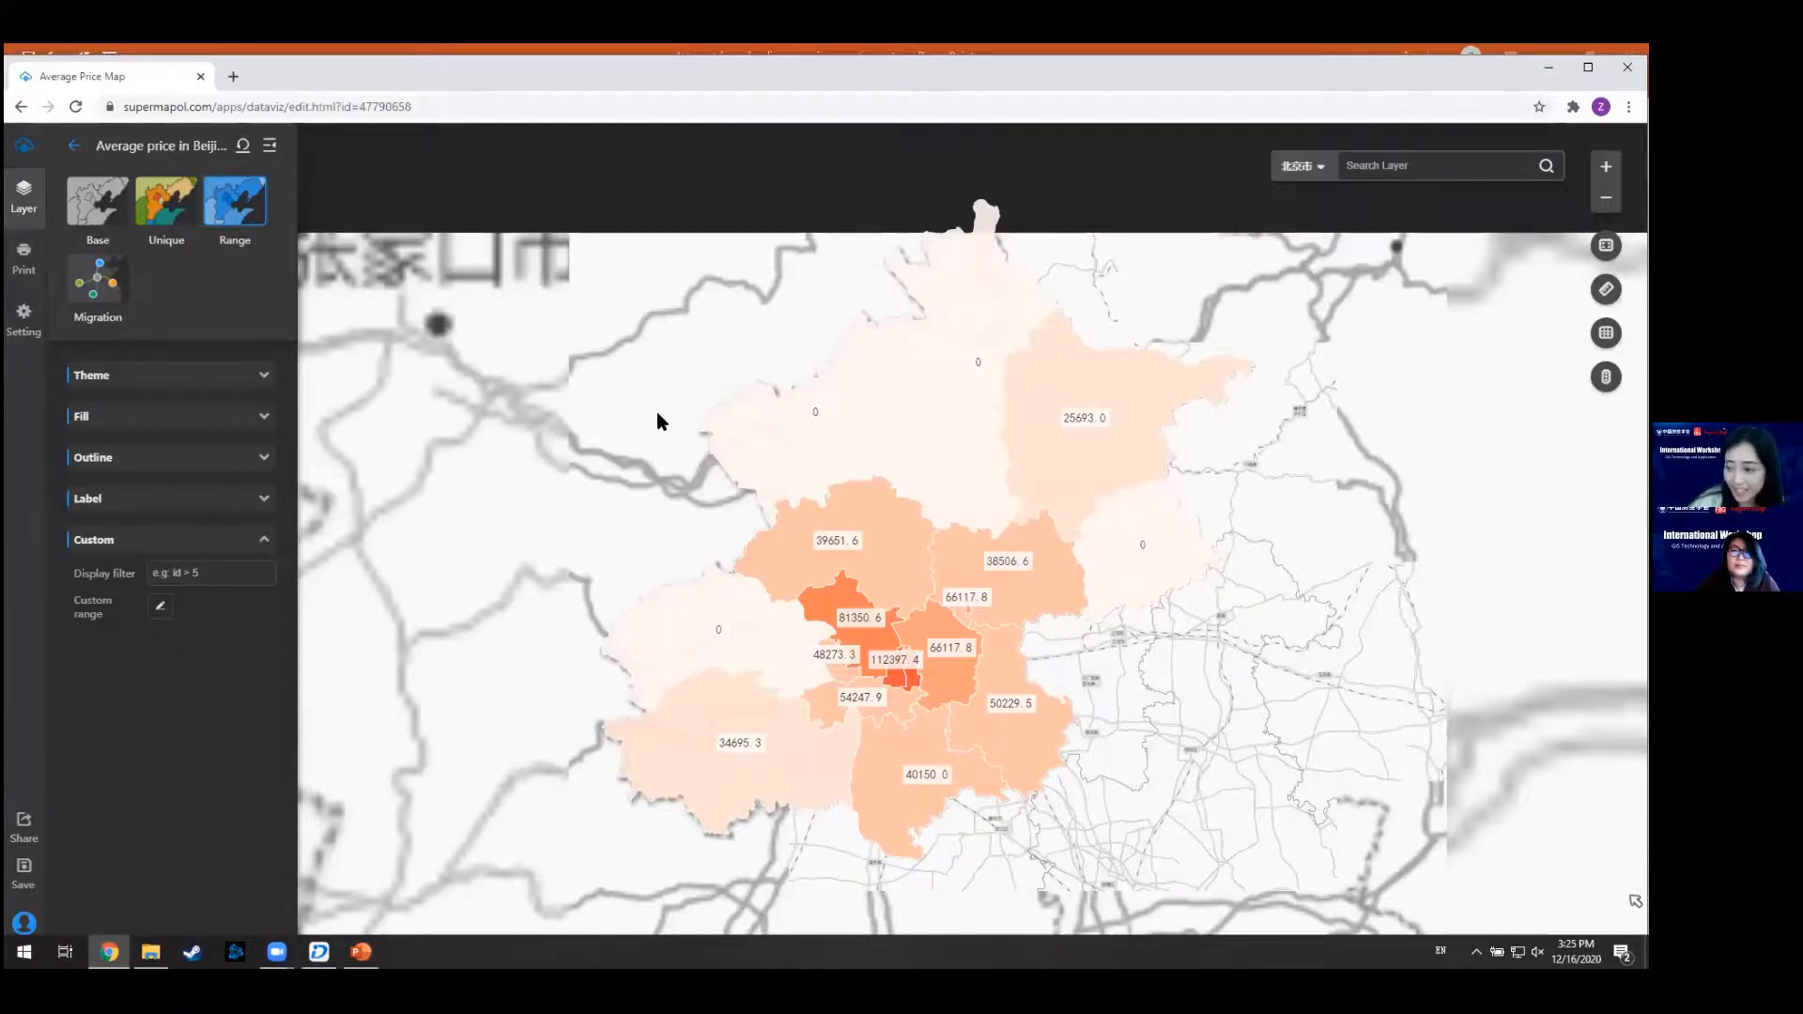
mouse_move(726, 454)
left_mouse_down()
mouse_move(725, 475)
mouse_move(716, 459)
left_mouse_up()
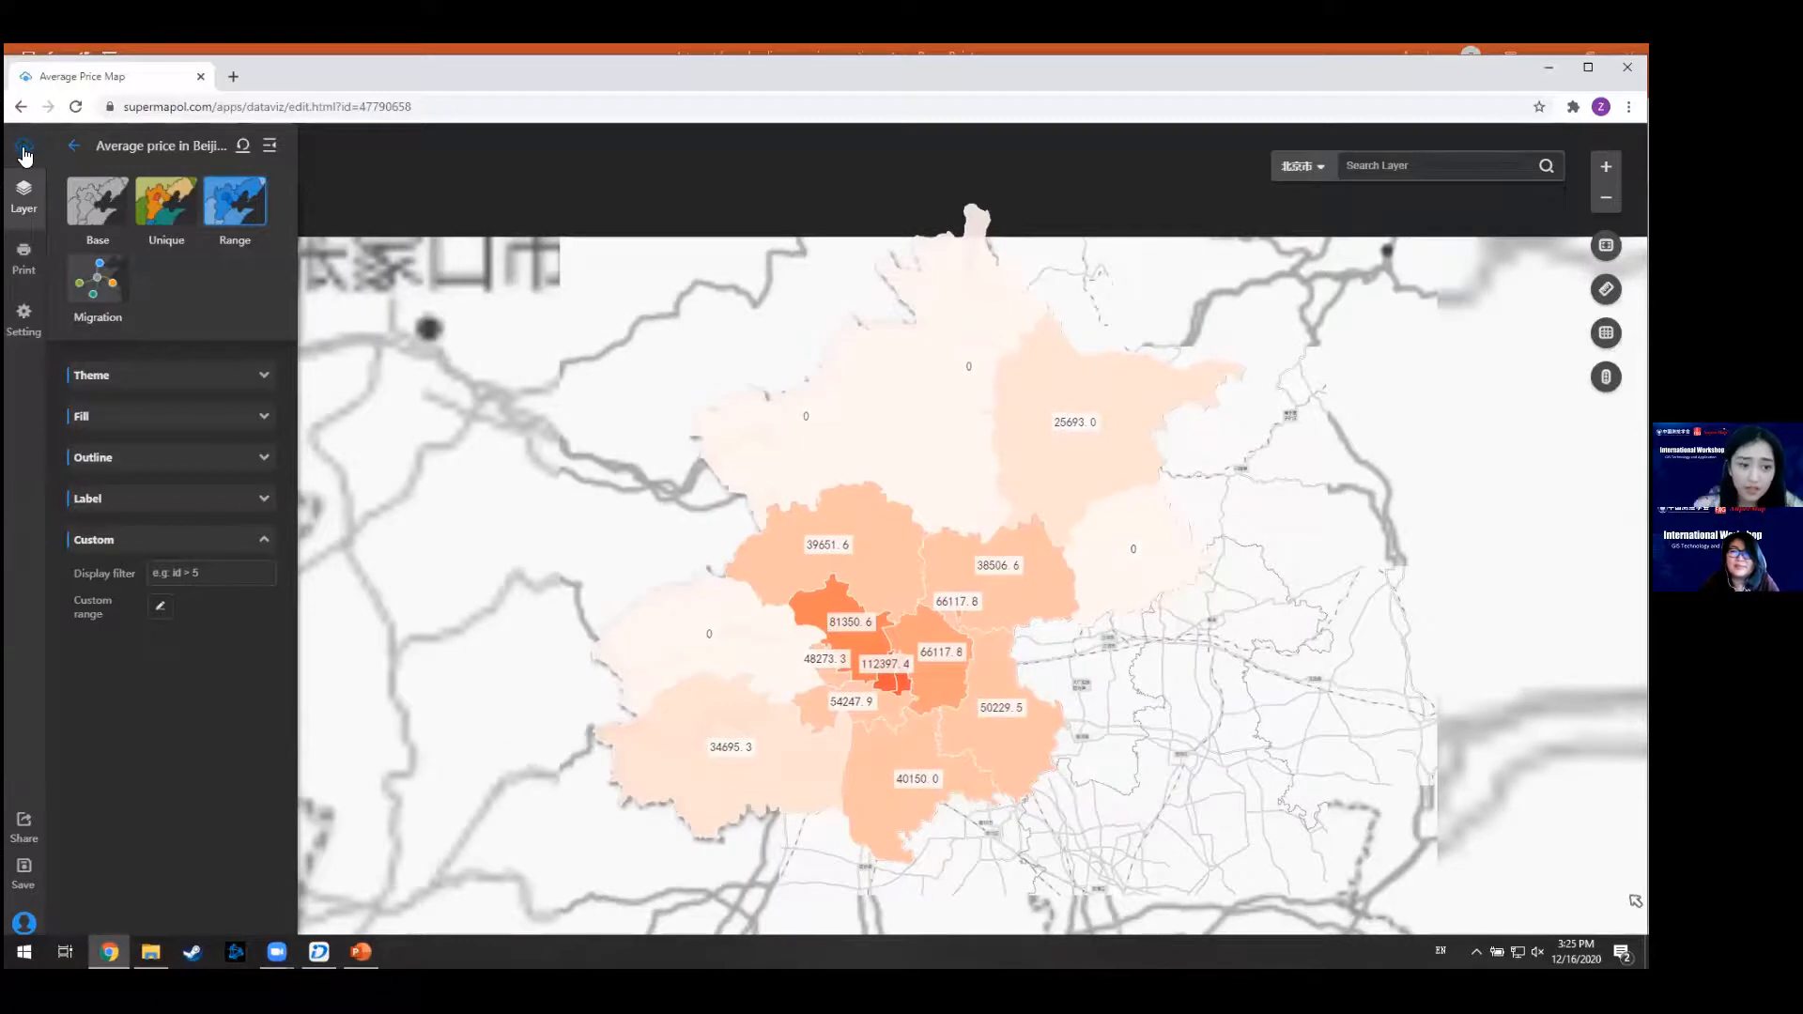
- Create a new DataInsights project from SuperMap Online's Insights page and view its introduction up to the third slide
left_click(24, 151)
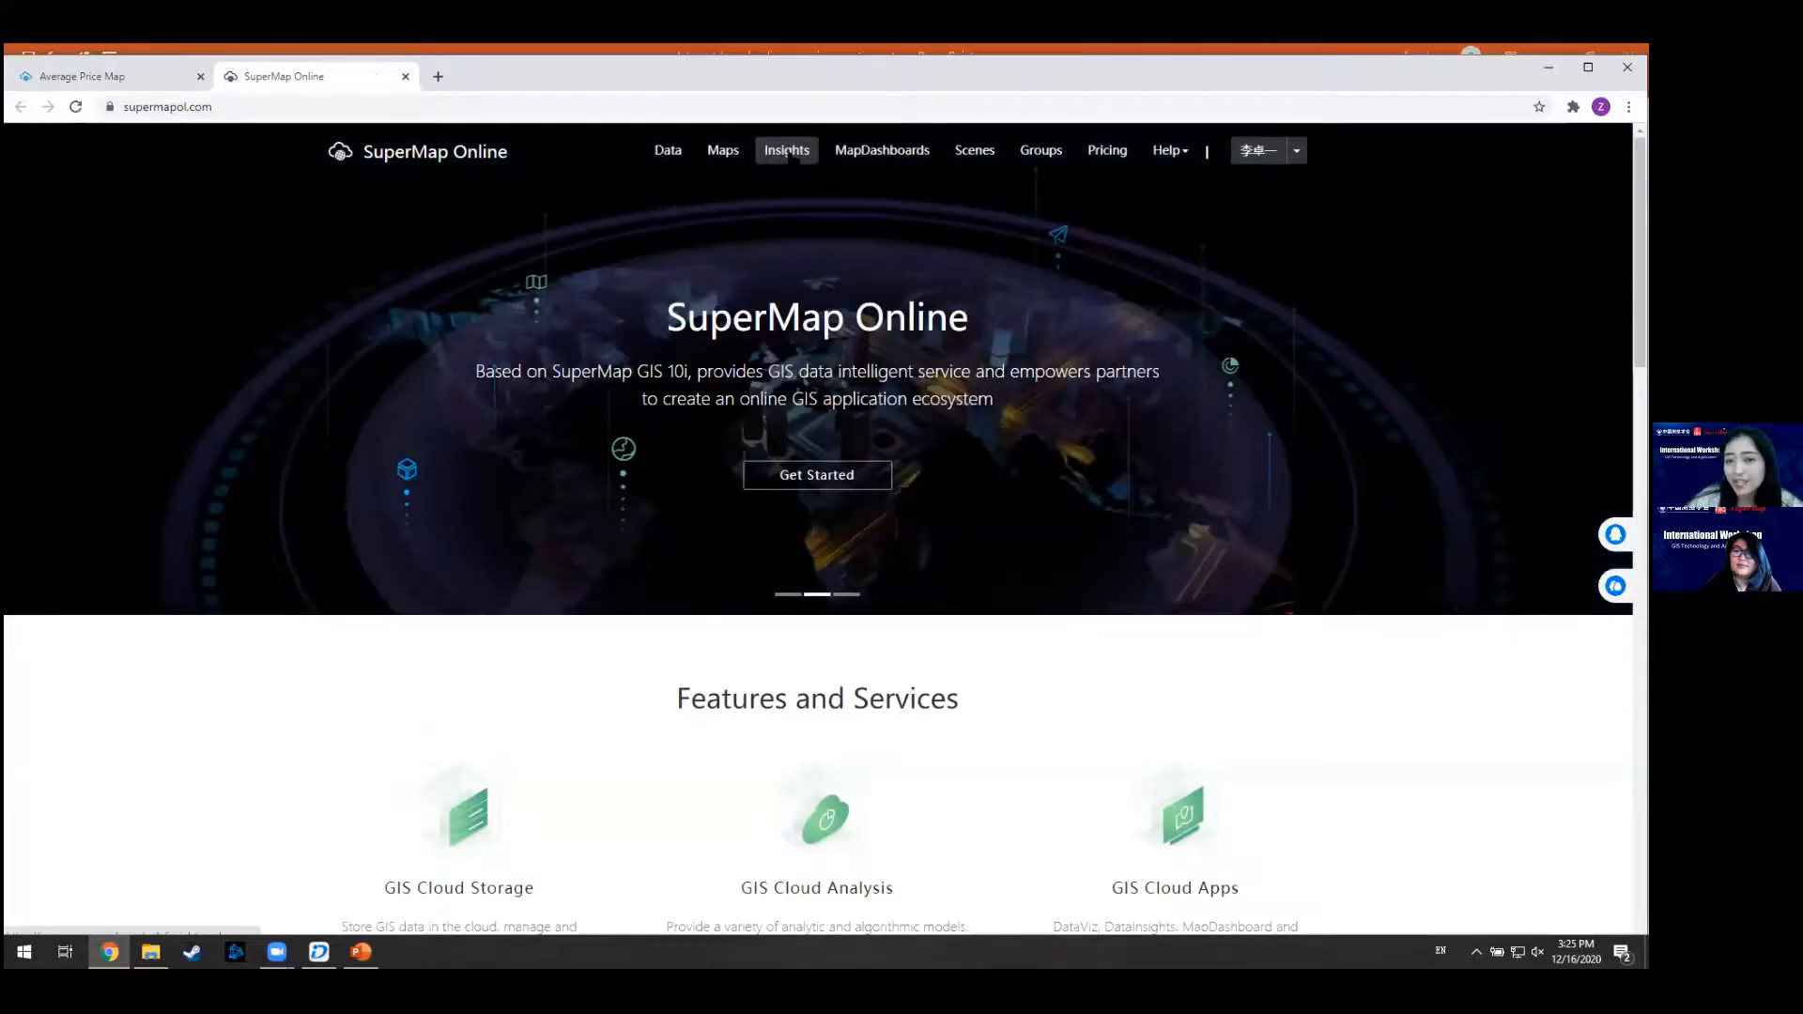
left_click(791, 155)
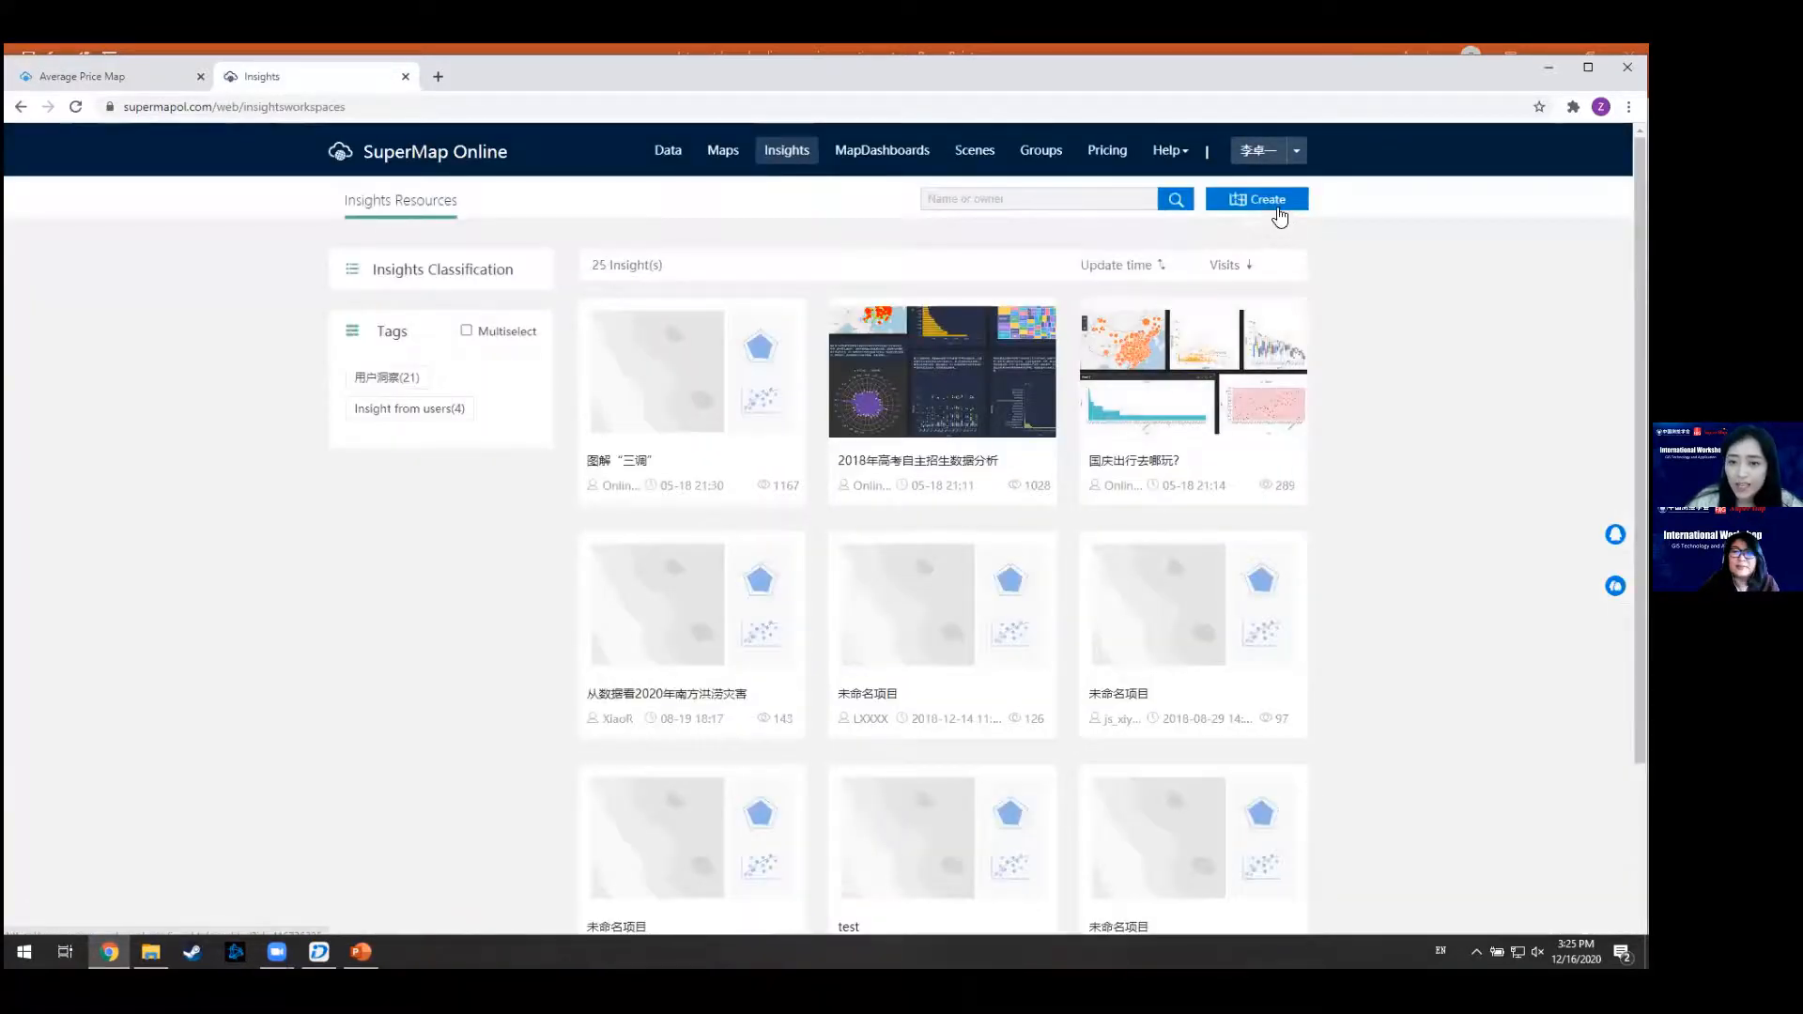
left_click(1278, 201)
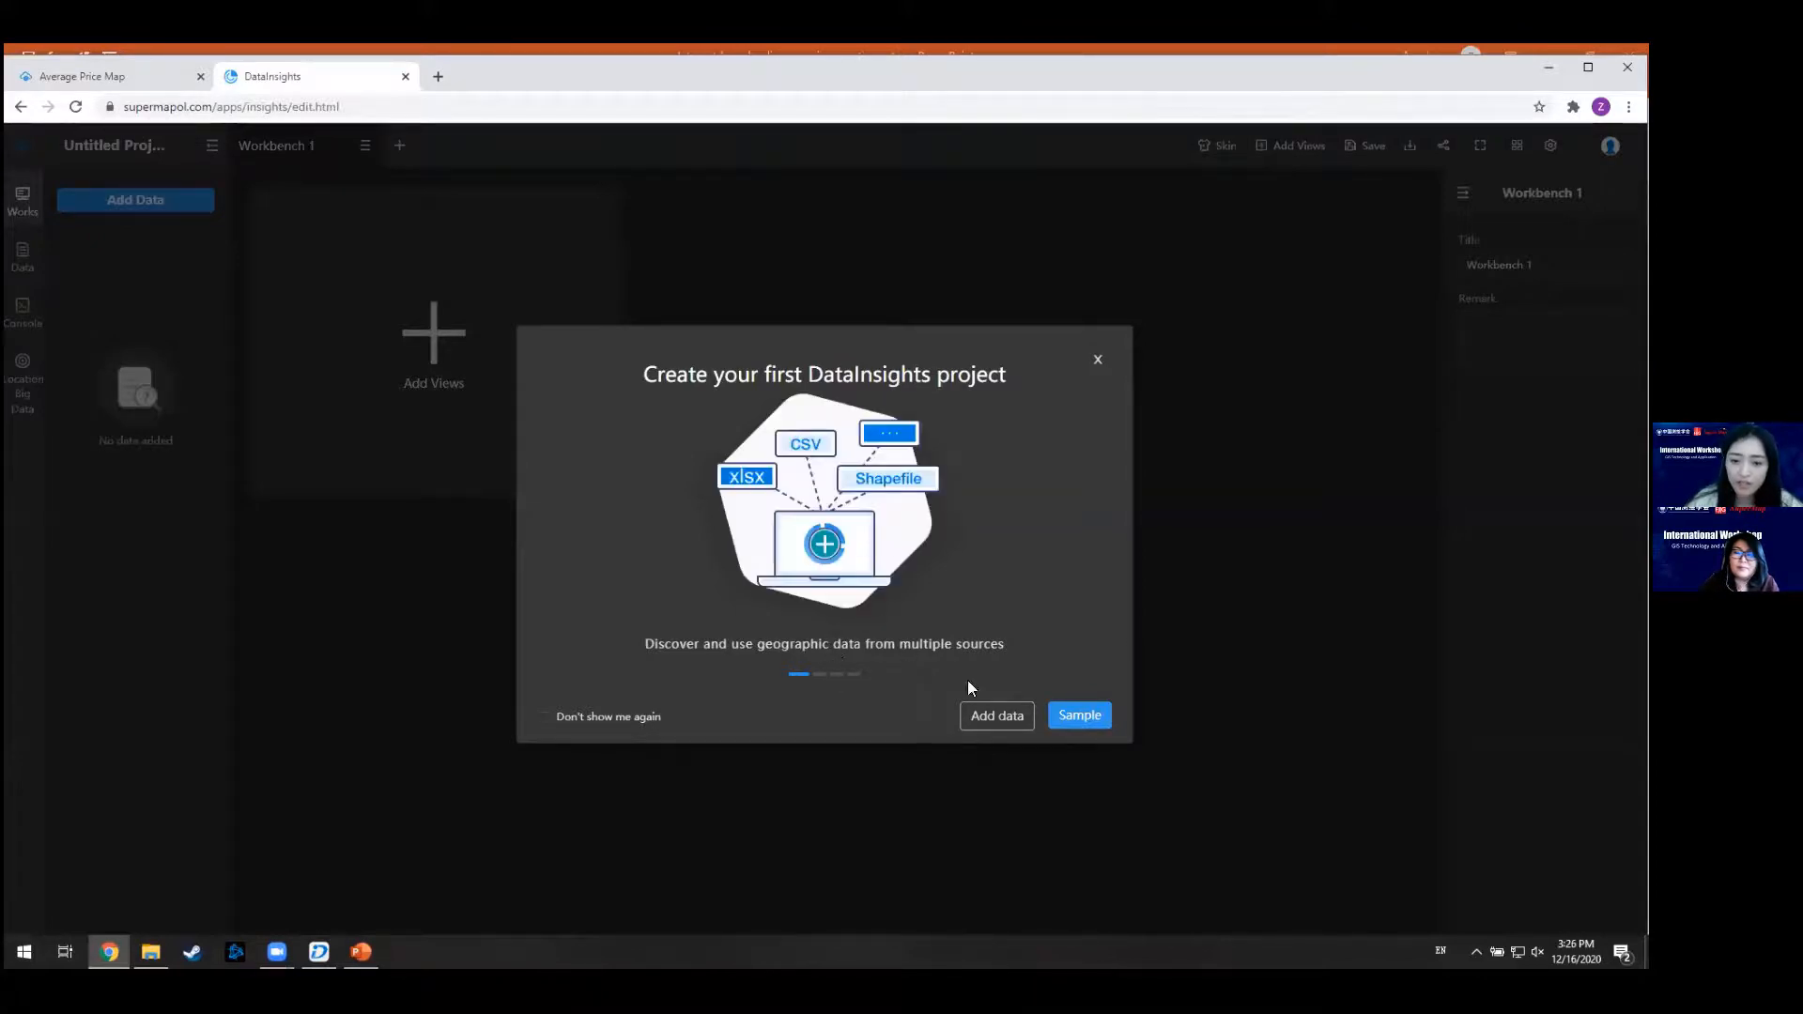
left_click(820, 675)
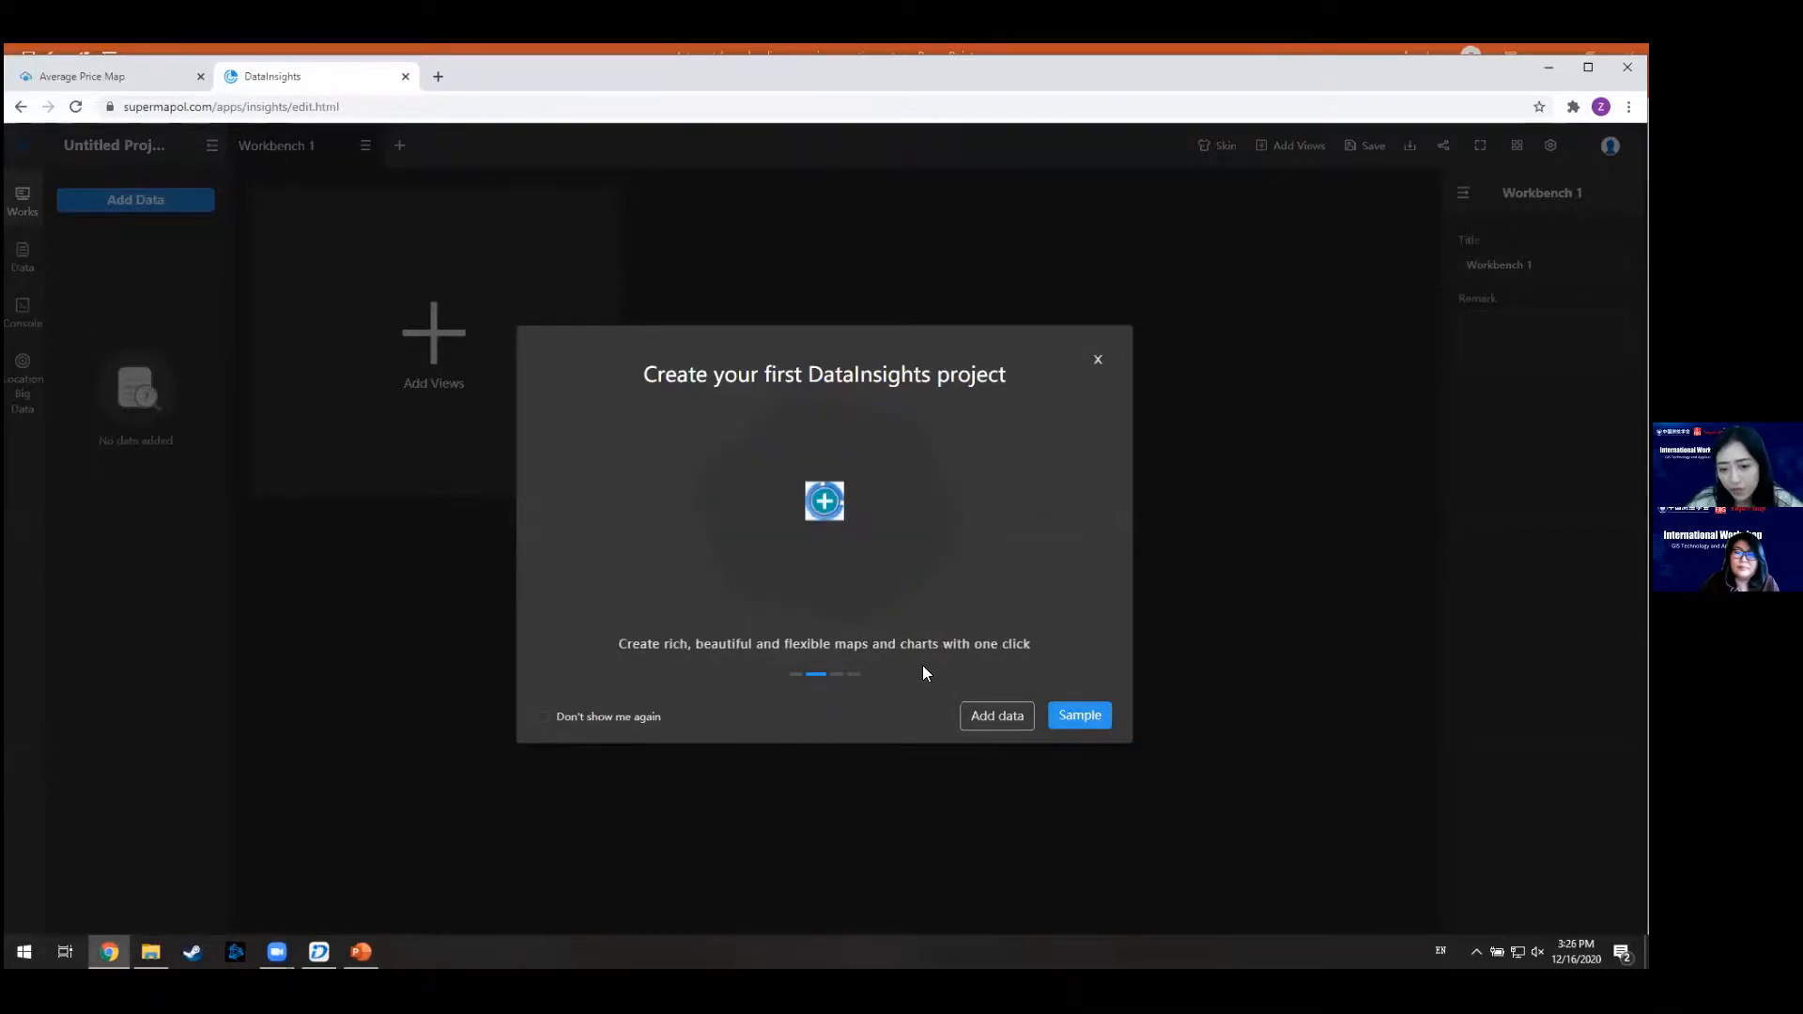
left_click(840, 676)
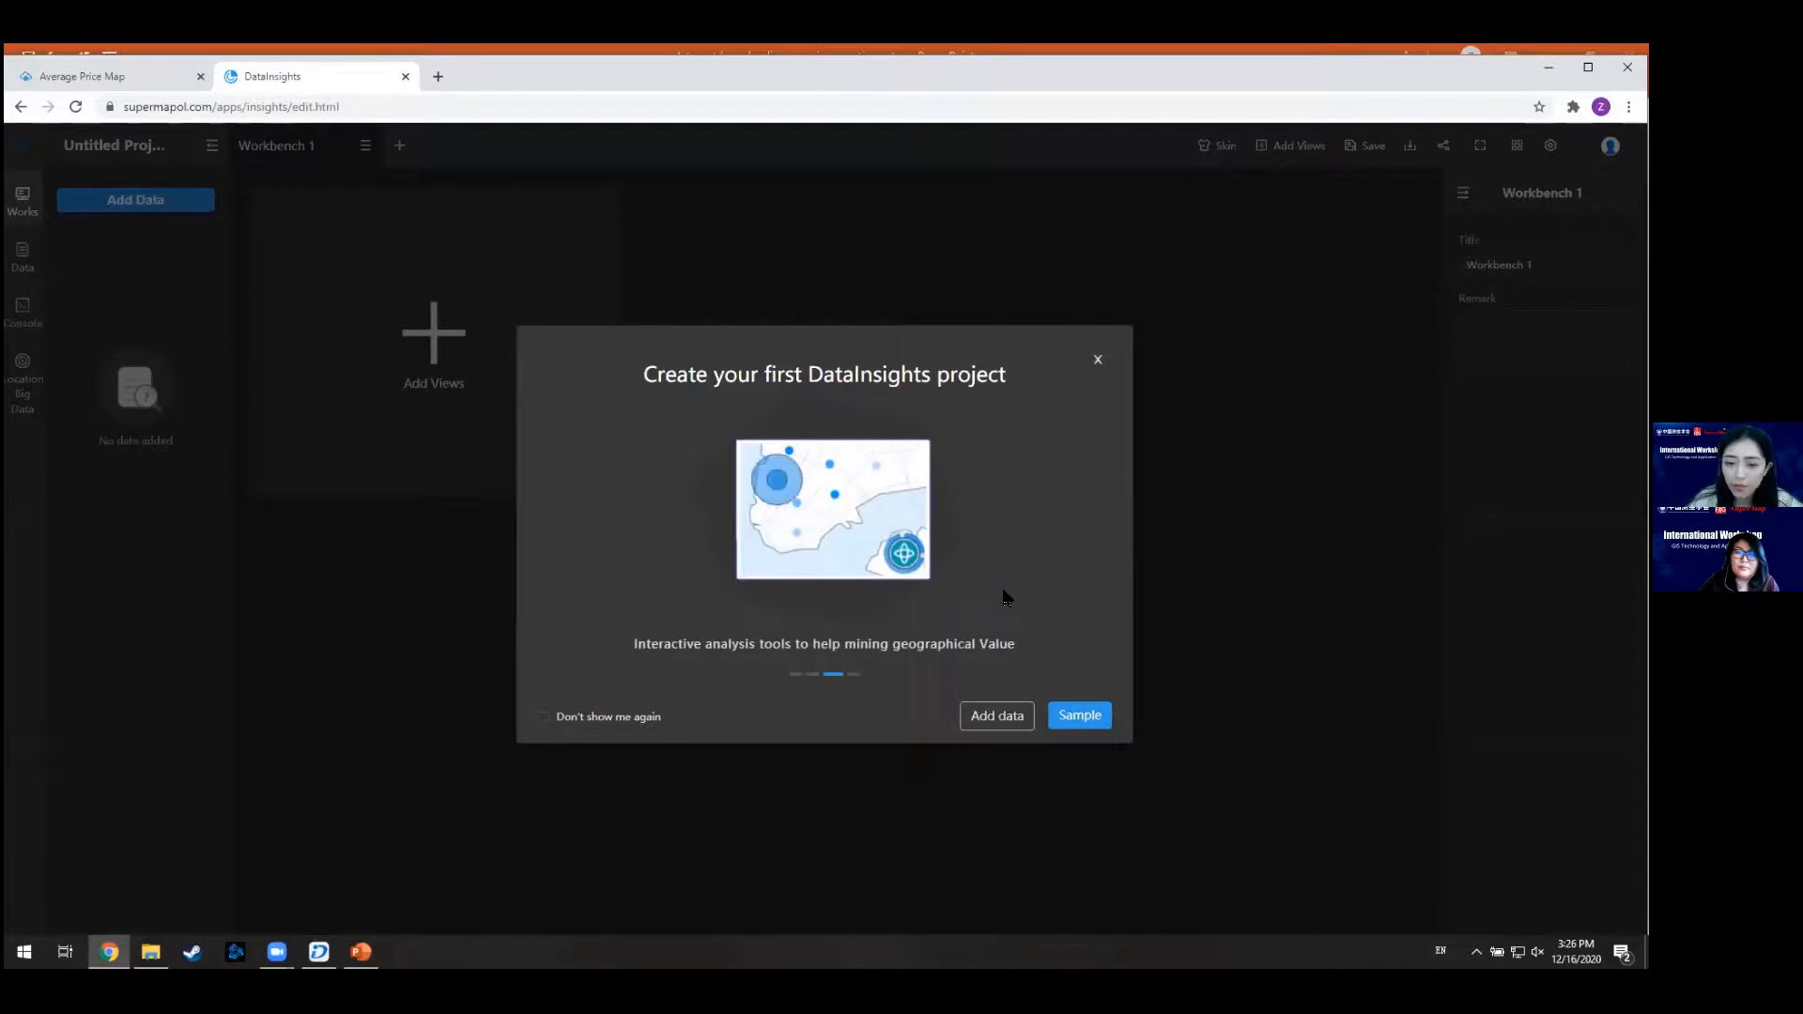
- Load the sample DataInsights project and check the style options of the world map's SalesJan2009 layer, keeping Heatmap
left_click(1092, 721)
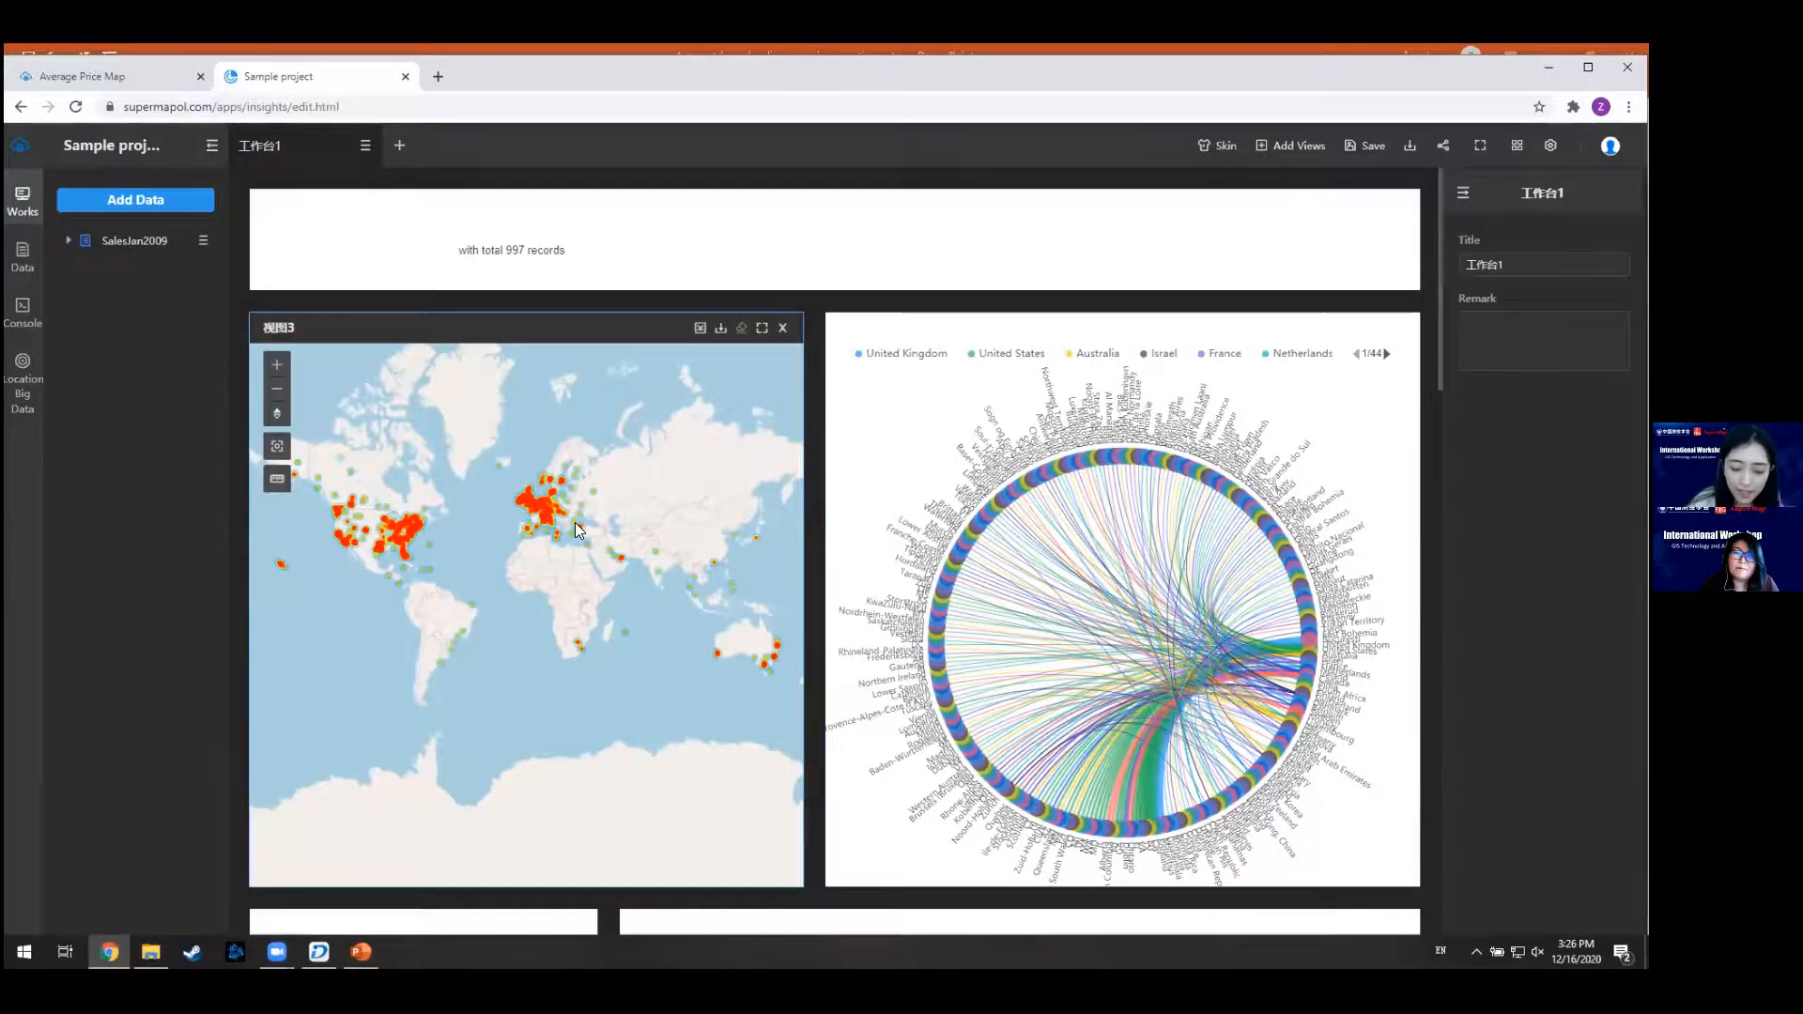
left_click(686, 534)
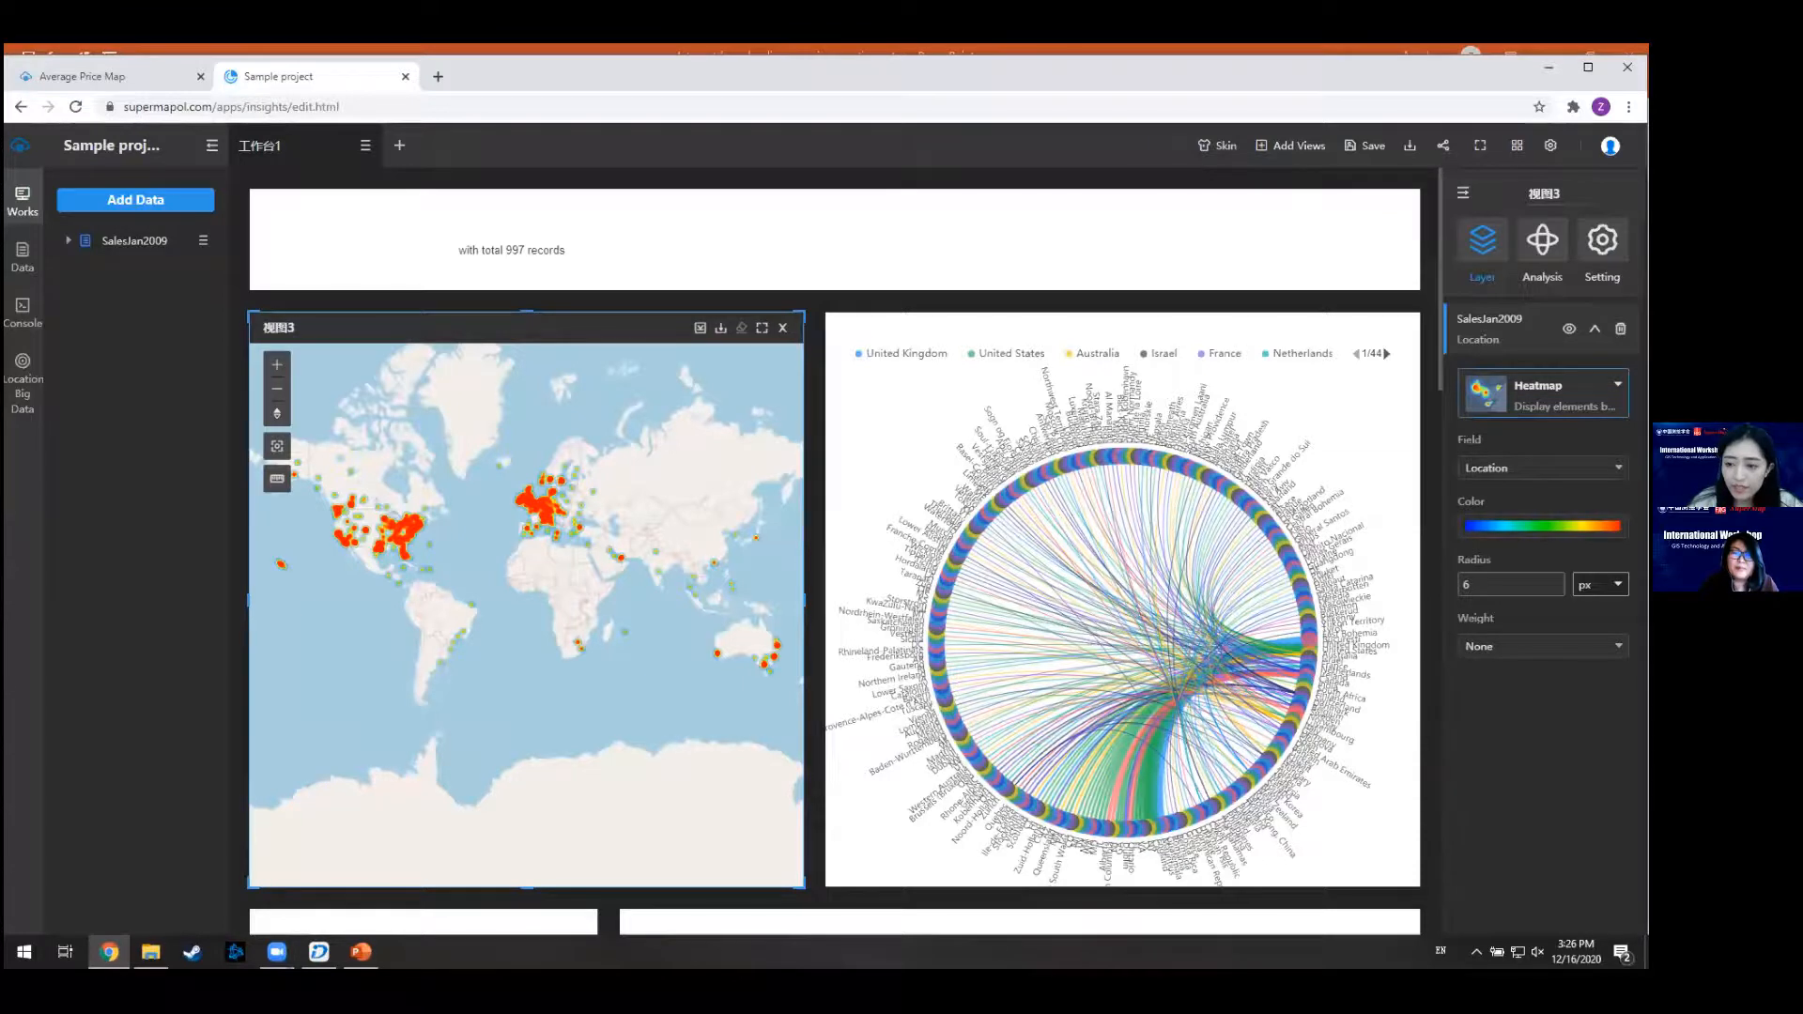
left_click(1559, 395)
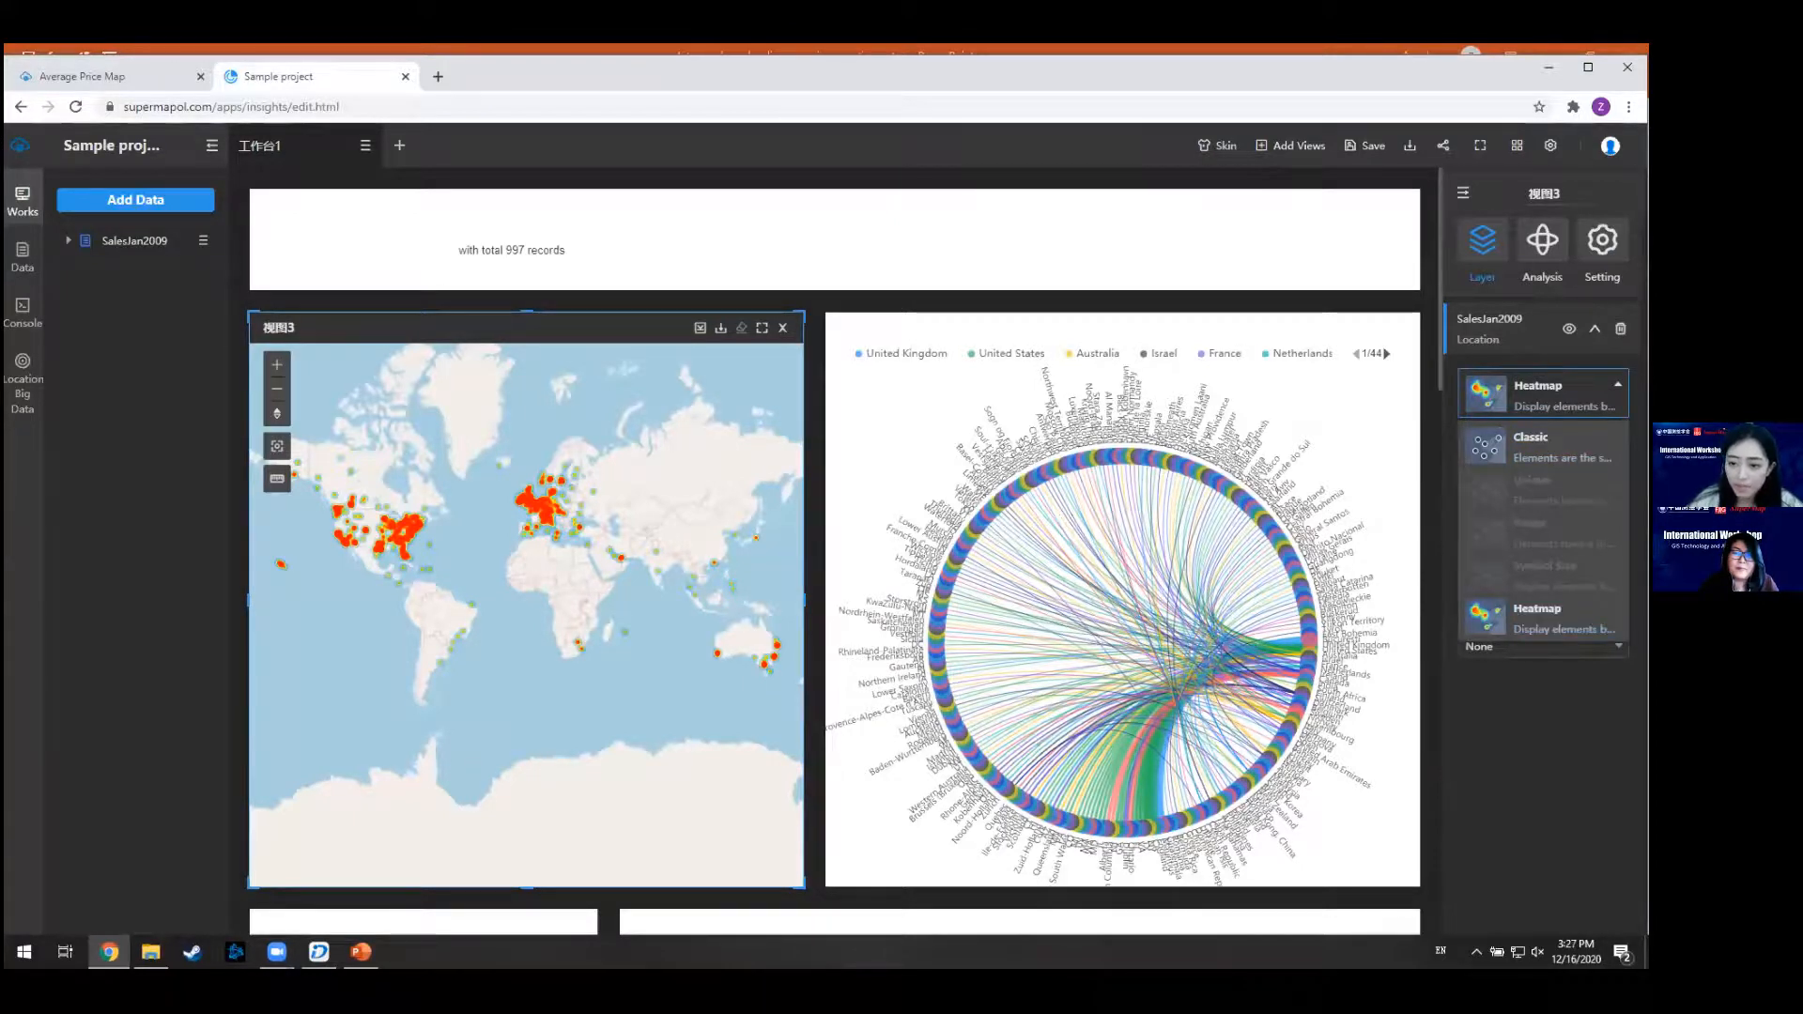
left_click(1540, 618)
- View the spatial analysis tools offered for the world heatmap, keeping Buffer selected
left_click(1542, 240)
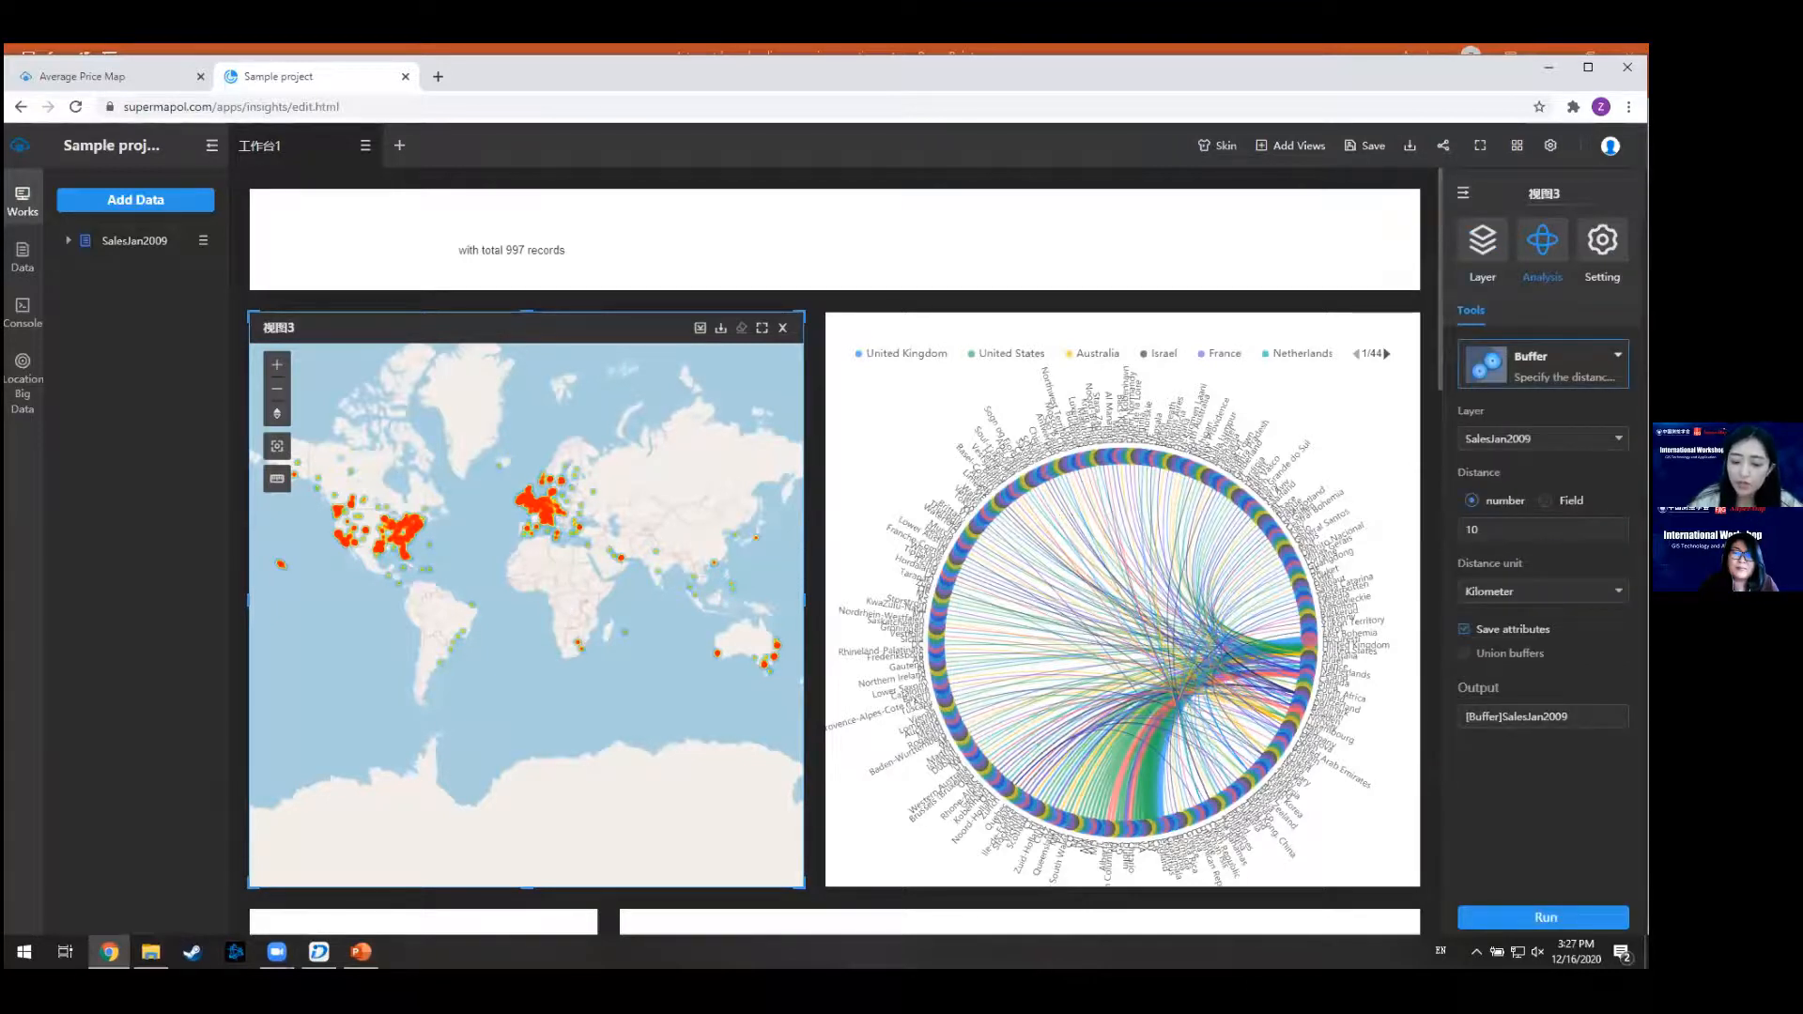
left_click(1617, 356)
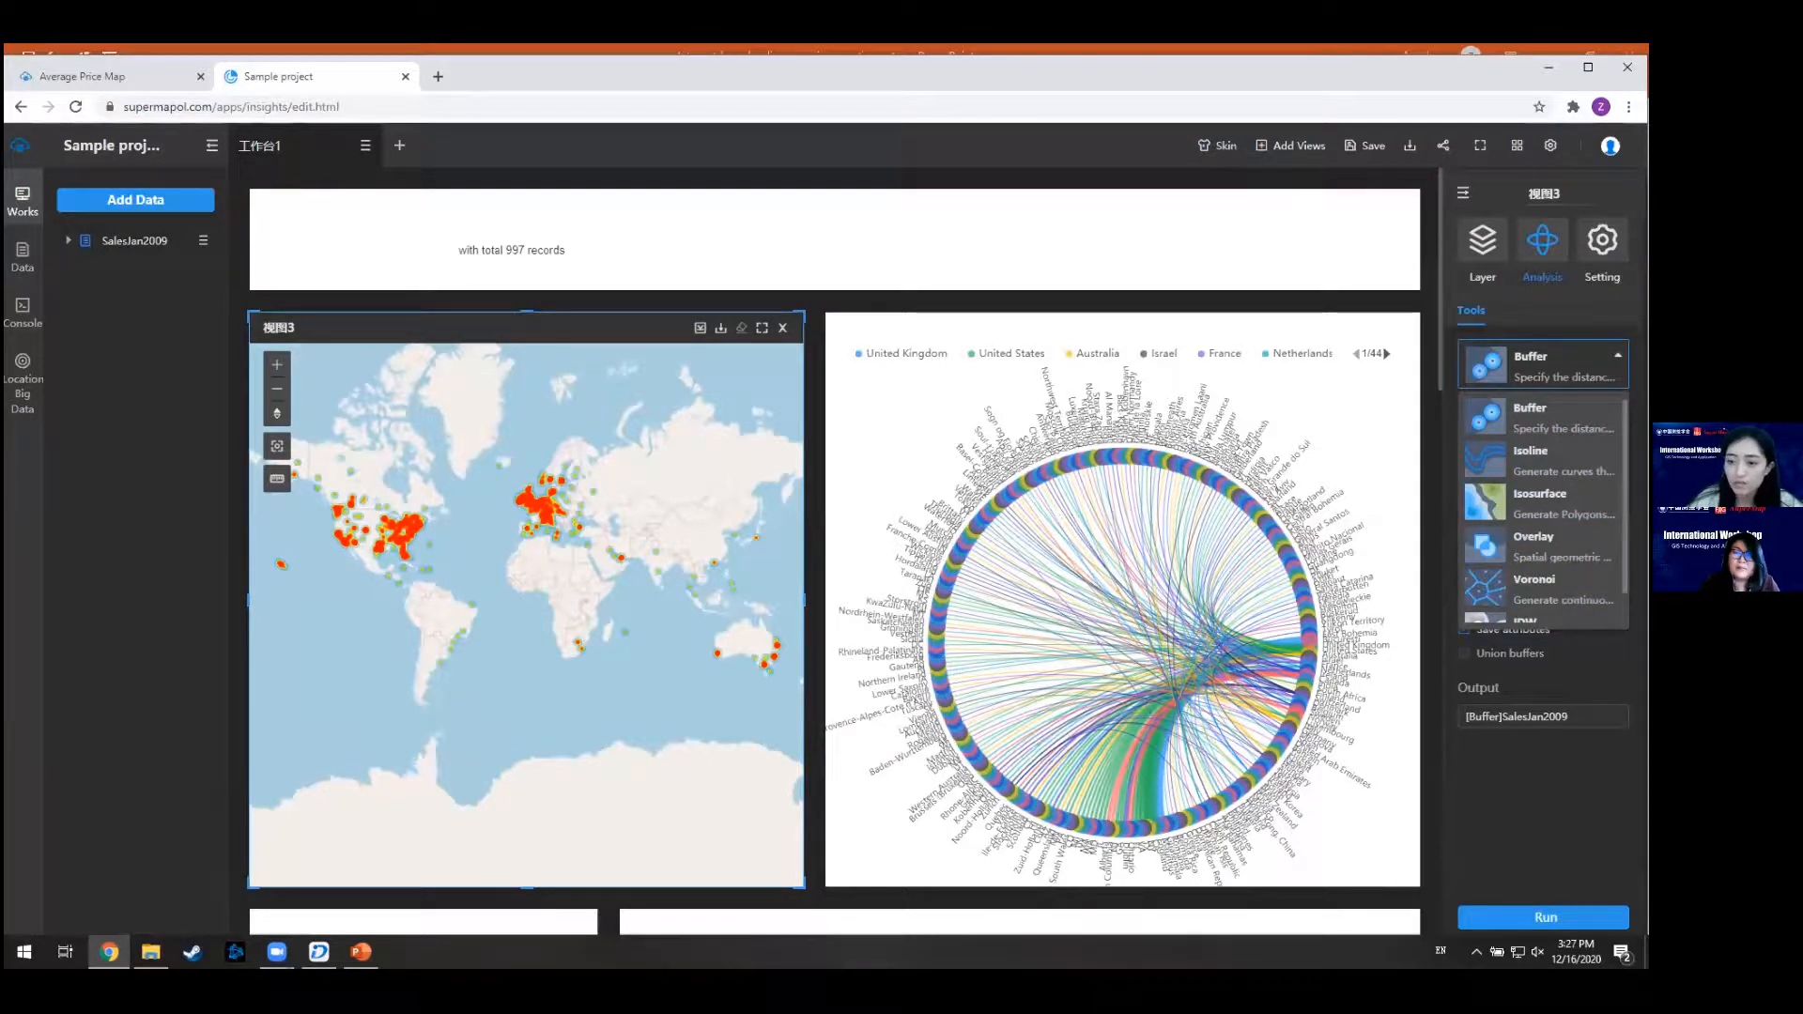
left_click(1540, 417)
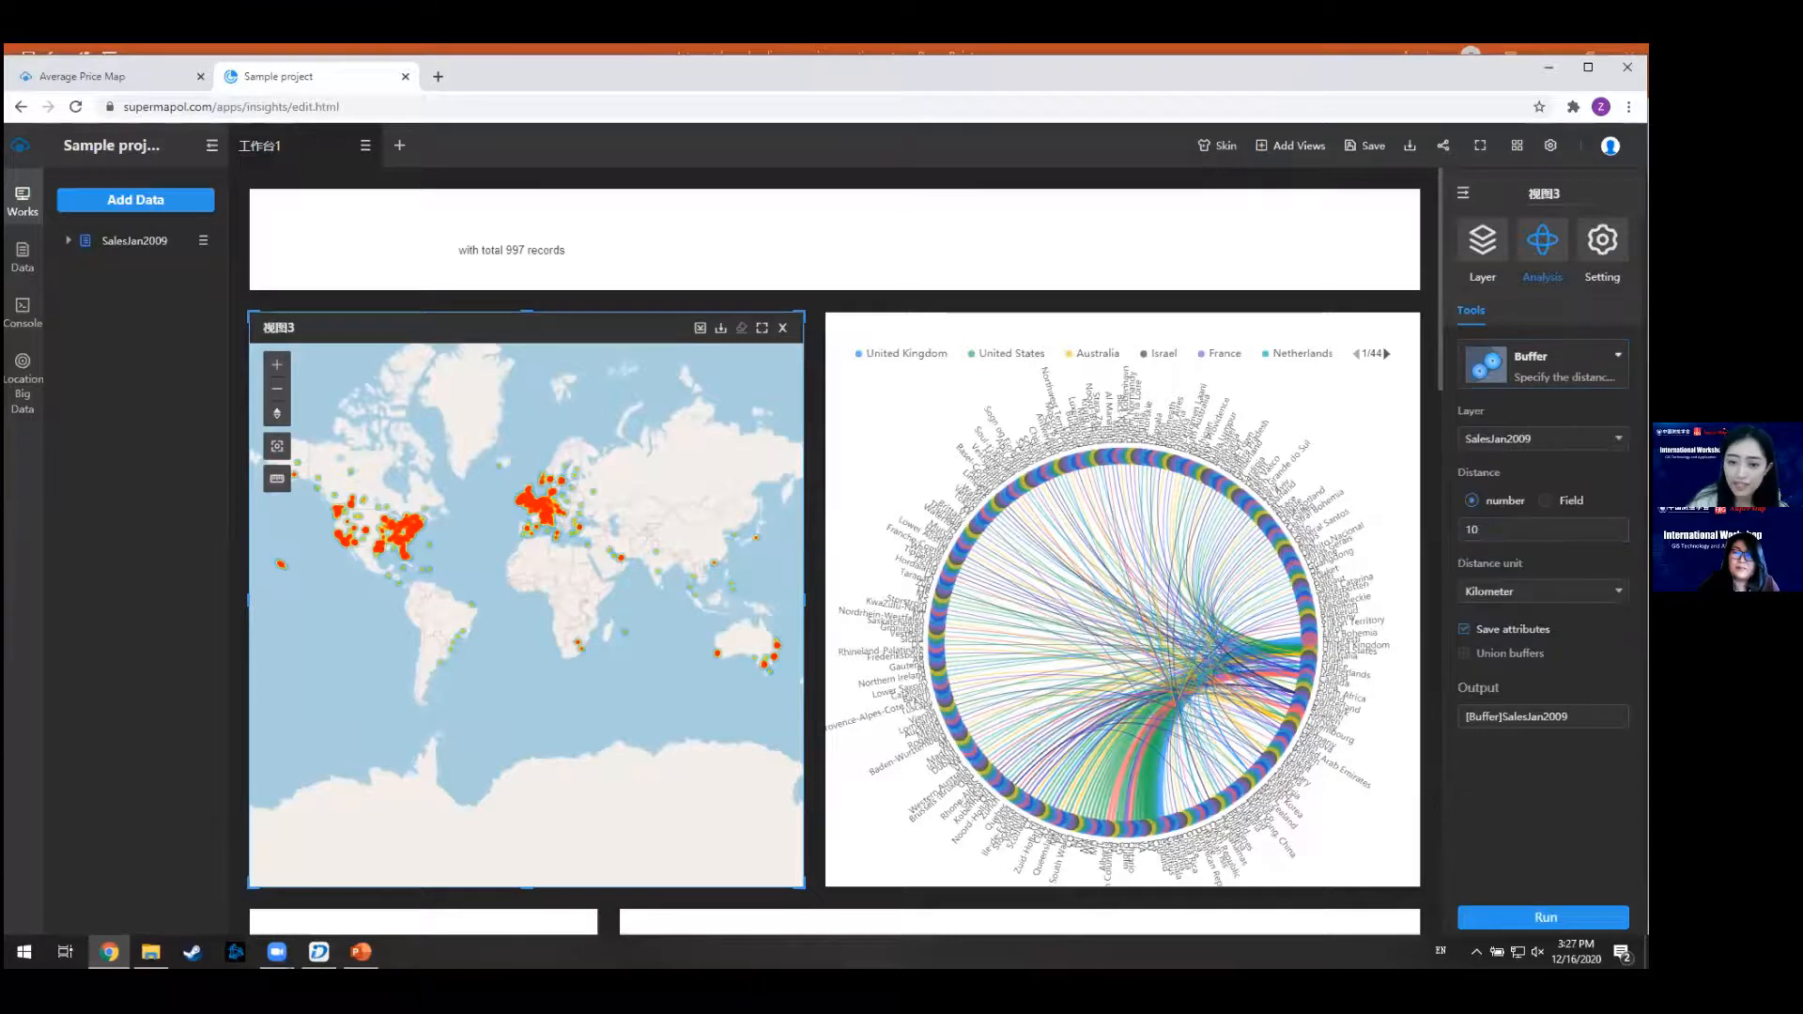
mouse_move(1217, 267)
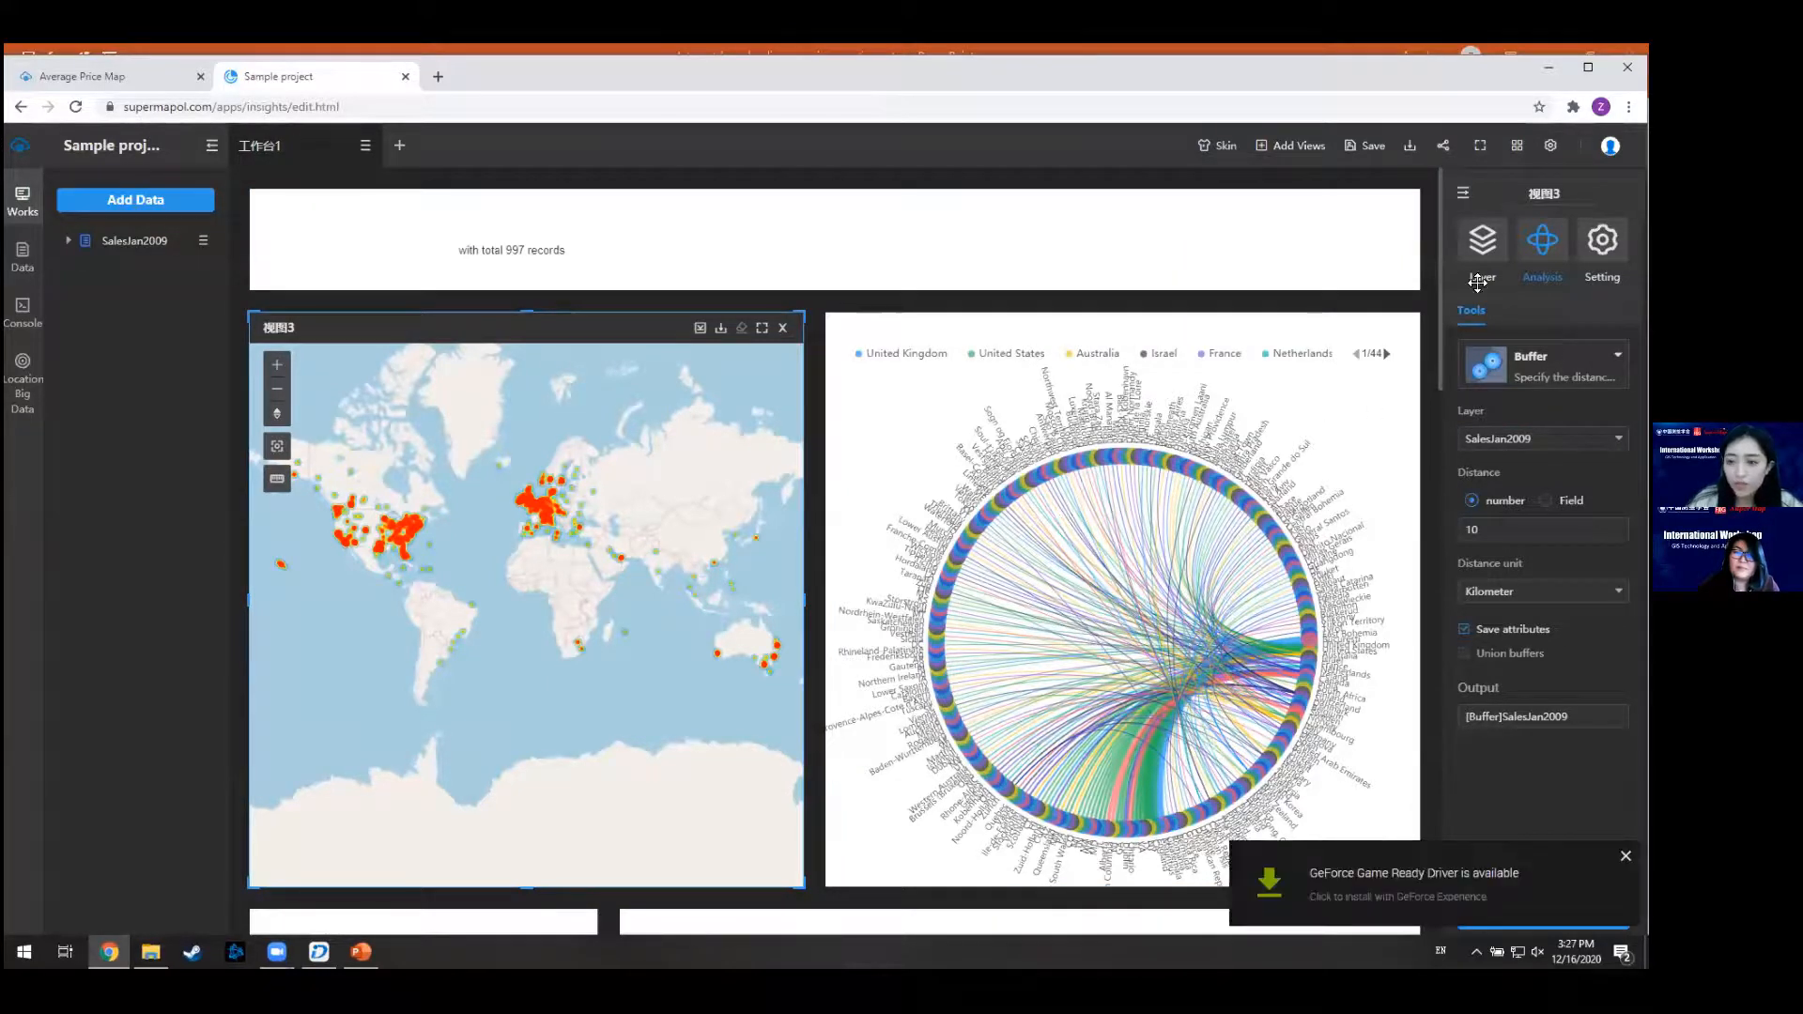
- View the chart types available for the country and state relation graph without changing its type
left_click(1291, 414)
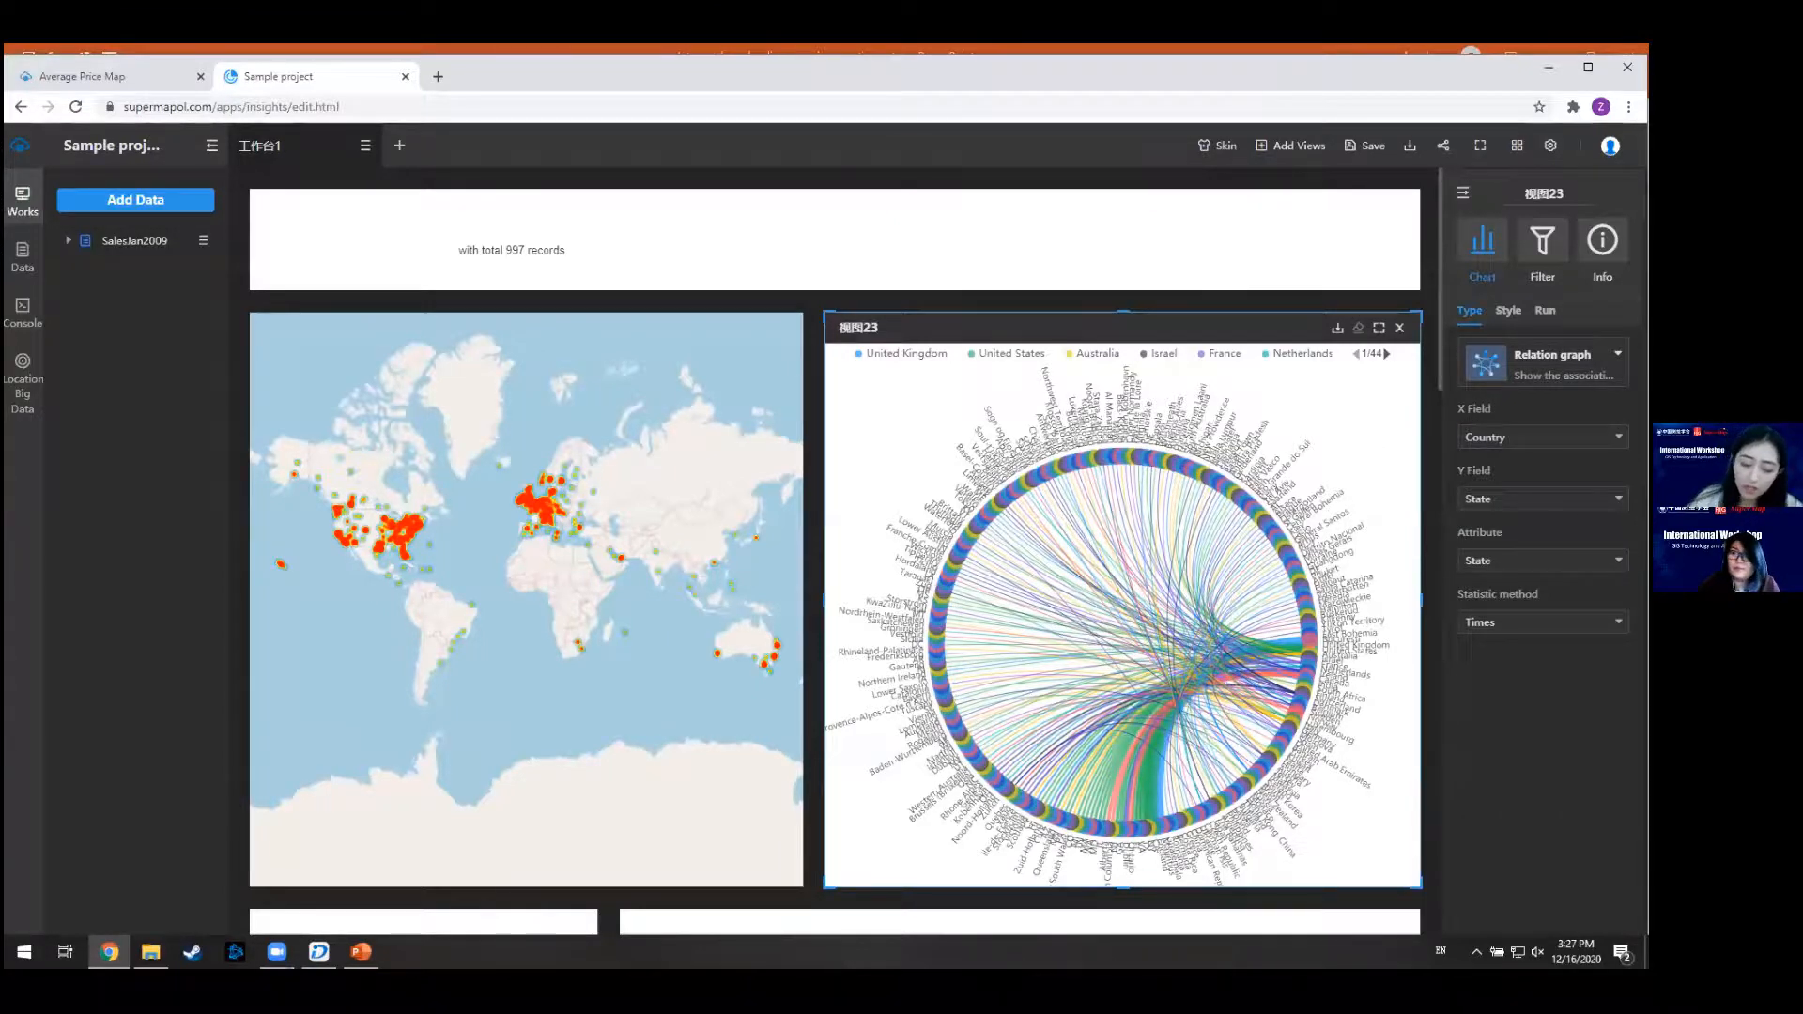
left_click(1550, 364)
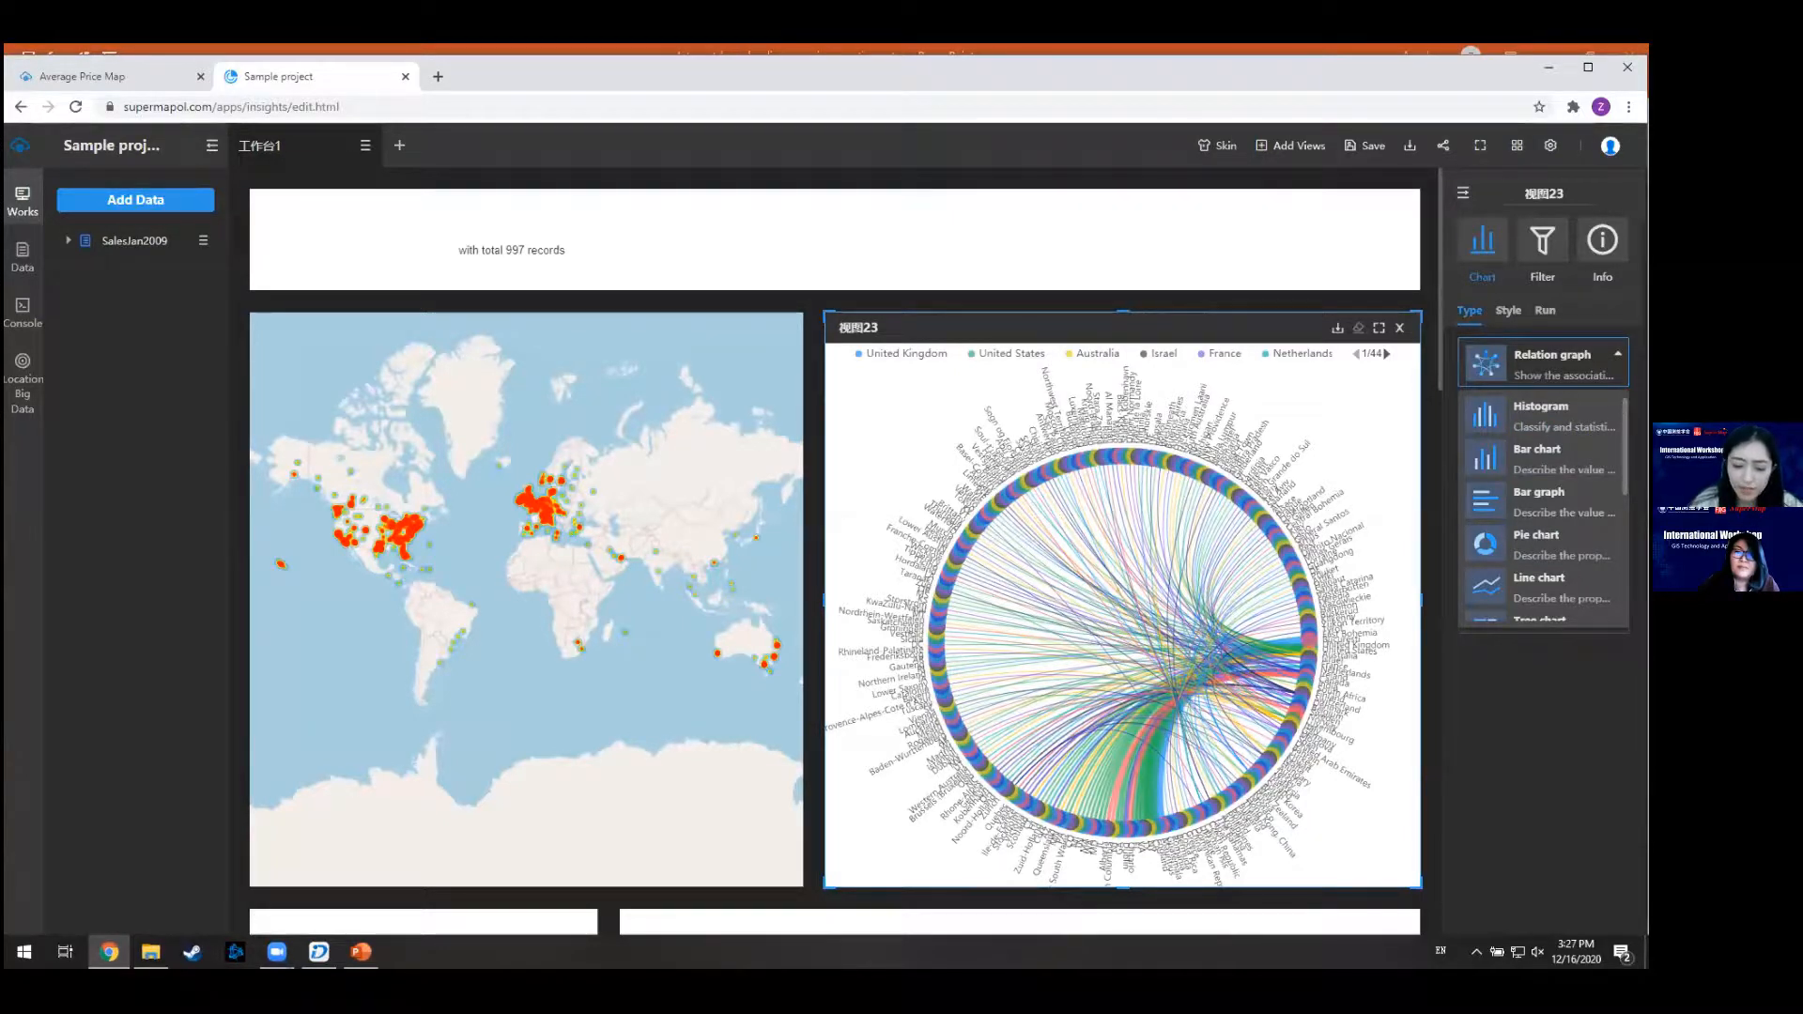
key("Escape")
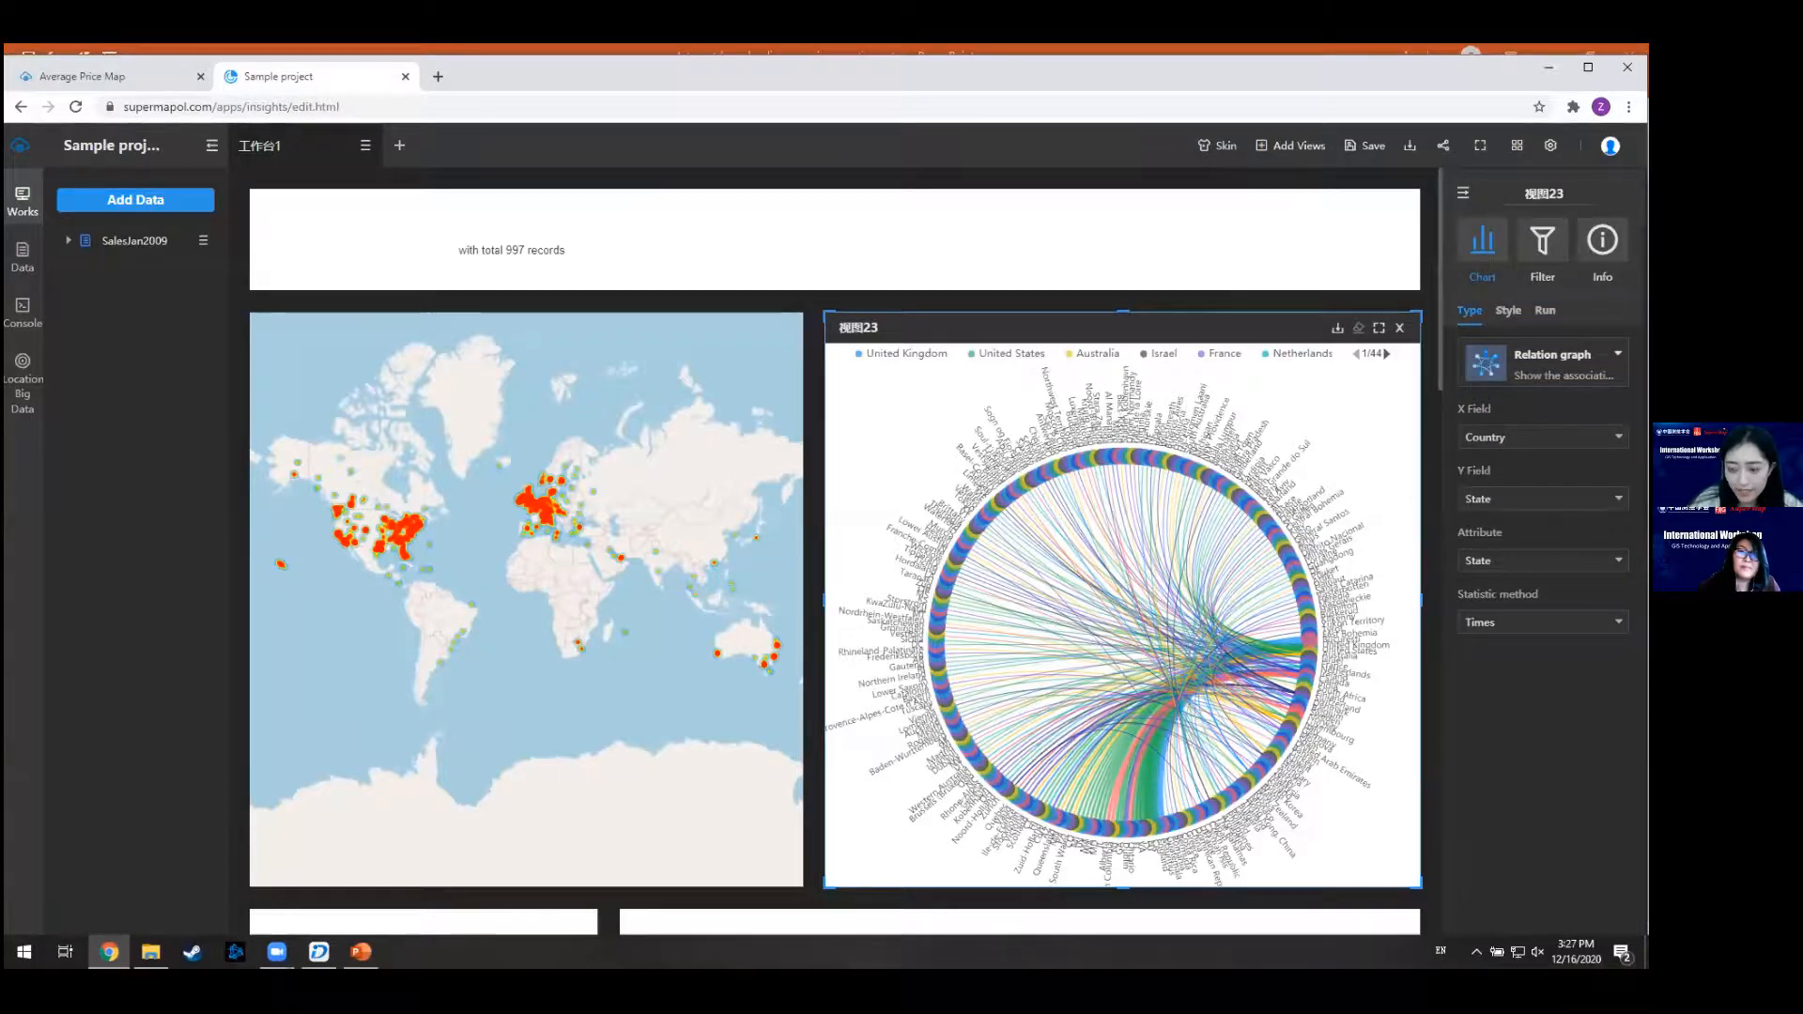
- Look through all charts of the sample project down to the closing note, and return to the world map and relation graph
scroll(1006, 567, "down", 3)
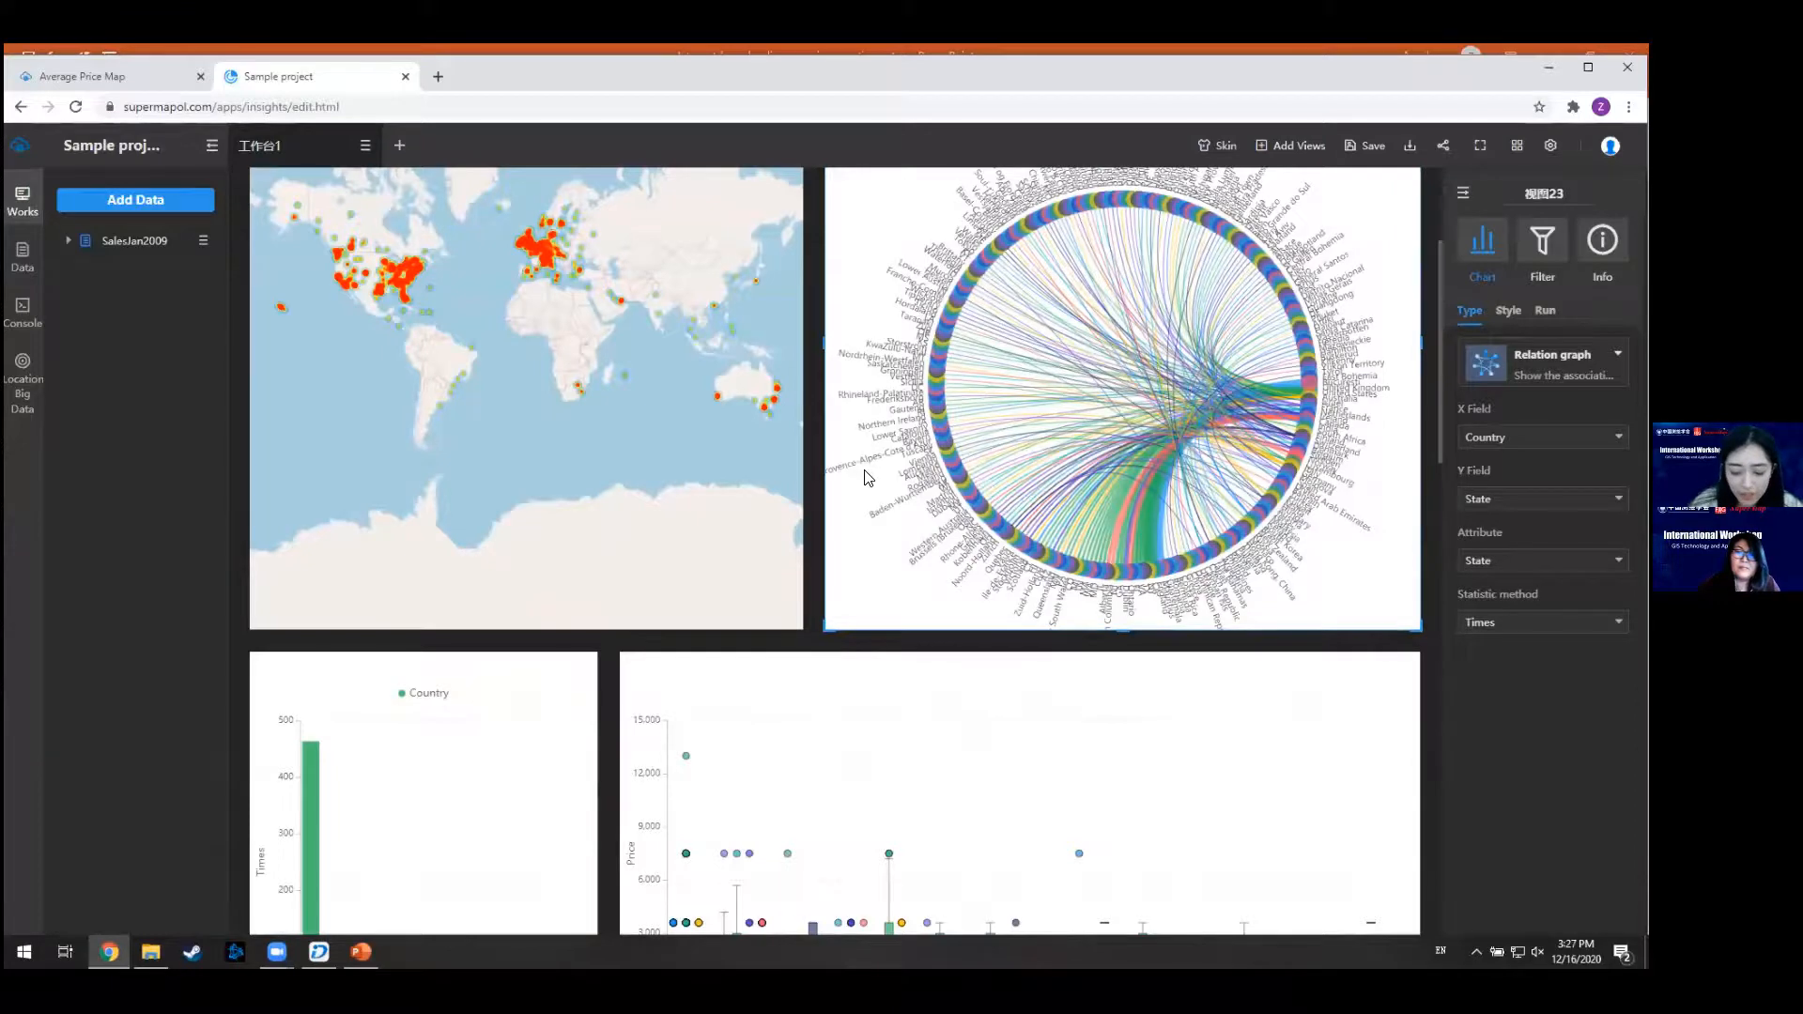
scroll(865, 471, "down", 5)
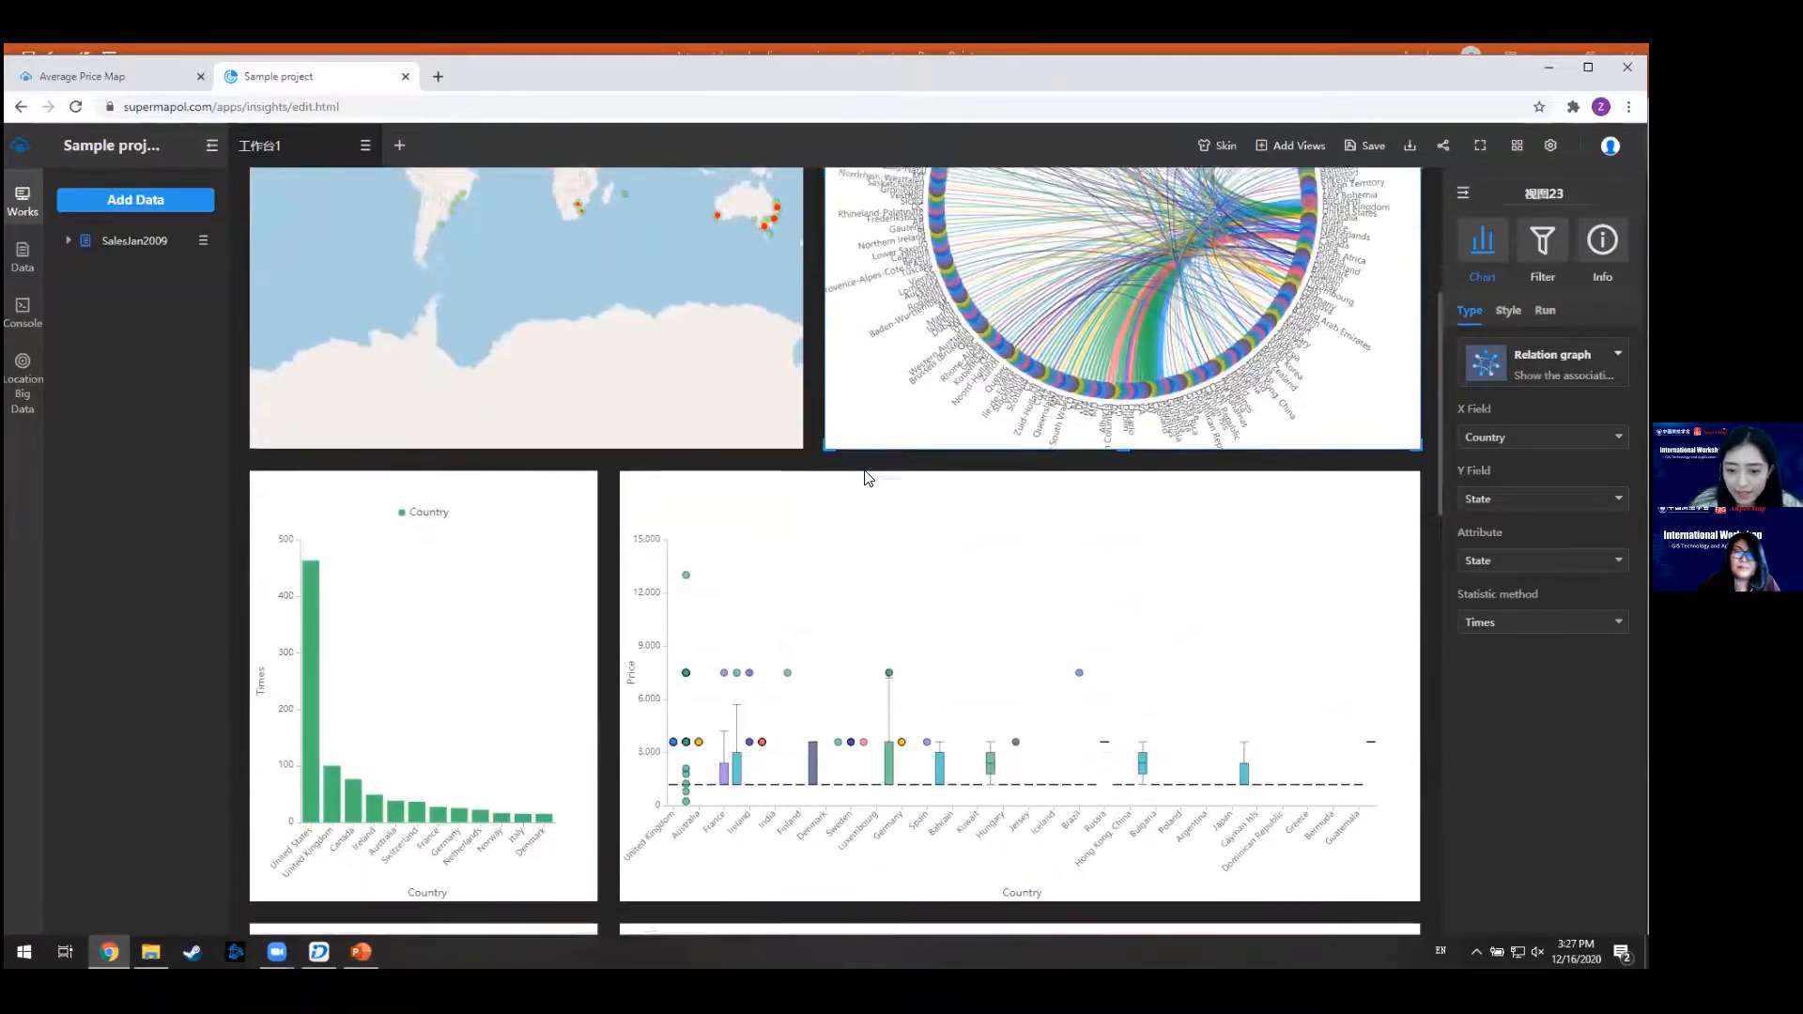
scroll(865, 477, "down", 8)
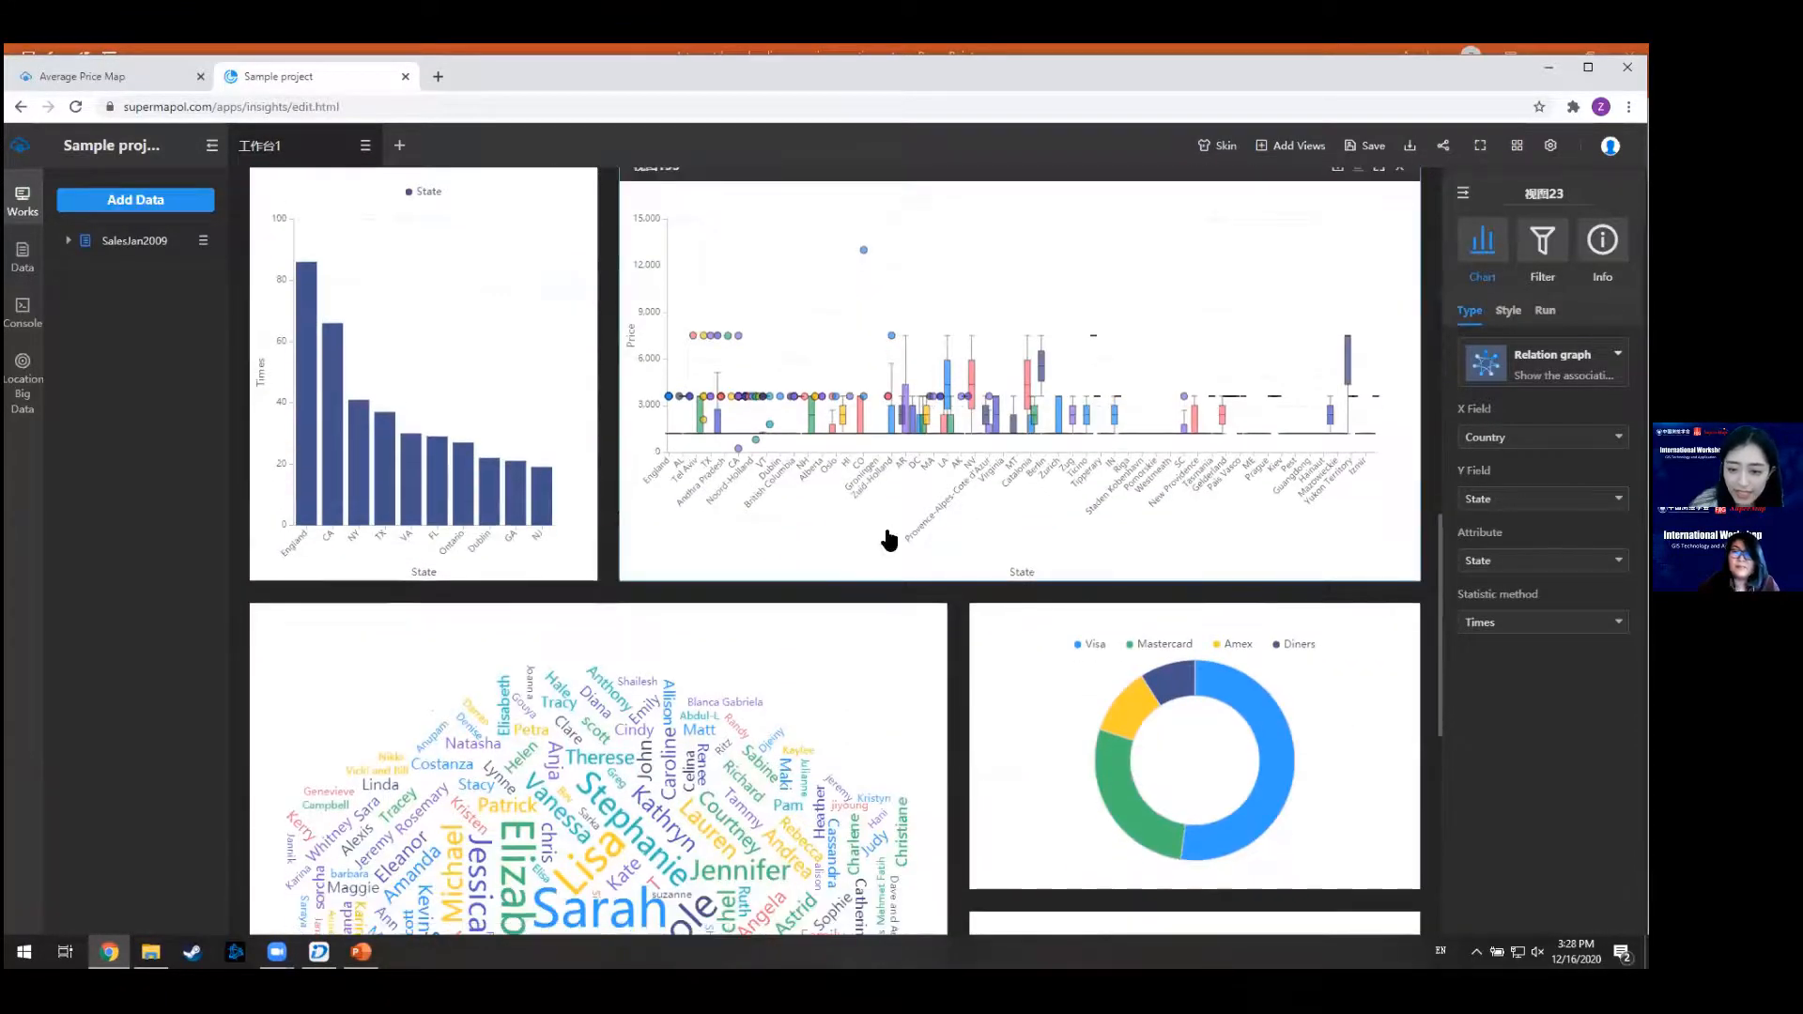
scroll(859, 489, "down", 4)
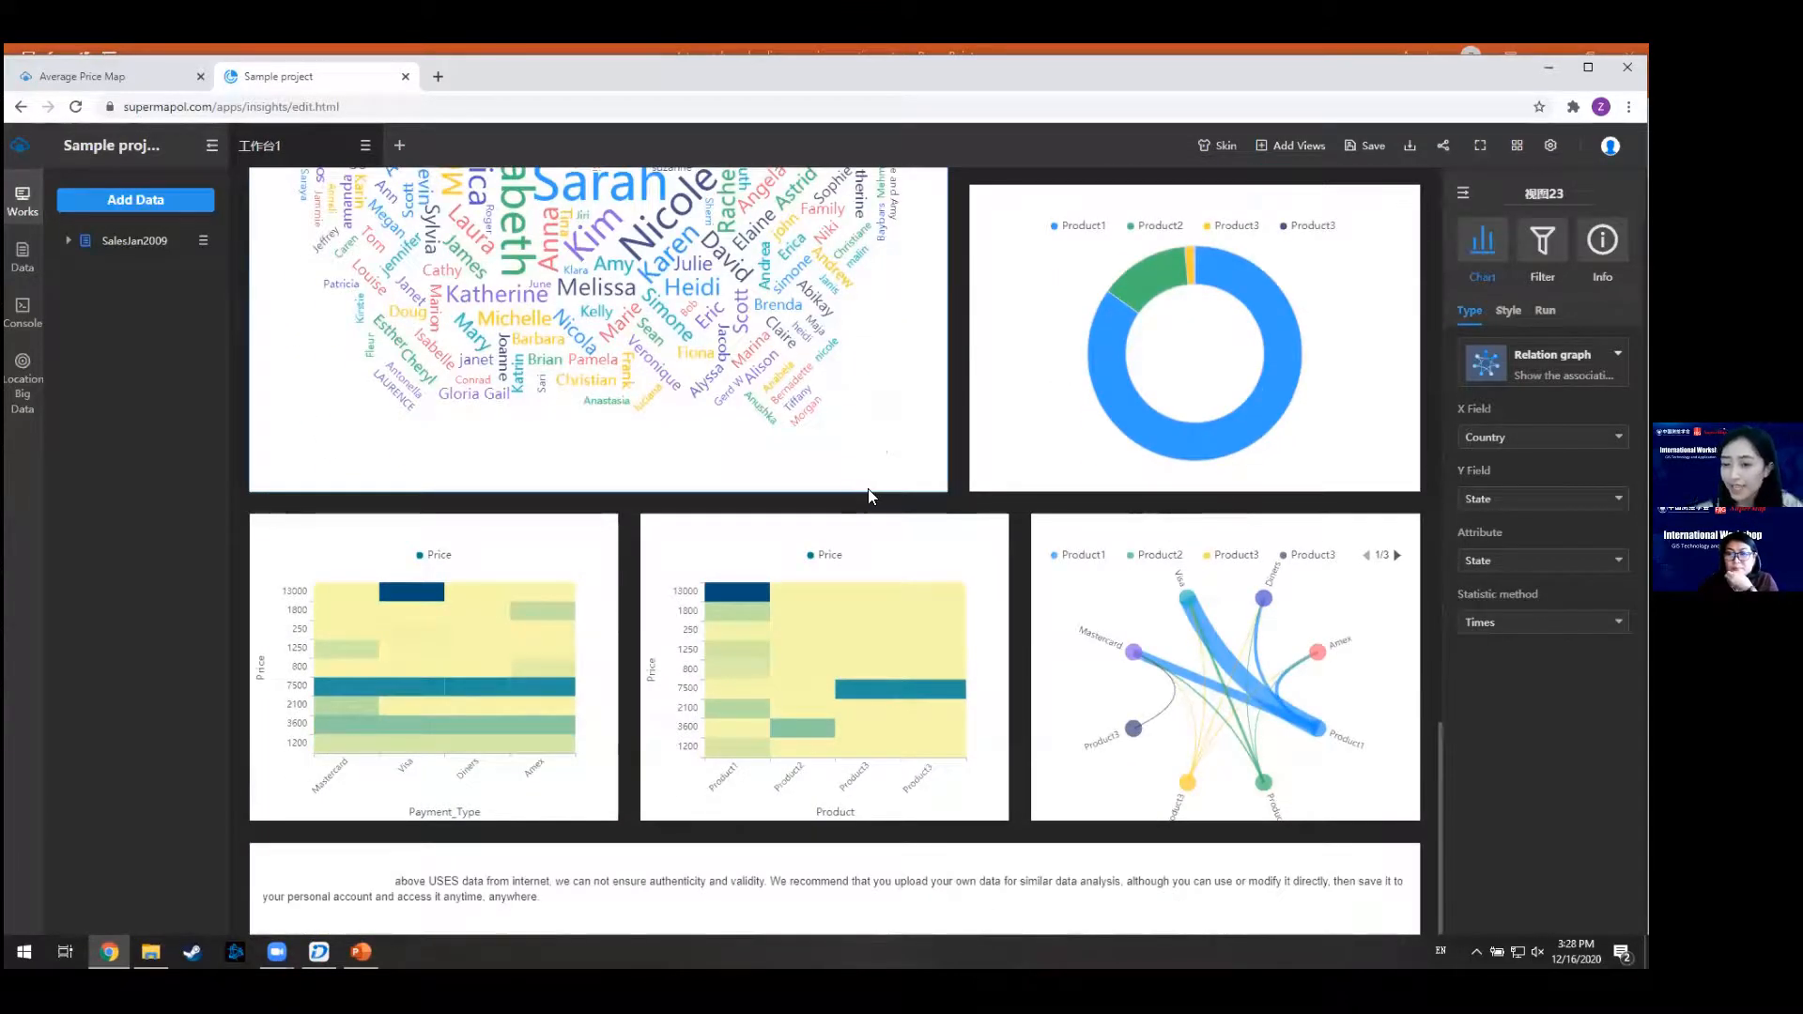
scroll(871, 495, "up", 1)
scroll(874, 496, "up", 12)
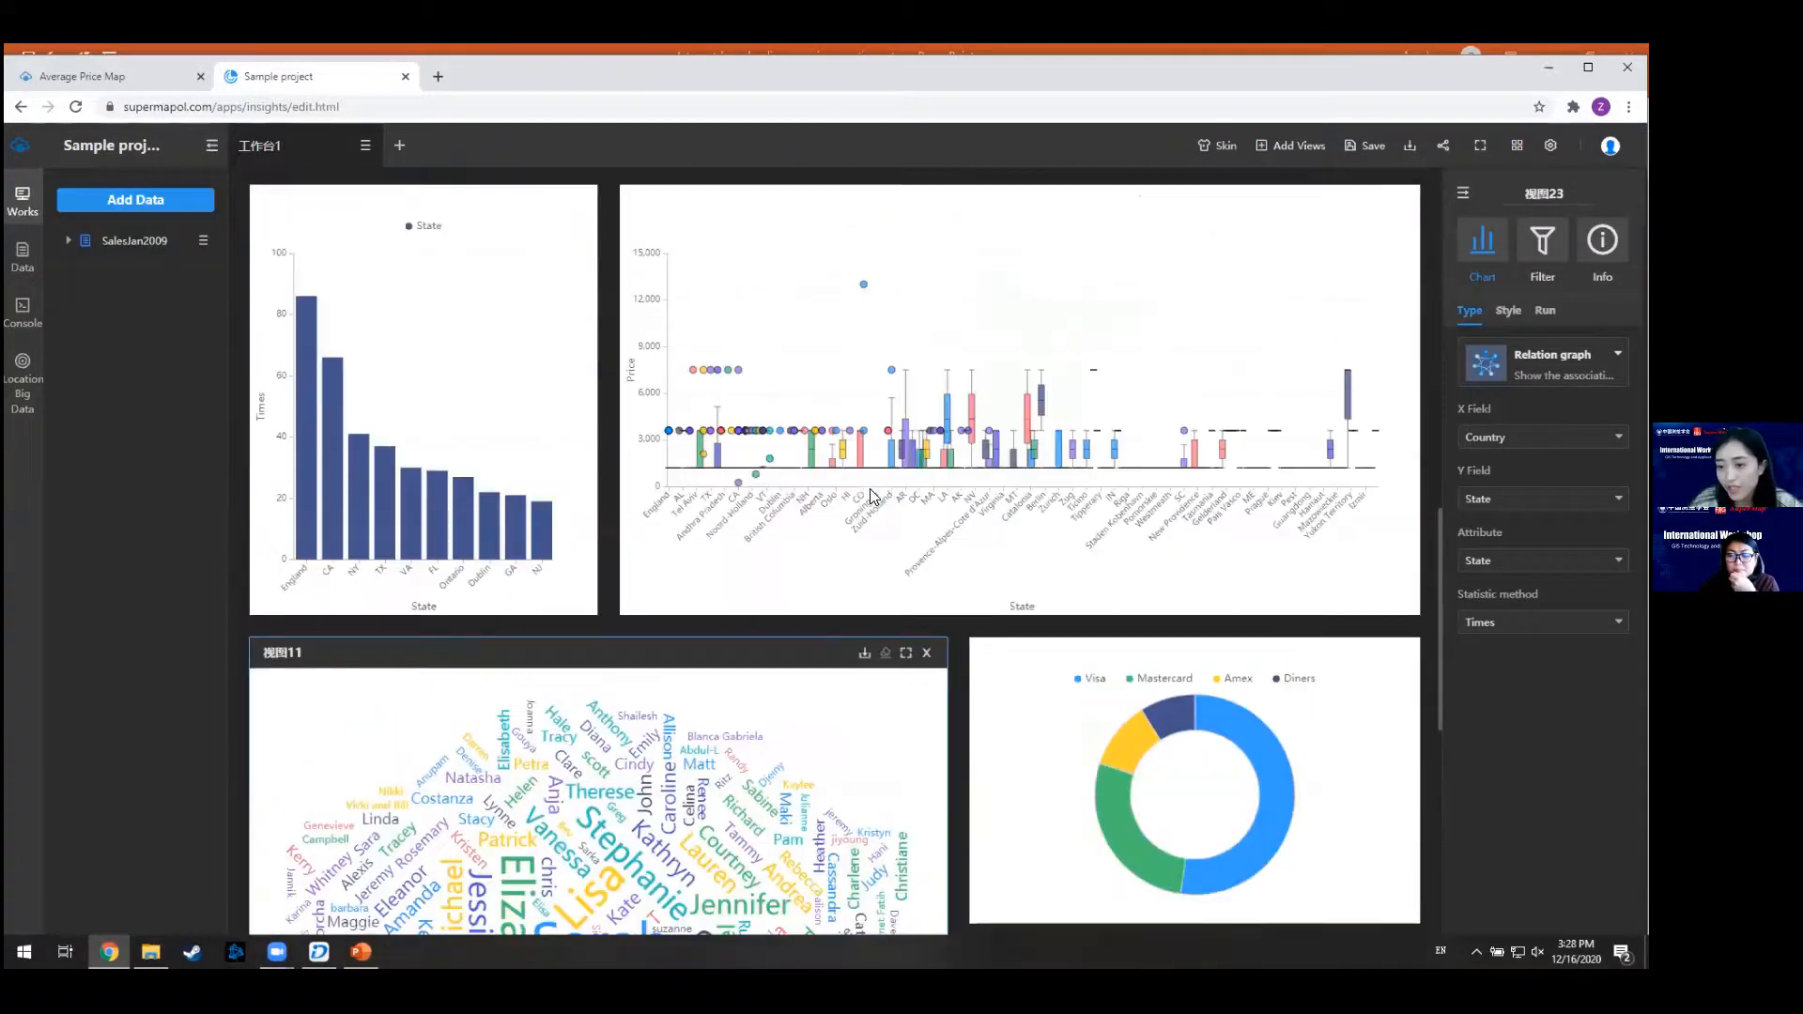
scroll(853, 475, "up", 5)
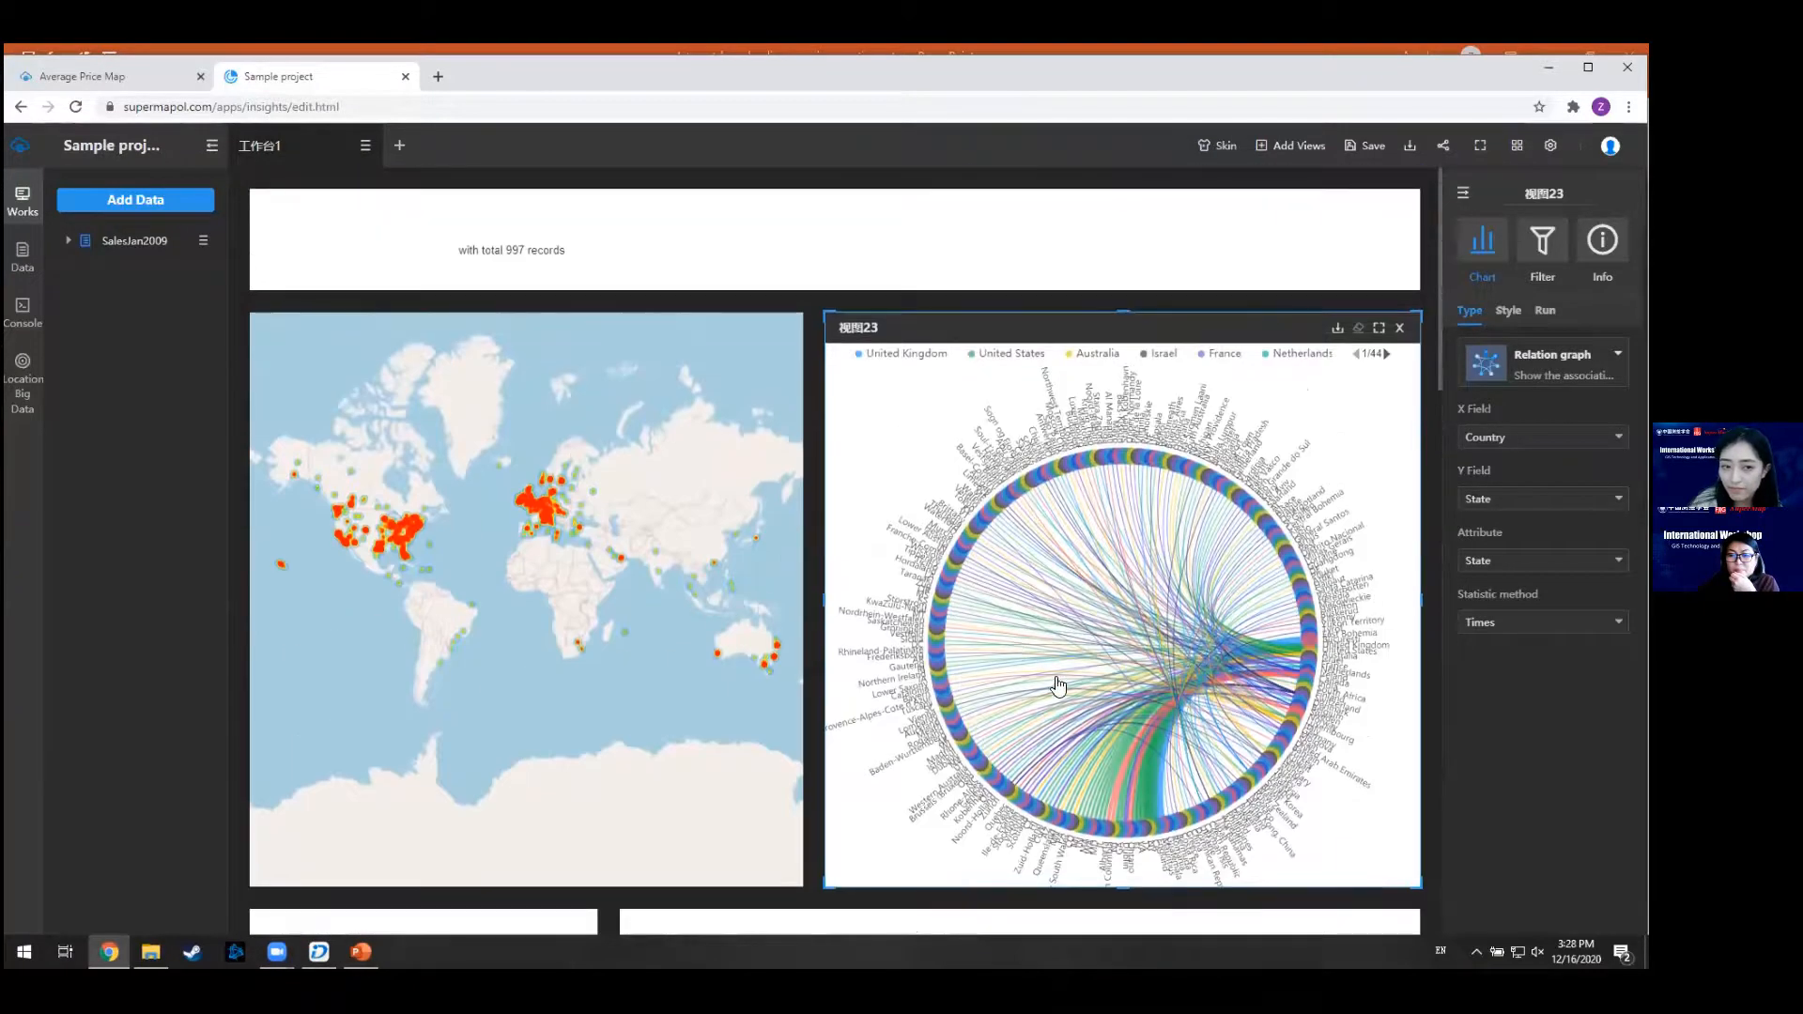
- View the templates for a new map dashboard, and open the Real Estate Monitoring dashboard under the English Samples tag
left_click(22, 154)
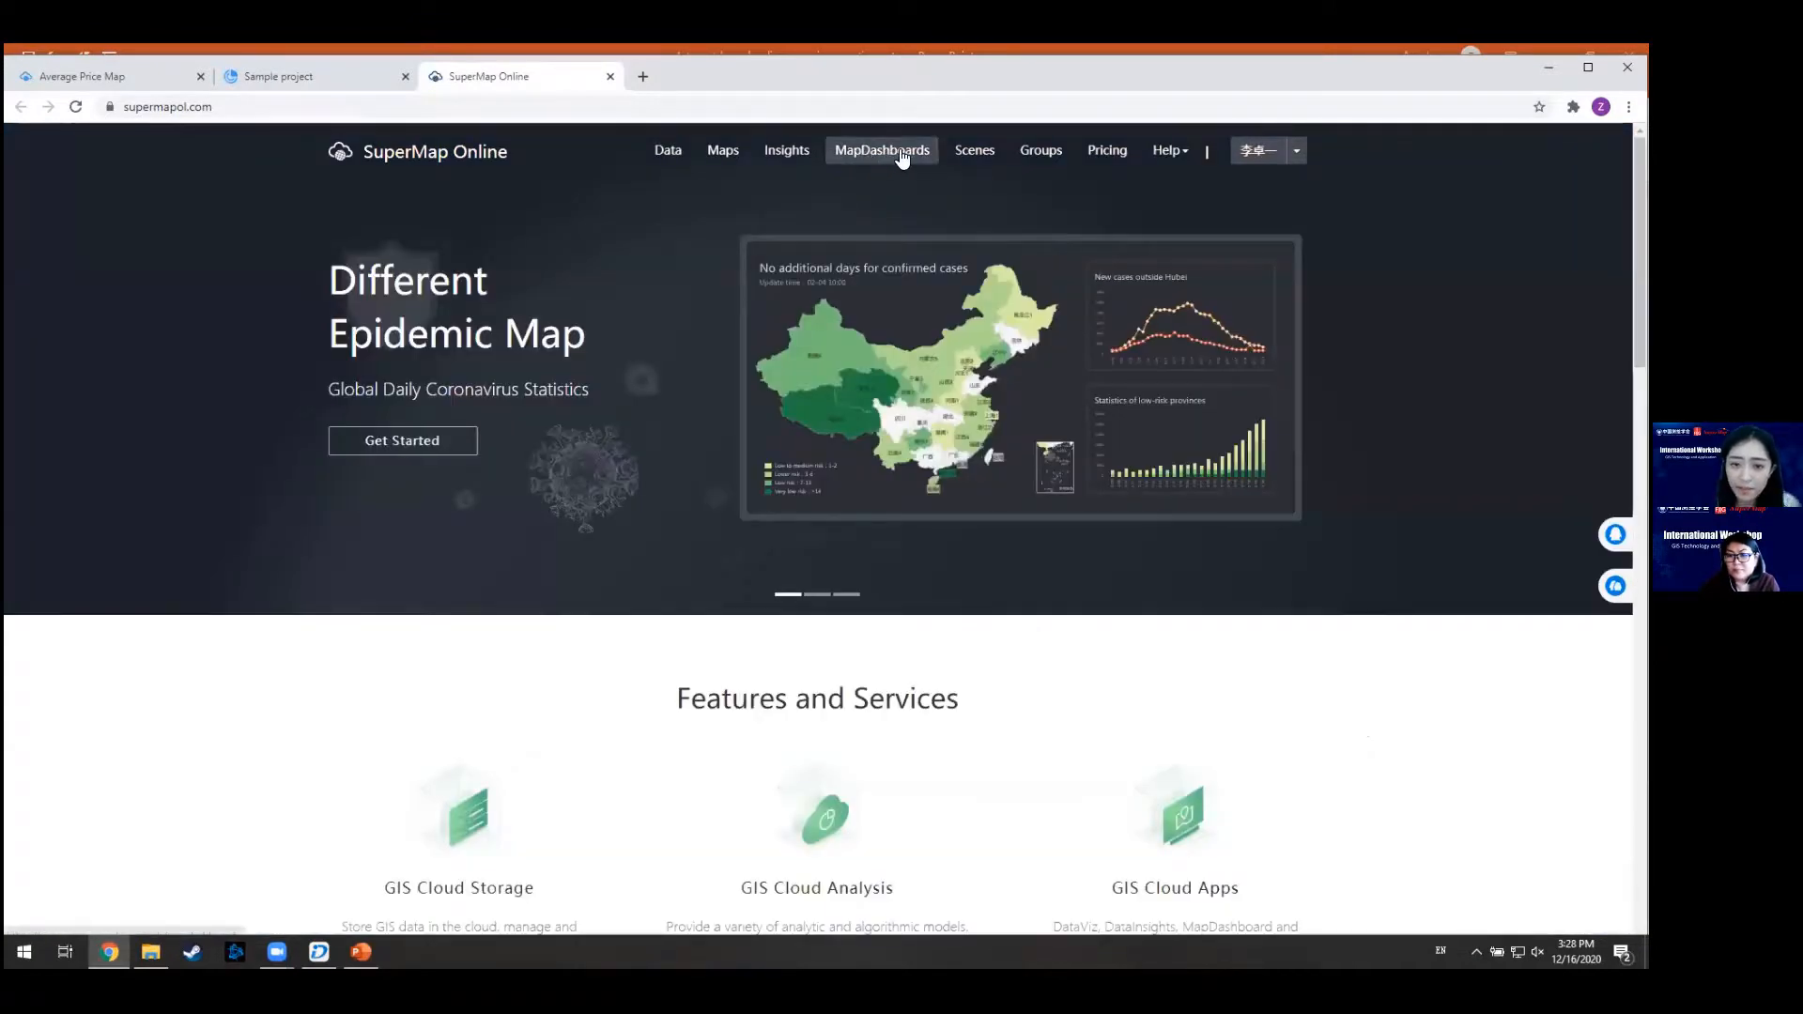
left_click(902, 158)
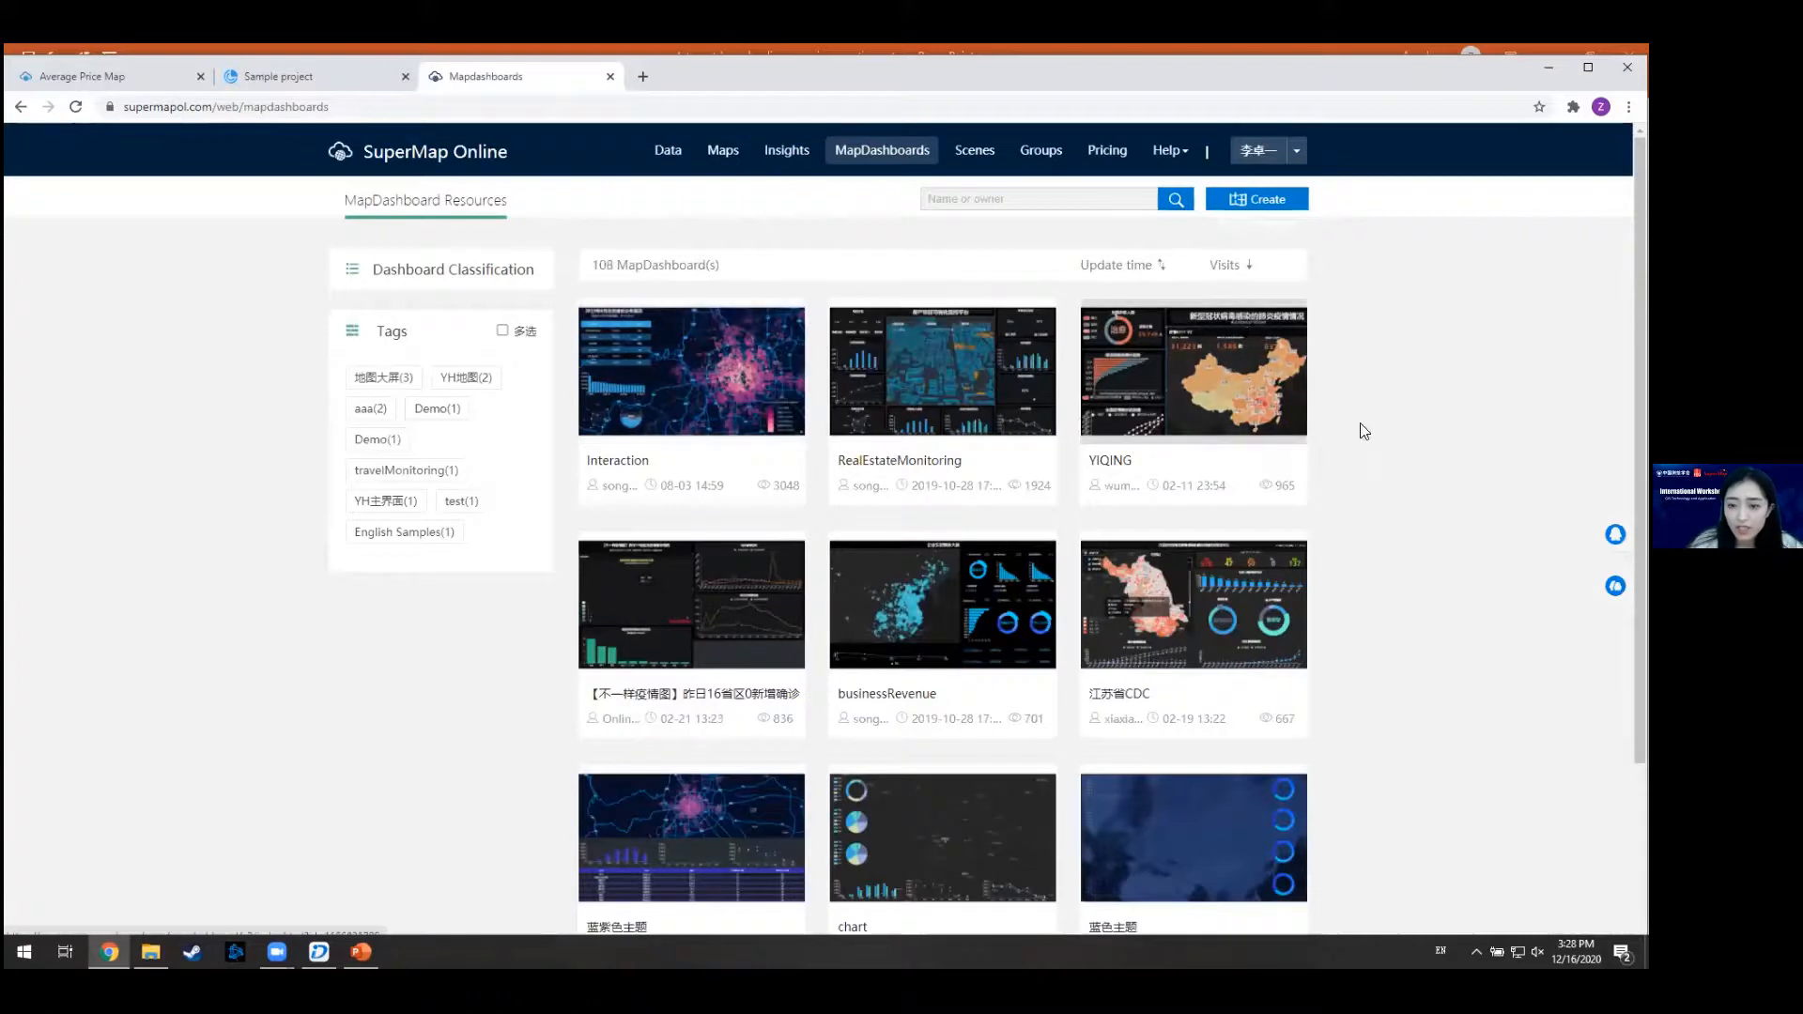
left_click(1283, 201)
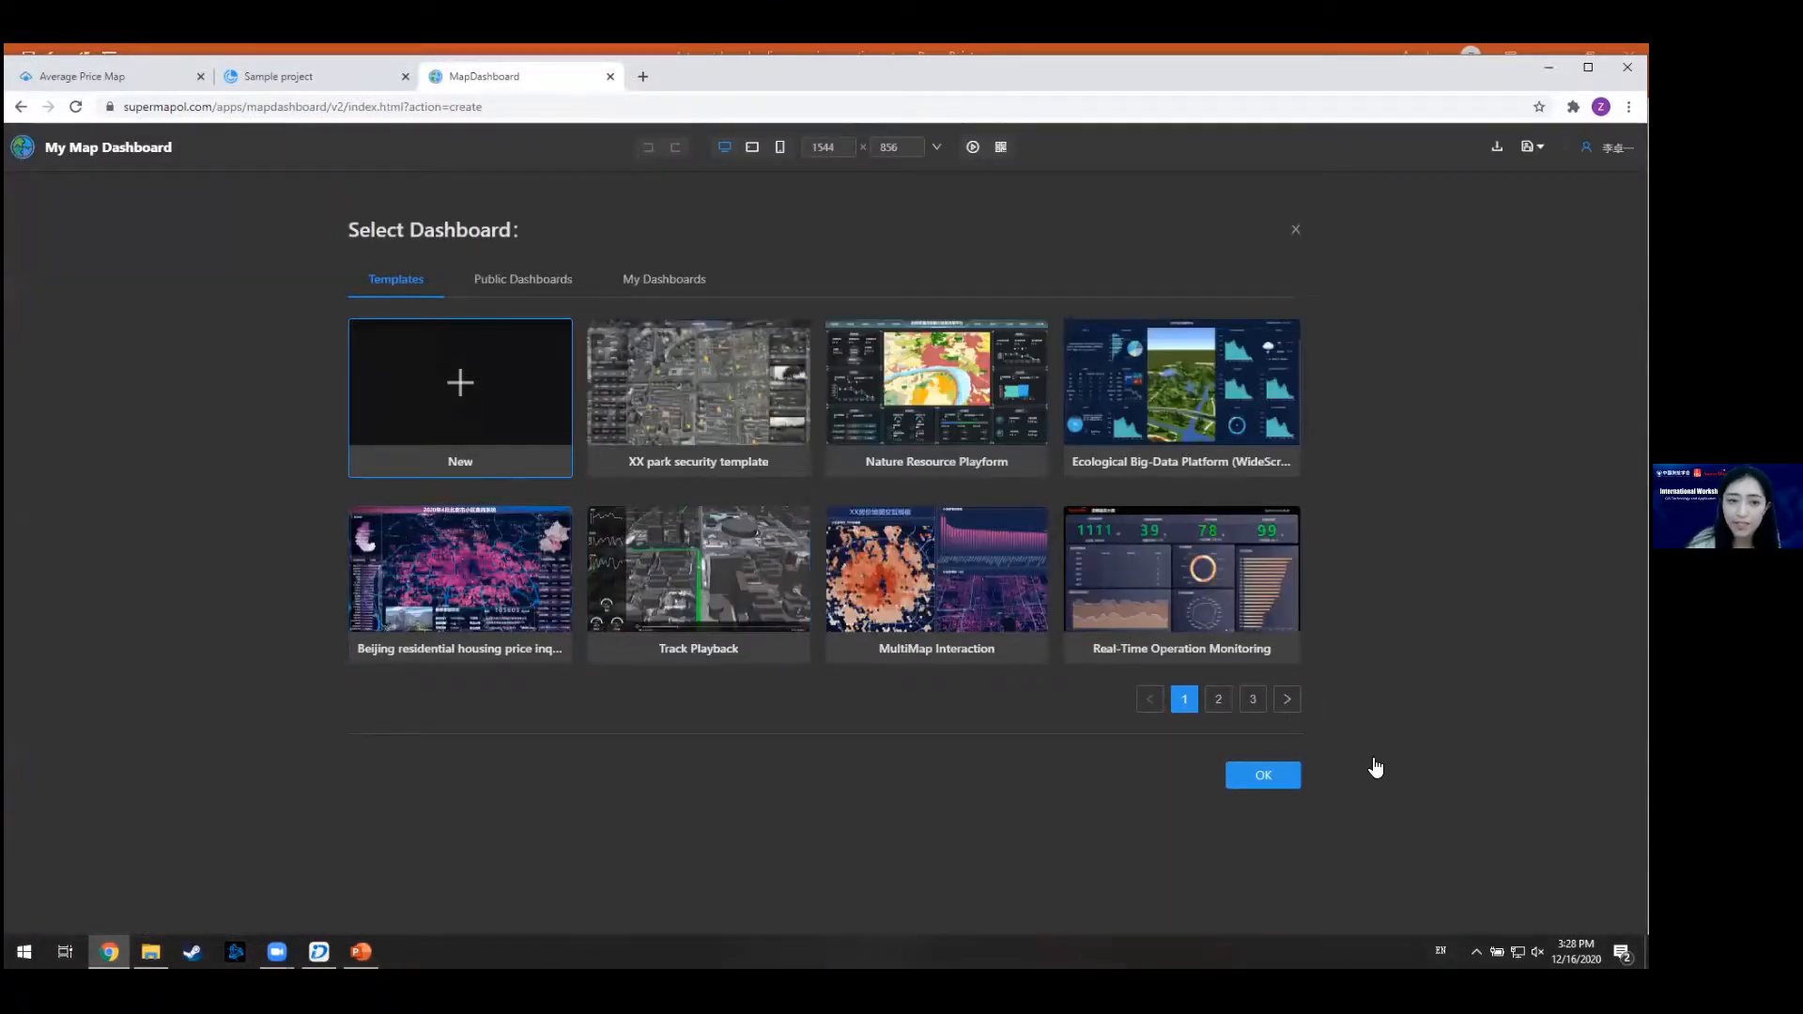
left_click(20, 107)
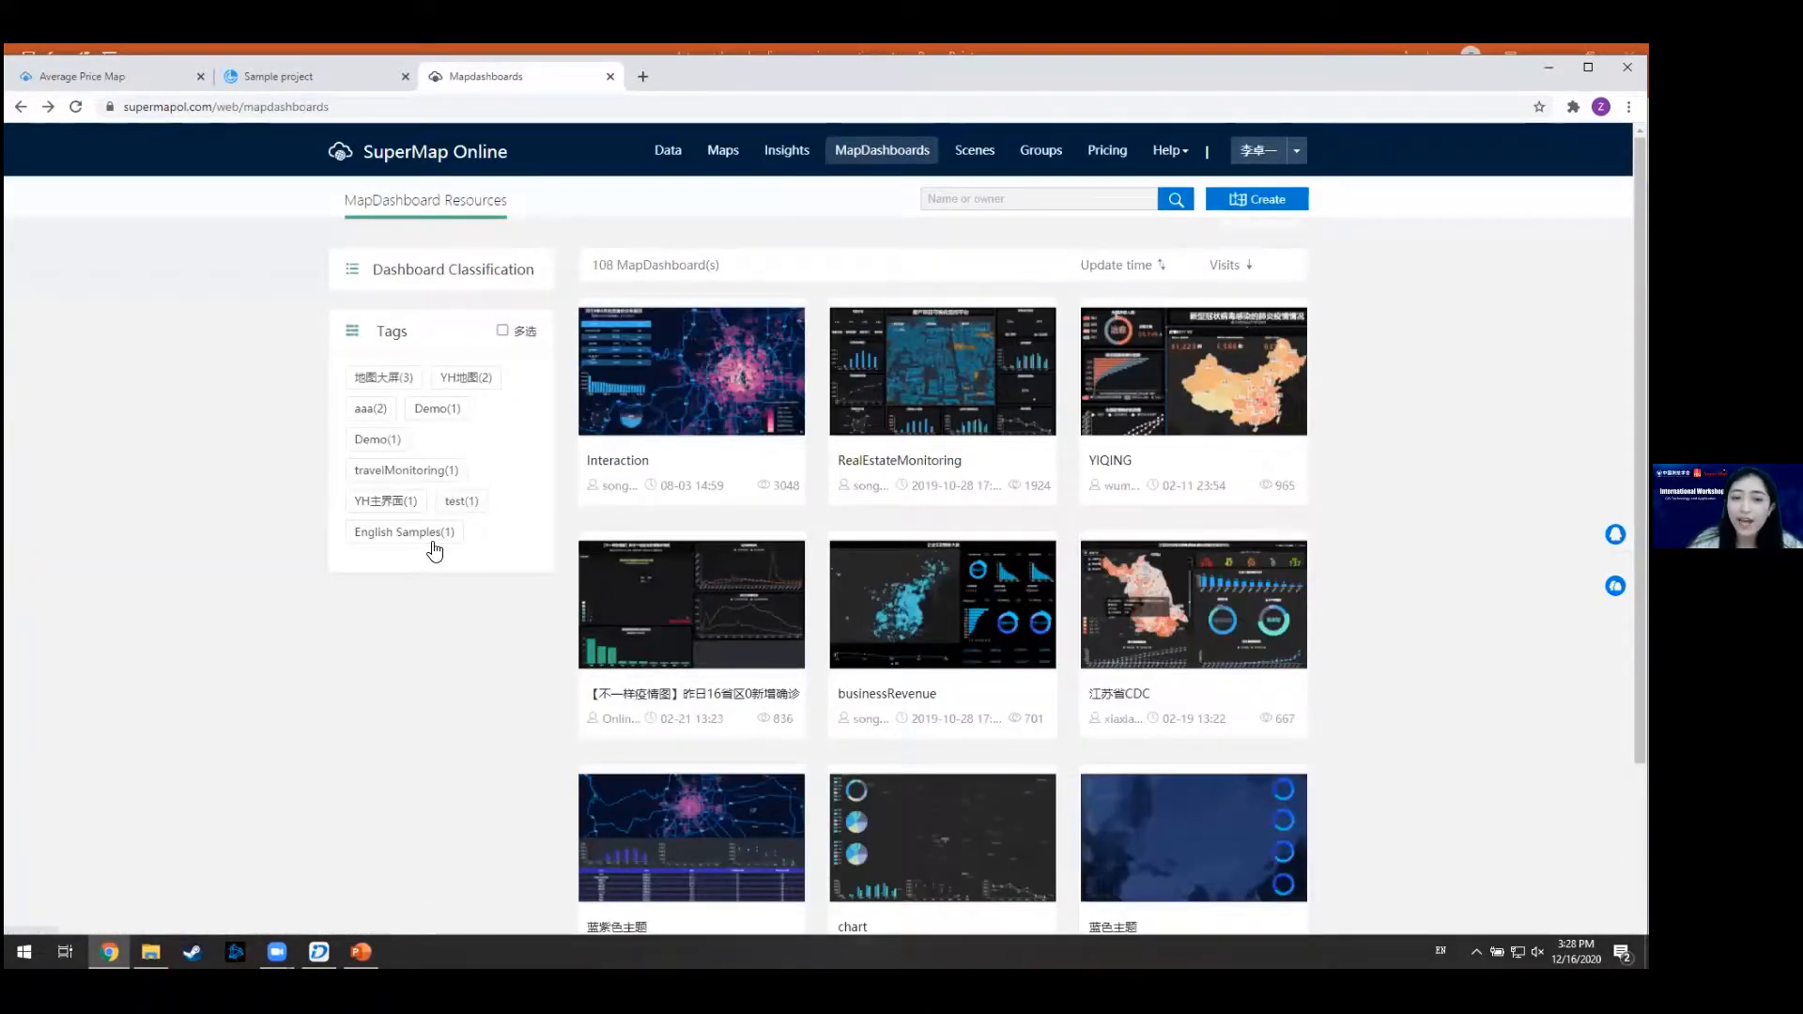
left_click(402, 535)
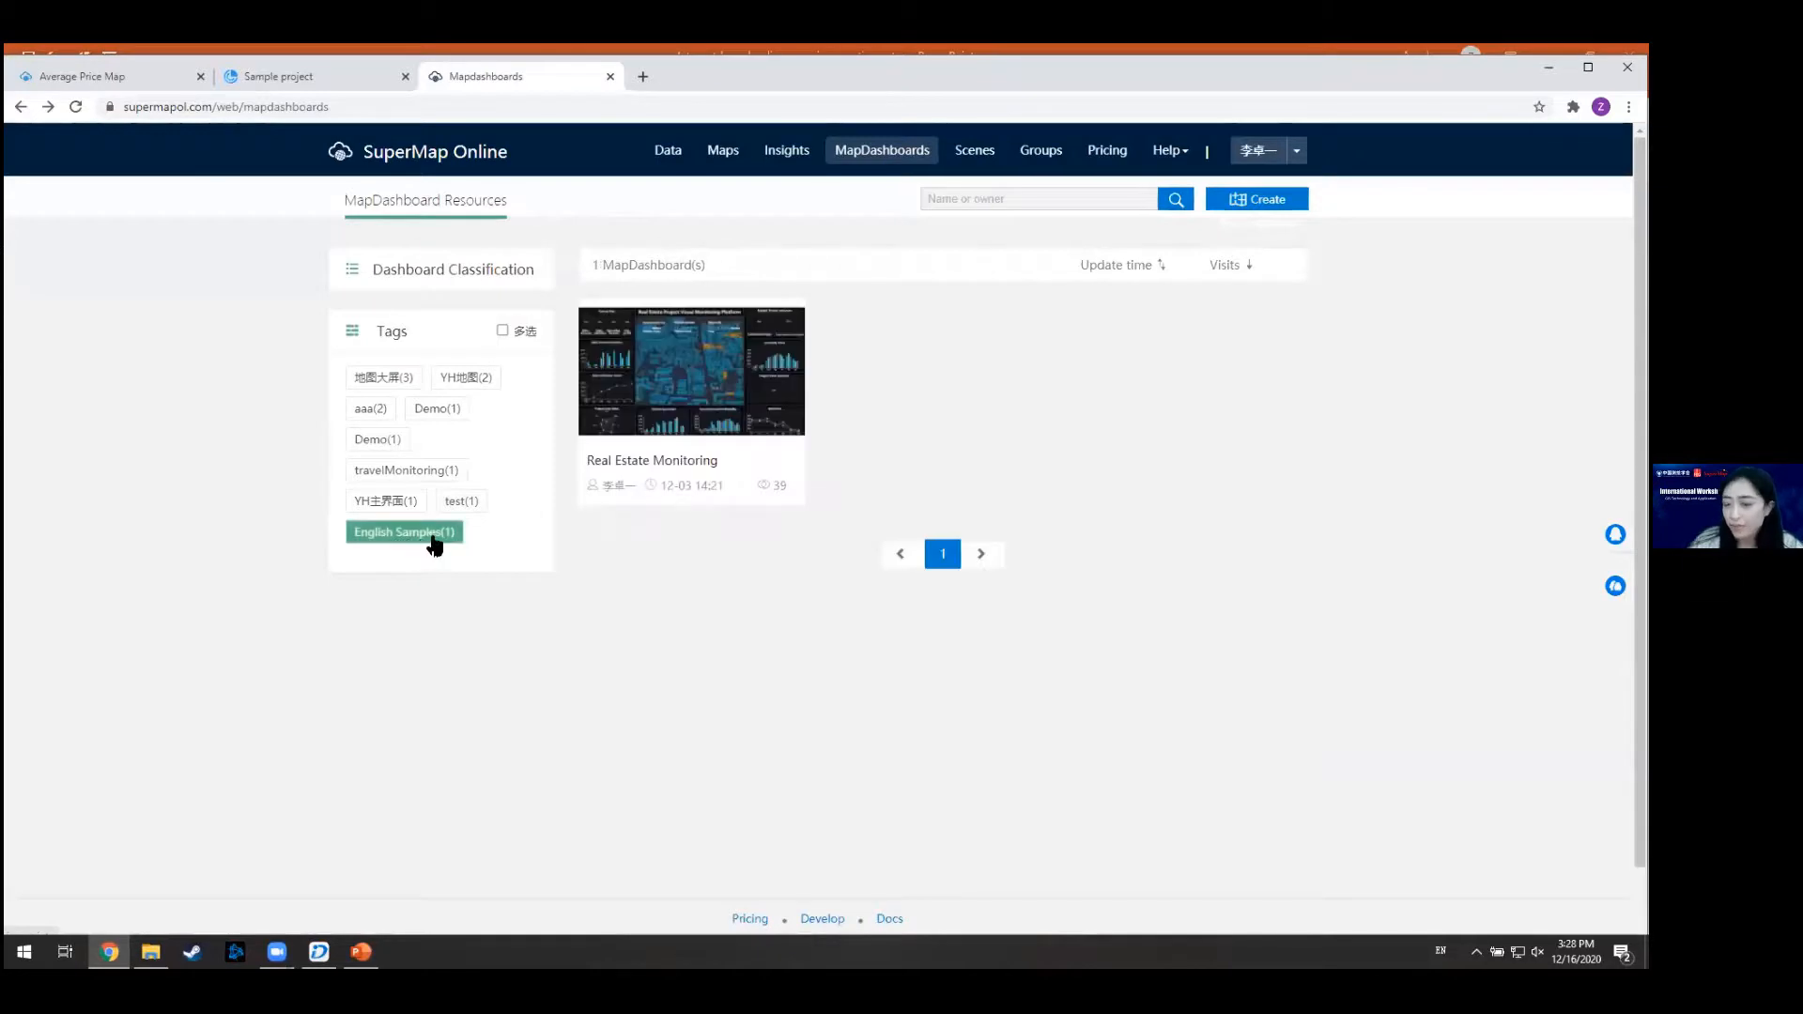
left_click(756, 381)
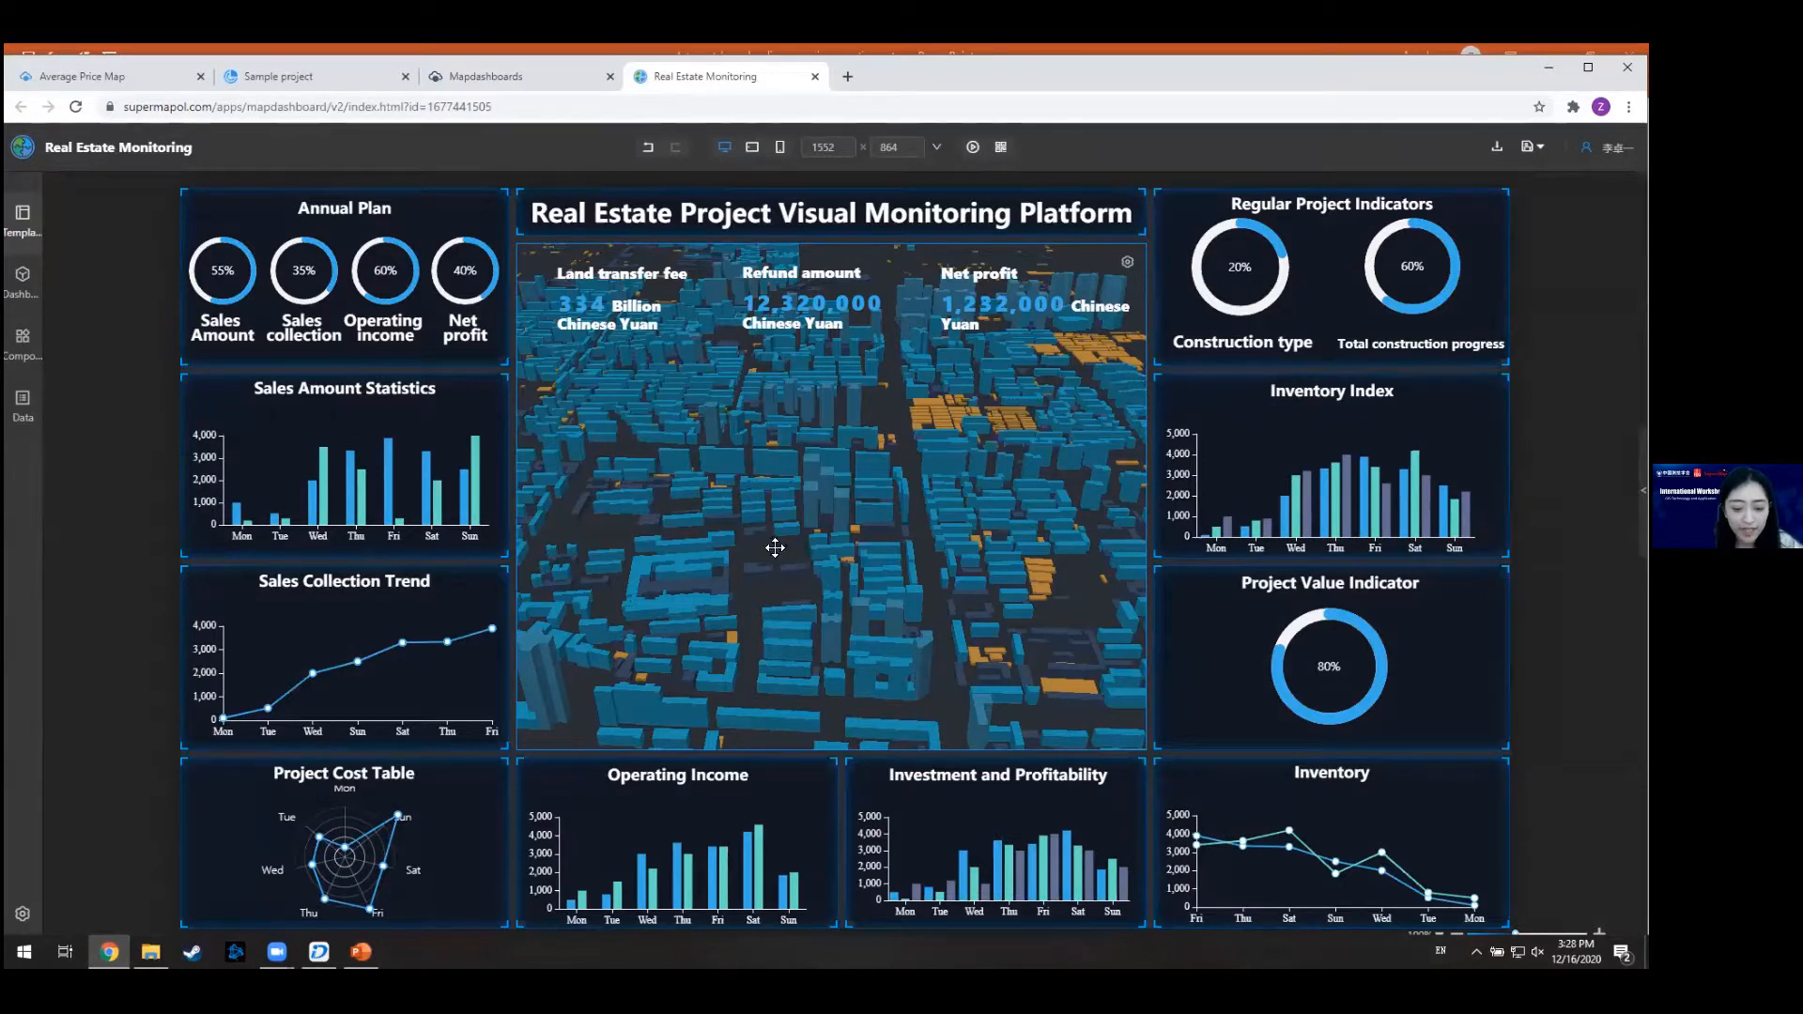
- Examine the dashboard's available layout, map, map subcomponent and chart components, trying to pull a Zoom component out of the list
left_click(20, 358)
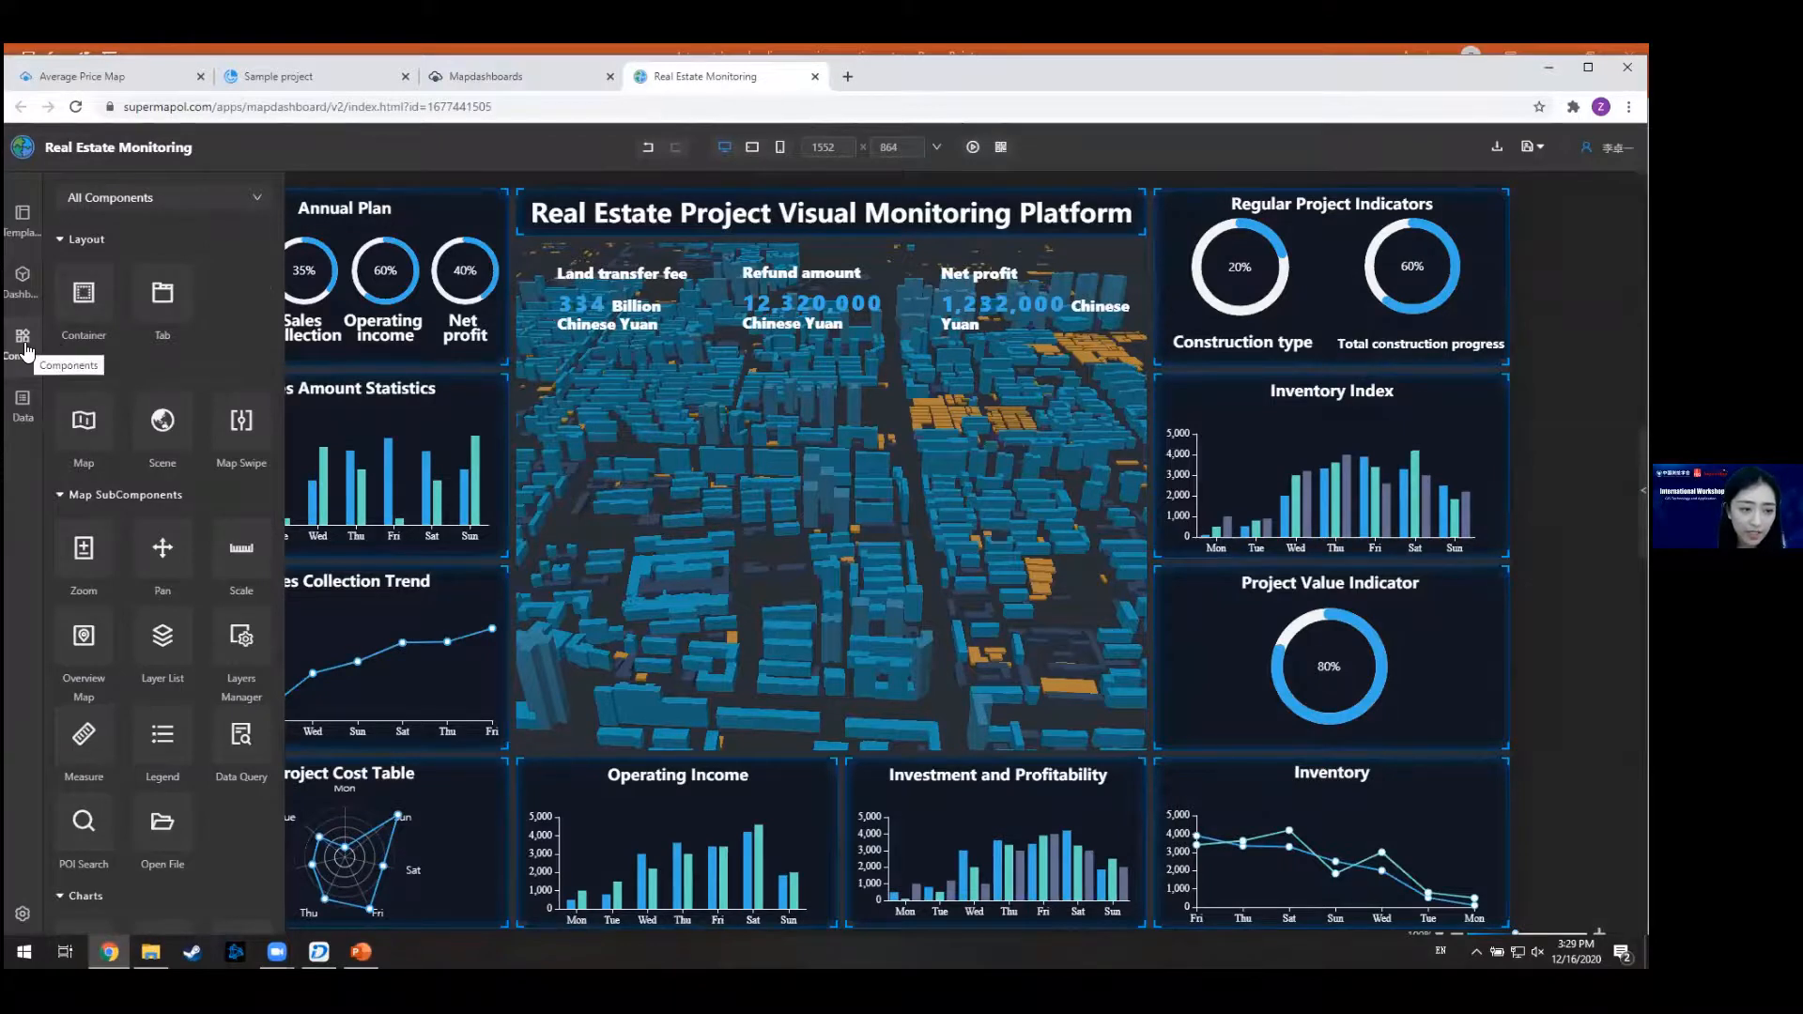
scroll(86, 394, "down", 2)
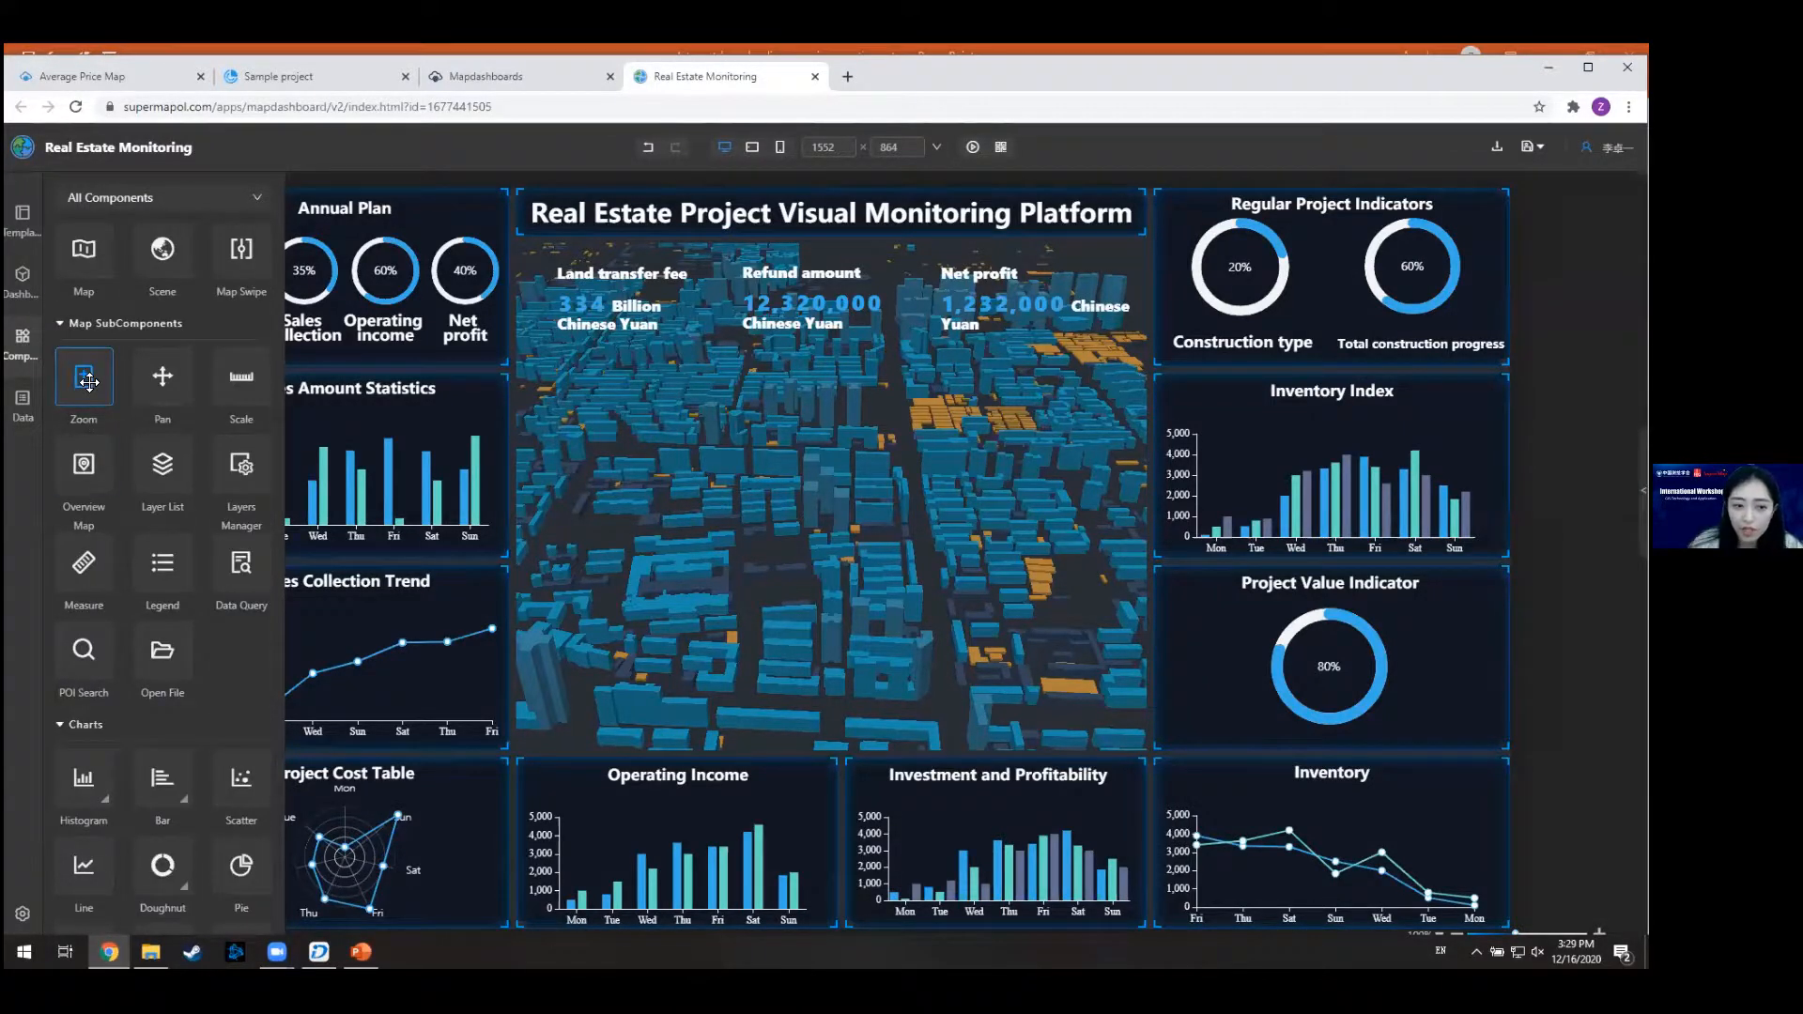
left_click_drag(88, 381, 791, 423)
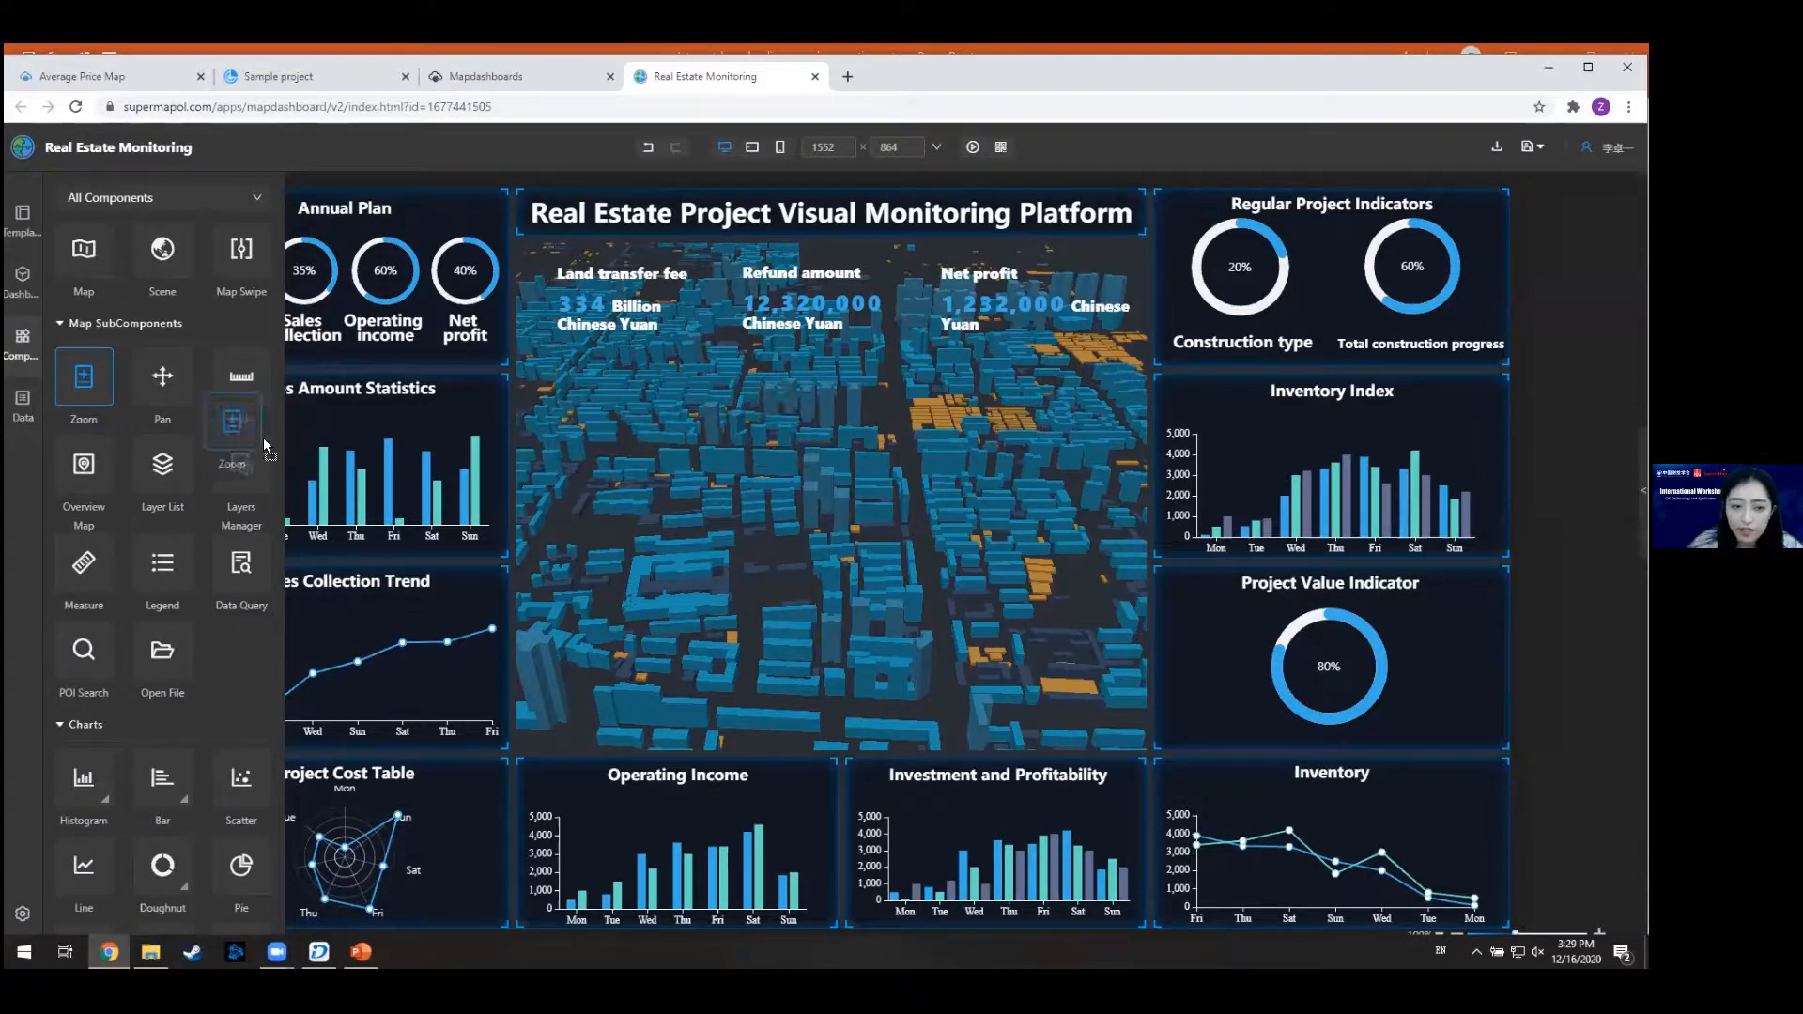
scroll(183, 472, "down", 3)
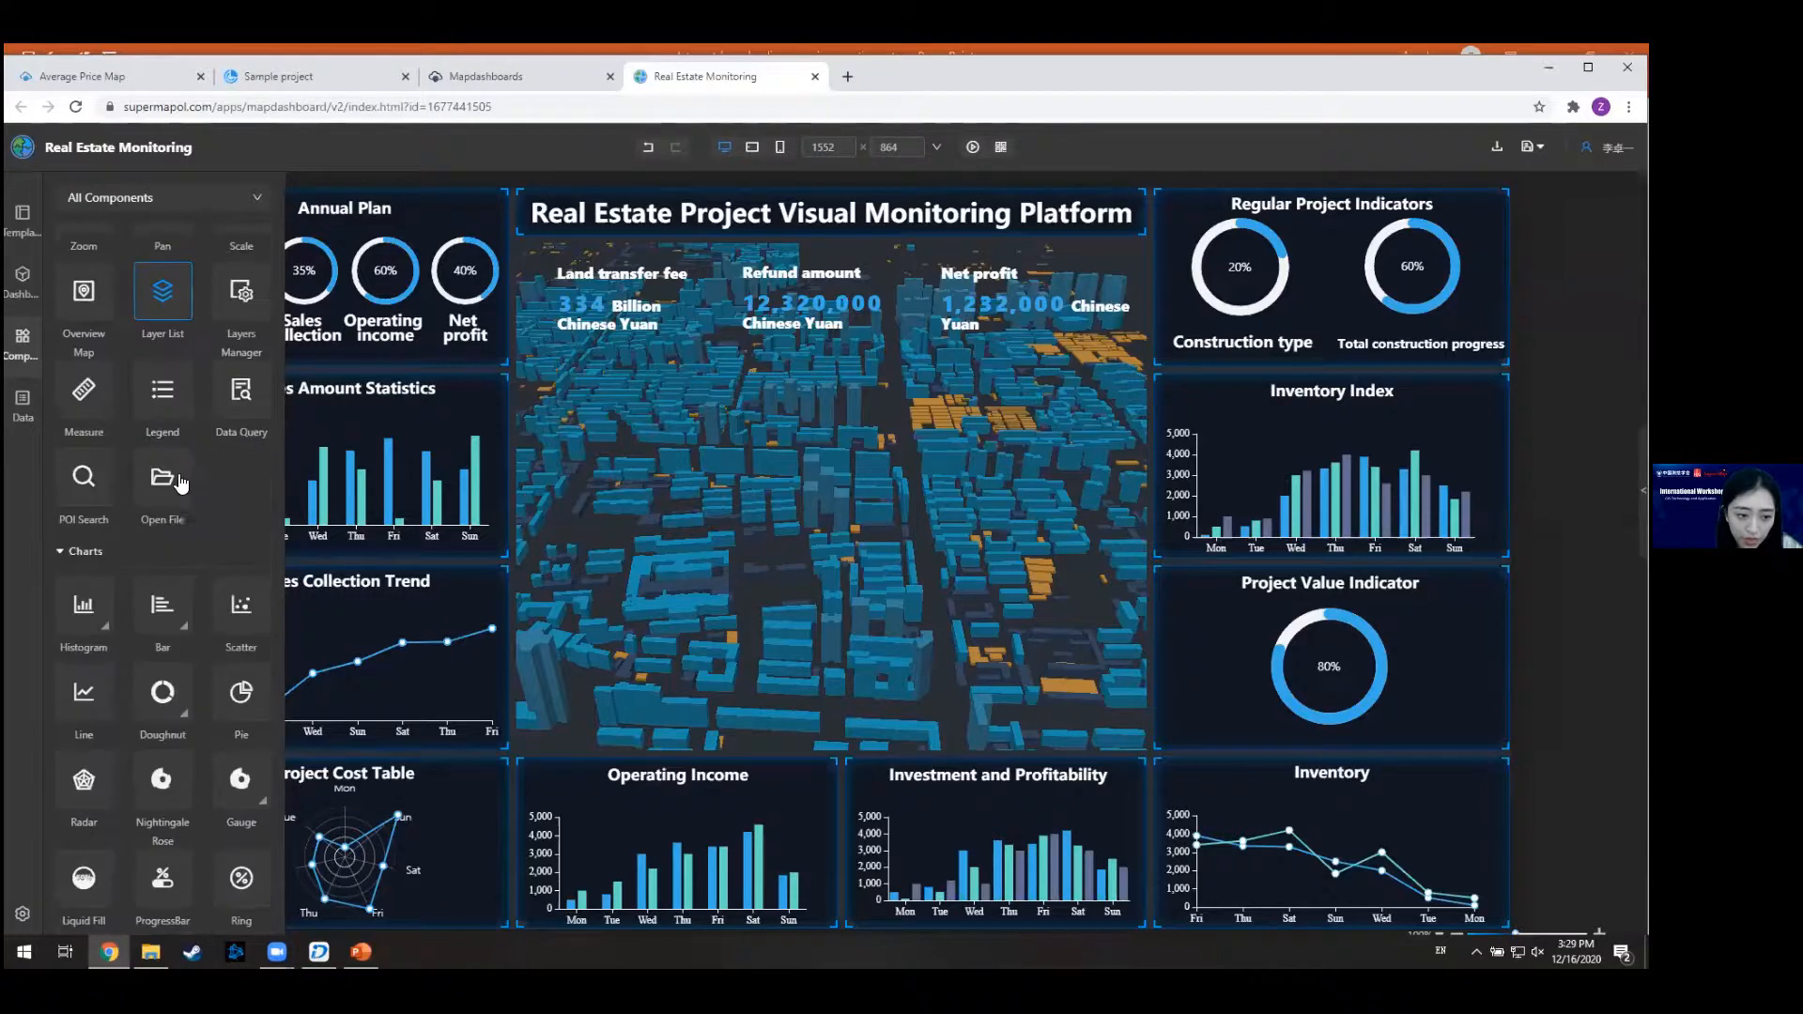
scroll(173, 472, "up", 3)
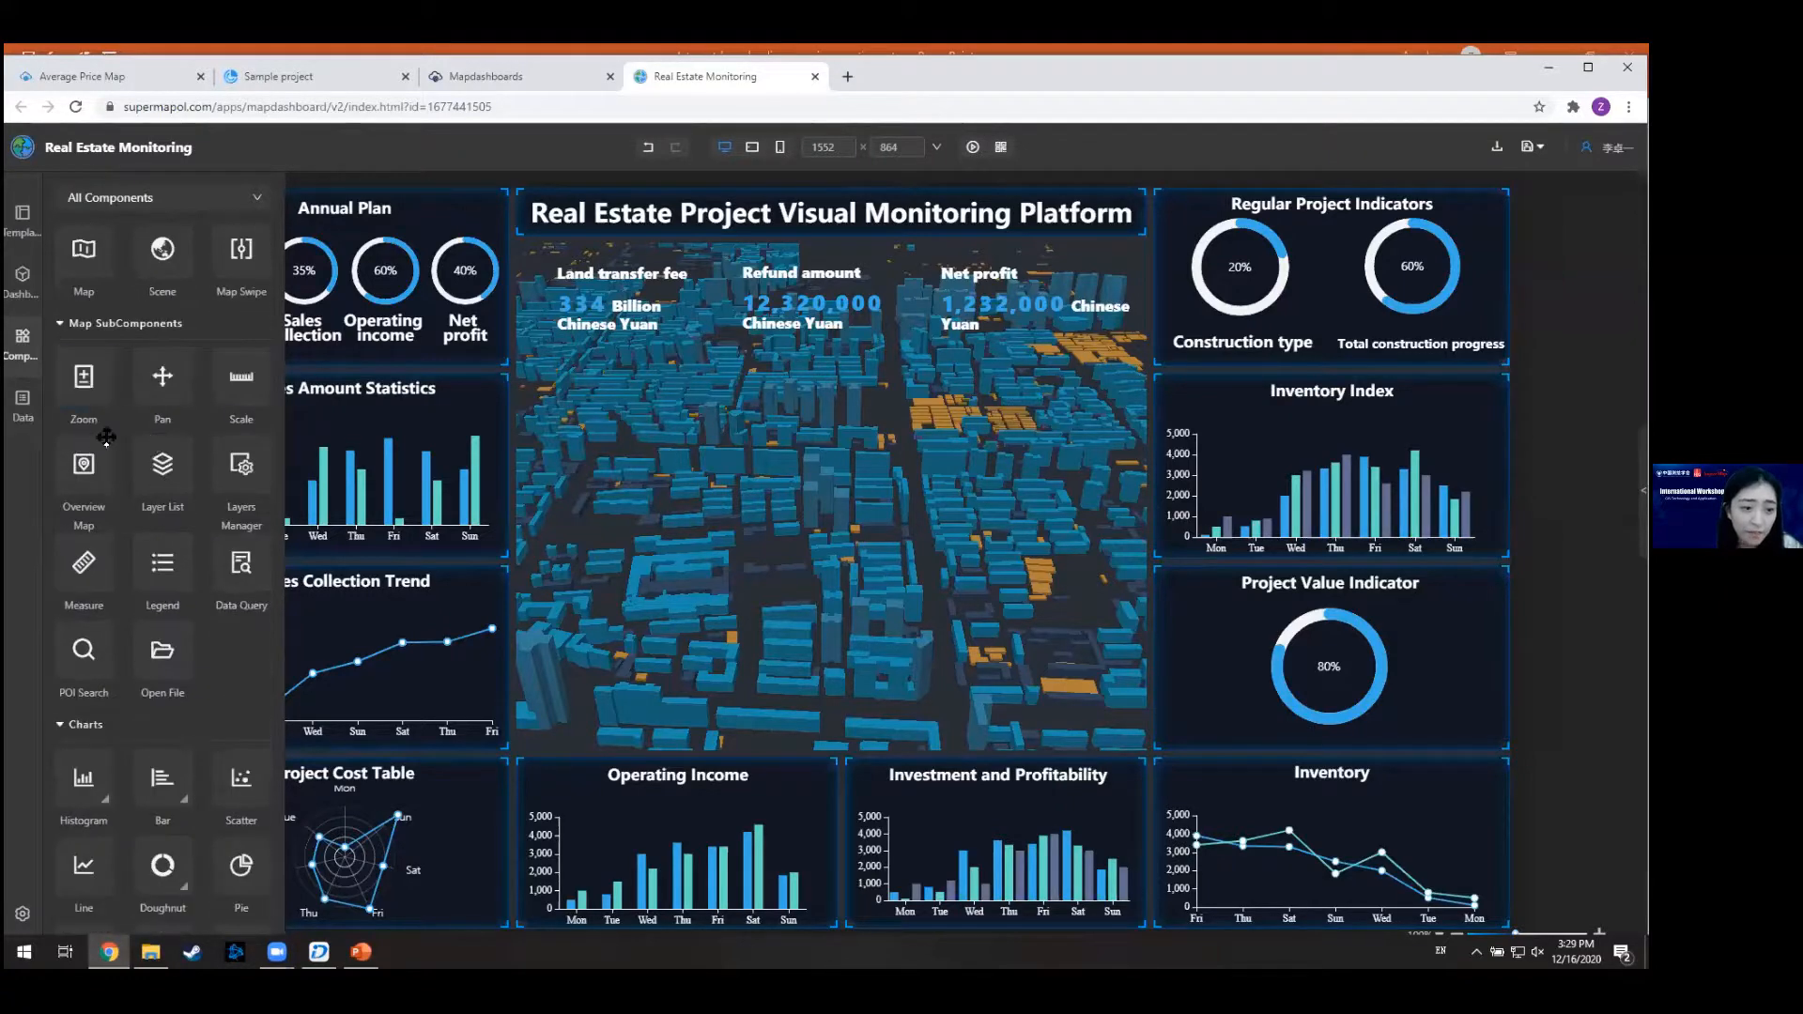
scroll(94, 394, "down", 3)
scroll(122, 408, "up", 4)
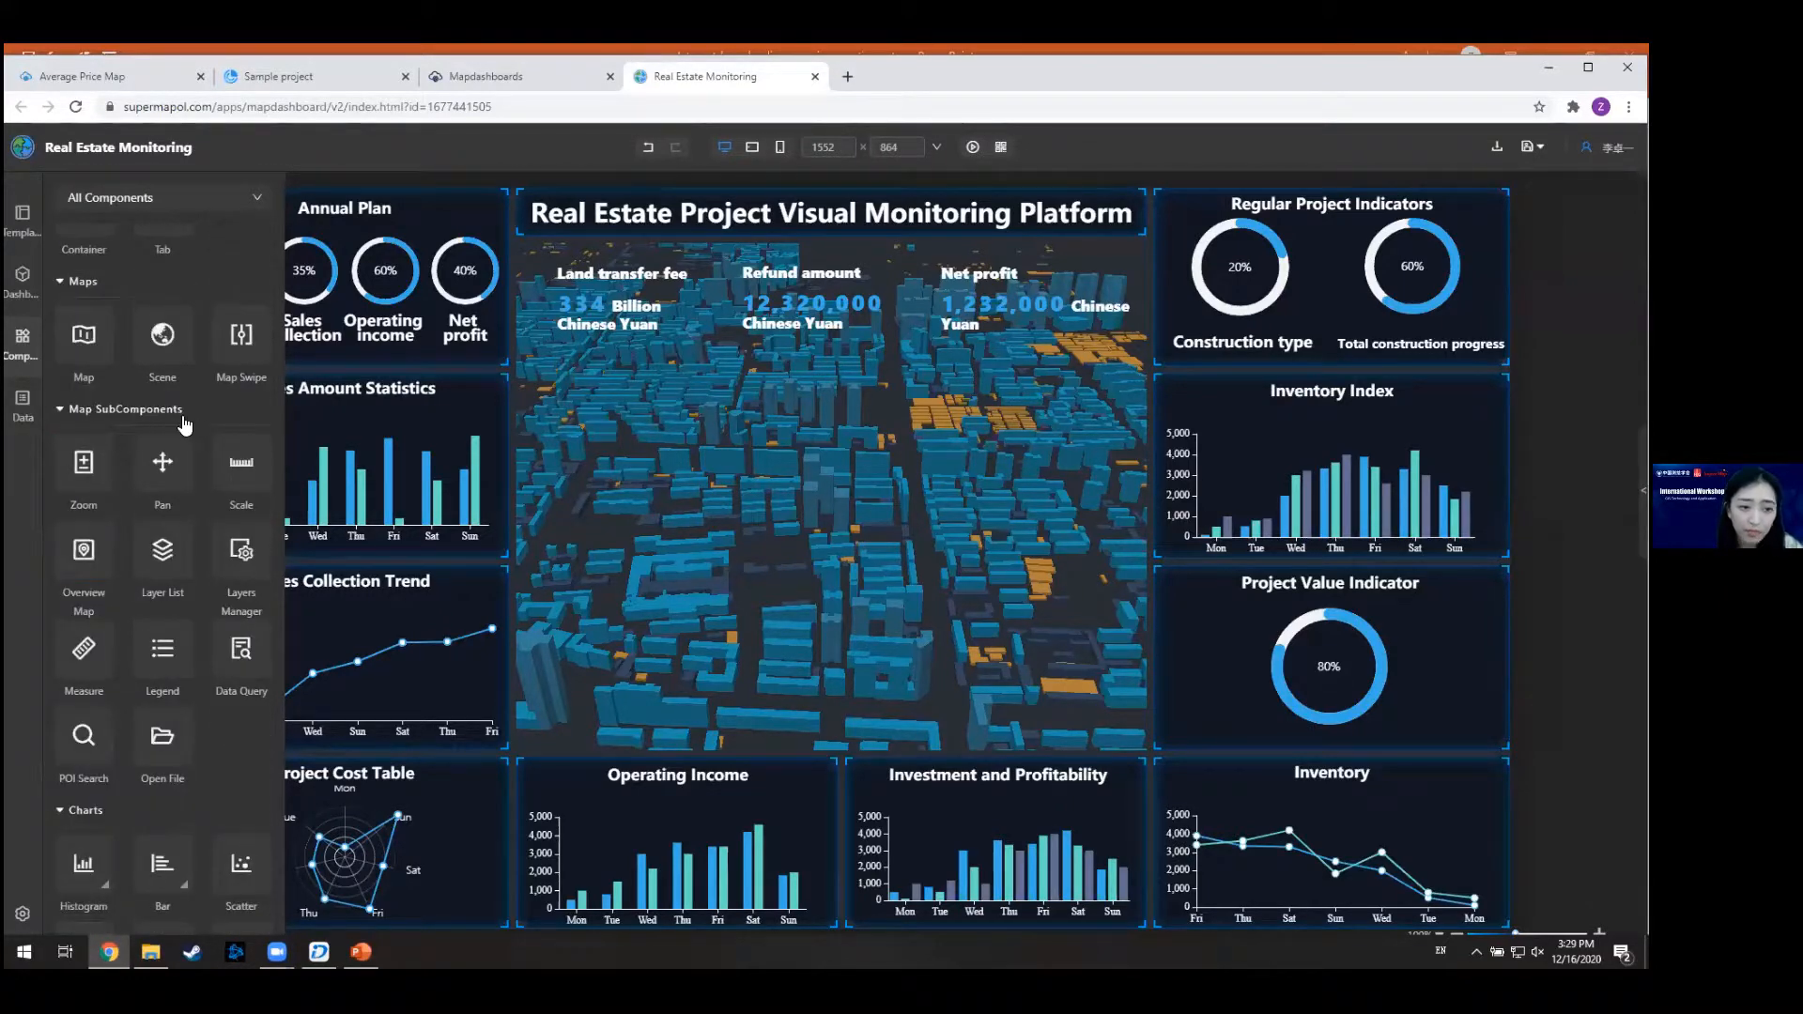
scroll(207, 450, "down", 5)
scroll(202, 465, "down", 5)
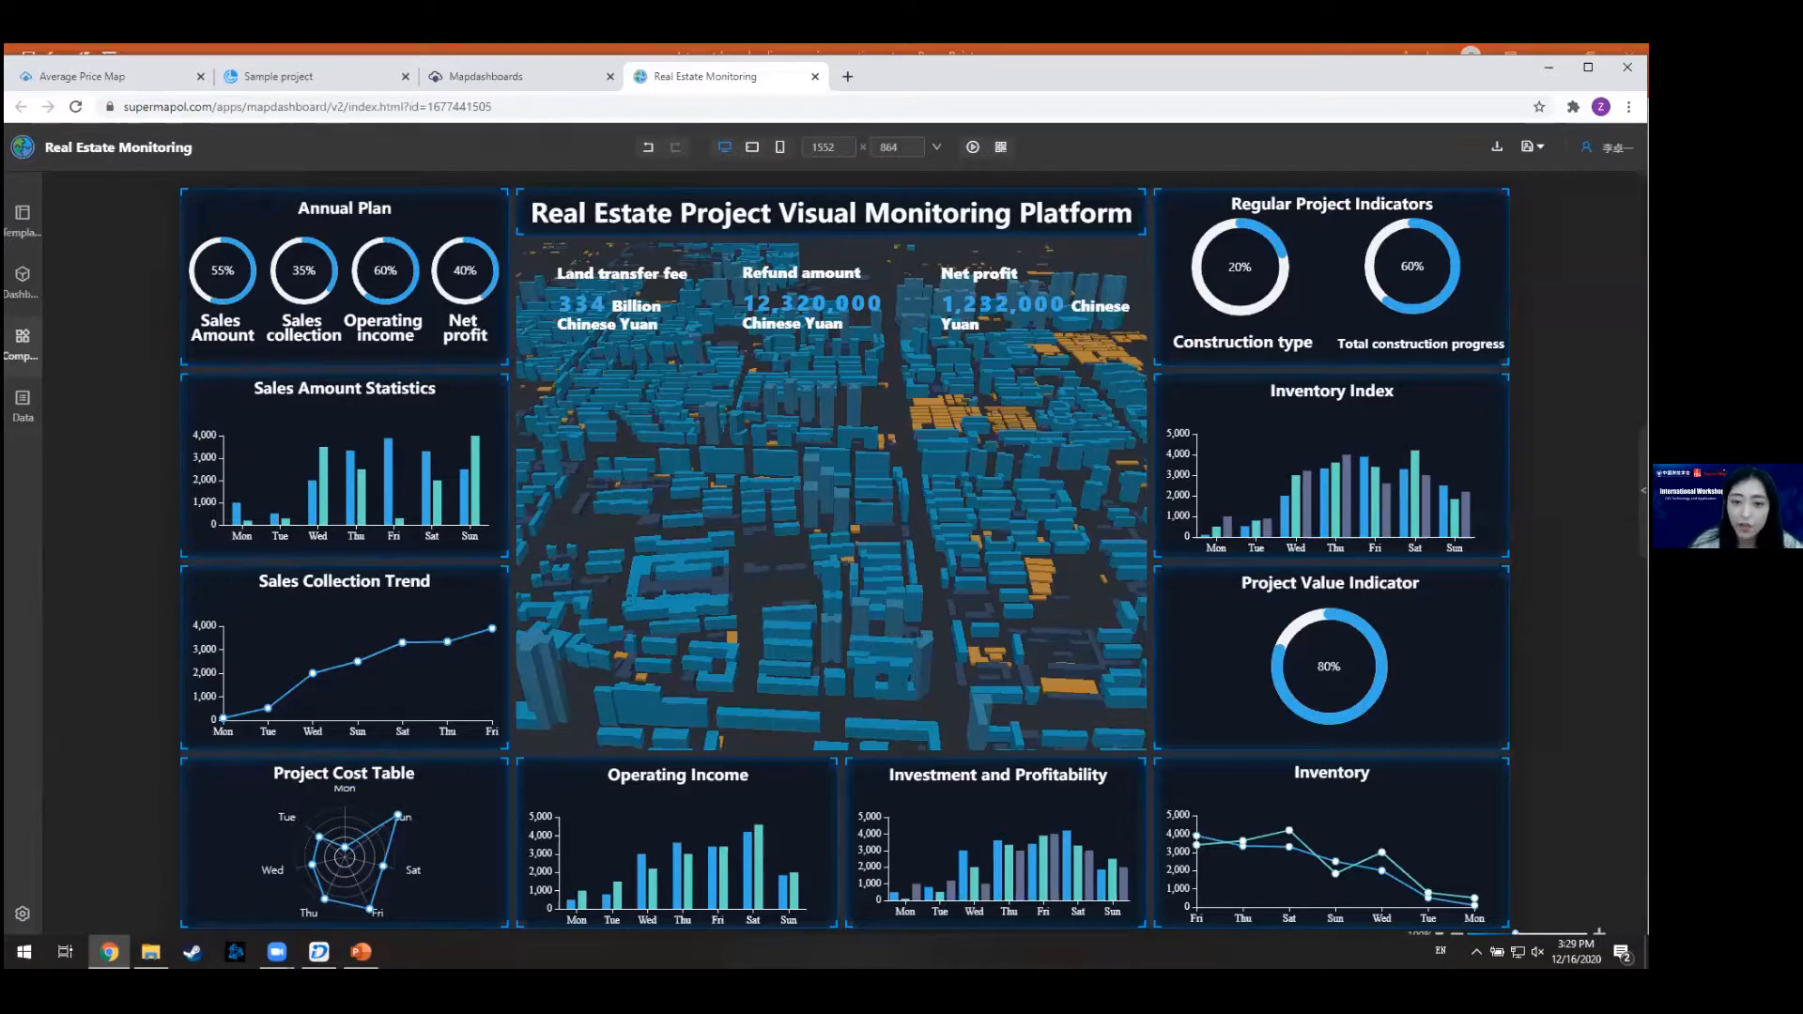
- Create a new 3D scene from SuperMap Online's Scenes page
left_click(23, 158)
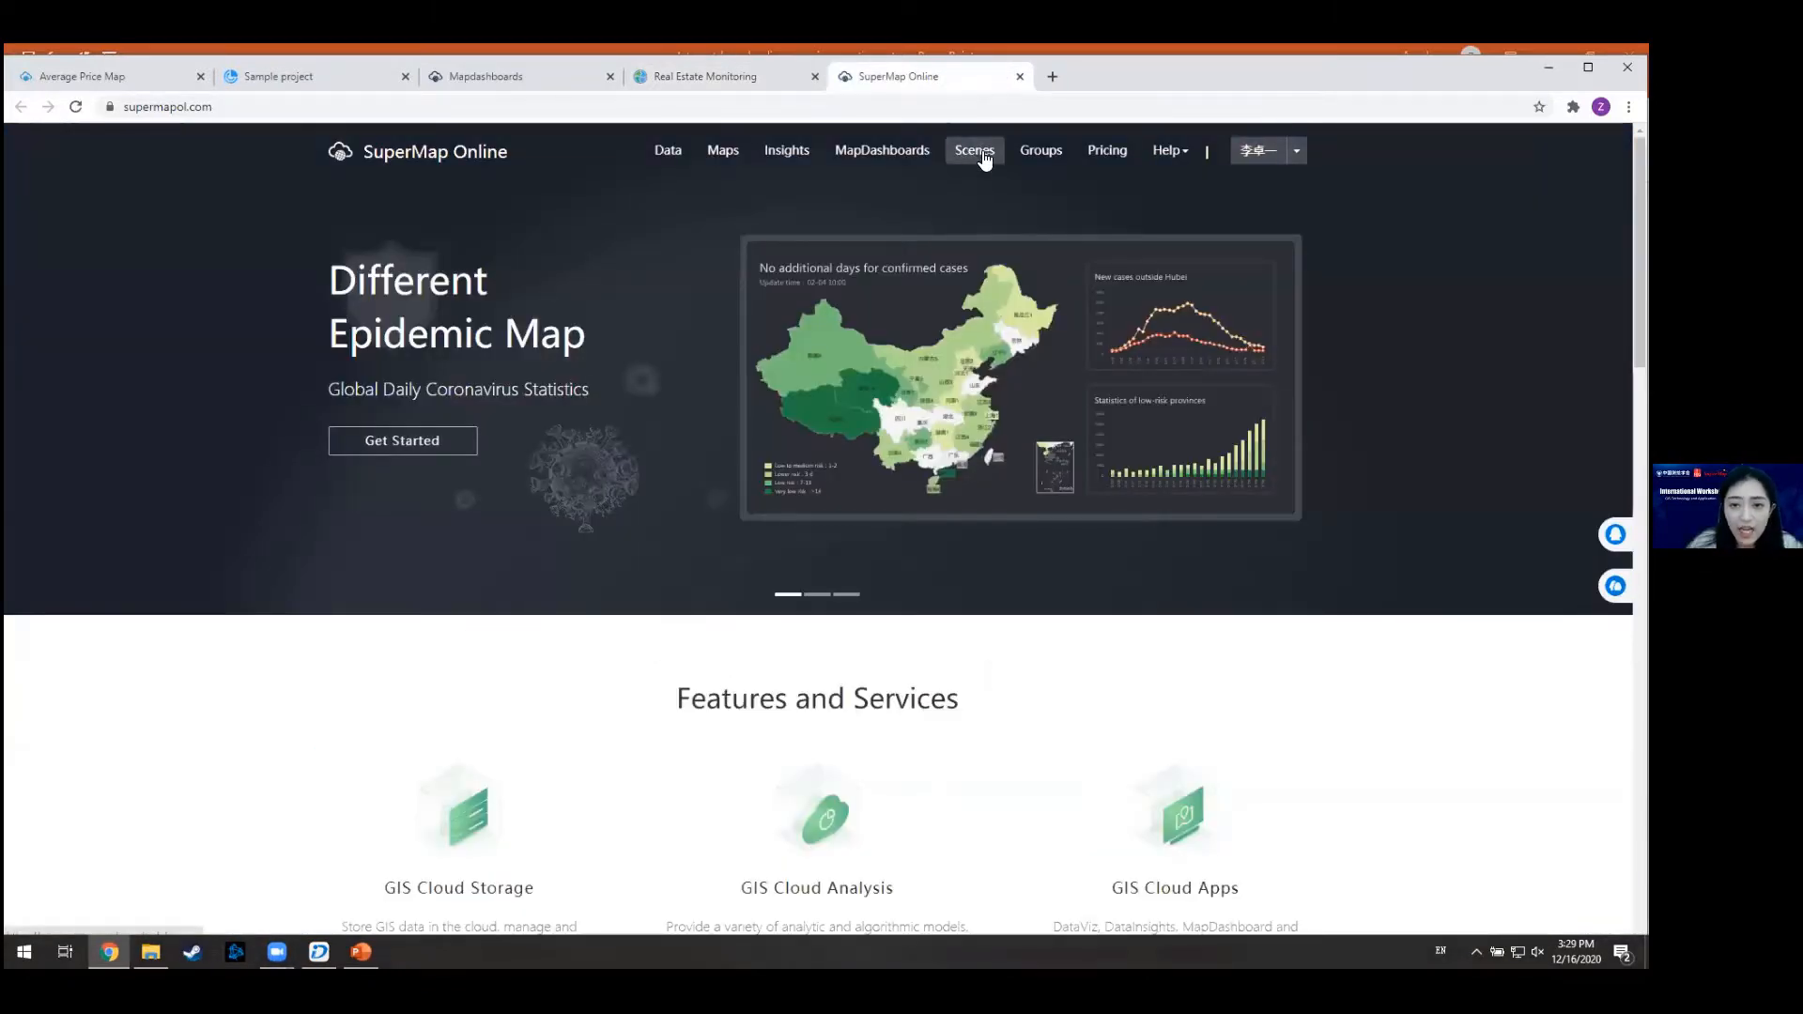
left_click(976, 152)
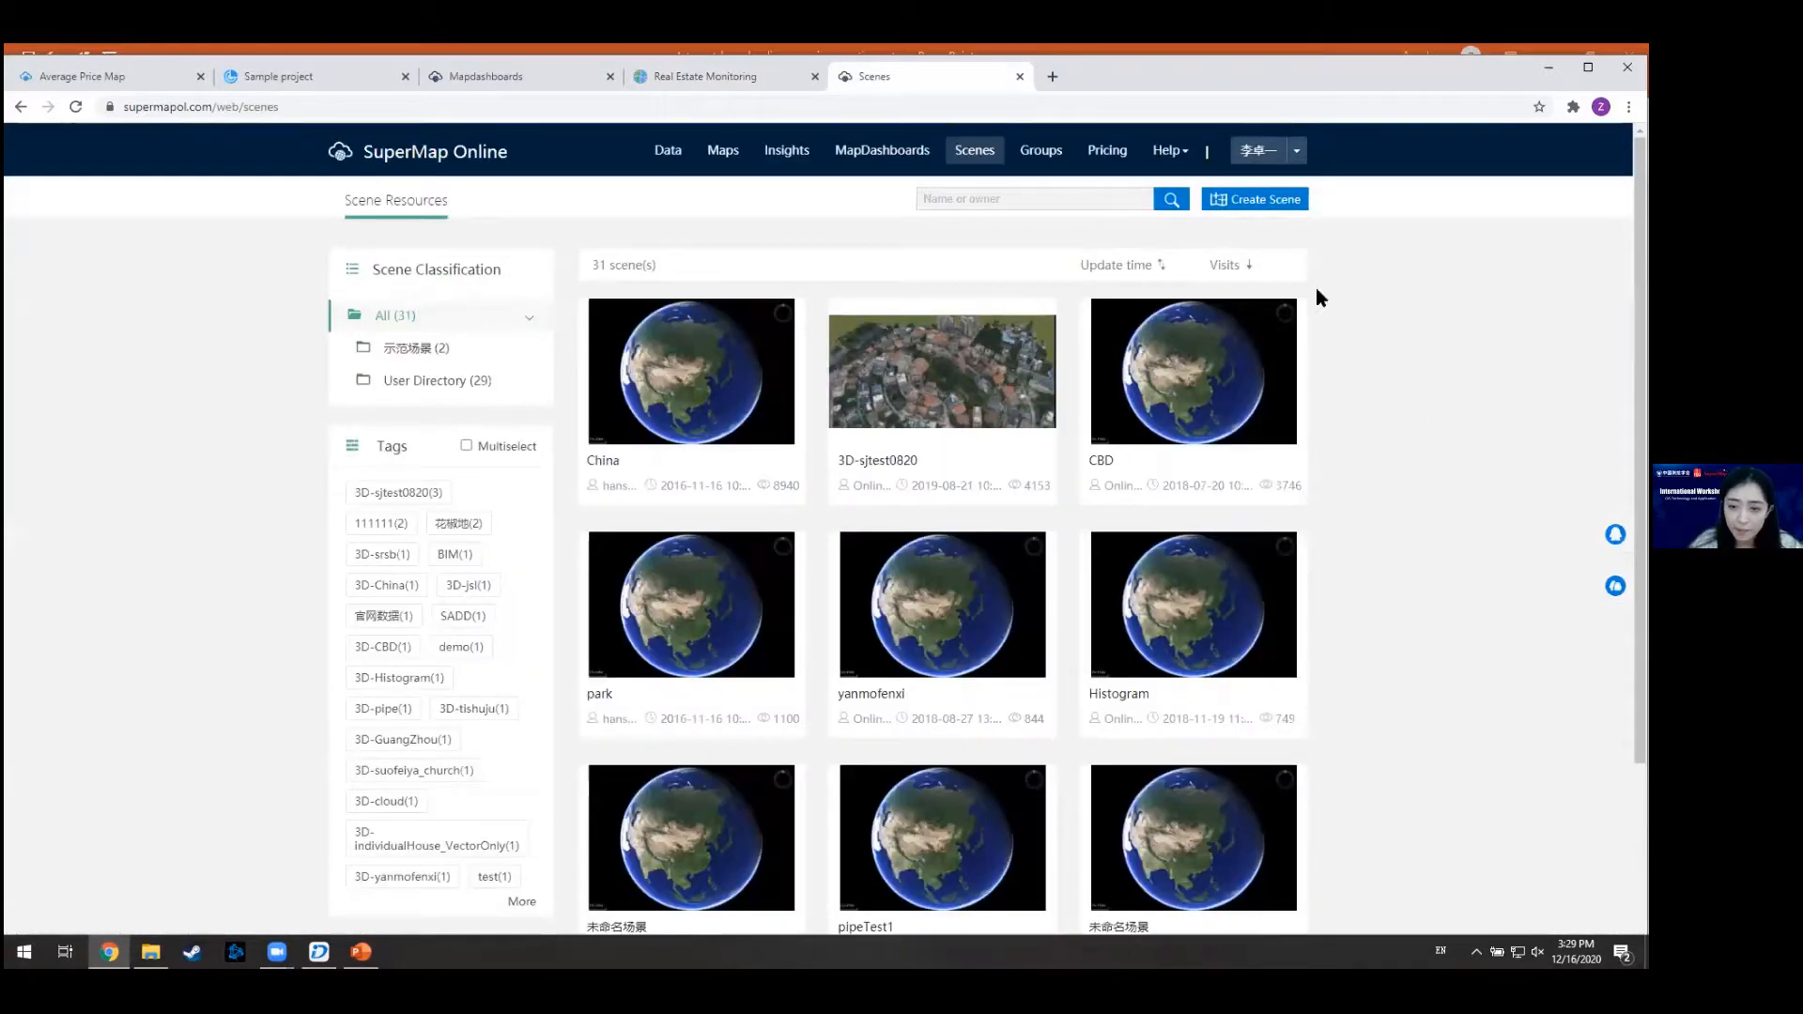
left_click(1283, 207)
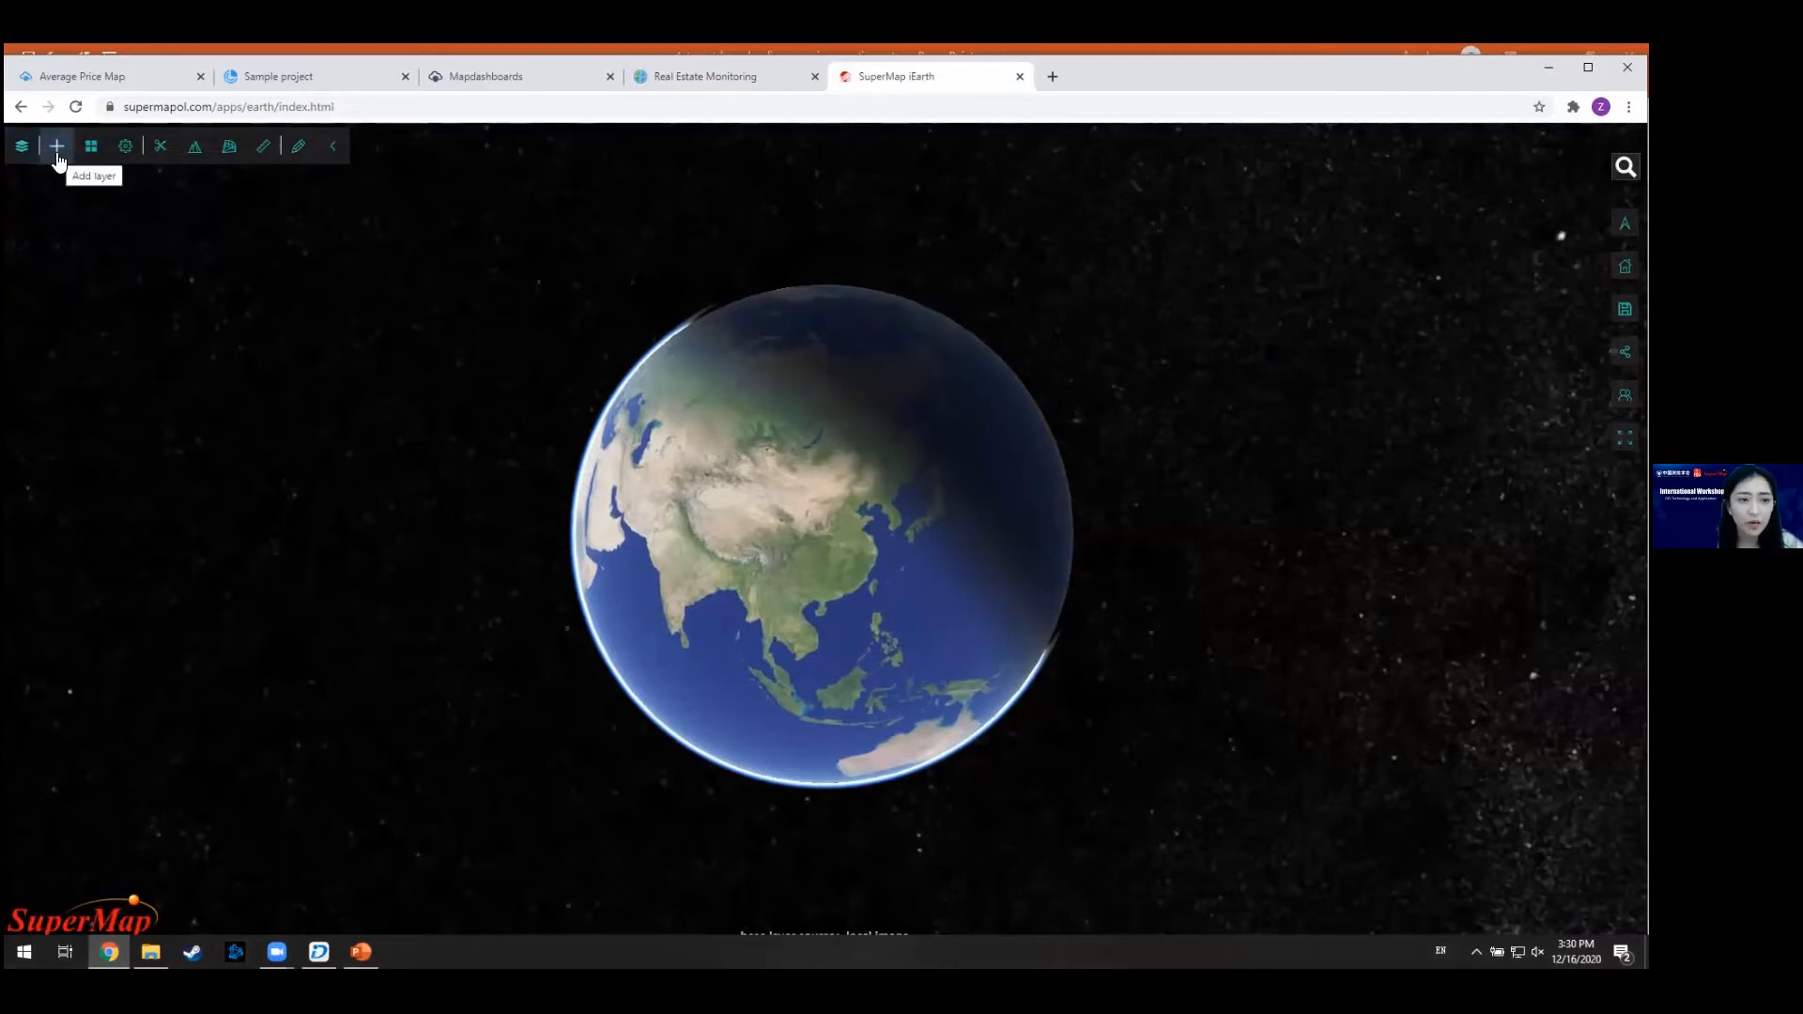
- Add the Sophia cathedral public service layer to the scene and bring the cathedral and its square into close view
left_click(57, 148)
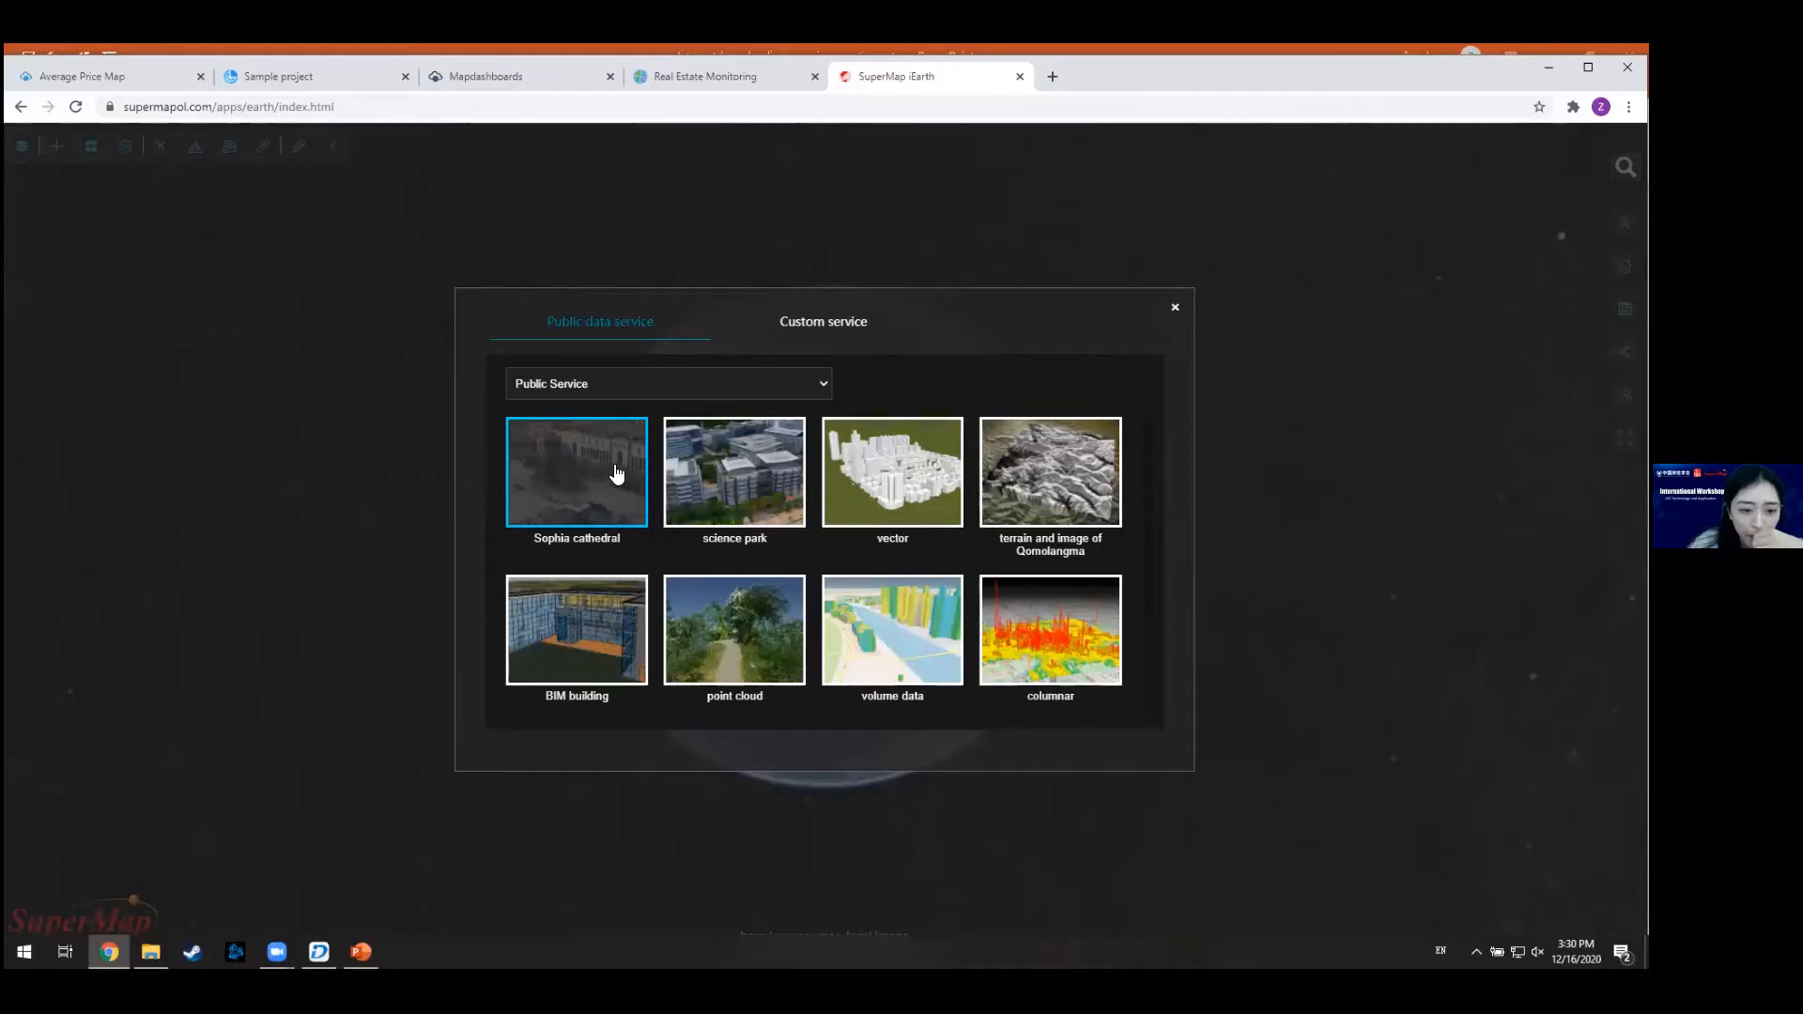
left_click(617, 475)
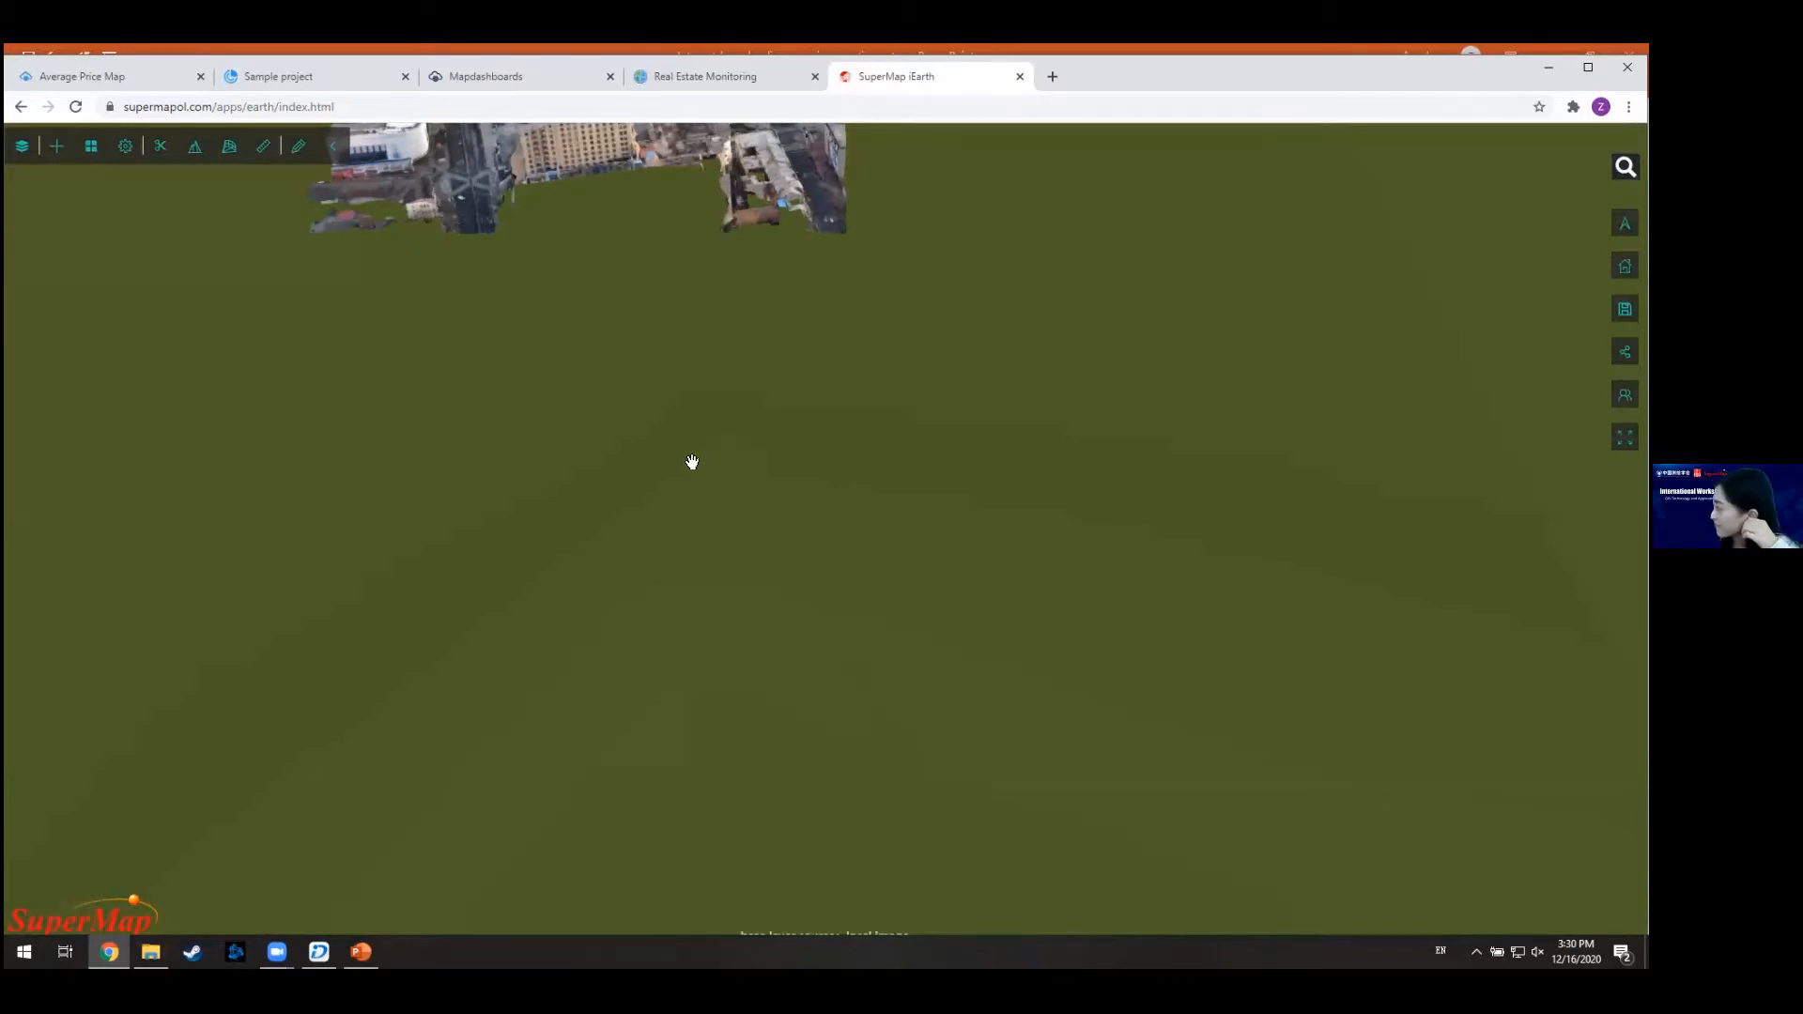
left_click_drag(734, 226, 902, 563)
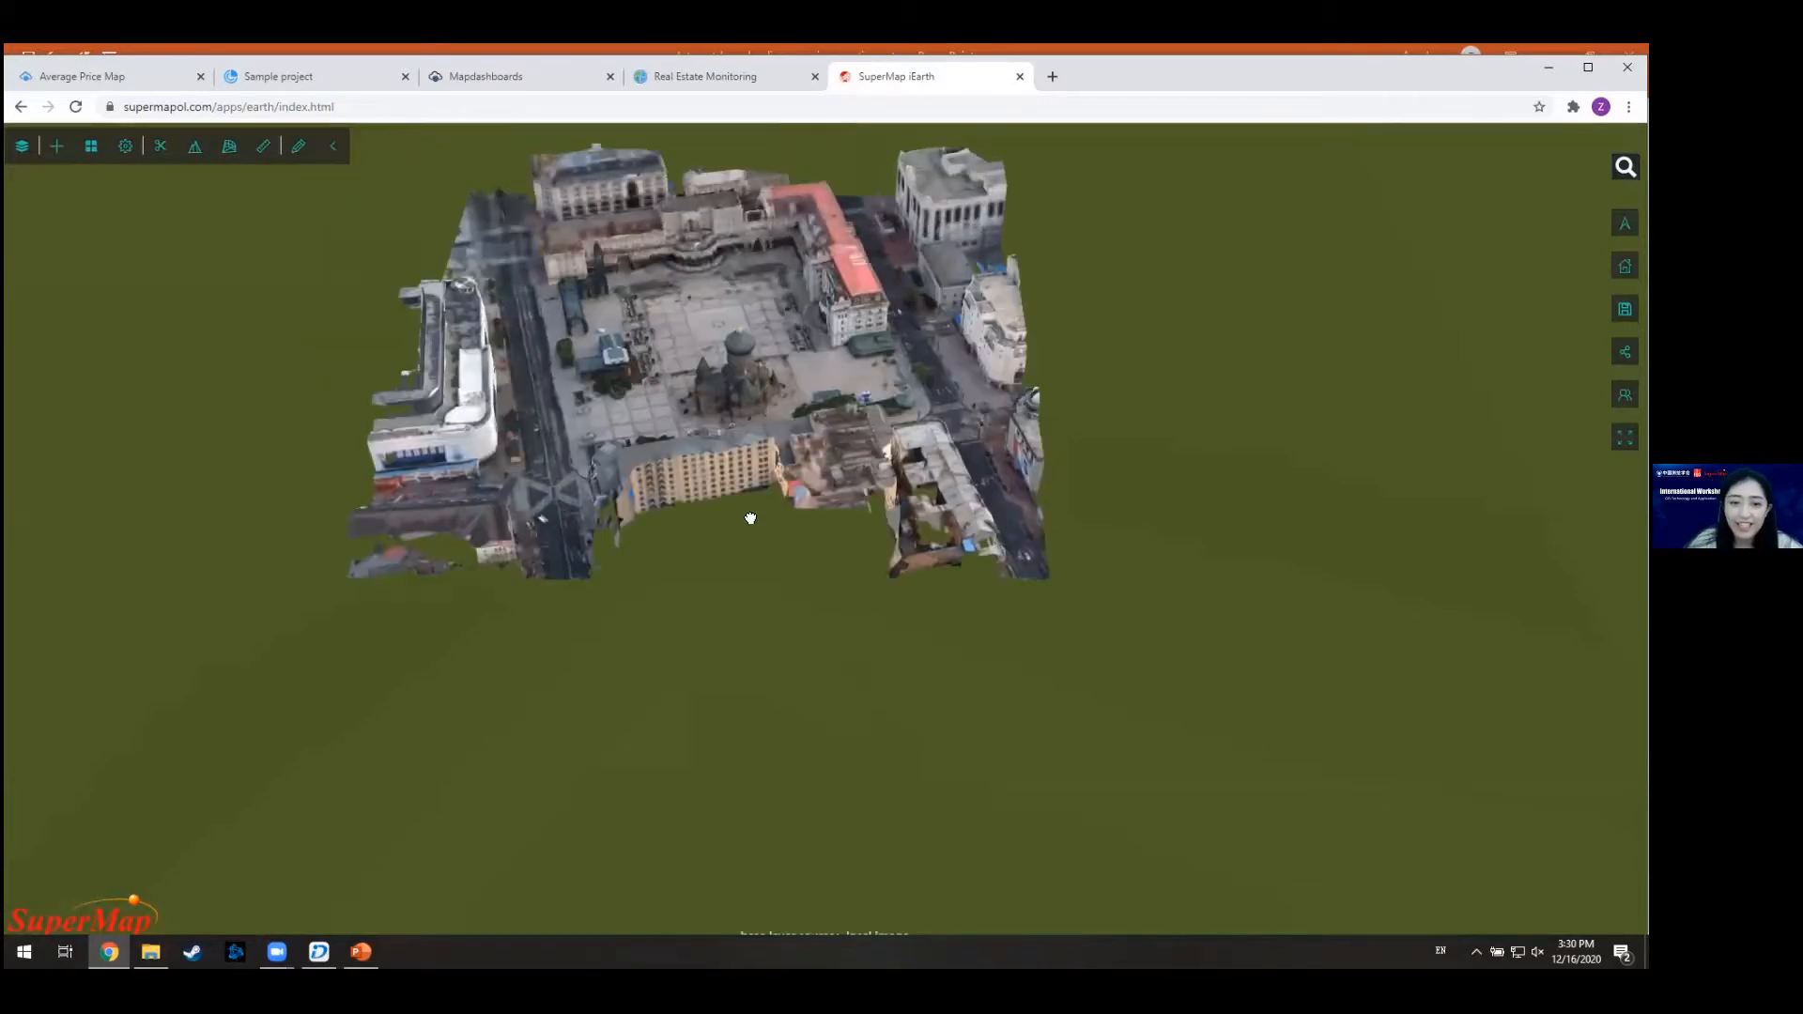
left_click_drag(745, 413, 805, 555)
scroll(871, 537, "up", 1)
scroll(871, 536, "up", 3)
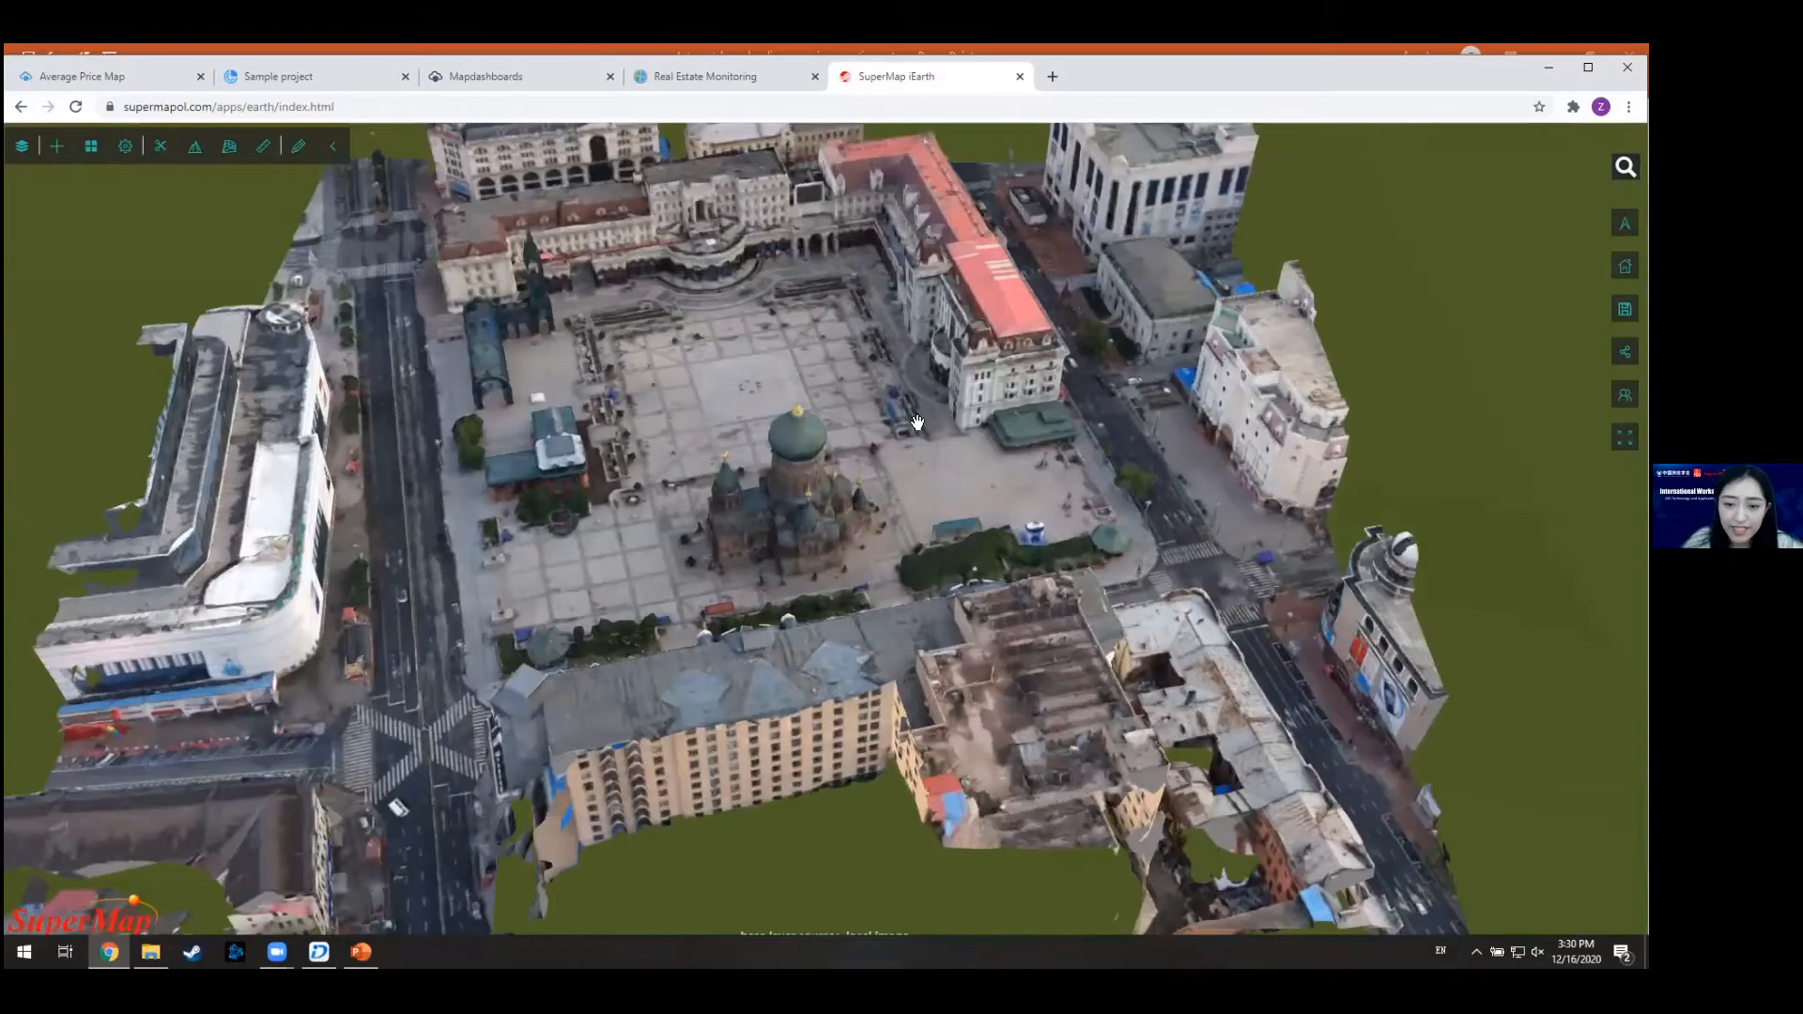
scroll(1009, 418, "up", 4)
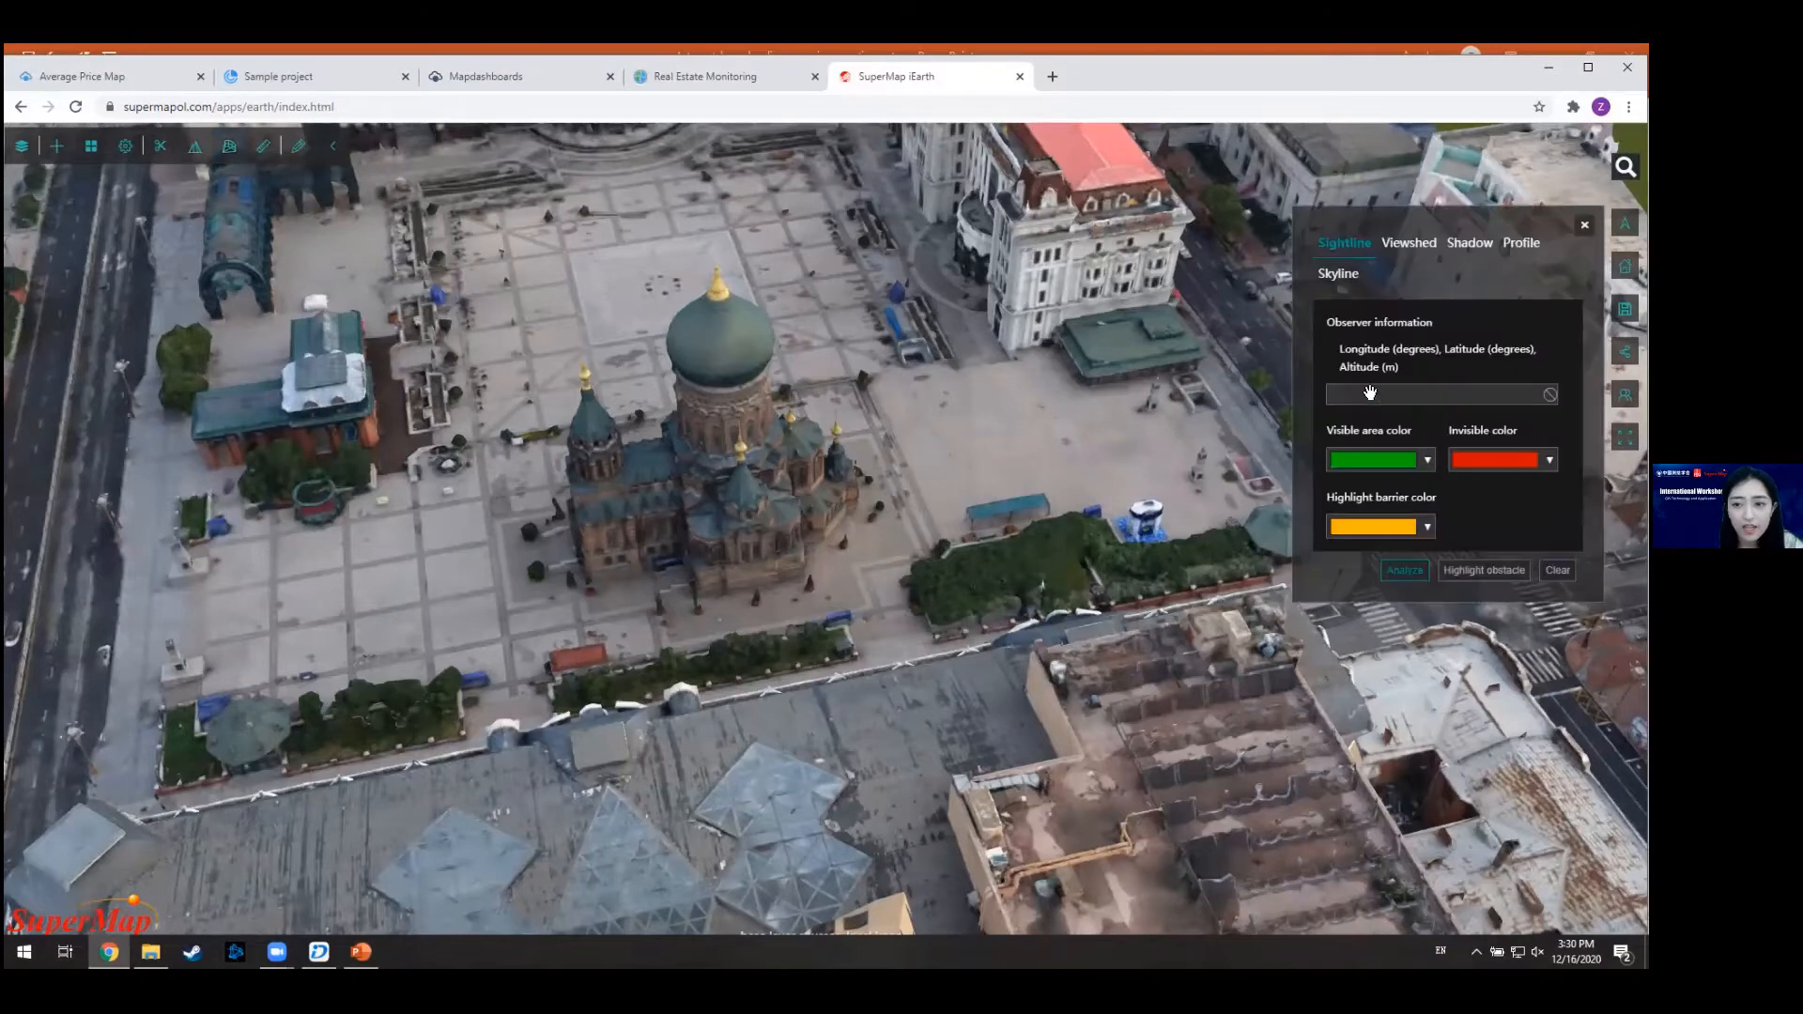
- View the Viewshed and Shadow settings of the 3D analysis tools
left_click(1420, 245)
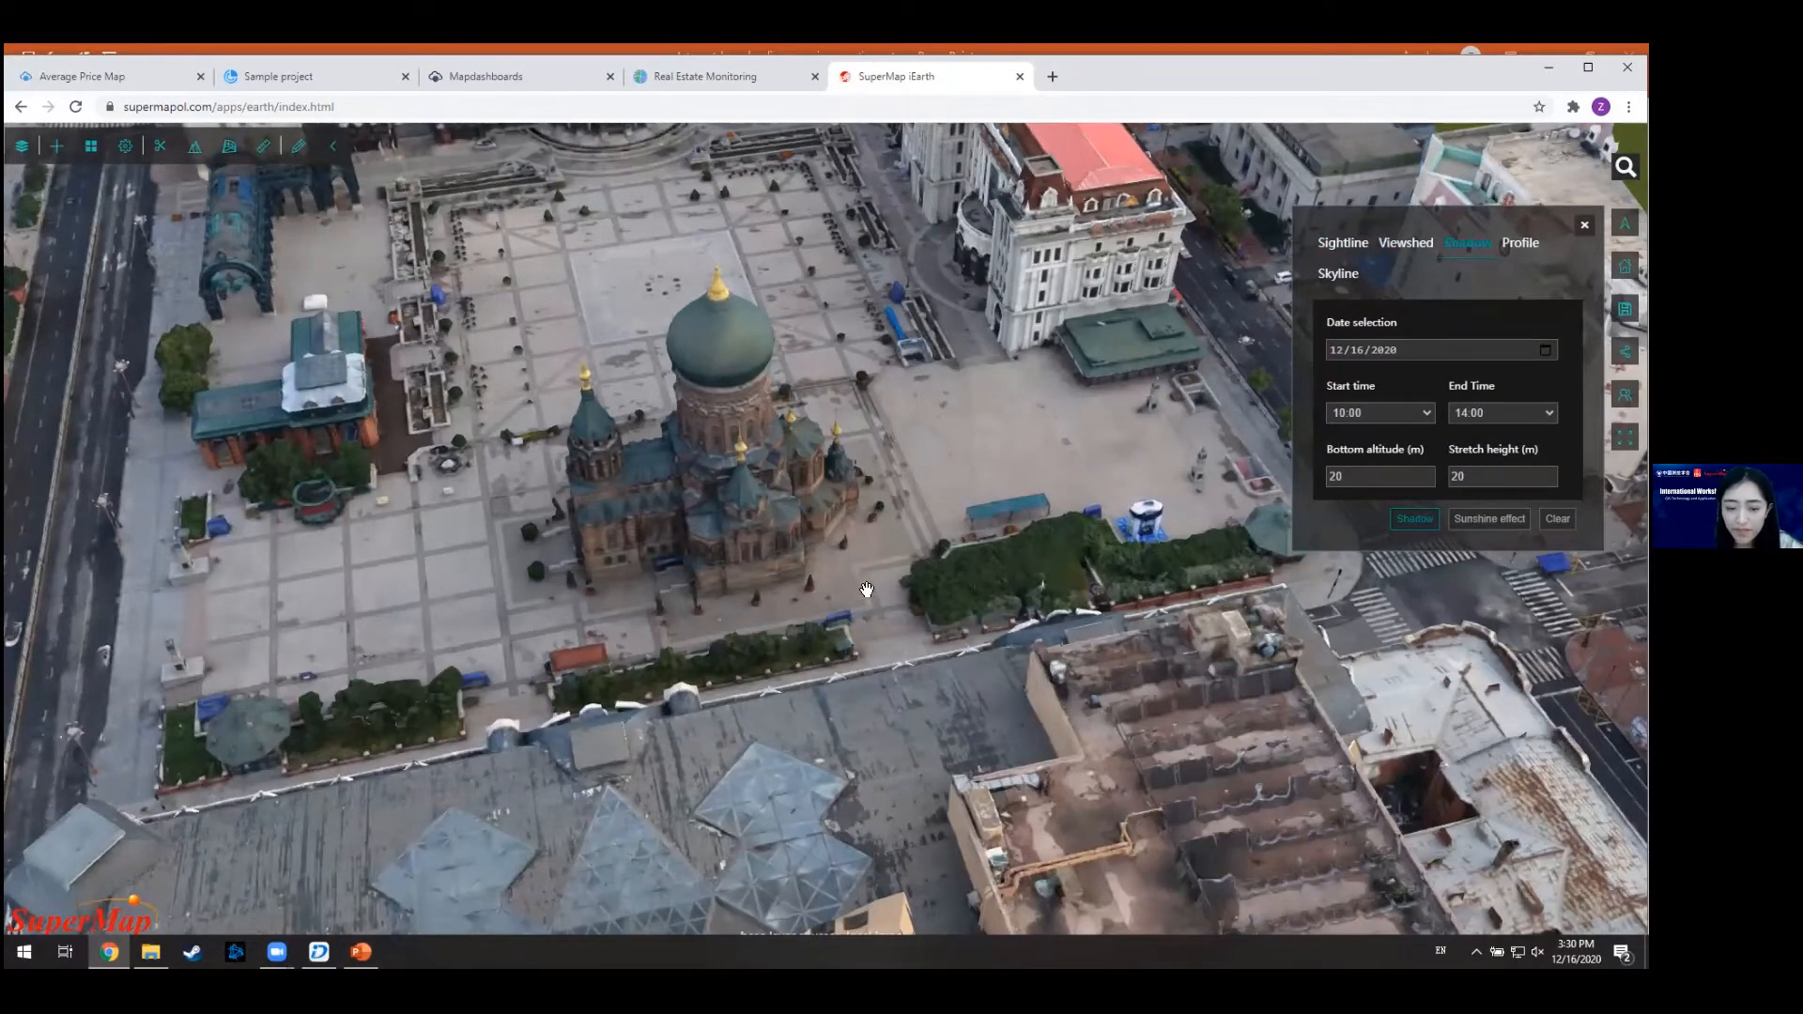
mouse_move(360, 951)
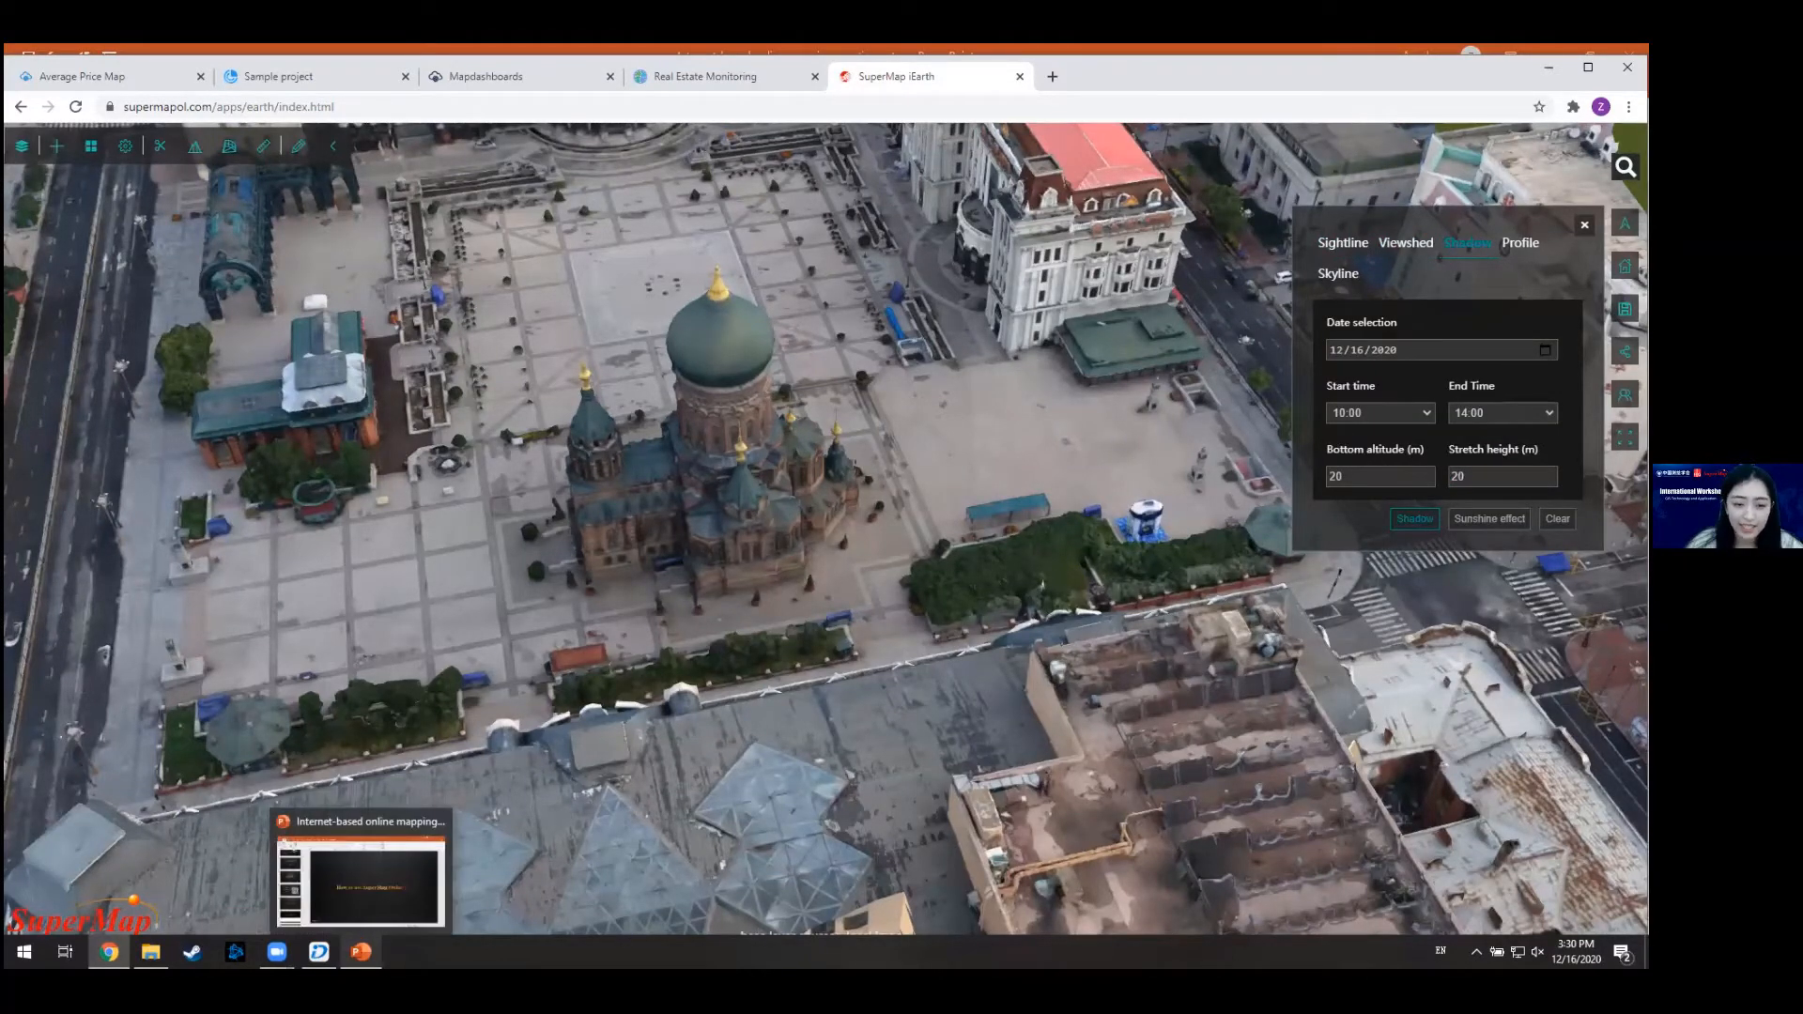